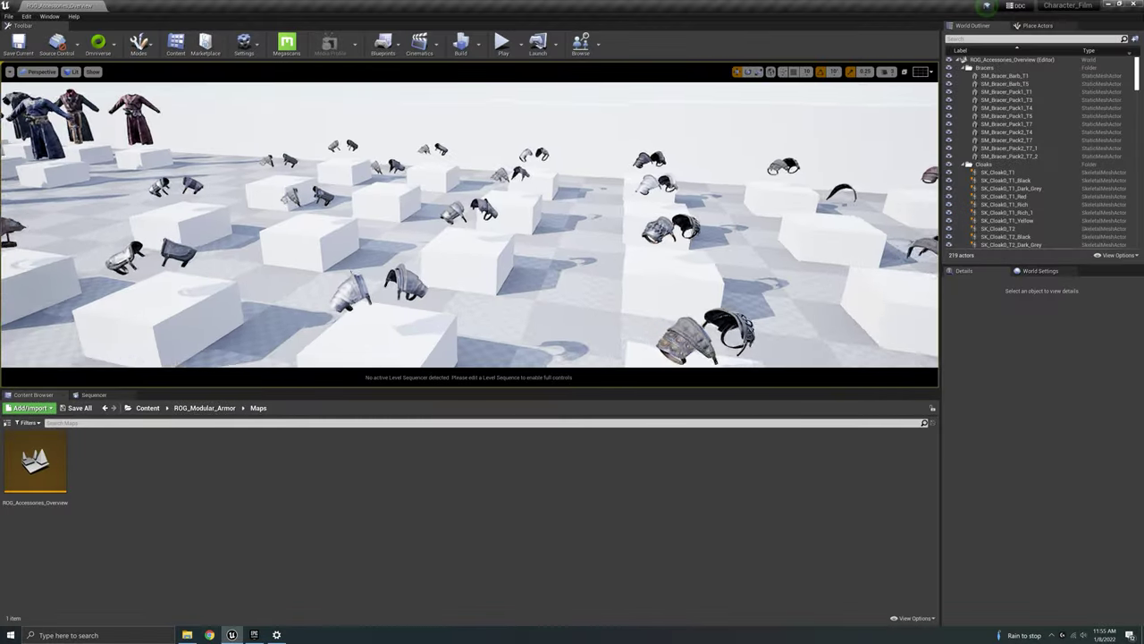
Look over the accessories in the overview map and view the asset pack's marketplace page in the Epic Games Launcher.
right_drag(225, 275, 224, 304)
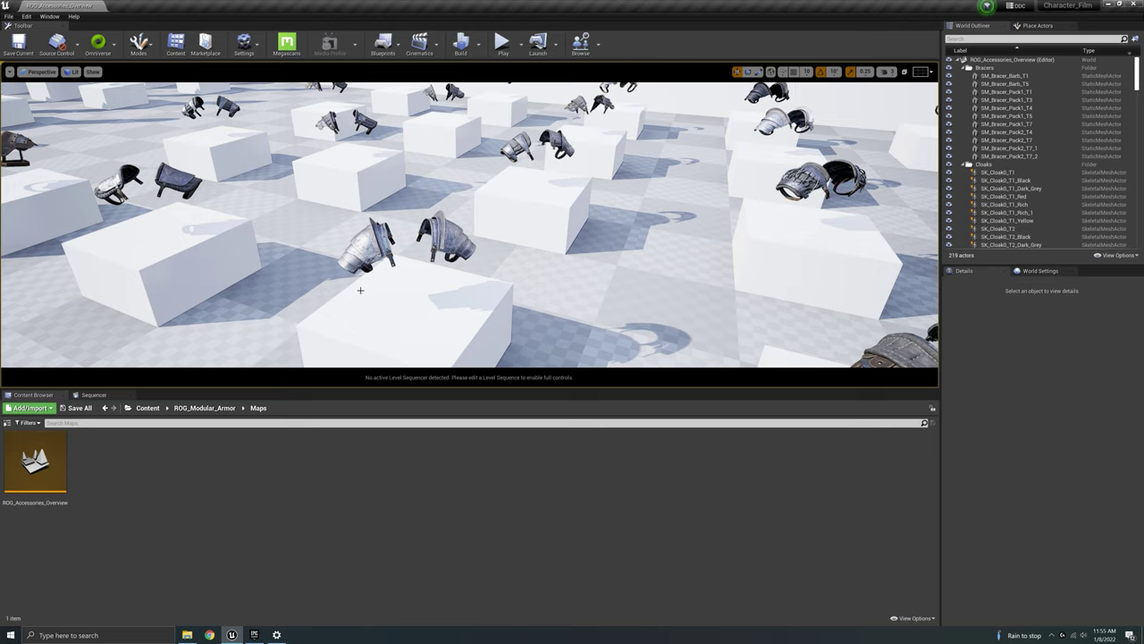
right_drag(361, 290, 401, 273)
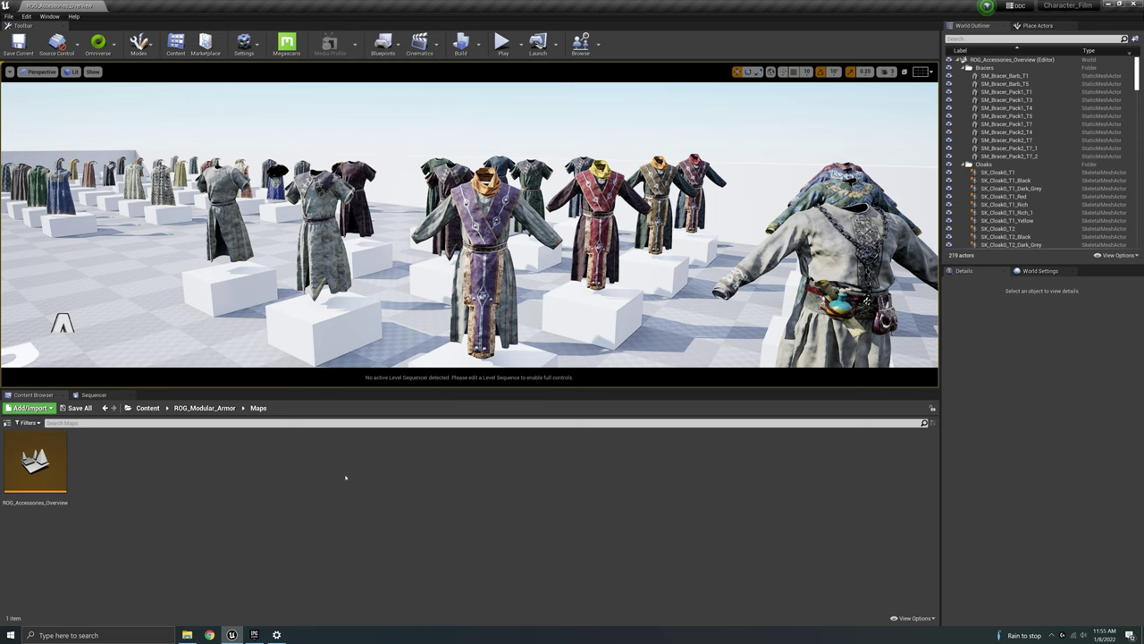
click(254, 634)
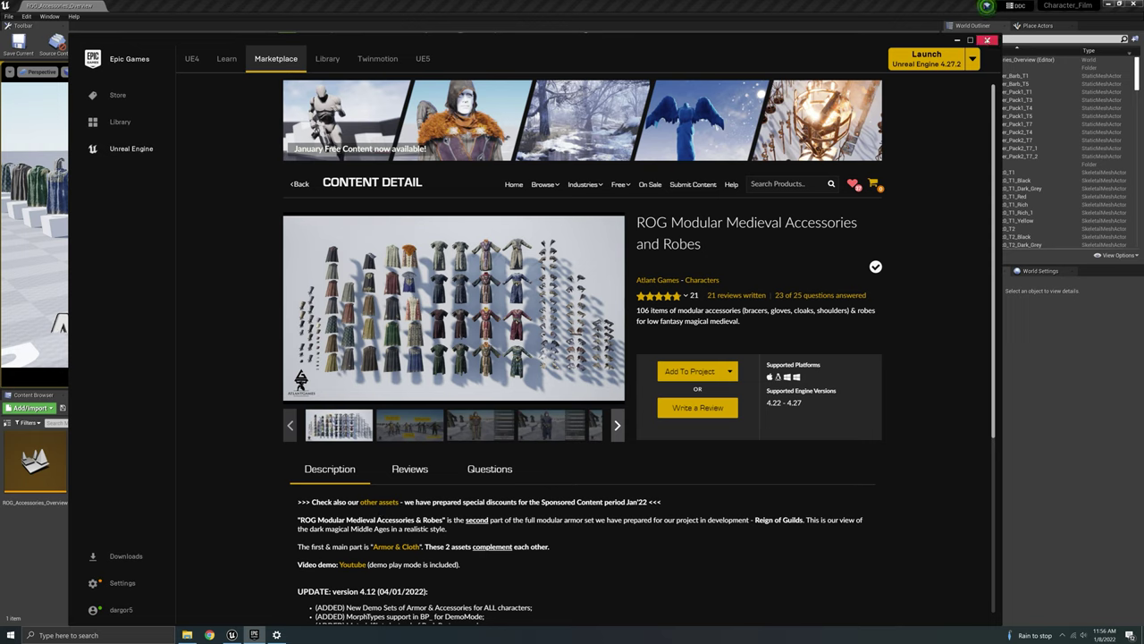
click(957, 40)
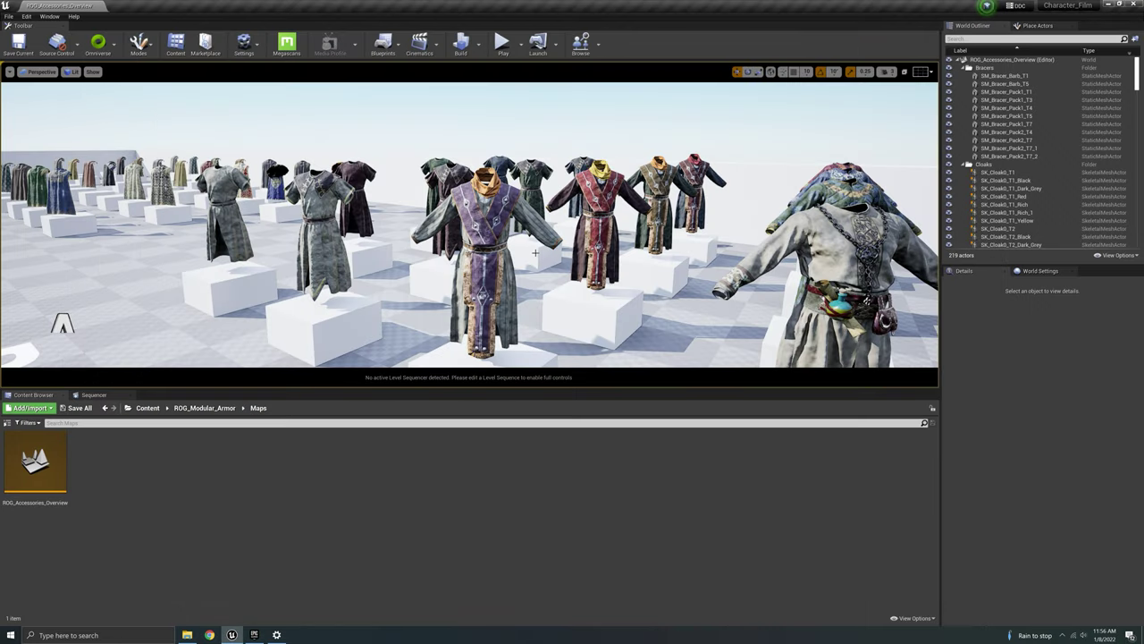
Enlarge the viewport and play the overview level, randomizing the character's accessory lists four times before stopping play.
mouse_move(522, 245)
right_down()
mouse_move(550, 272)
mouse_move(521, 239)
right_up()
drag(577, 392, 578, 434)
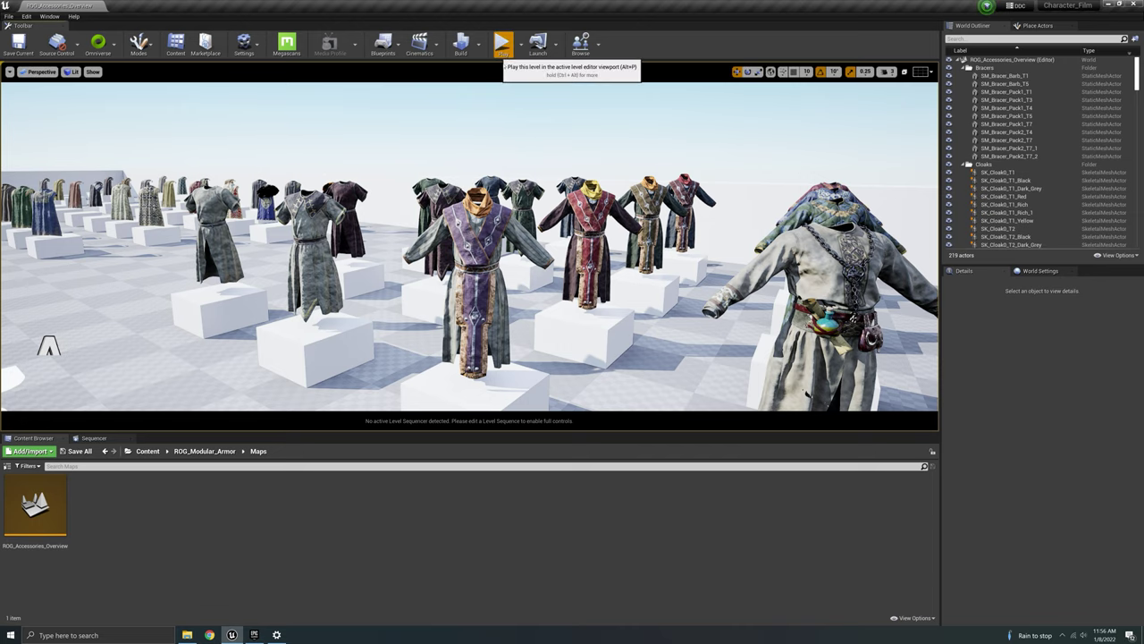
click(503, 45)
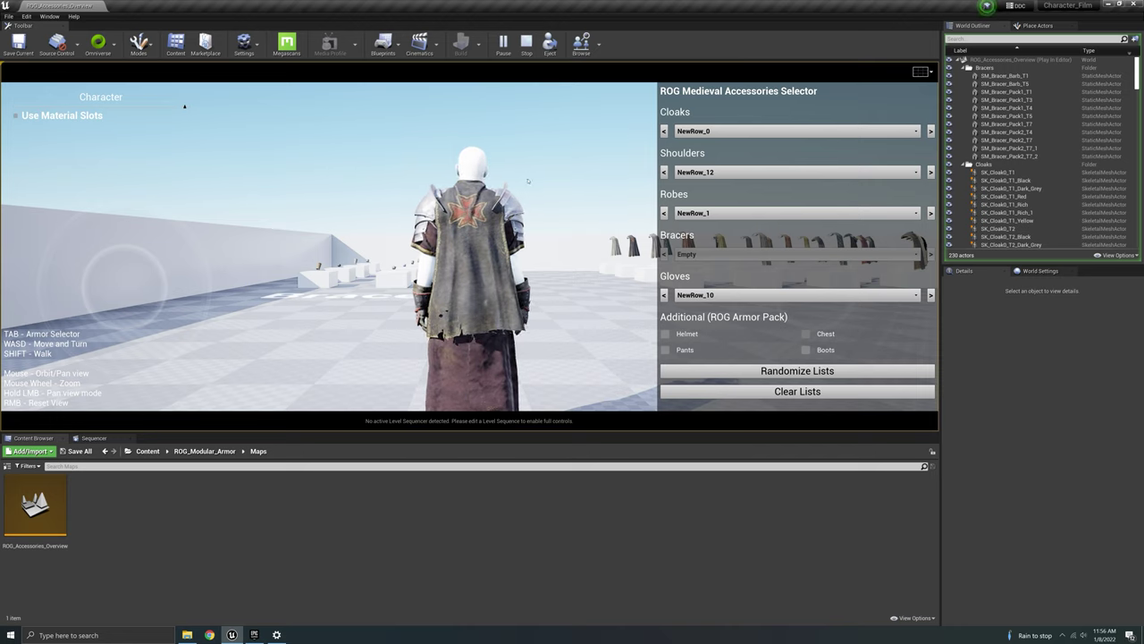
click(760, 372)
click(760, 372)
click(761, 372)
click(761, 371)
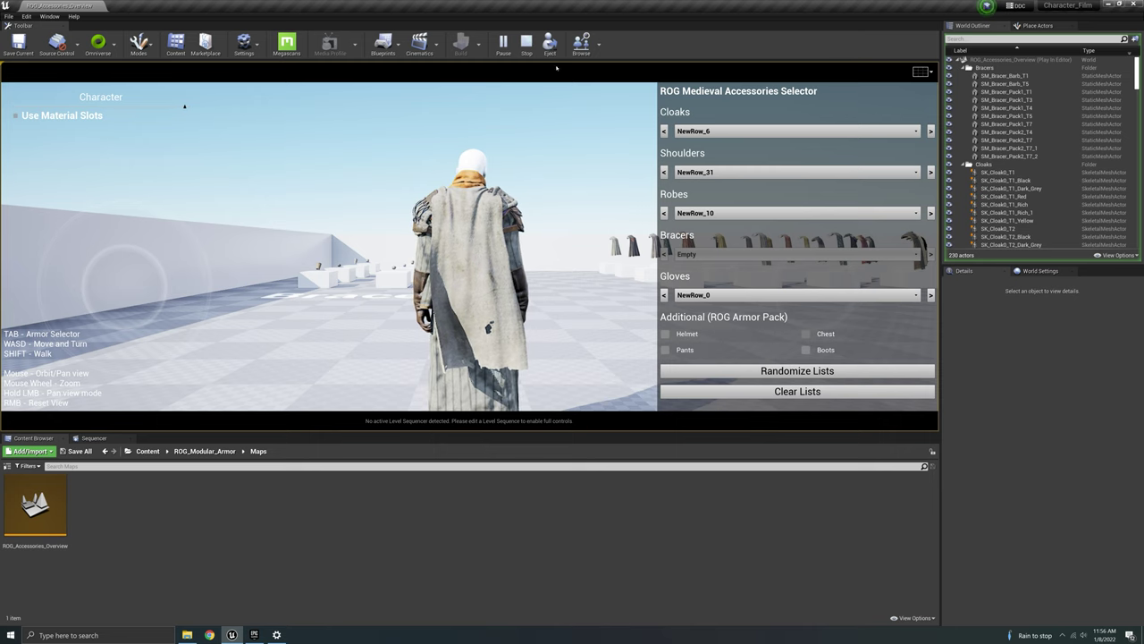
click(526, 42)
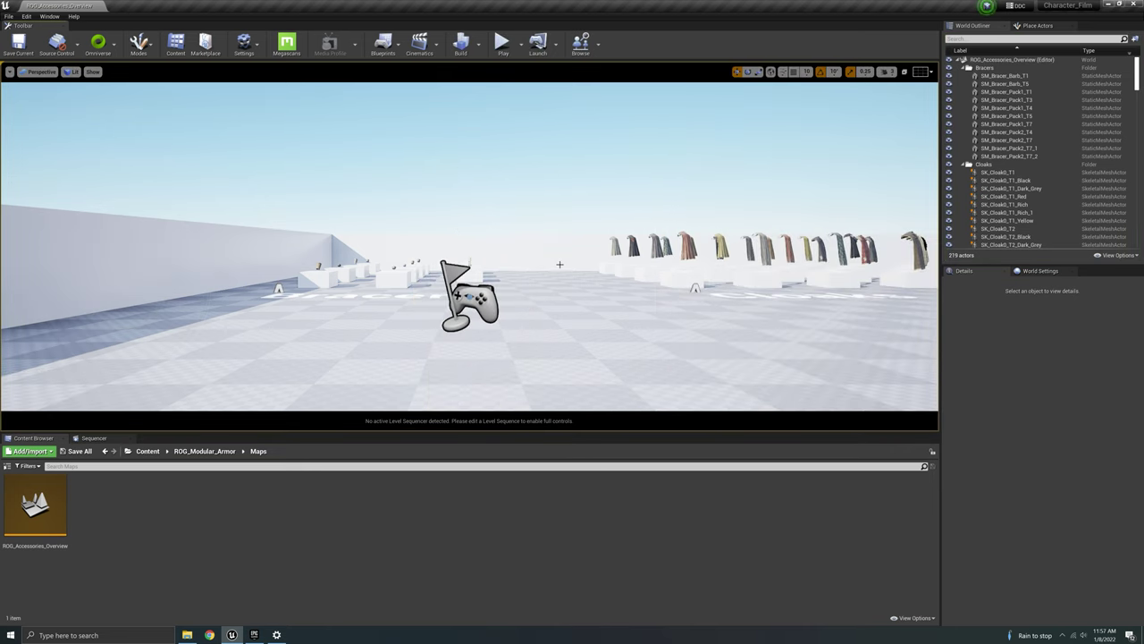
Examine the cloaks and robes displayed on the pedestals throughout the accessories overview level.
key(w)
right_drag(559, 264, 579, 312)
key(w)
key(w)
click(490, 301)
right_drag(490, 301, 570, 261)
key(w)
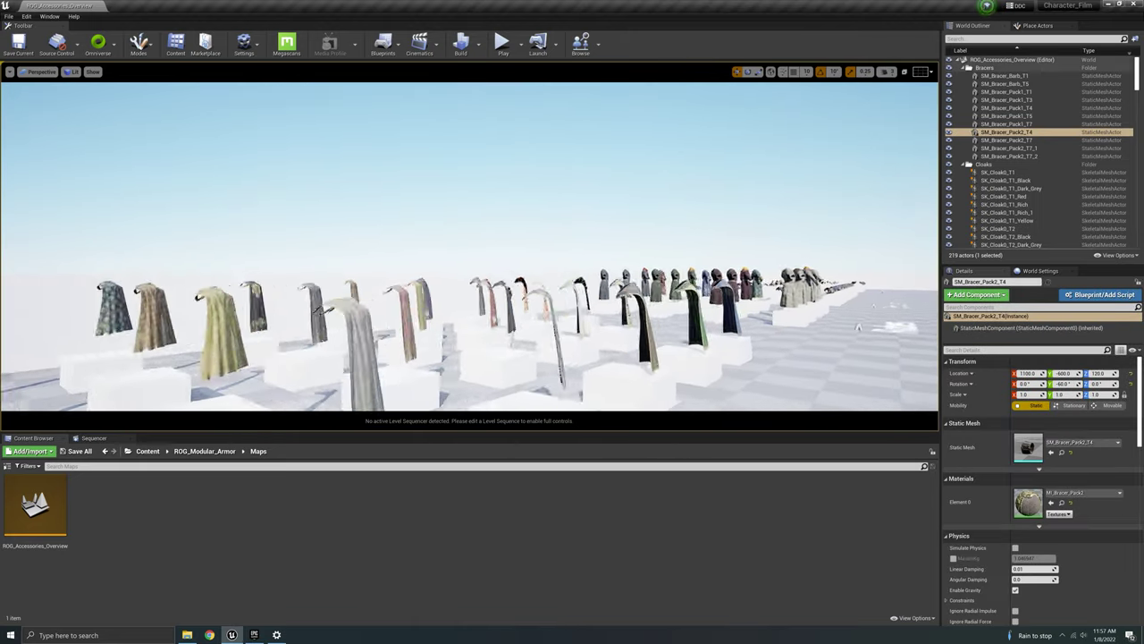
right_drag(563, 300, 554, 303)
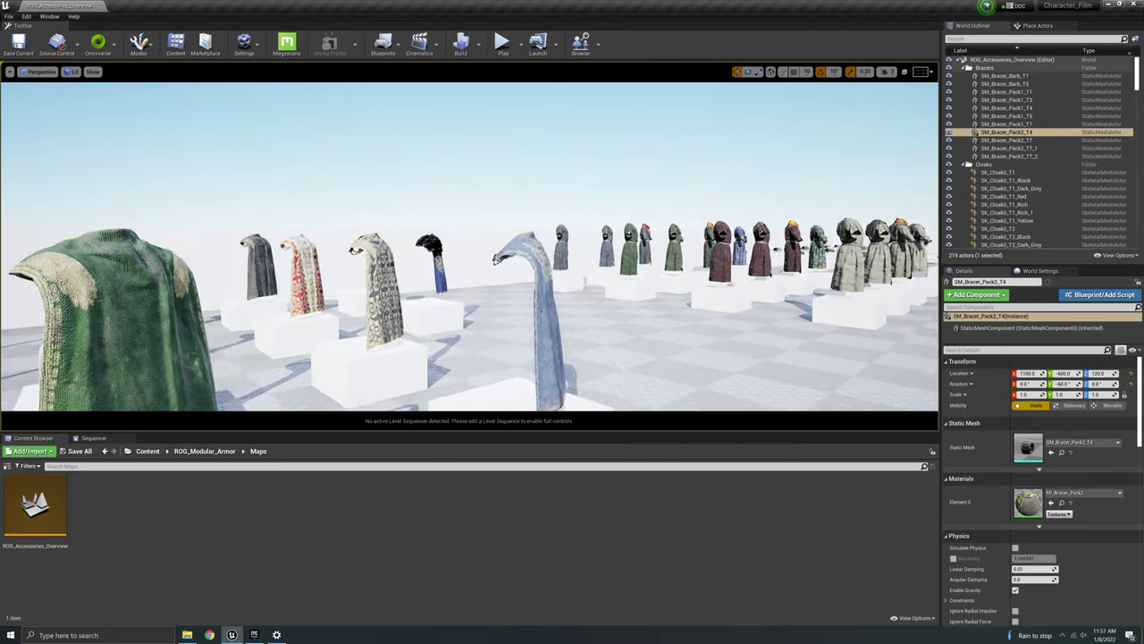
right_drag(328, 288, 567, 288)
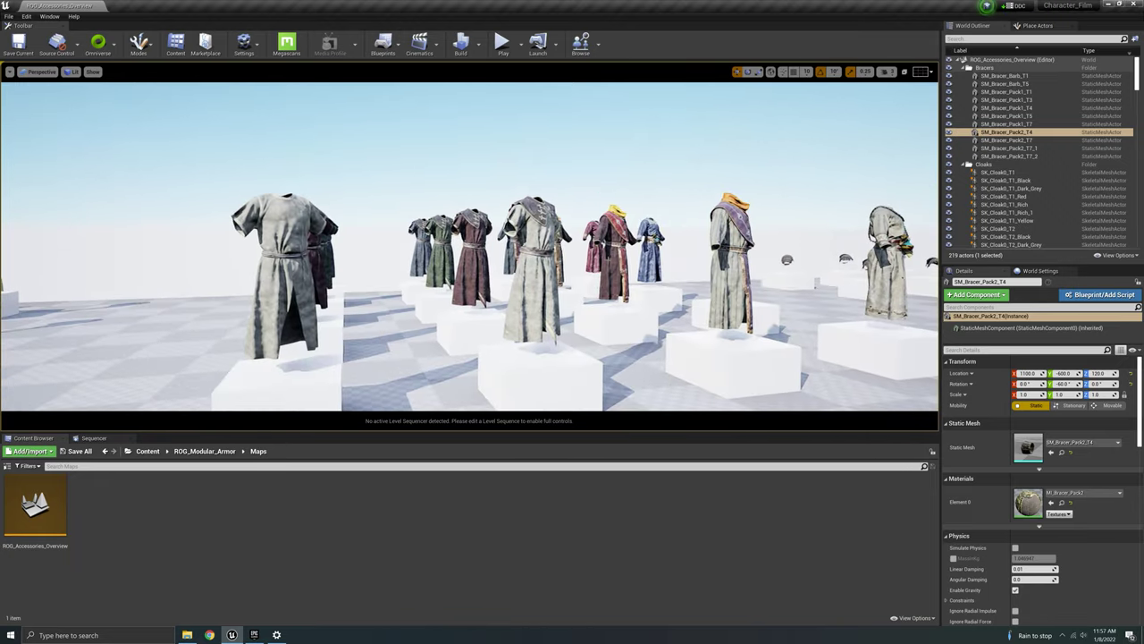
right_drag(425, 291, 420, 300)
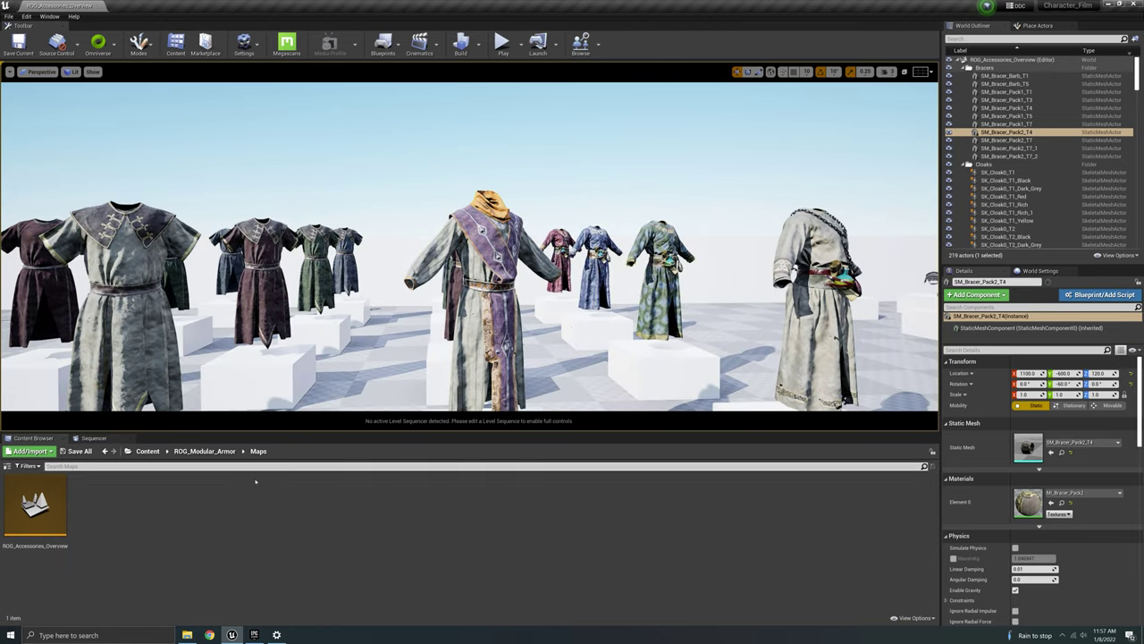
right_drag(420, 299, 418, 333)
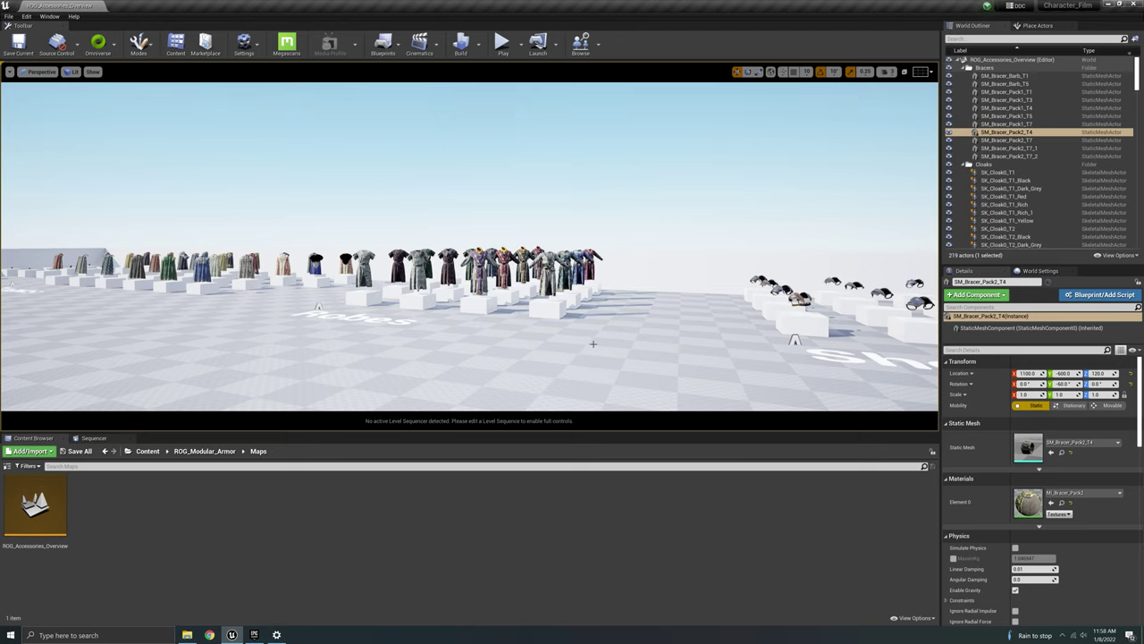
key(w)
right_drag(593, 344, 599, 370)
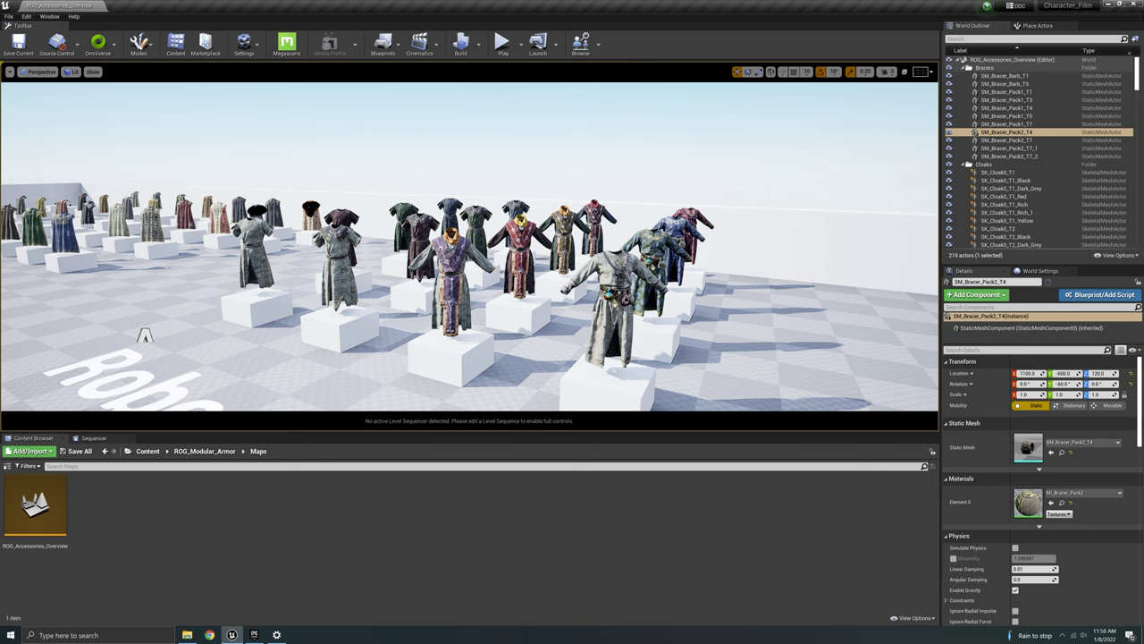
Switch to the Epic Games Launcher, read the asset pack's description and compatibility notes, and return to the Unreal Editor.
click(254, 634)
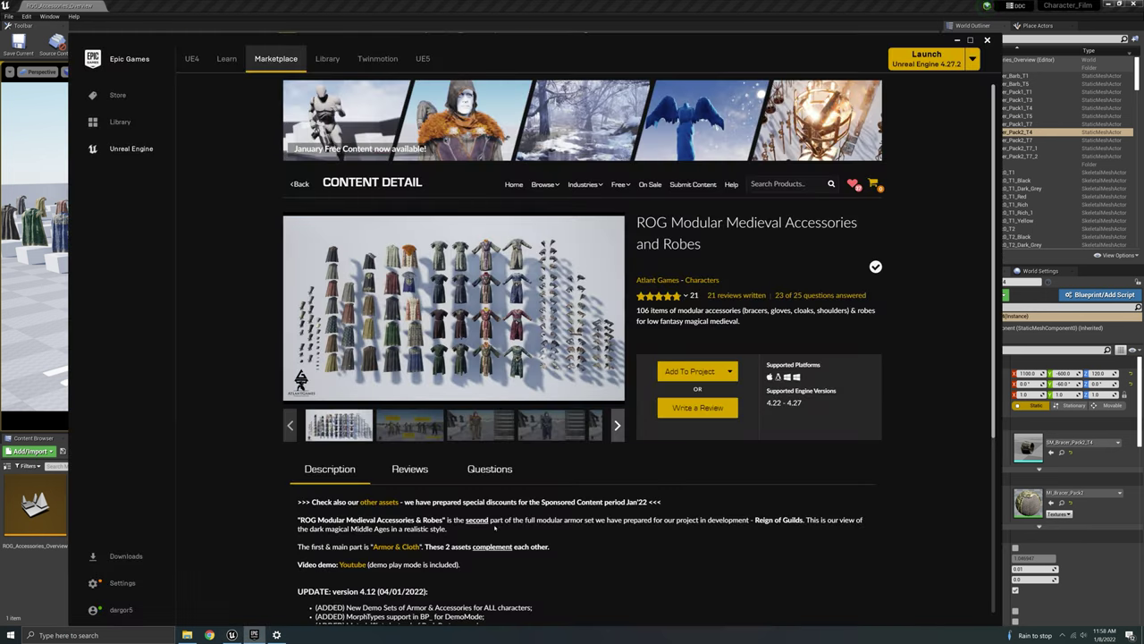
scroll(493, 457, down, 3)
click(845, 416)
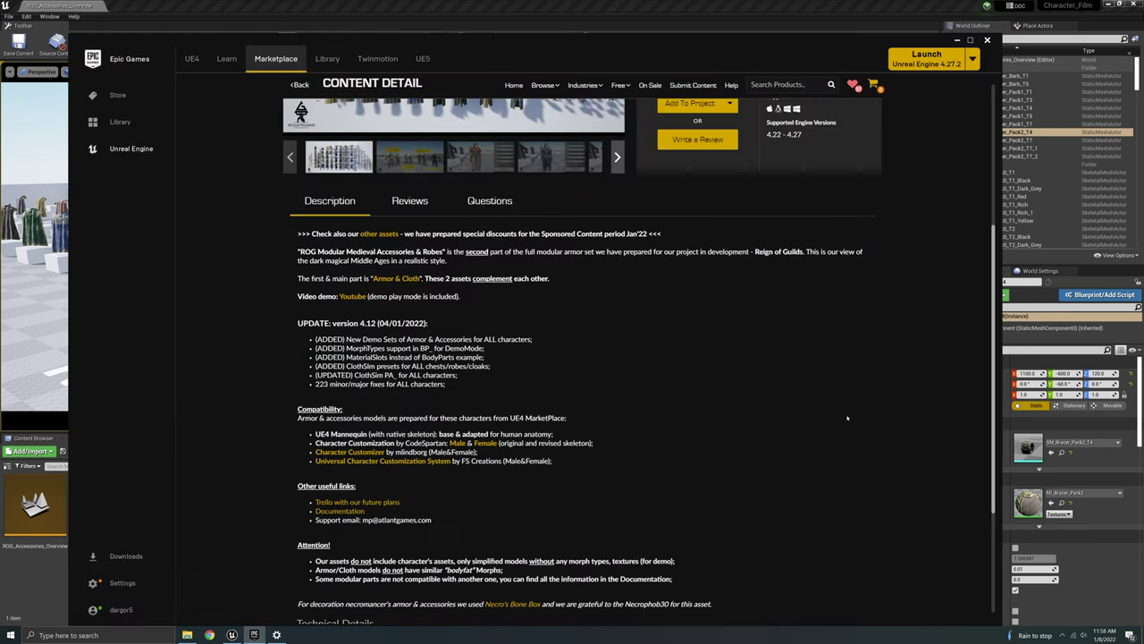
scroll(502, 433, down, 1)
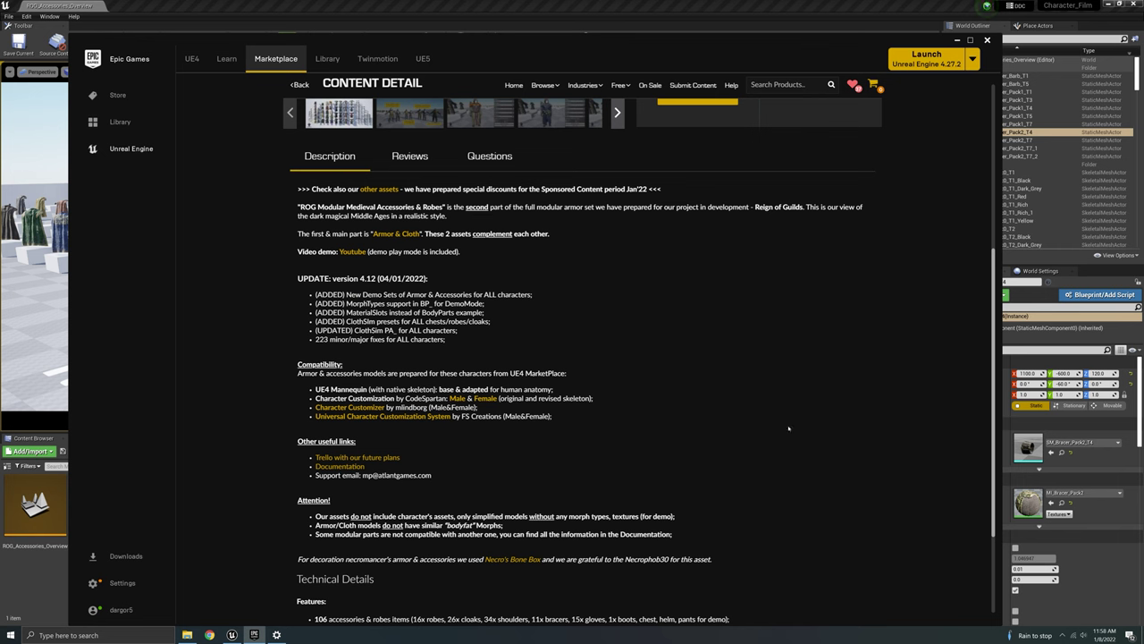
click(1096, 519)
right_drag(215, 393, 94, 281)
right_drag(462, 328, 536, 380)
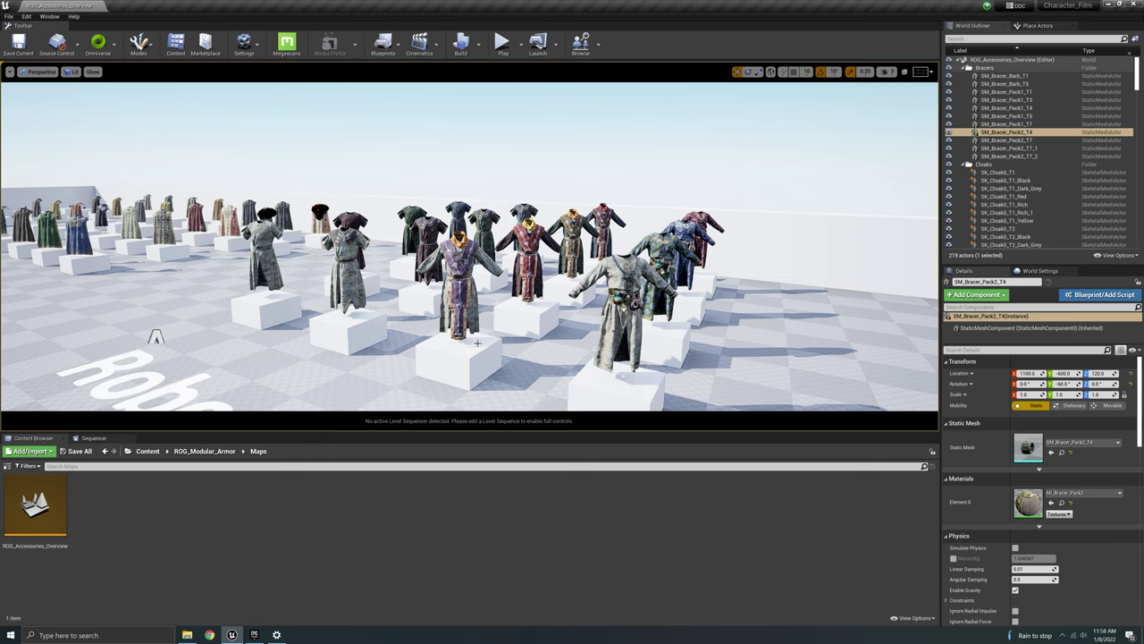
Go up to the ROG_Modular_Armor folder and create a new default level with its floor in view.
click(211, 452)
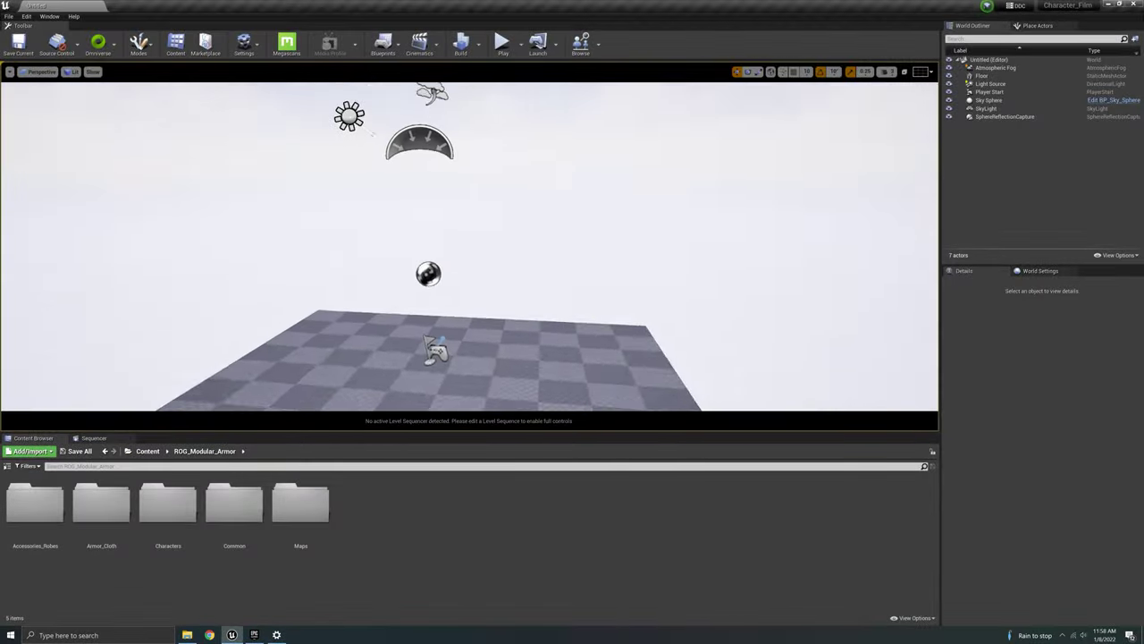
right_drag(443, 229, 381, 204)
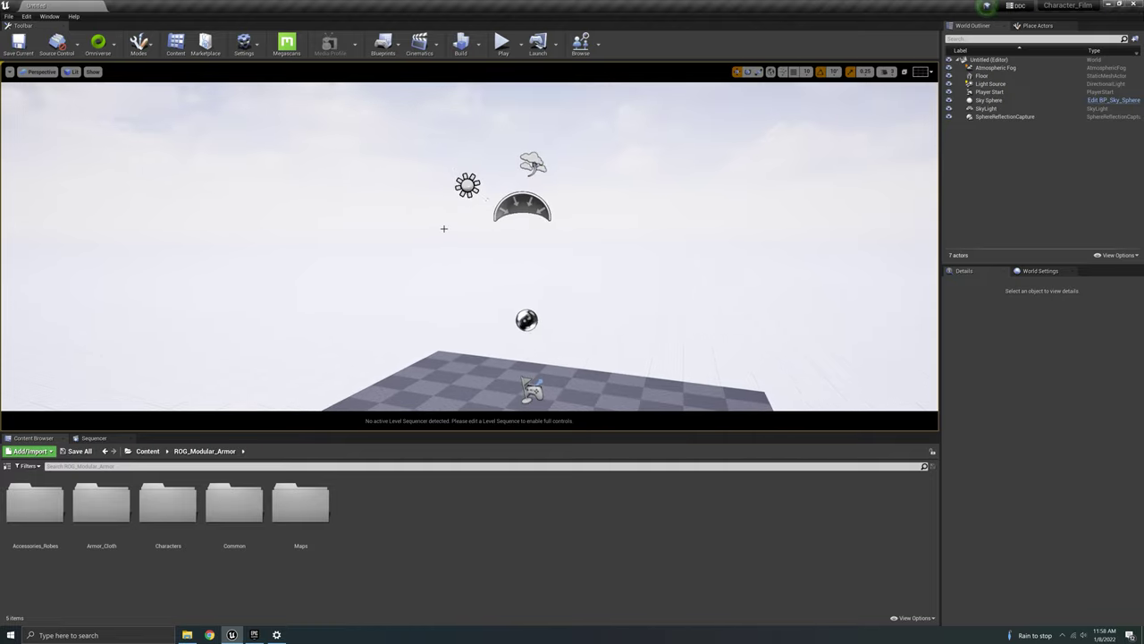
right_drag(454, 277, 454, 276)
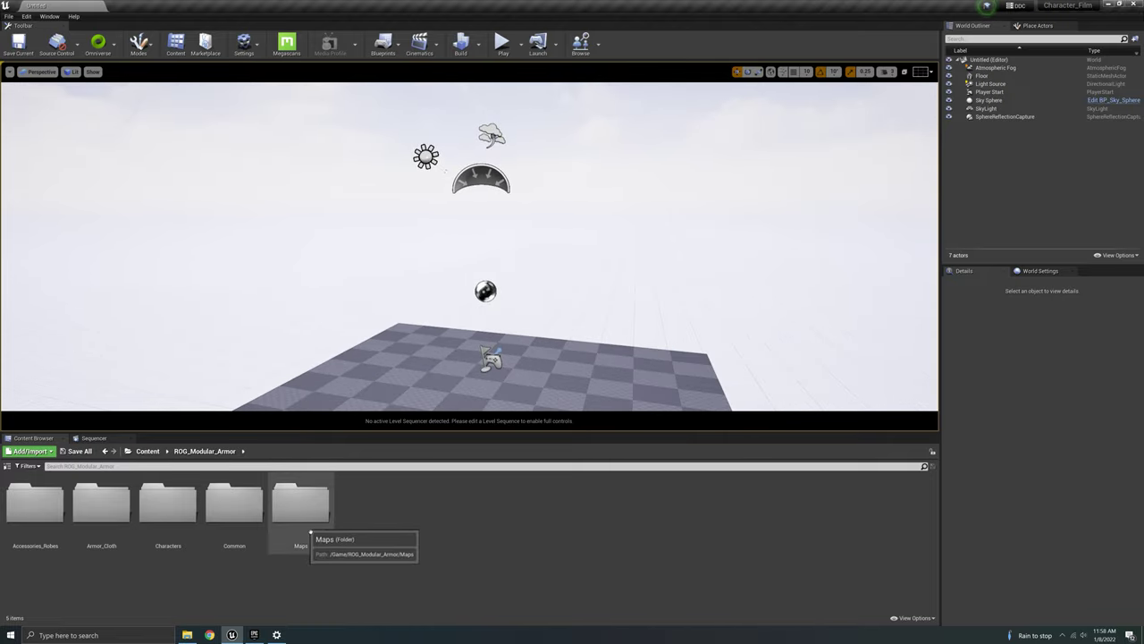
right_drag(403, 268, 465, 293)
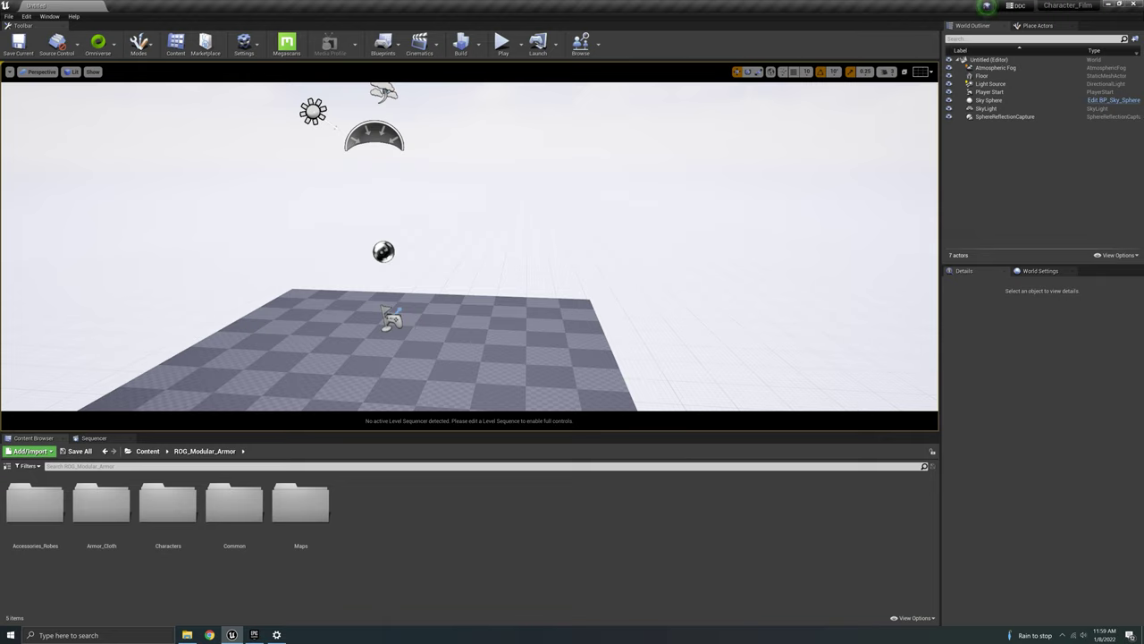
Open the SkeletalMeshes folder at Content/ROG_Modular_Armor/Armor_Cloth/Mannequin_version/Chests.
click(148, 452)
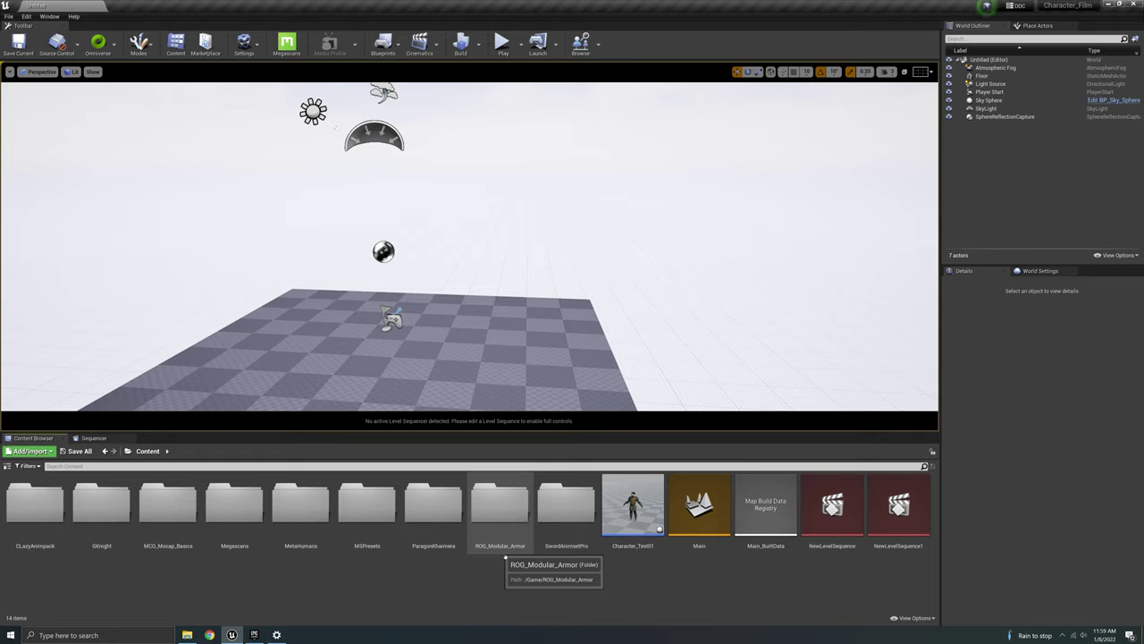
double_click(505, 554)
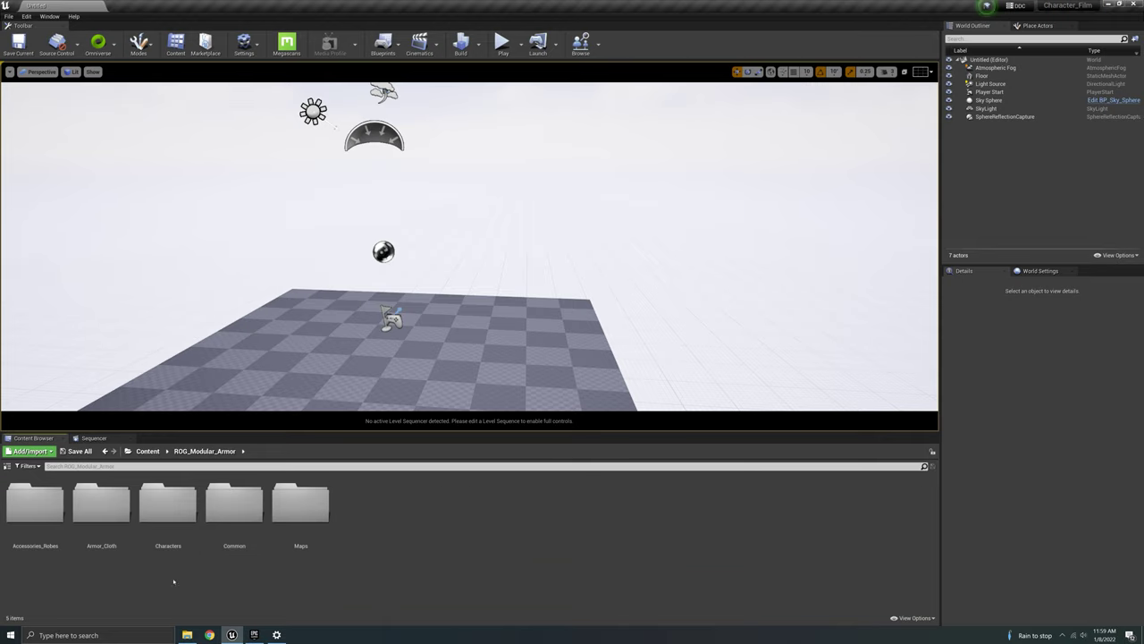
double_click(101, 510)
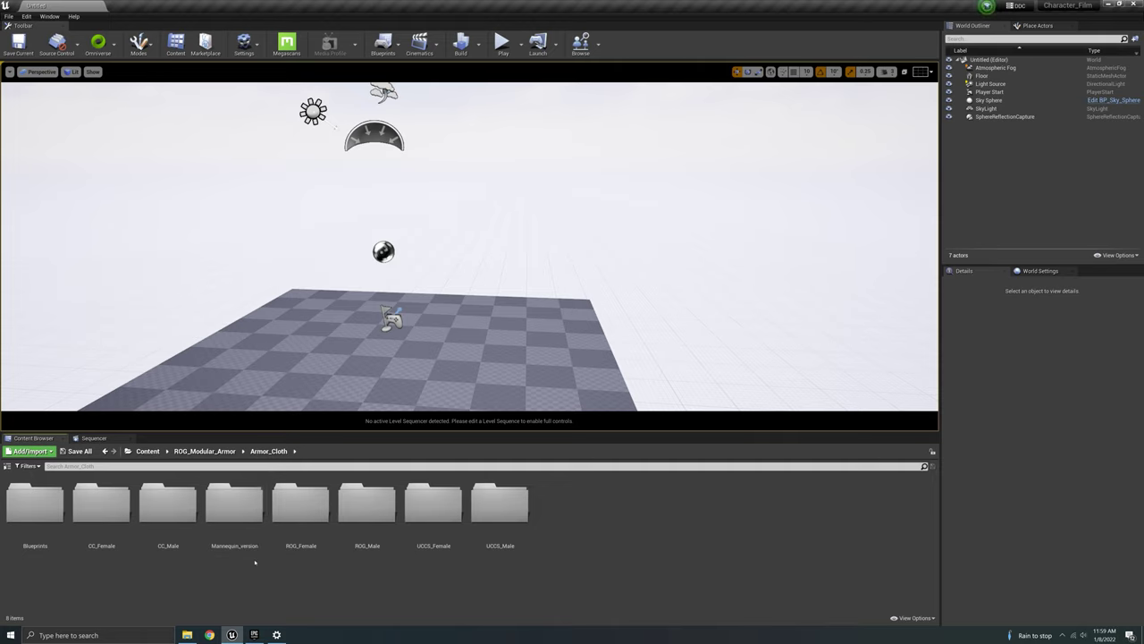
double_click(234, 512)
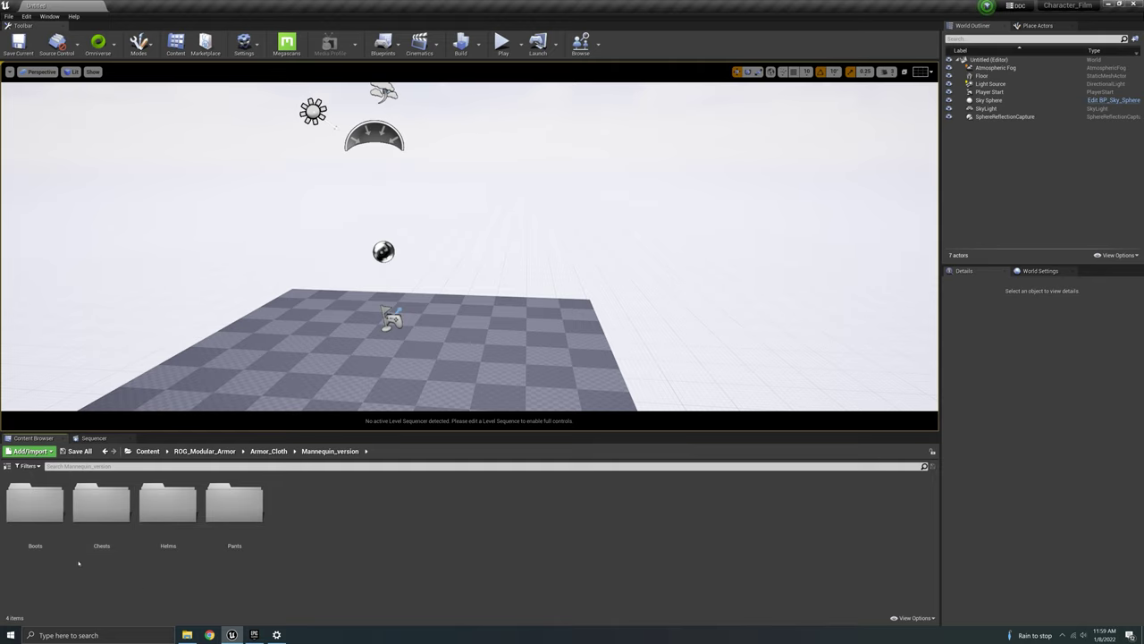
click(126, 513)
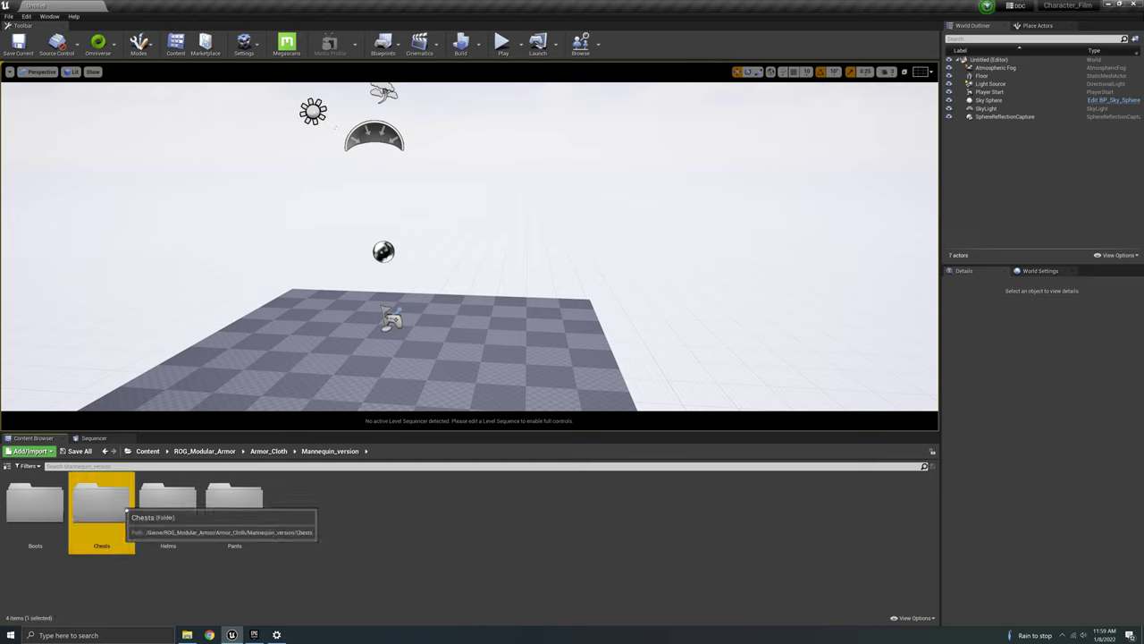
double_click(126, 512)
double_click(36, 514)
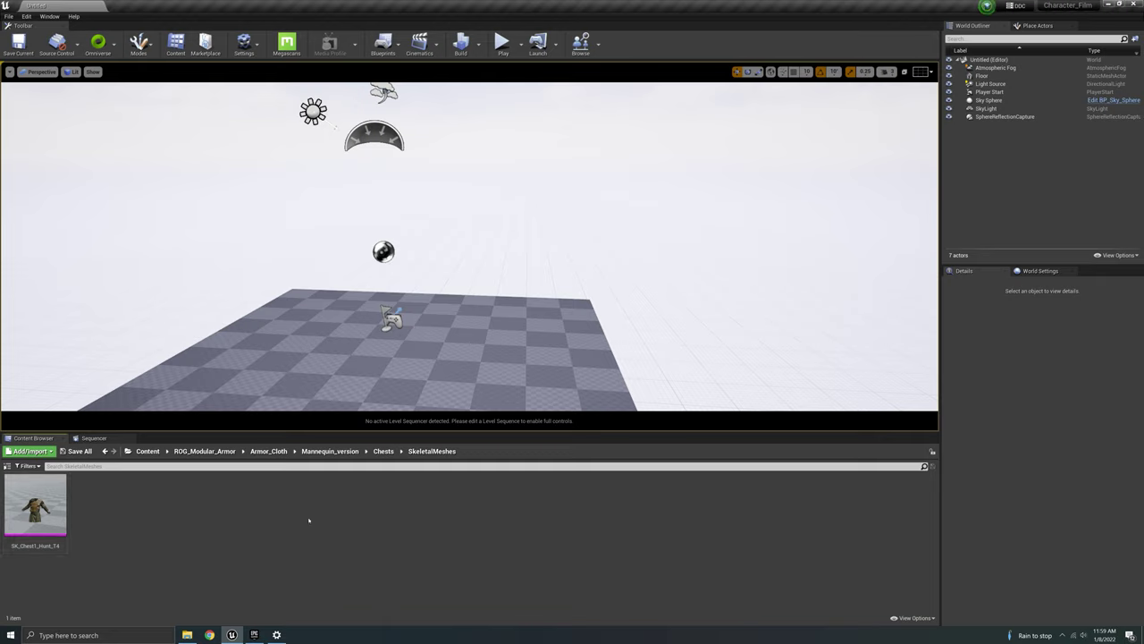
Place the SK_Chest1_Hunt_T4 skeletal mesh in the level and reset its location to the origin.
mouse_move(49, 514)
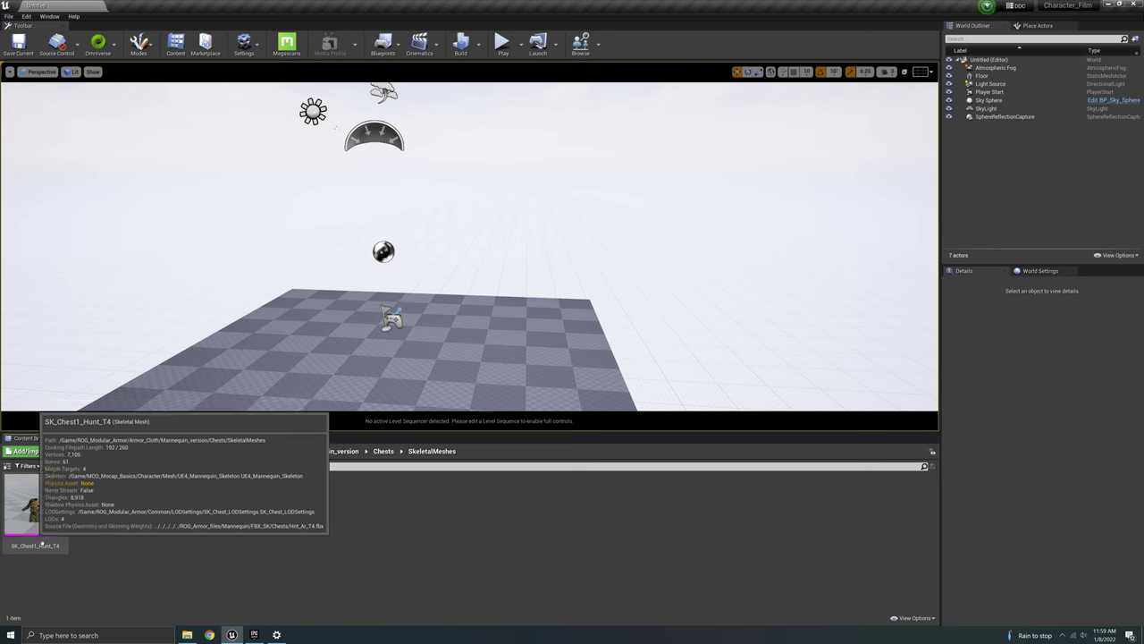
drag(49, 514, 380, 342)
right_drag(771, 367, 692, 371)
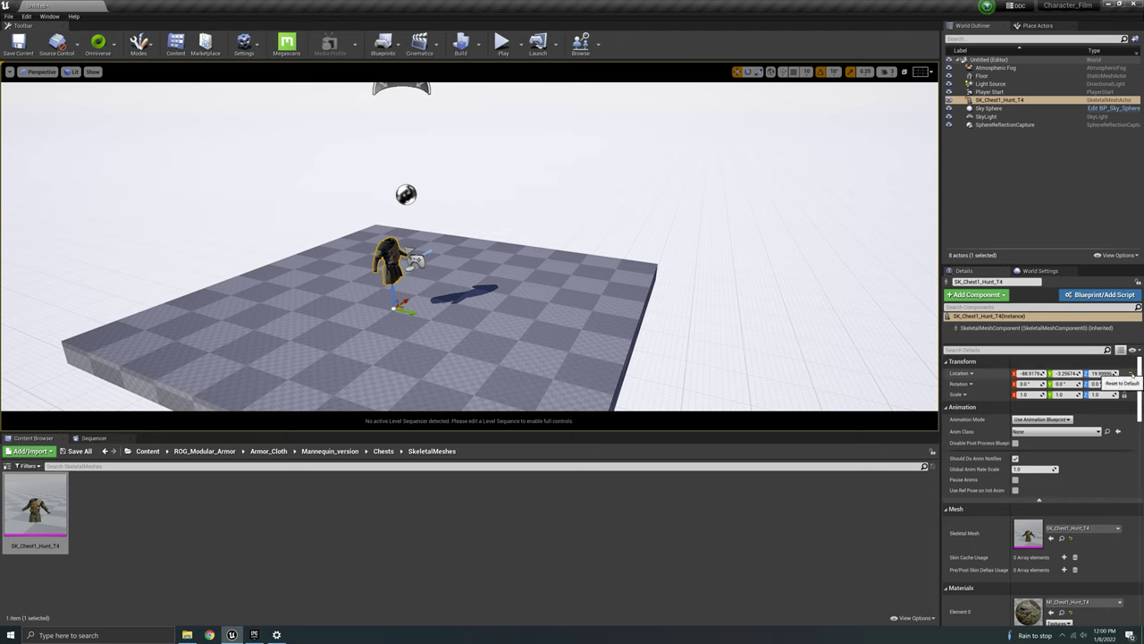
click(1132, 374)
right_drag(769, 308, 653, 300)
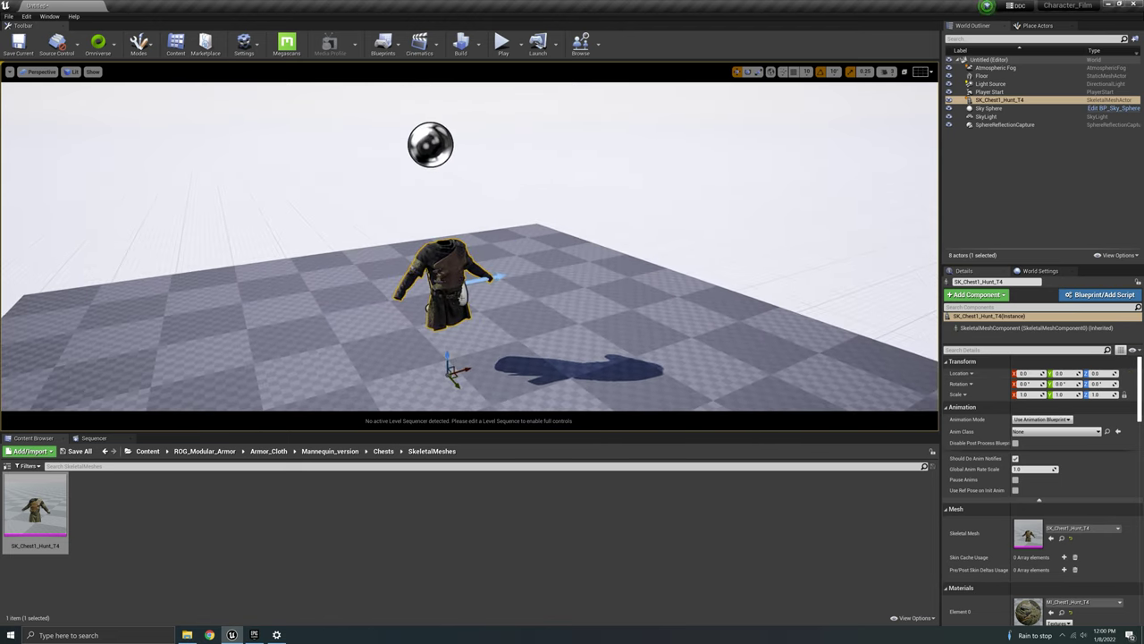
Move the Player Start to about X 374 and the sphere reflection capture to about X -246, clear of the chest armor.
click(463, 295)
drag(482, 280, 701, 235)
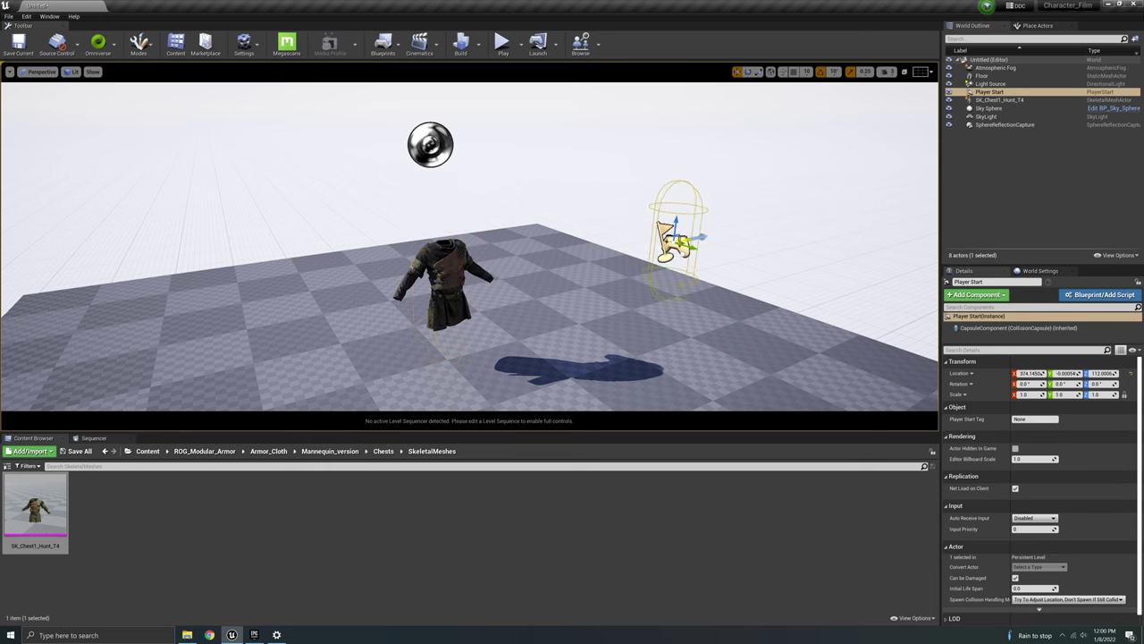
right_drag(429, 173, 385, 174)
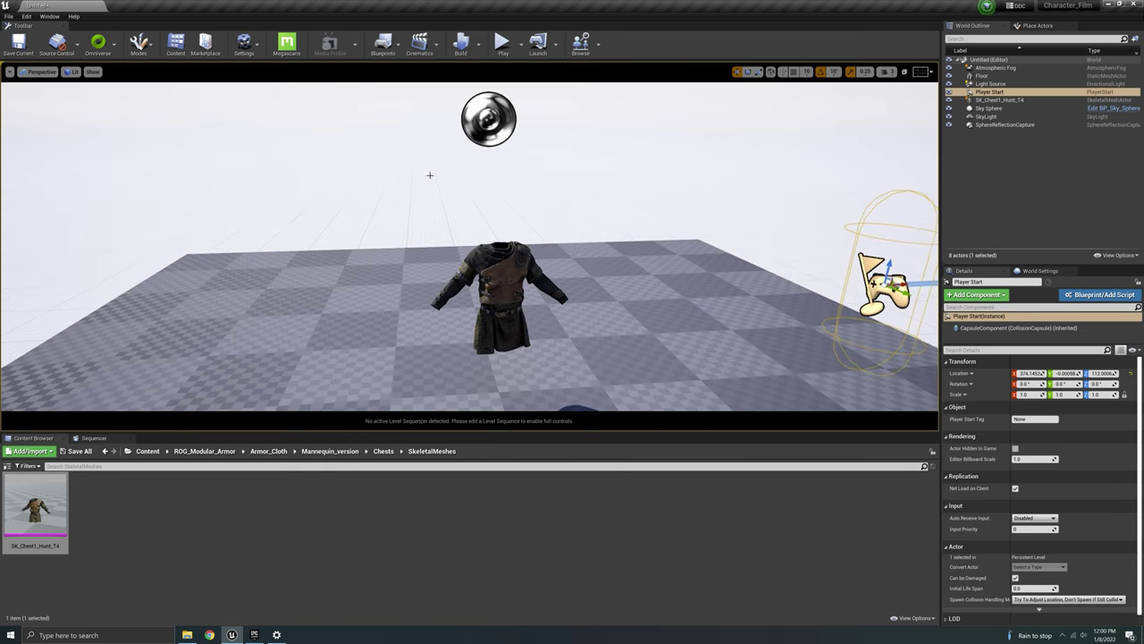
click(489, 133)
drag(507, 118, 200, 118)
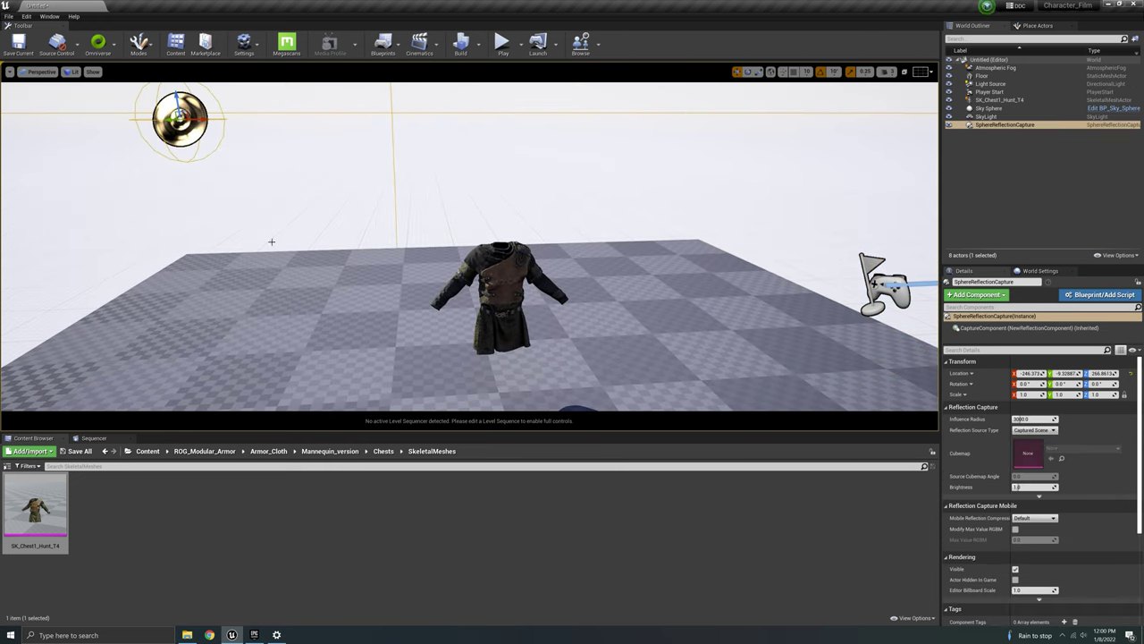
right_drag(303, 263, 393, 304)
Open the Base folder at Armor_Cloth/Mannequin_version/Boots/SkeletalMeshes.
click(384, 453)
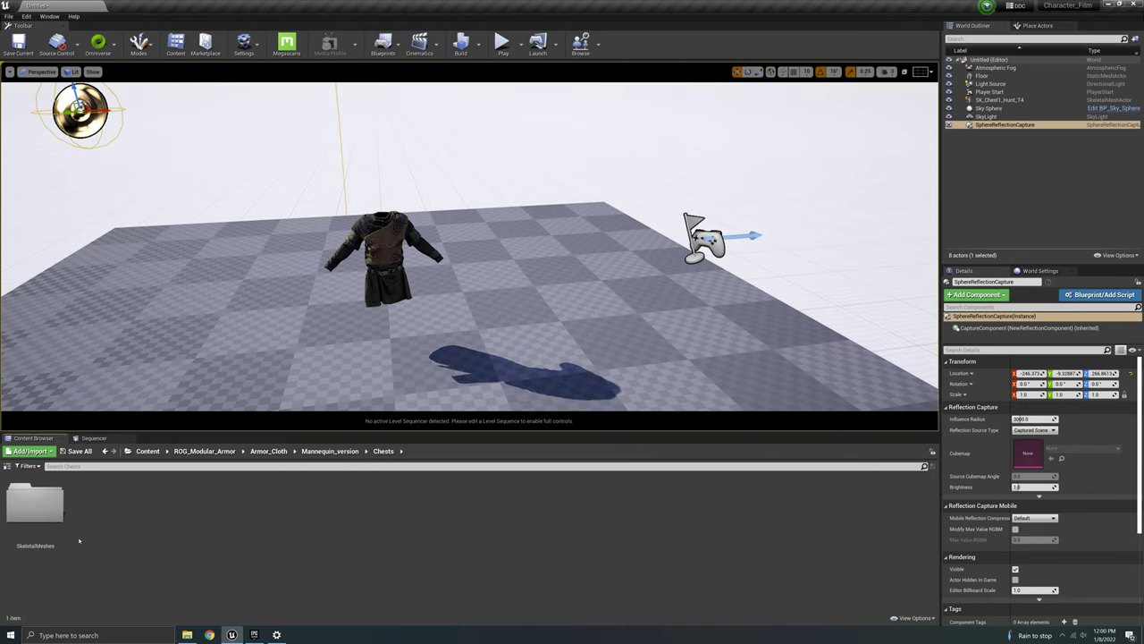
click(330, 451)
double_click(35, 505)
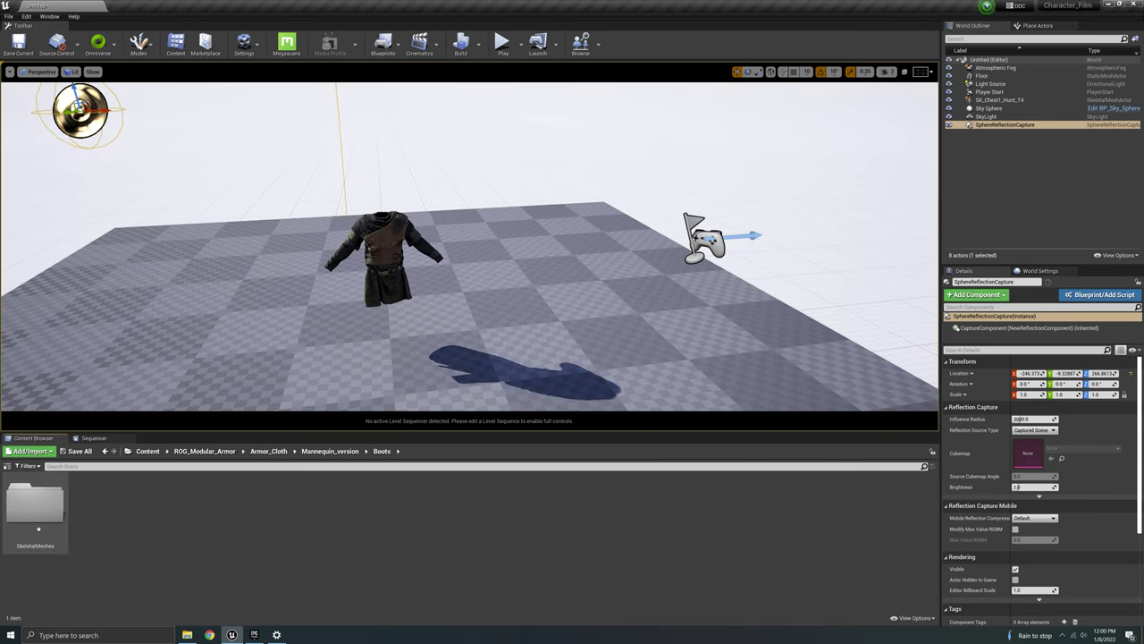
double_click(49, 525)
double_click(52, 526)
Place the SK_Boots2_Light_T7_1_dub mesh at the origin and lower the floor to about Z -0.4, under the boots.
drag(36, 509, 374, 391)
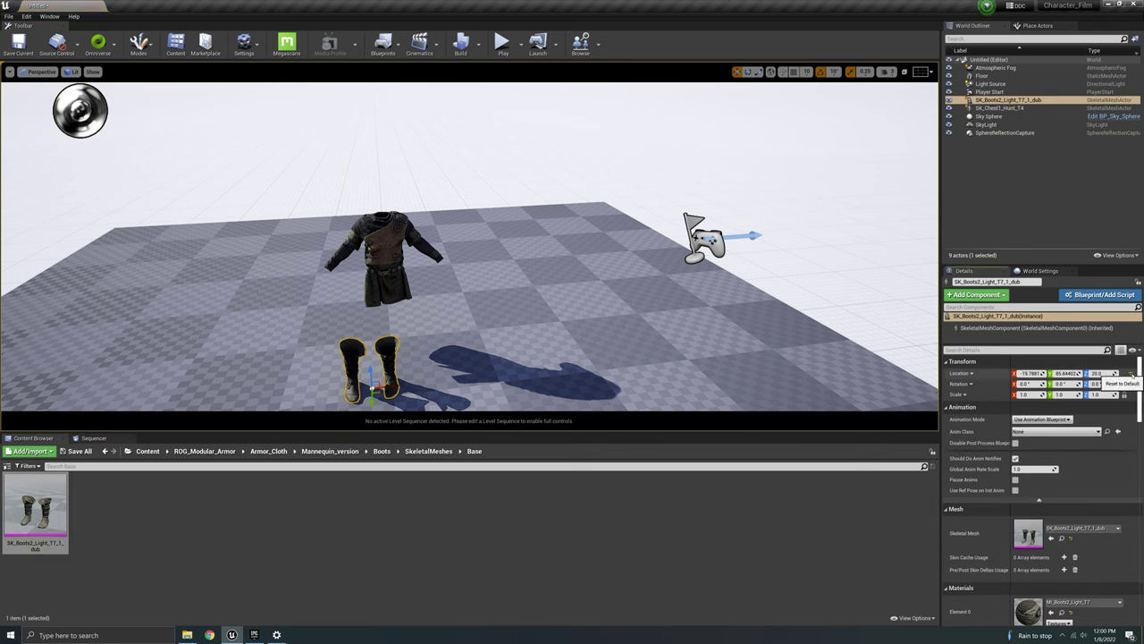
click(1131, 374)
click(512, 318)
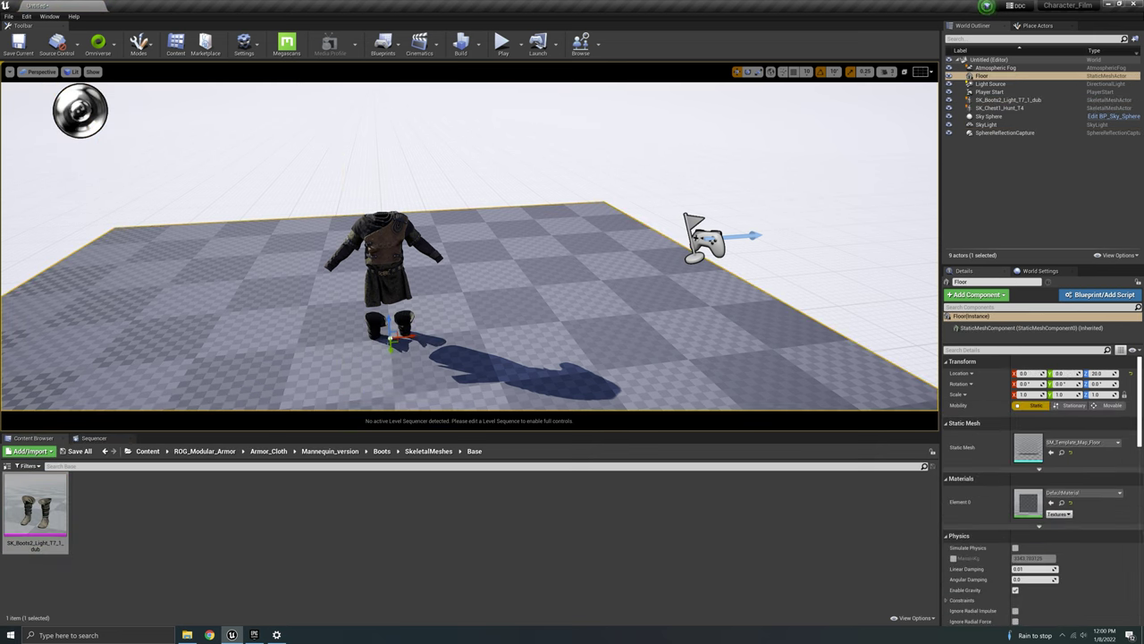
mouse_move(390, 321)
mouse_down()
mouse_move(388, 346)
mouse_move(387, 337)
mouse_up()
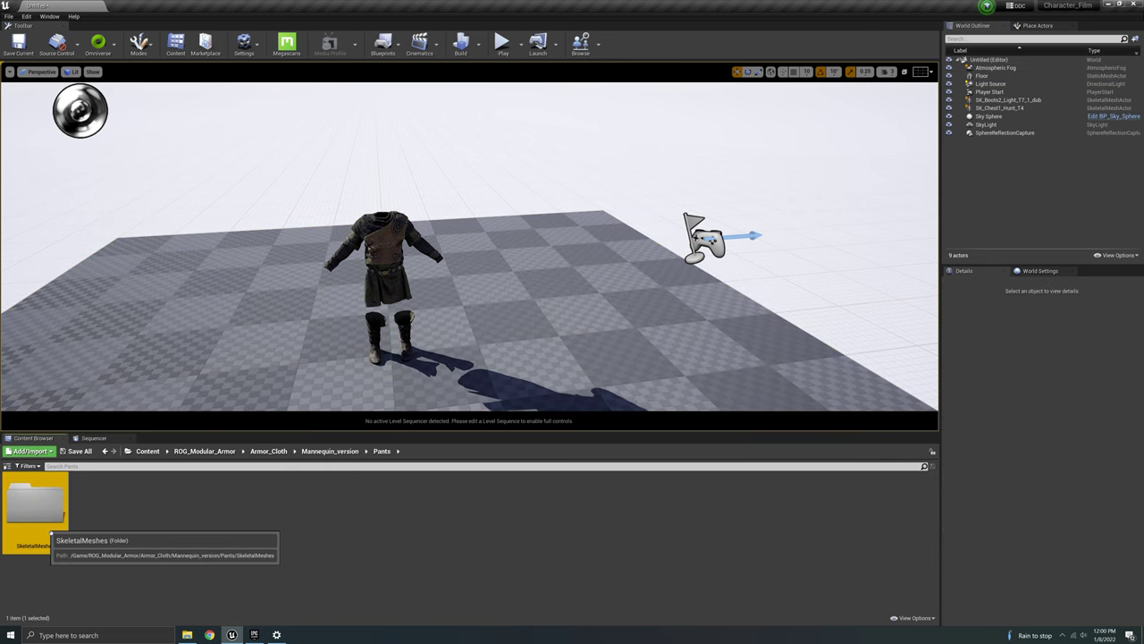
Place SK_Pants_Light_T2 from the Pants SkeletalMeshes folder in the level and reset its location to the origin.
double_click(36, 505)
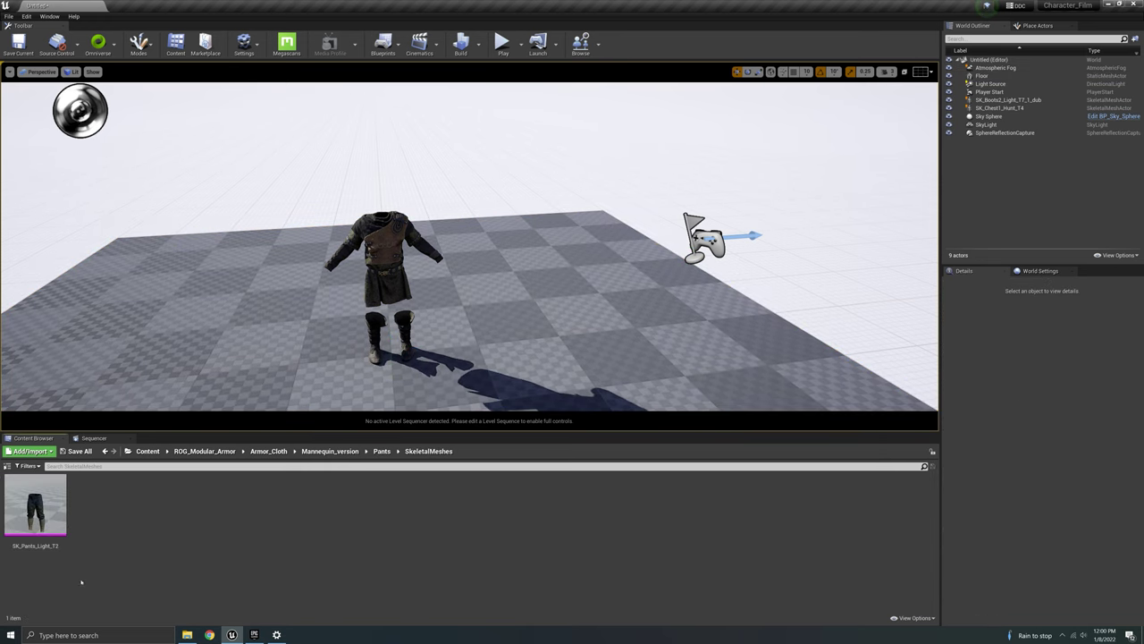
drag(70, 518, 531, 327)
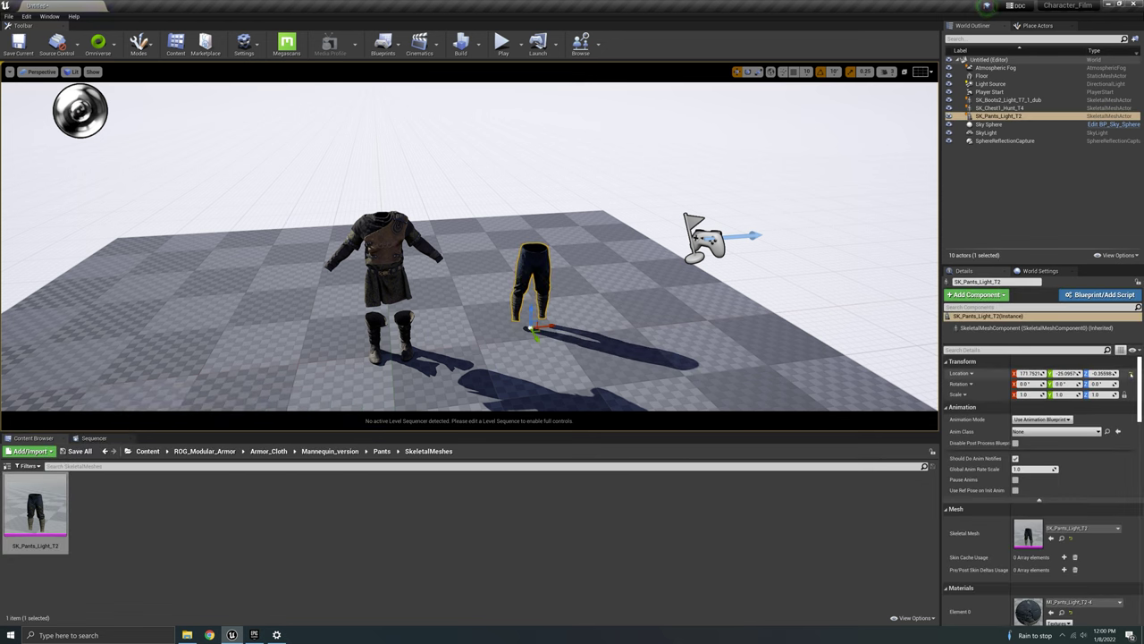
click(1131, 372)
click(456, 366)
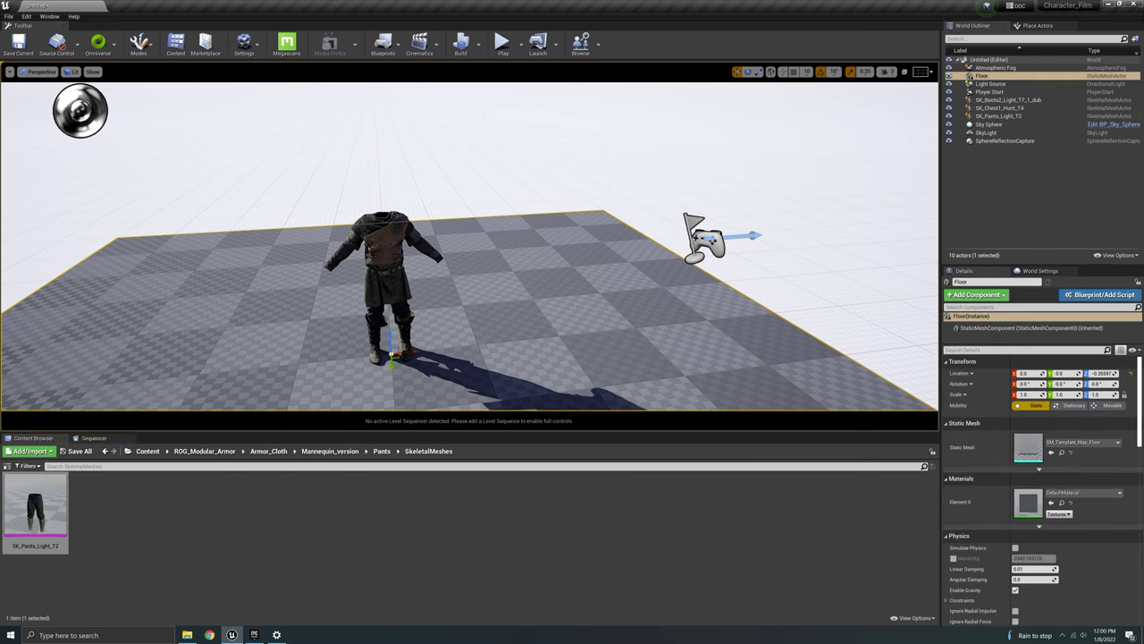
Rotate the Light Source directional light to a Z rotation of about -33.6° to light the front of the armor.
right_drag(456, 366, 482, 261)
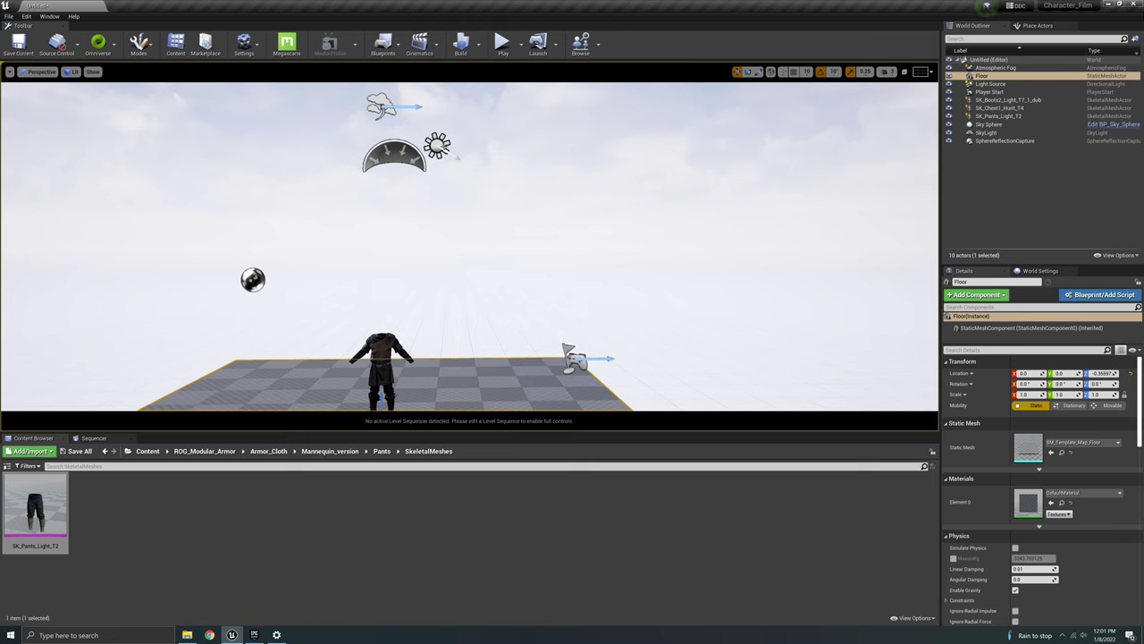
click(437, 146)
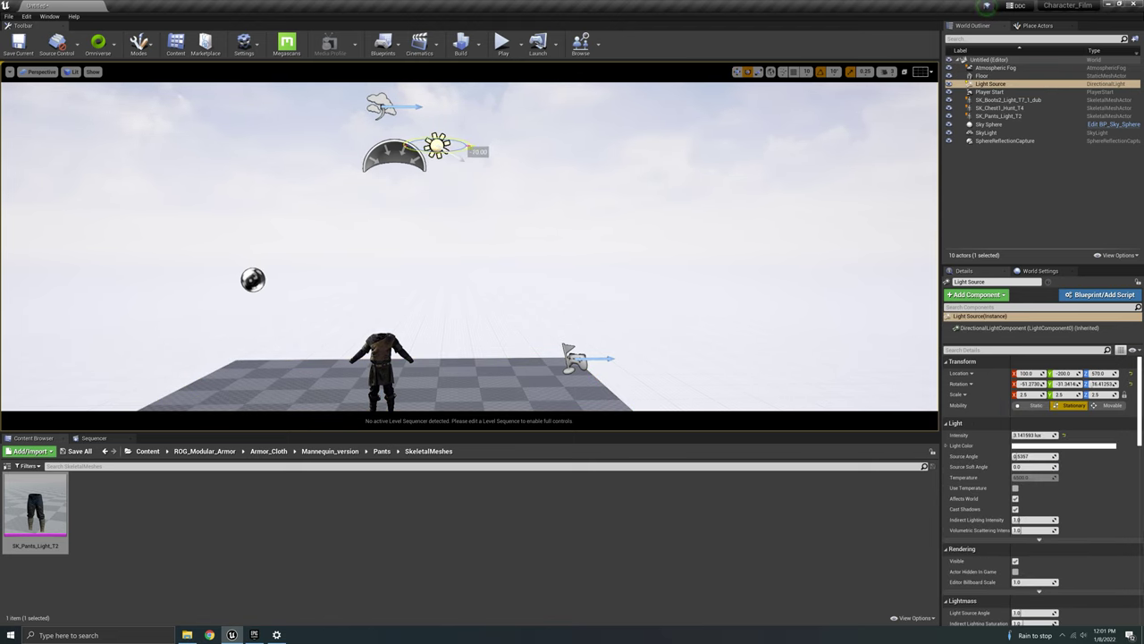
drag(457, 150, 452, 152)
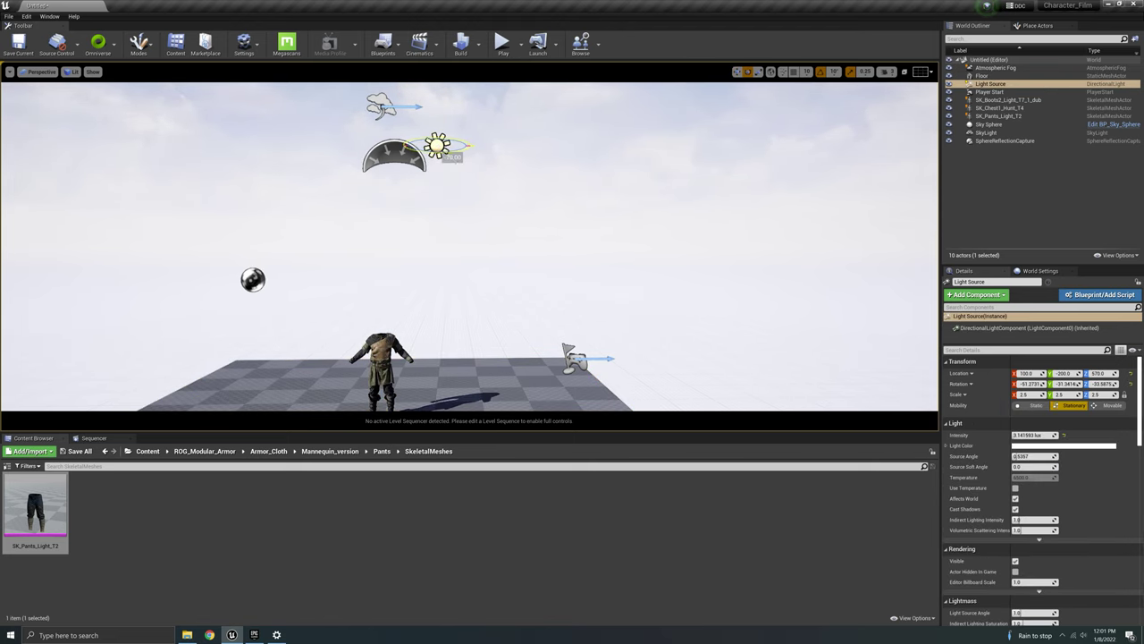
right_drag(451, 157, 494, 140)
right_drag(494, 313, 324, 247)
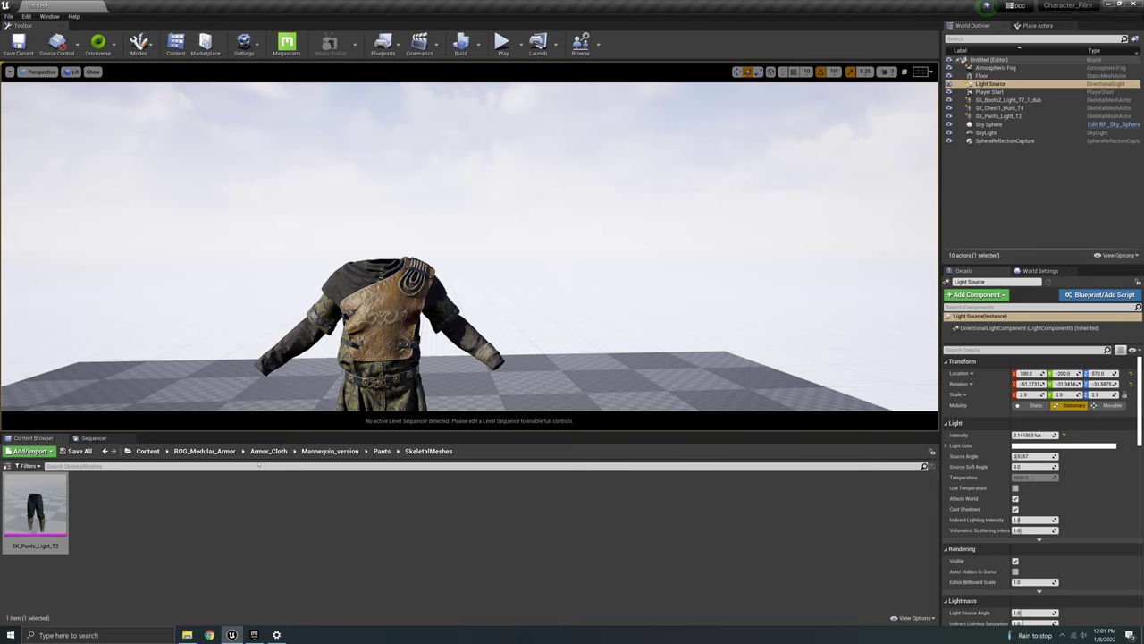
Open the SkeletalMeshes folder at ROG_Modular_Armor/Accessories_Robes/Mannequin_version/Shoulders.
click(204, 450)
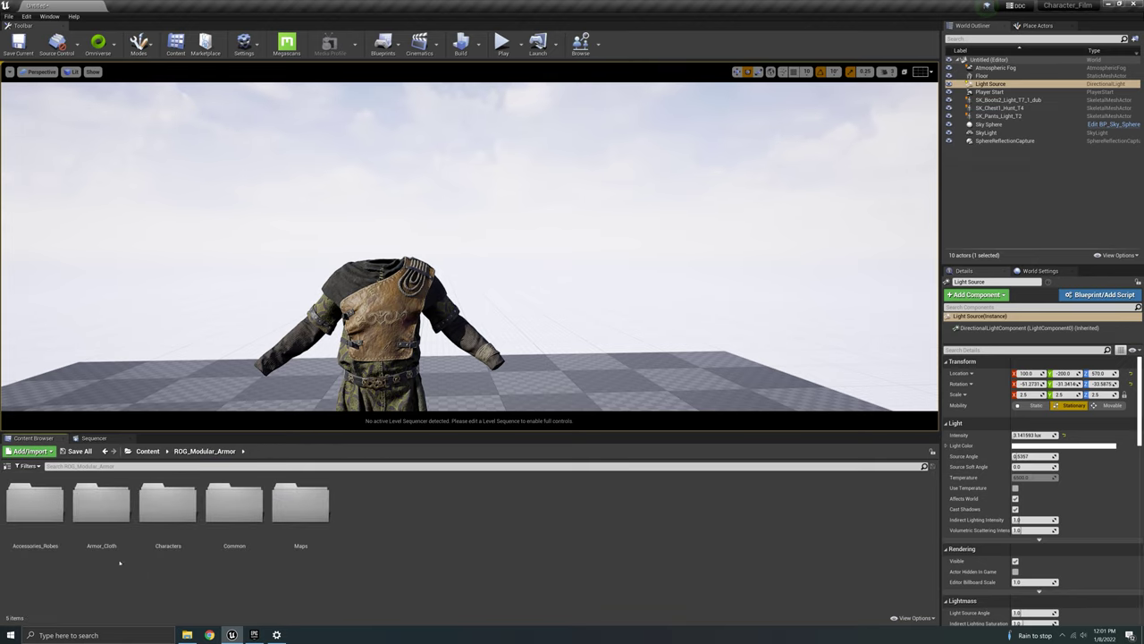
click(59, 523)
double_click(36, 505)
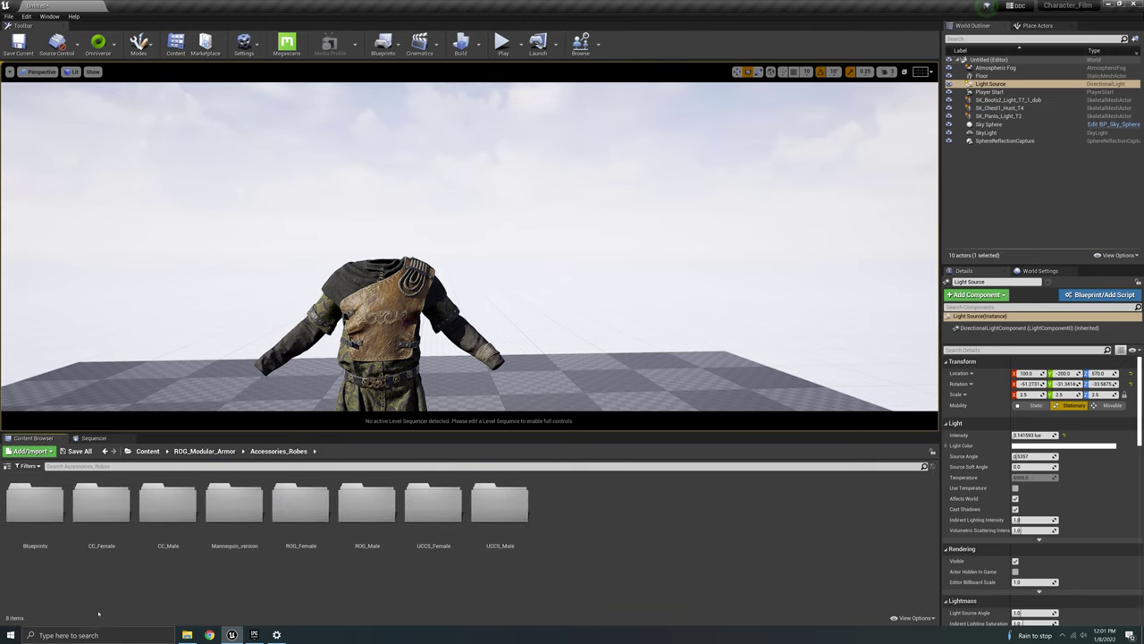
double_click(234, 503)
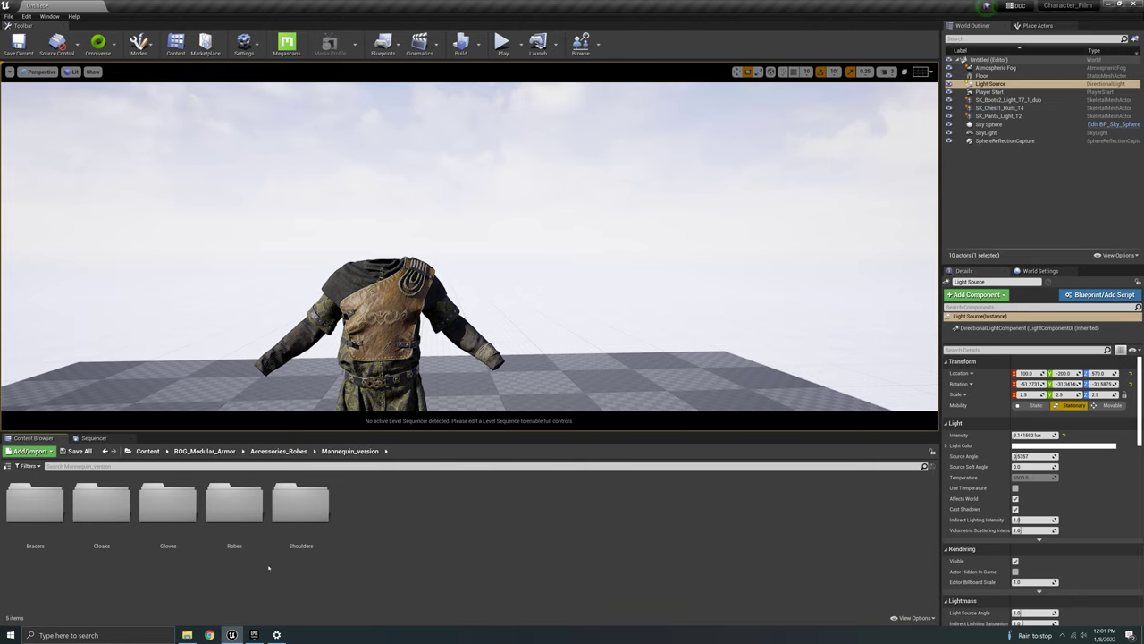
double_click(300, 503)
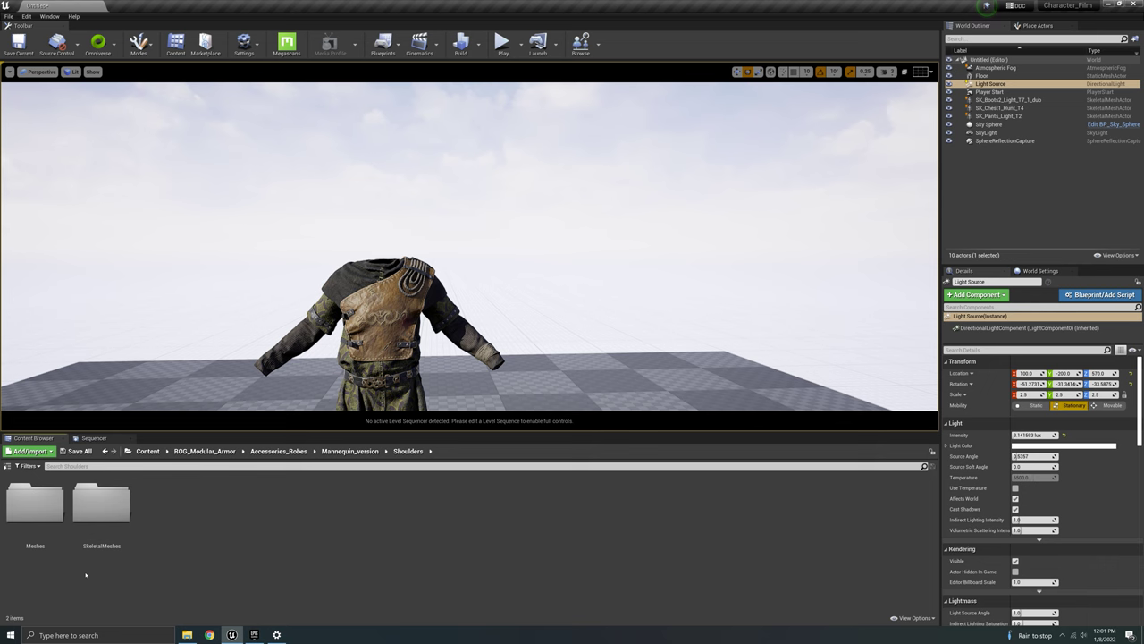
double_click(101, 505)
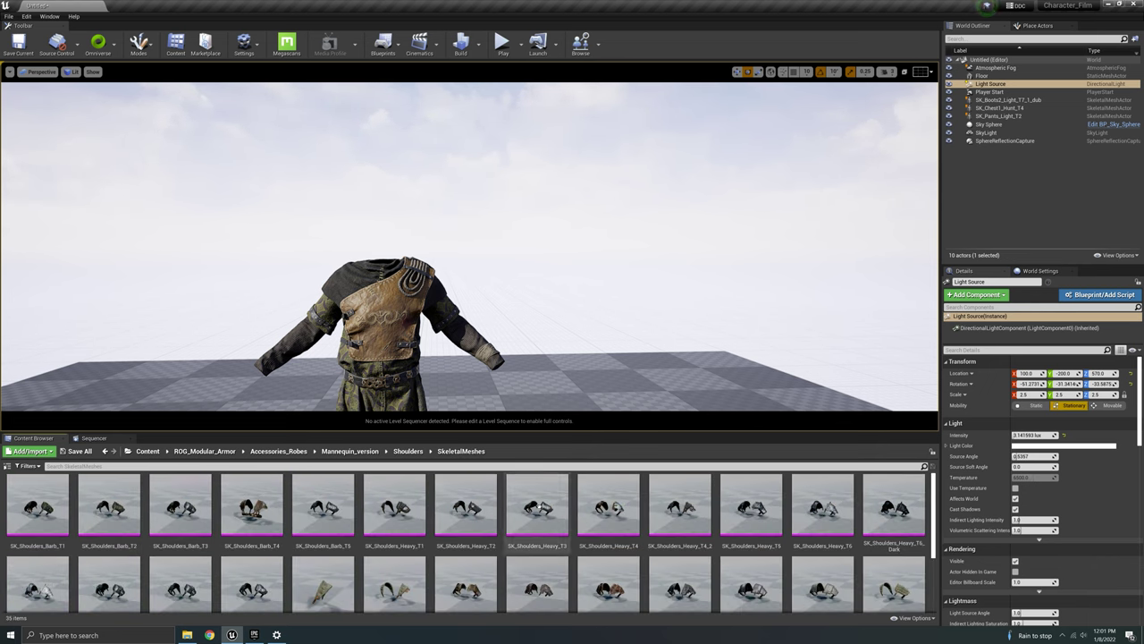
Place the SK_Shoulders_Light_T1 mesh beside the armor at about X -195, Y -273.
scroll(533, 502, down, 2)
mouse_move(595, 340)
right_down()
mouse_move(617, 398)
mouse_move(608, 322)
right_up()
key(s)
key(w)
click(323, 561)
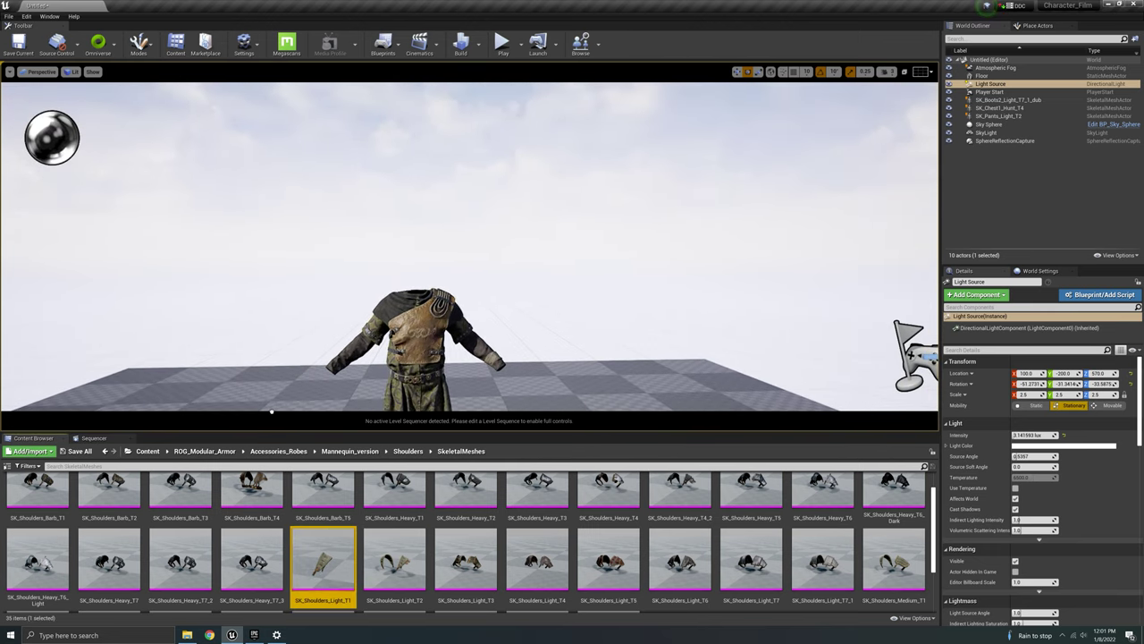
drag(271, 411, 272, 410)
right_drag(314, 309, 386, 452)
key(s)
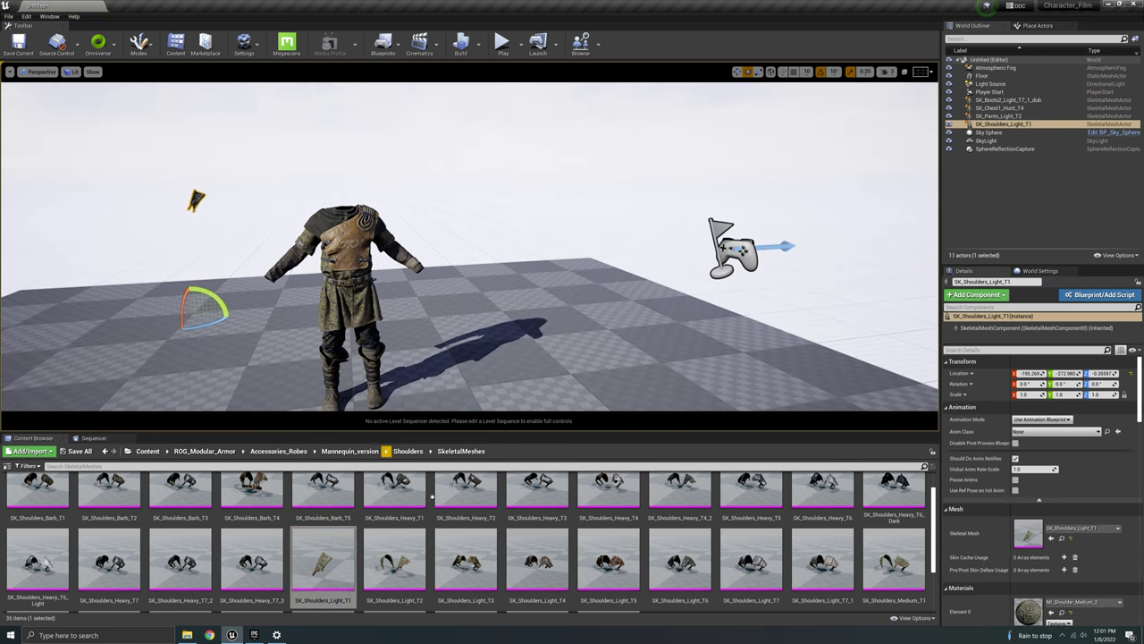
Place the SK_Shoulders_Light_T6, SK_Shoulders_Heavy_T1 and SK_Shoulders_Barb_T4 meshes on either side of the armored outfit.
drag(705, 575, 547, 219)
scroll(750, 563, up, 1)
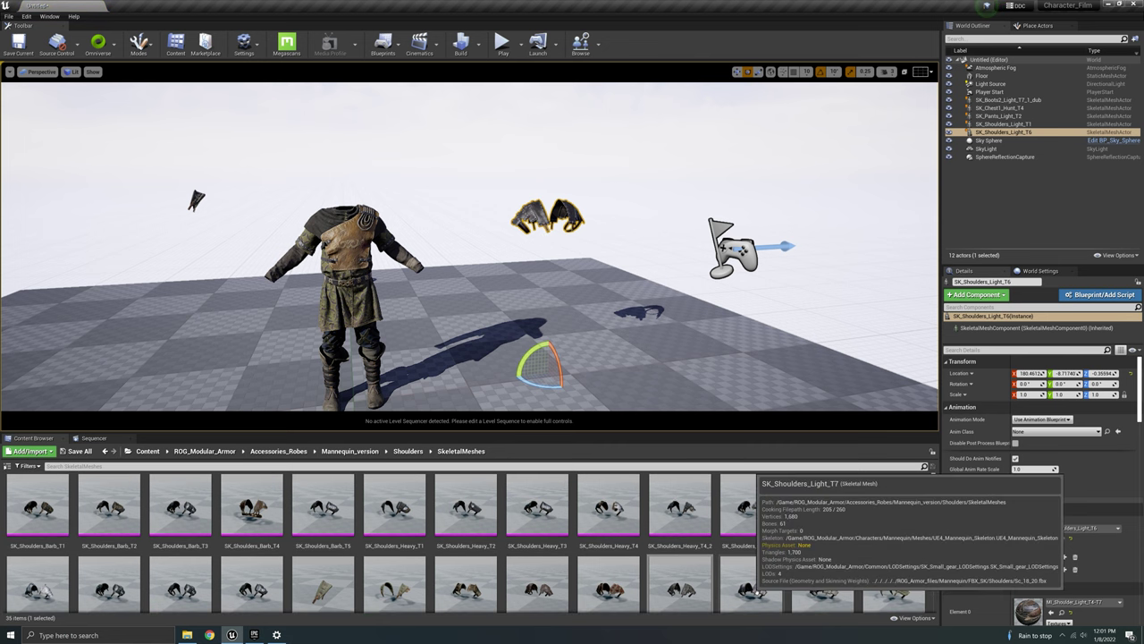
drag(388, 543, 472, 209)
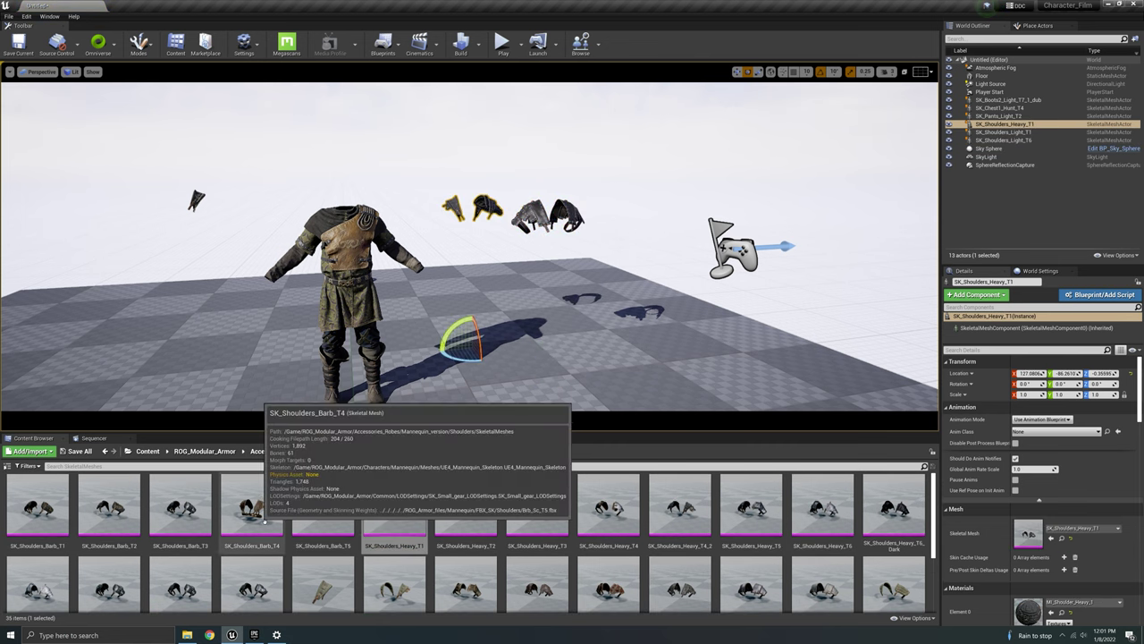
drag(245, 524, 179, 214)
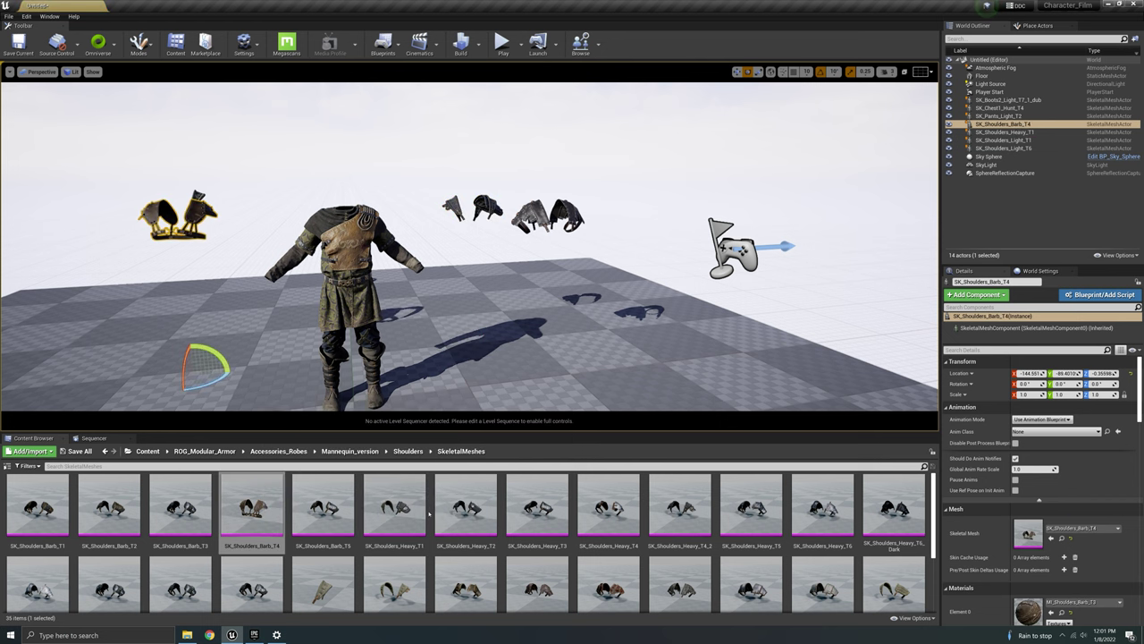
Place the SK_Shoulders_Necr_Txx mesh in the level and move it sideways, clear of the SK_Shoulders_Barb_T4 piece.
scroll(725, 564, down, 3)
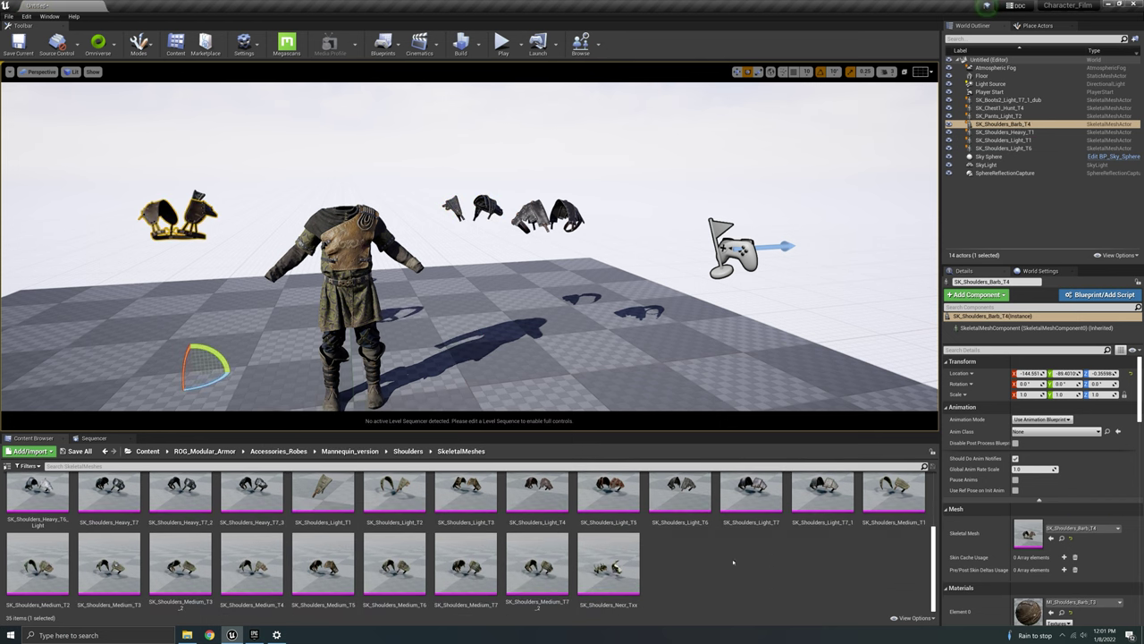
drag(608, 565, 236, 402)
click(268, 201)
right_drag(268, 201, 282, 234)
key(w)
drag(251, 368, 106, 382)
mouse_move(106, 383)
right_down()
mouse_move(70, 375)
mouse_move(104, 372)
right_up()
right_click(206, 308)
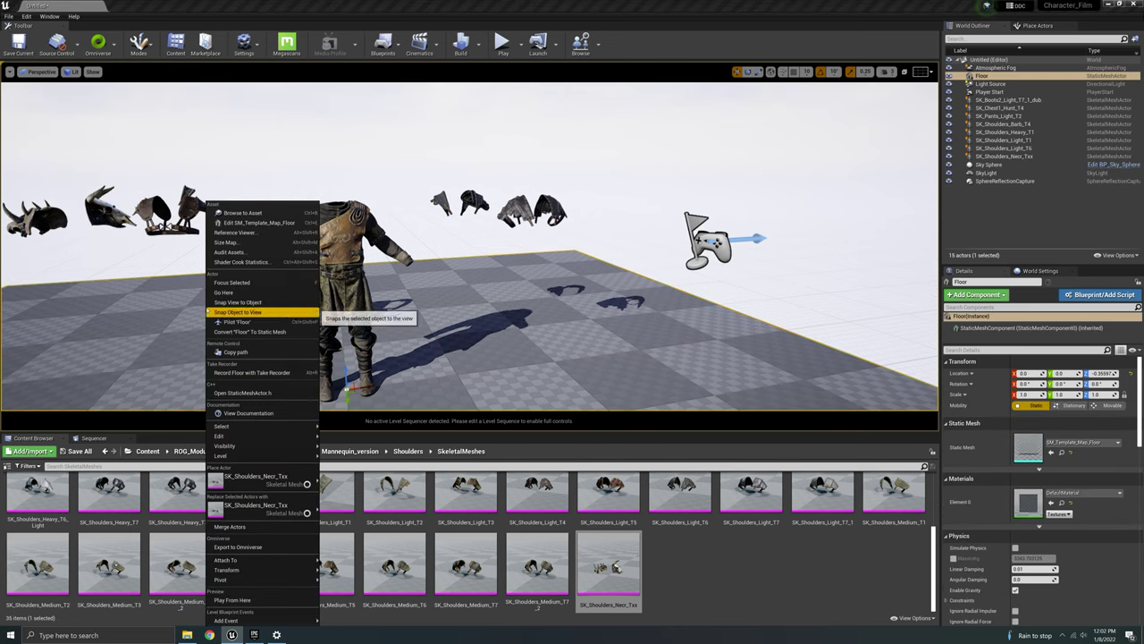
Fit SK_Shoulders_Light_T6 onto the chest armor by resetting its location to the origin, and check the fit.
right_drag(544, 249, 516, 236)
click(565, 221)
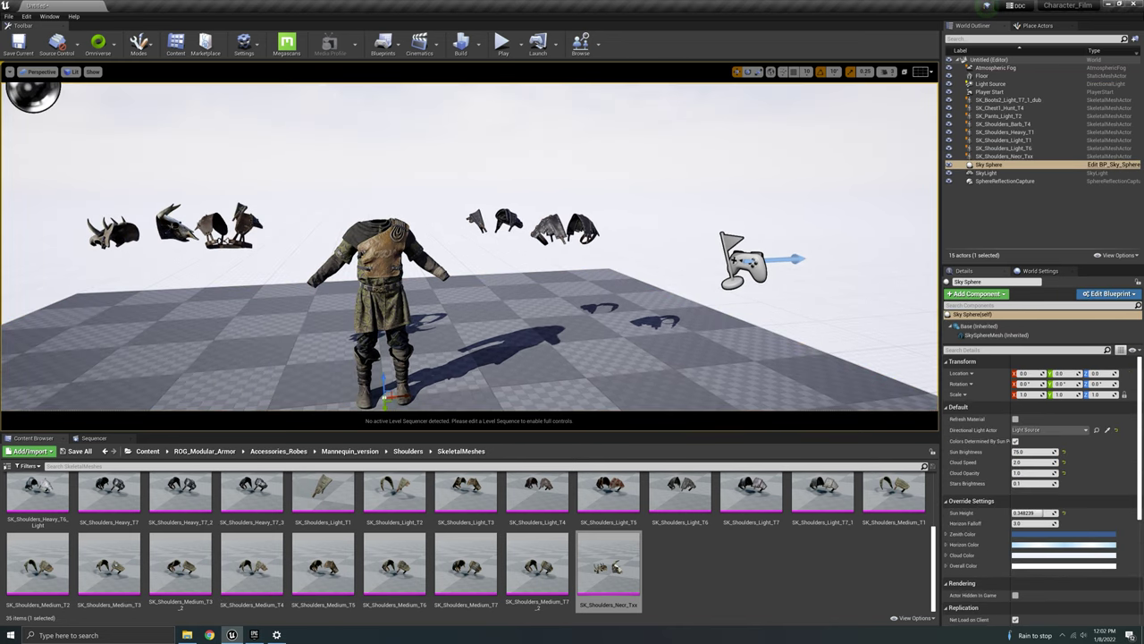
click(559, 229)
click(1131, 374)
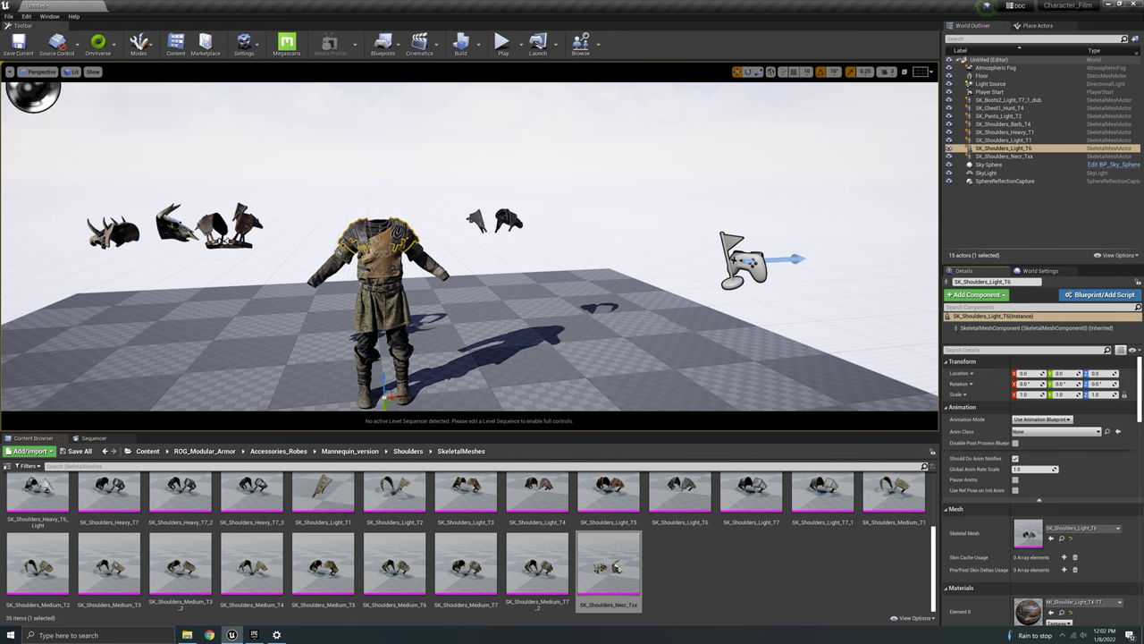
right_drag(572, 312, 563, 340)
click(514, 321)
right_drag(465, 340, 465, 340)
click(377, 245)
right_drag(377, 245, 345, 290)
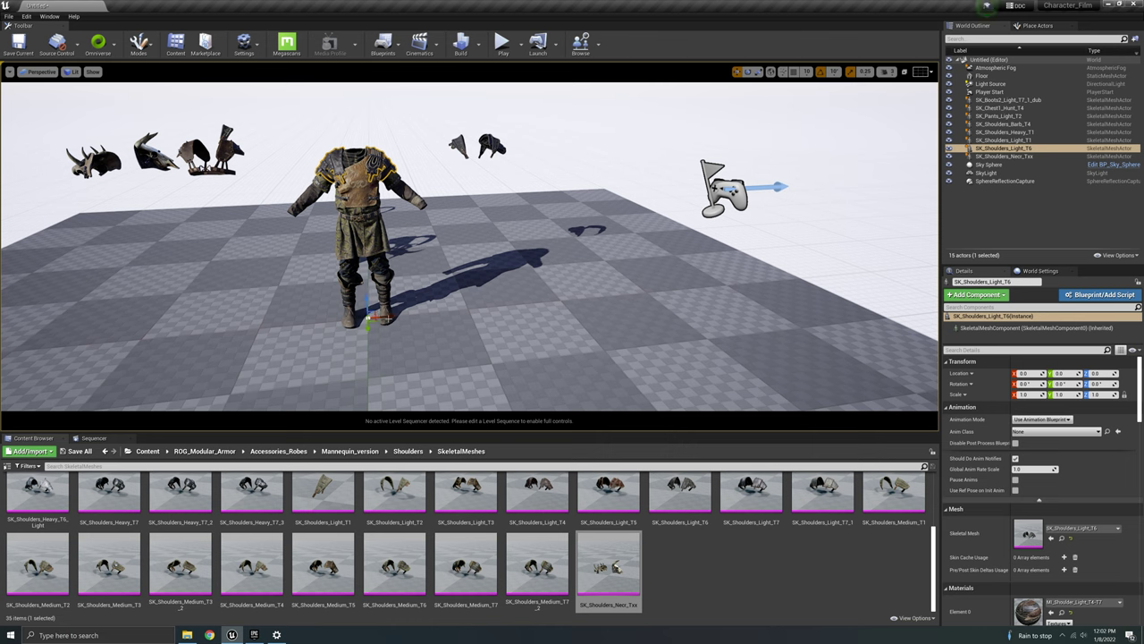
Swap the fitted shoulders: move SK_Shoulders_Light_T6 out to about X 373 and reset SK_Shoulders_Heavy_T1 to the origin.
drag(387, 317, 727, 286)
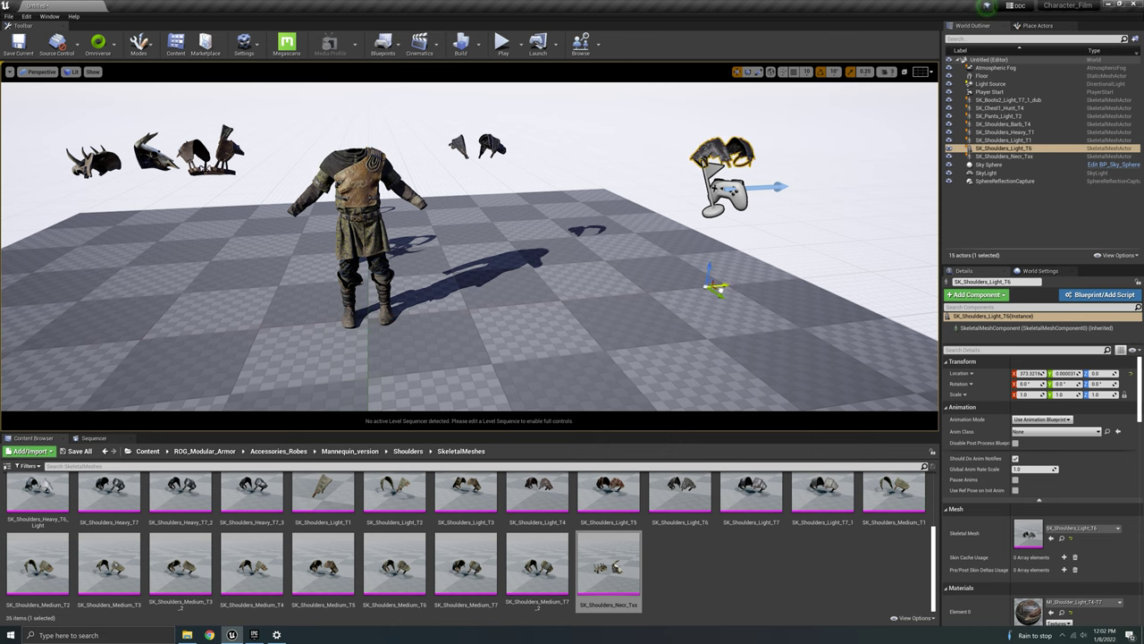
click(1005, 131)
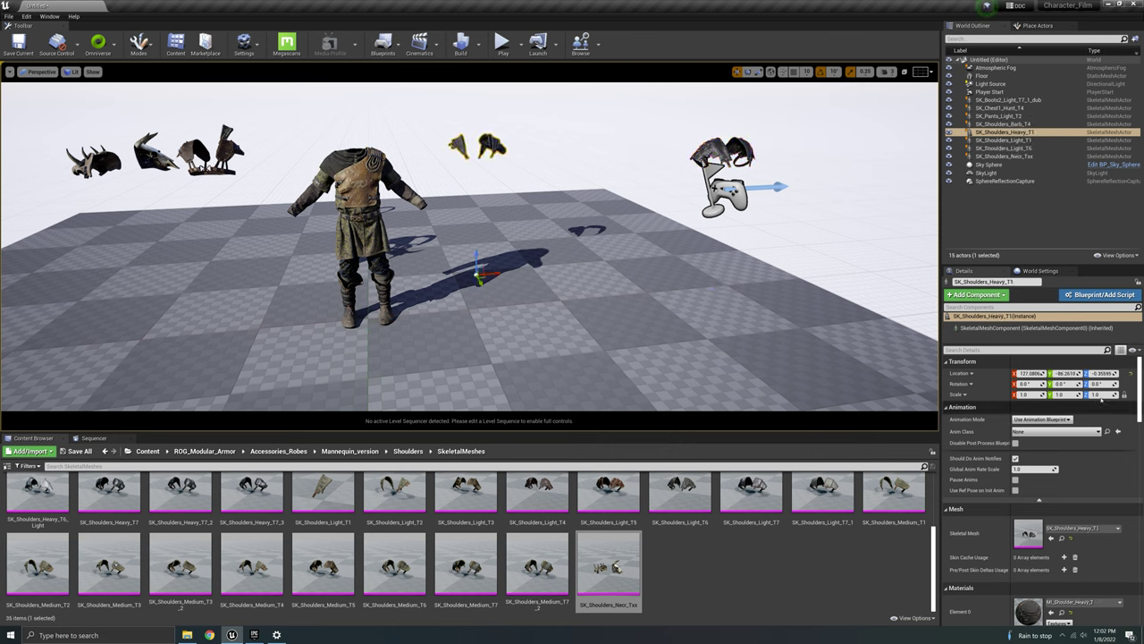
click(1131, 372)
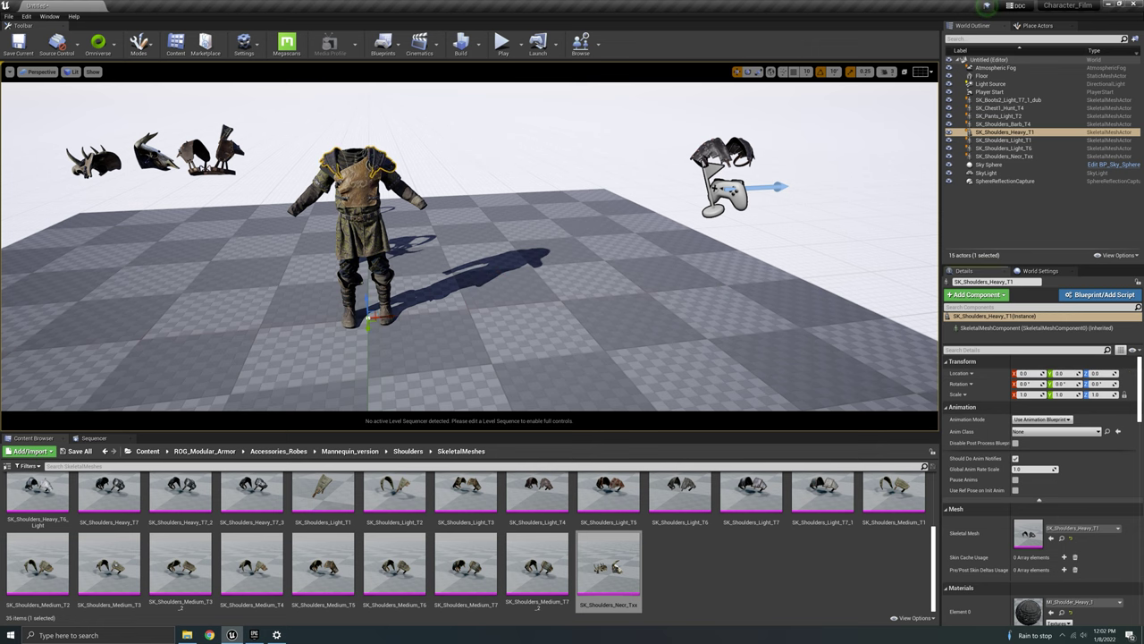
Inspect the fitted SK_Shoulders_Heavy_T1 piece and move it off the outfit to about X 231.
click(431, 299)
mouse_move(406, 256)
right_down()
mouse_move(388, 239)
mouse_move(394, 214)
mouse_move(406, 256)
mouse_move(268, 258)
mouse_move(394, 254)
mouse_move(420, 270)
right_up()
key(w)
key(d)
key(a)
key(s)
key(s)
drag(436, 362, 637, 348)
key(ctrl+z)
key(ctrl+z)
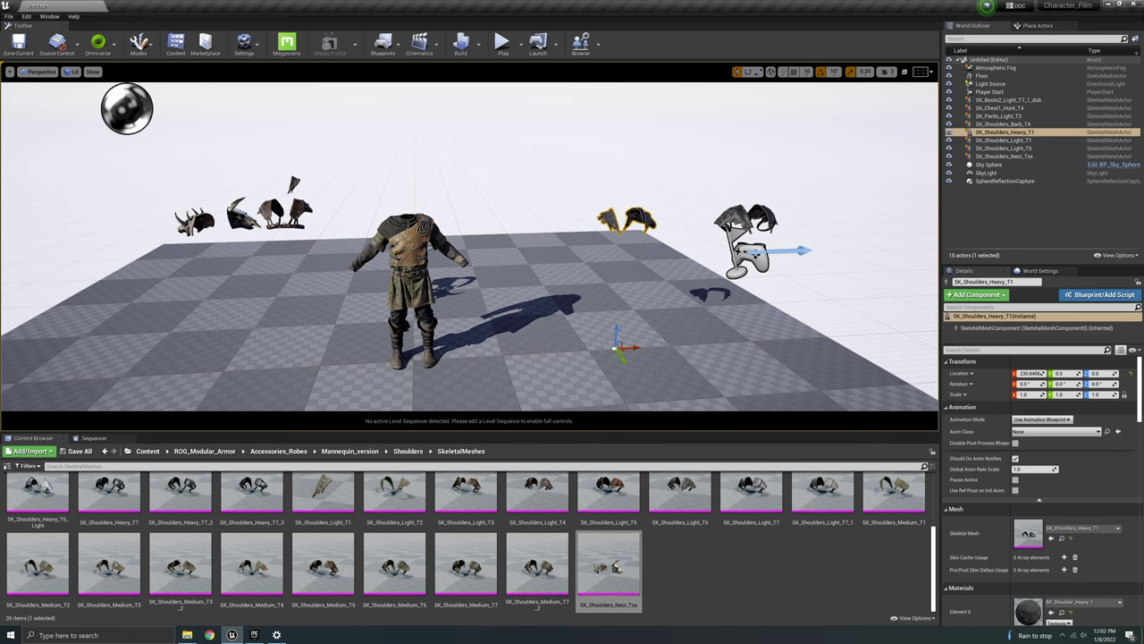
Fit SK_Shoulders_Barb_T4 onto the chest armor by resetting its location to the origin, and inspect it up close.
click(297, 214)
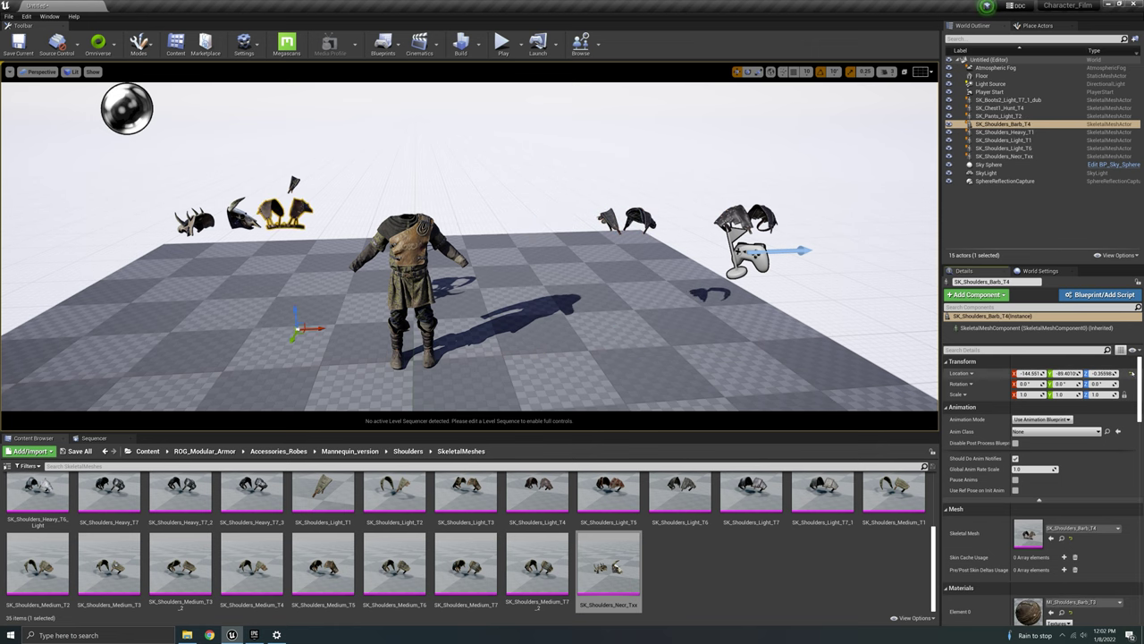
click(1132, 374)
key(w)
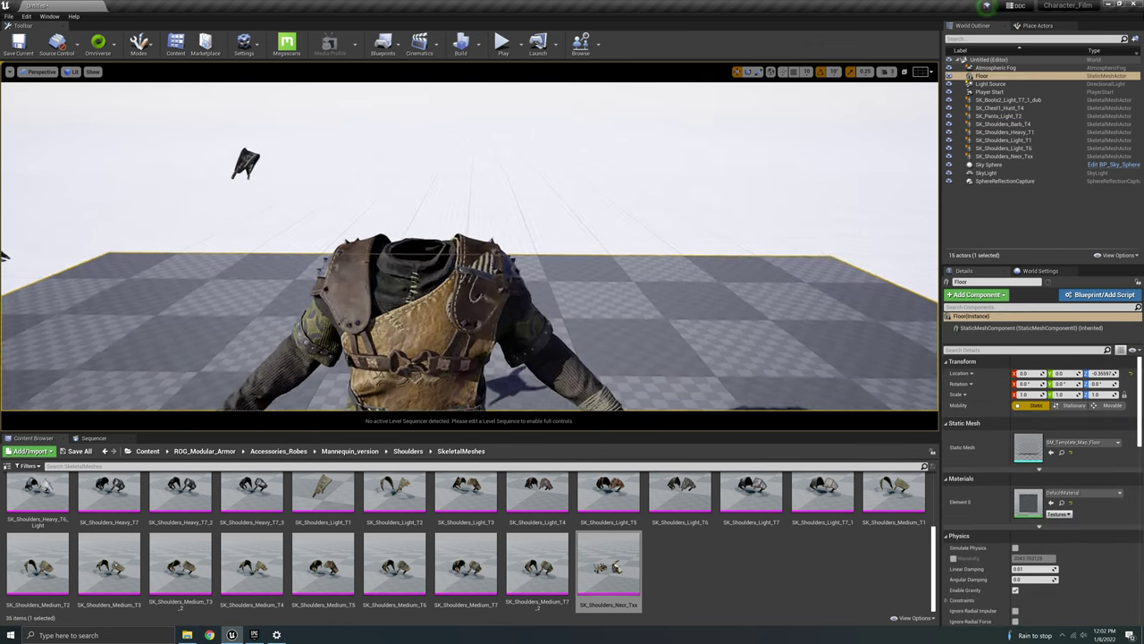
right_drag(402, 285, 362, 314)
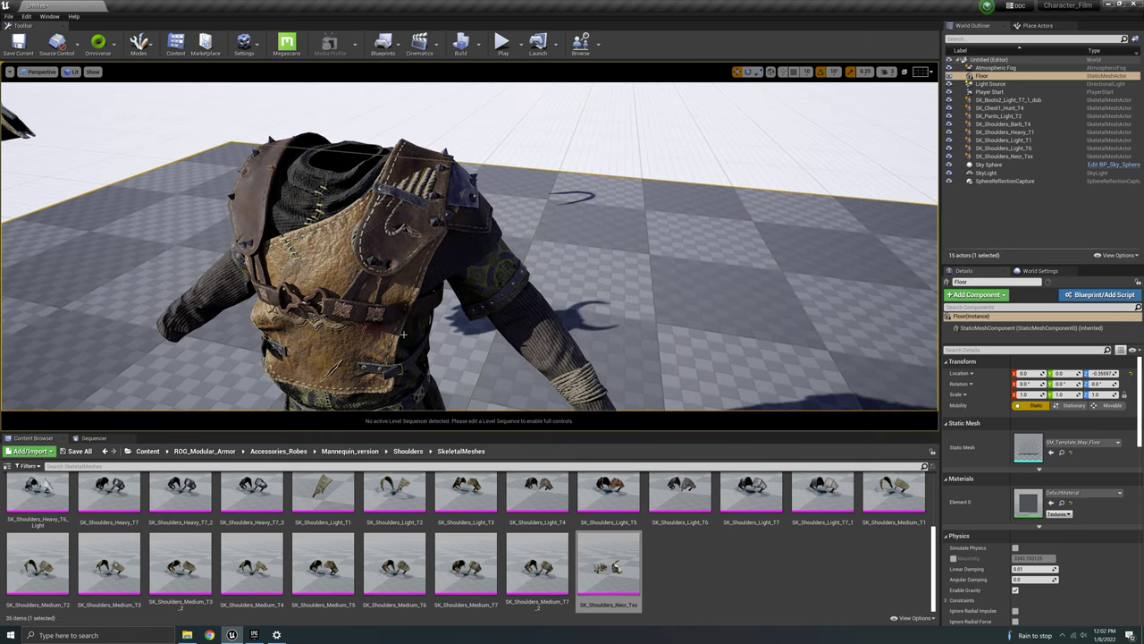
right_drag(362, 315, 320, 290)
click(528, 272)
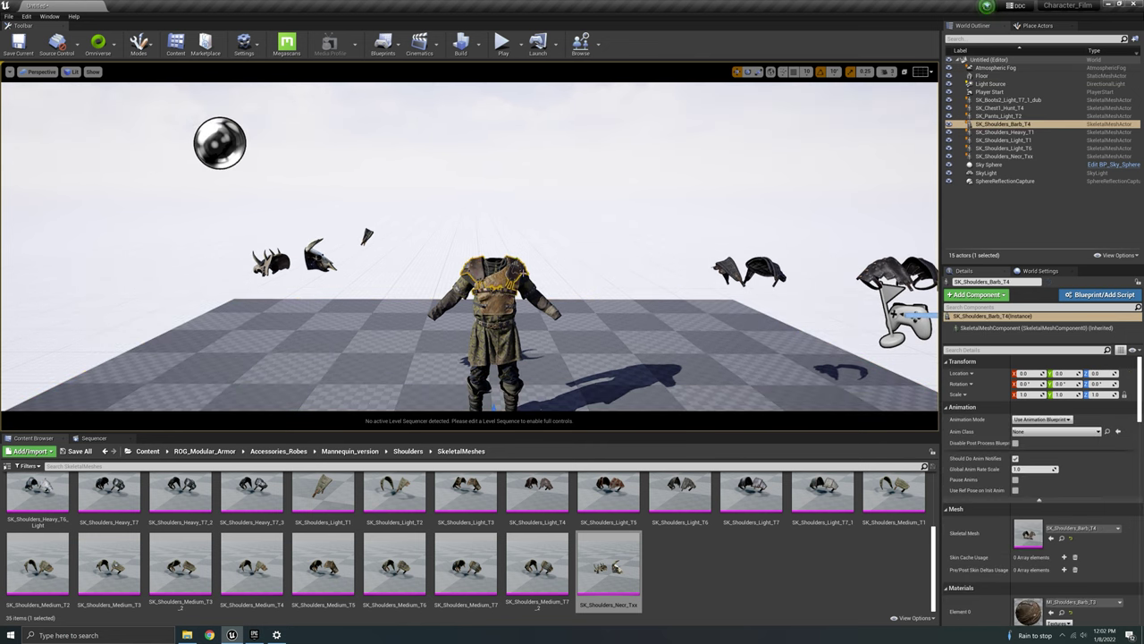
Move SK_Shoulders_Barb_T4 off the outfit to about X 181 and fit SK_Shoulders_Light_T1 by resetting its location to the origin.
right_drag(528, 273, 540, 280)
drag(476, 401, 654, 369)
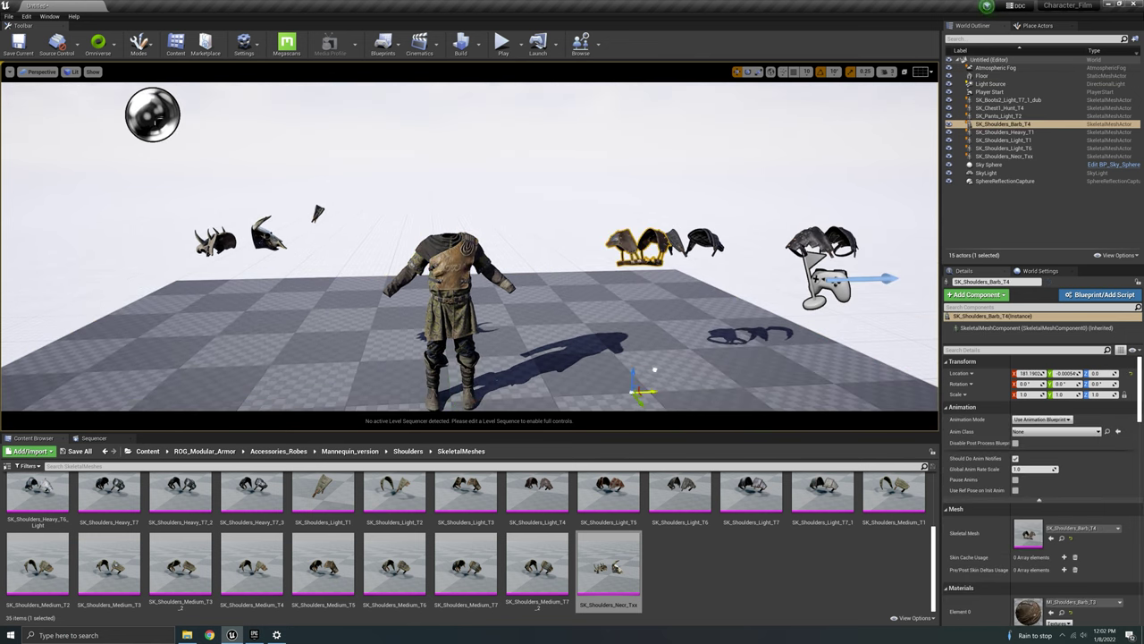
click(318, 212)
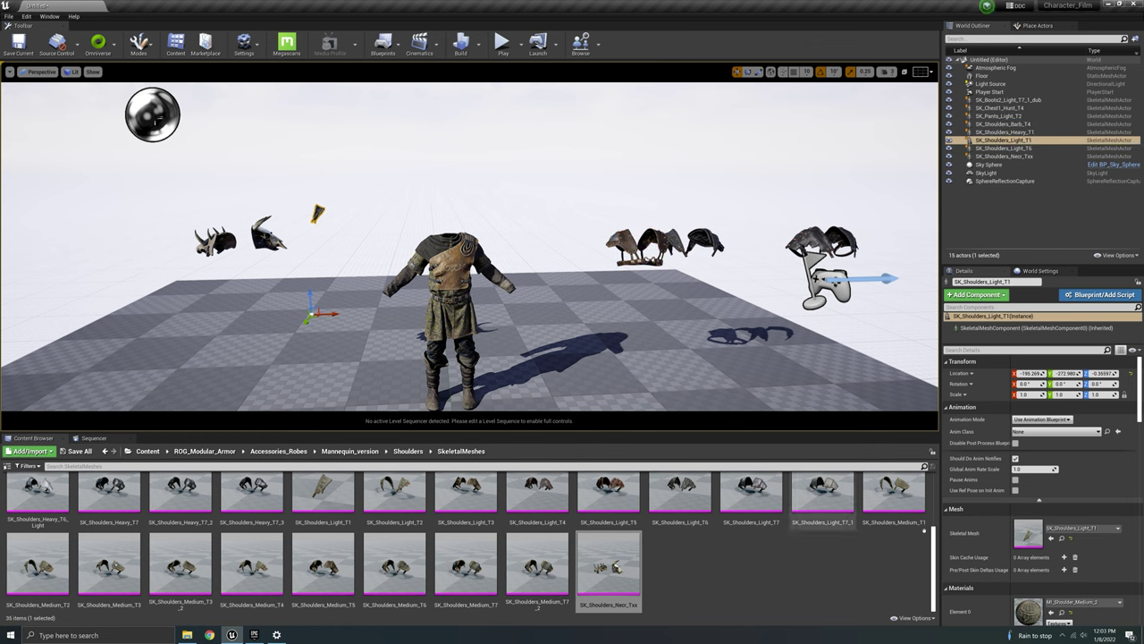
click(1132, 373)
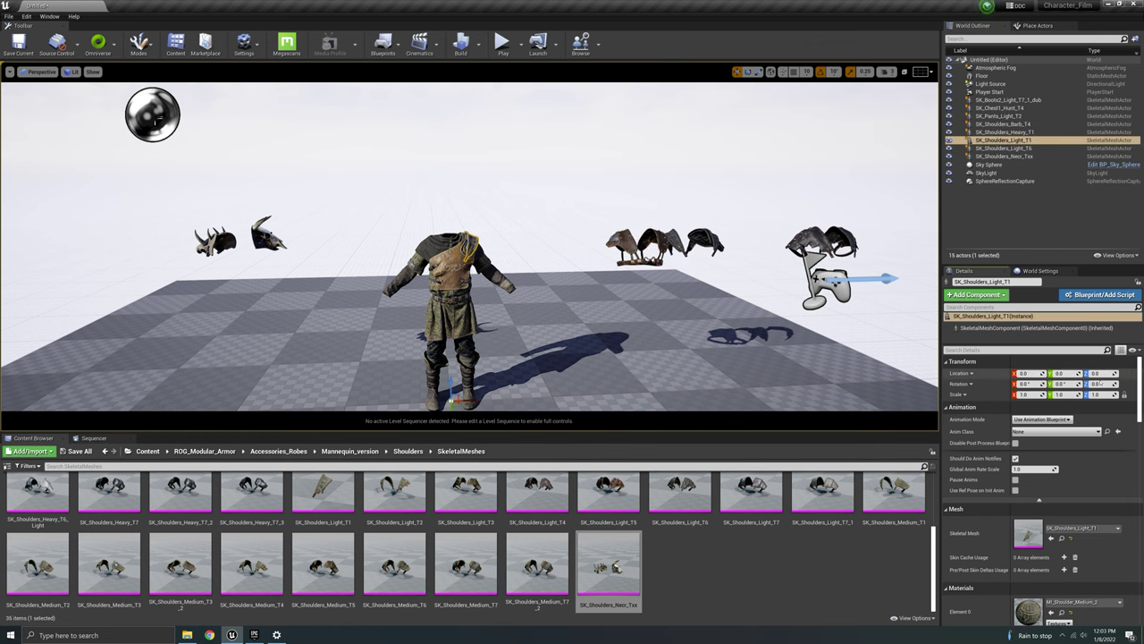
click(590, 326)
right_drag(590, 326, 597, 340)
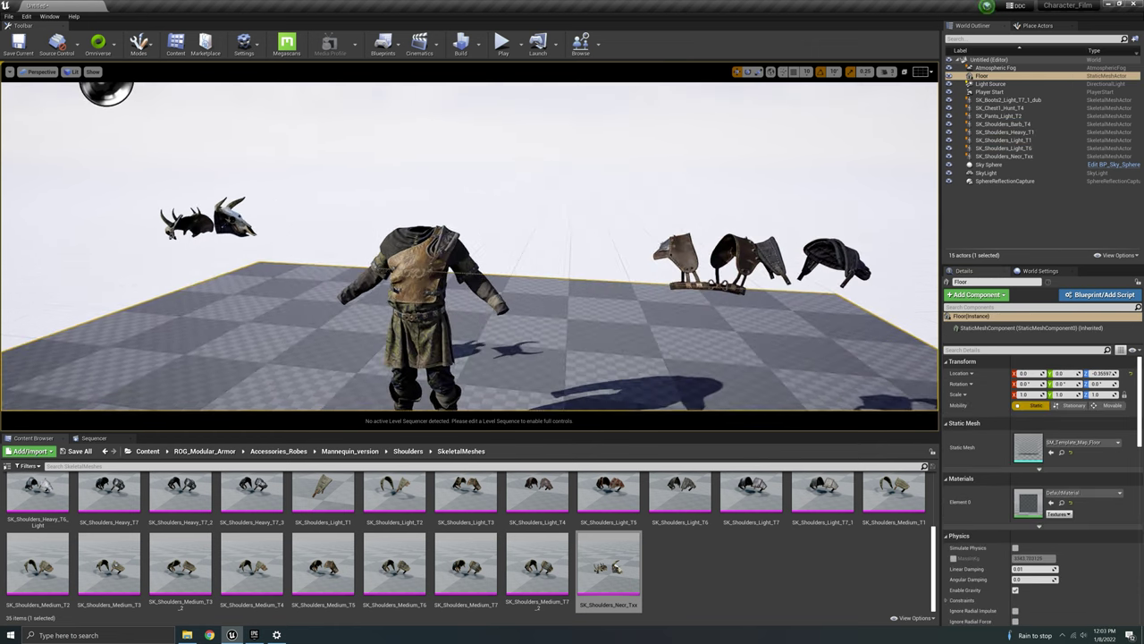
Delete SK_Shoulders_Light_T1, then reset SK_Shoulders_Necr_Txx to the origin to fit it onto the chest armor and inspect it up close.
click(446, 242)
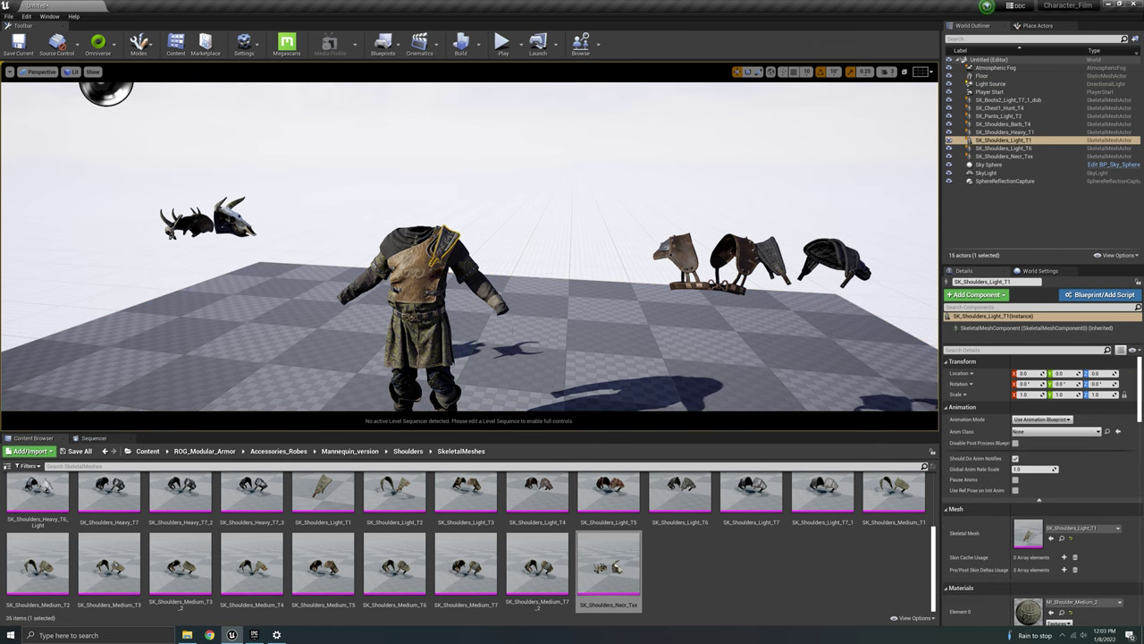
key(Delete)
click(237, 234)
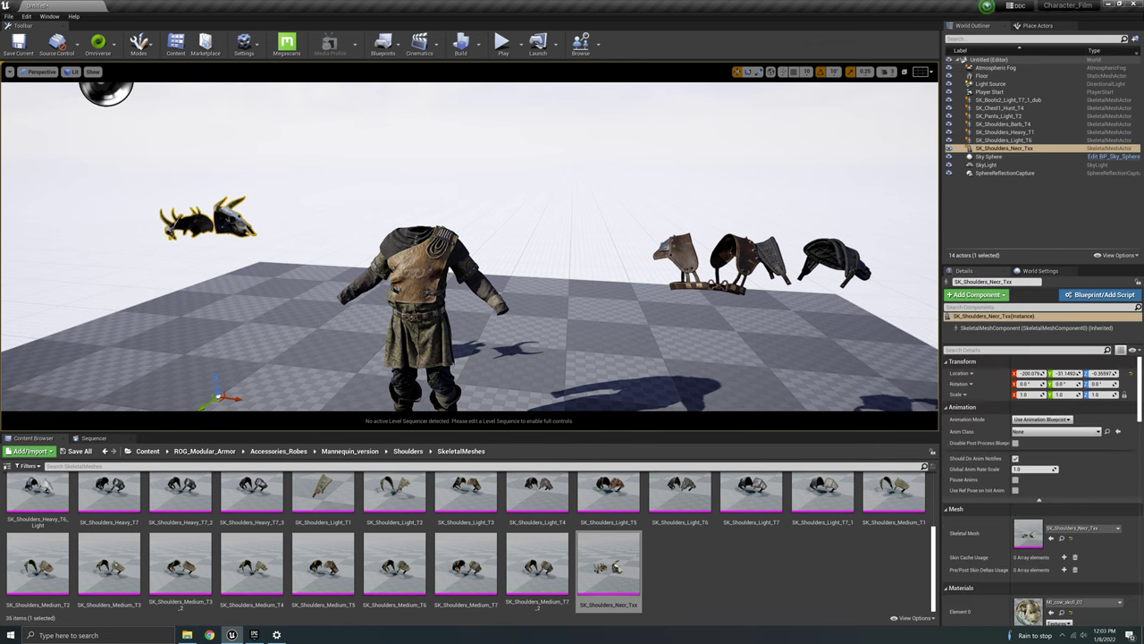
right_drag(295, 246, 333, 274)
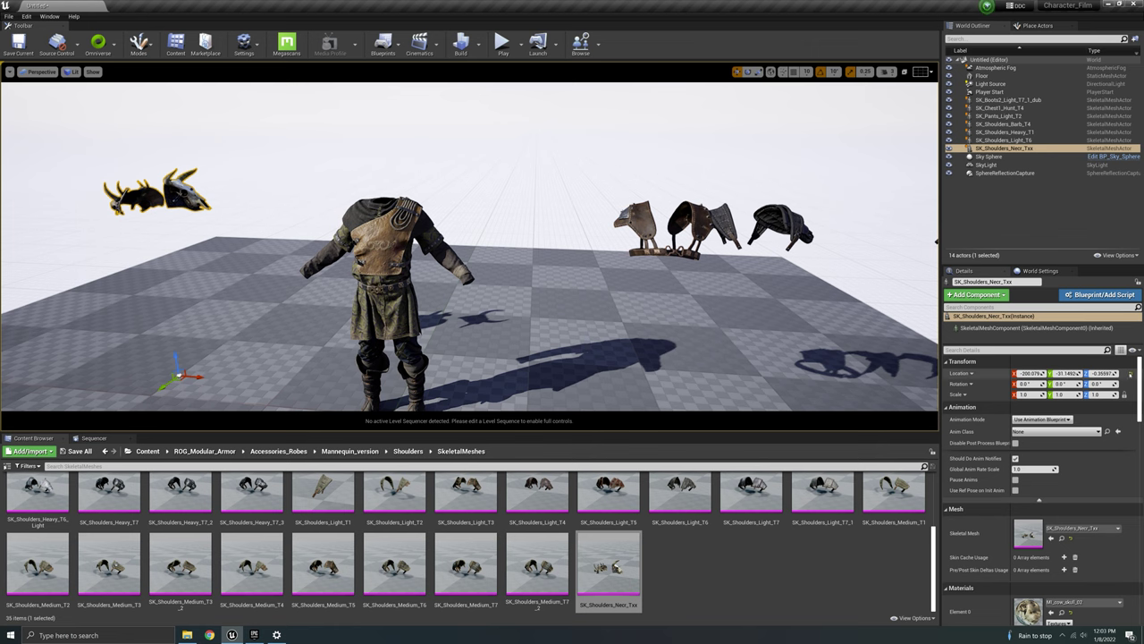
click(1131, 374)
click(493, 377)
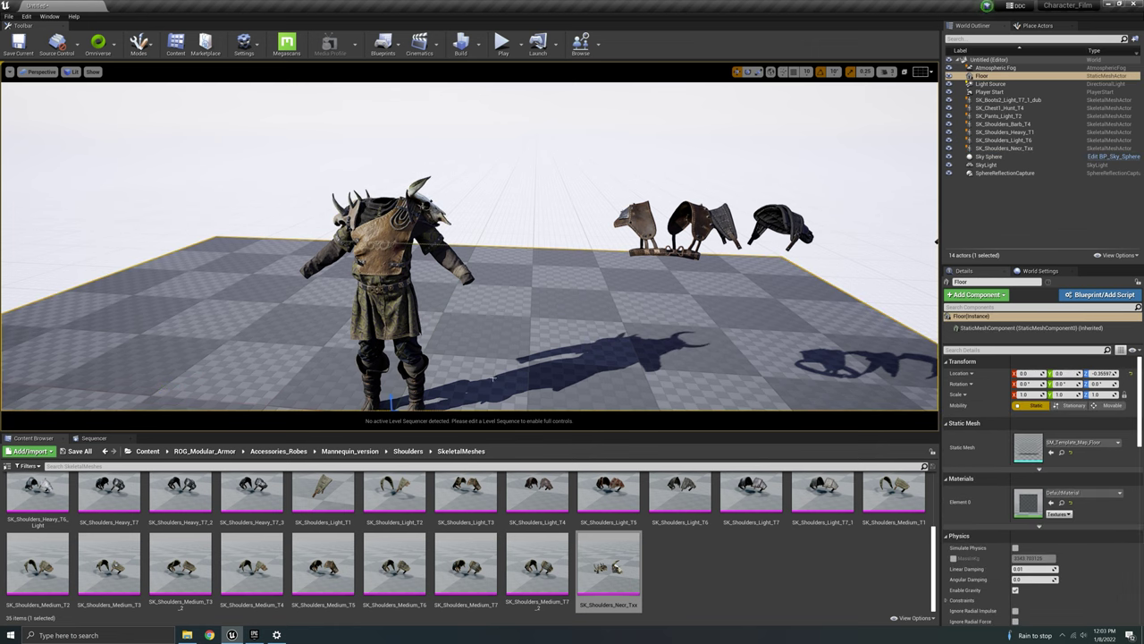
right_drag(492, 378, 393, 384)
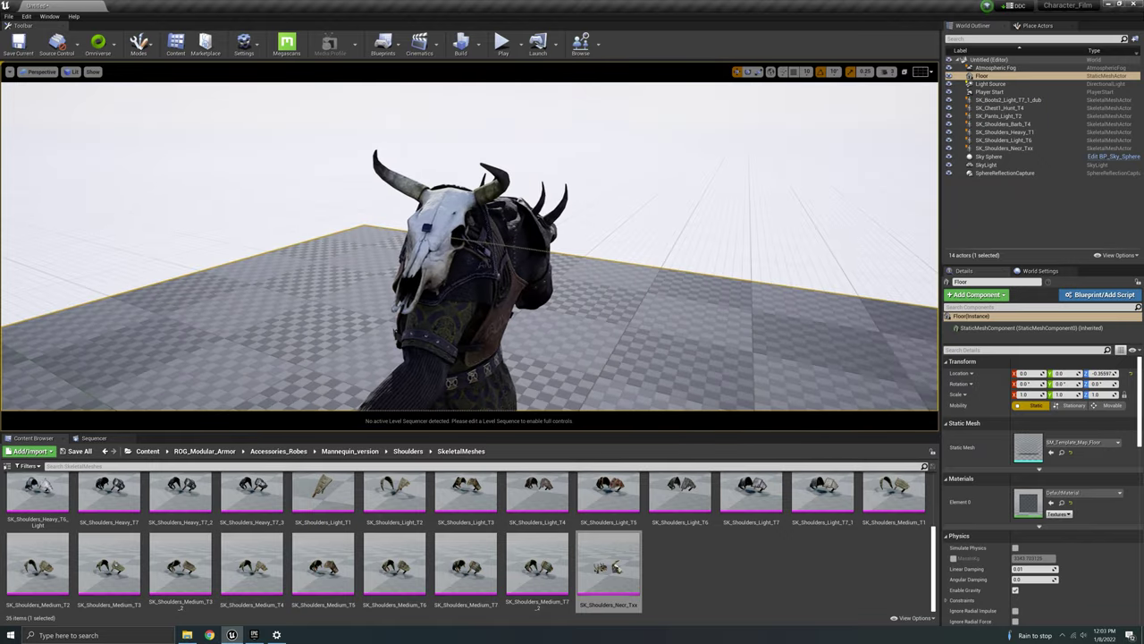
drag(492, 377, 492, 377)
right_drag(493, 378, 493, 377)
Swap the fitted shoulders: move SK_Shoulders_Necr_Txx off the outfit and reset SK_Shoulders_Heavy_T1 to the origin.
click(434, 182)
right_drag(479, 325, 479, 325)
drag(468, 337, 229, 359)
right_drag(230, 360, 230, 359)
click(563, 220)
click(1130, 374)
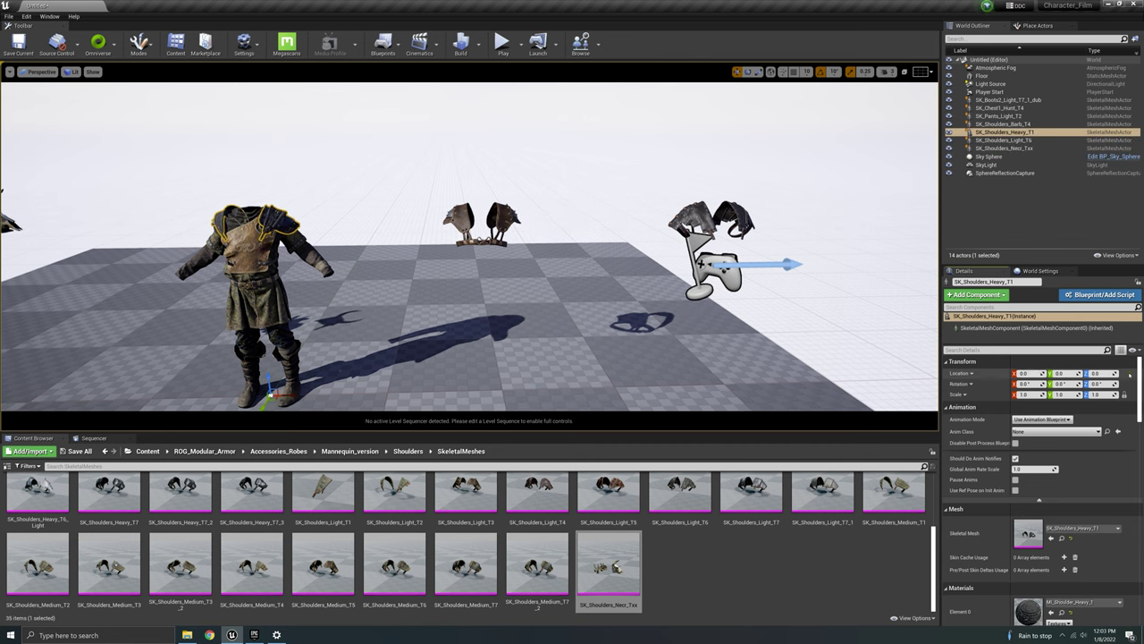
right_drag(572, 344, 572, 344)
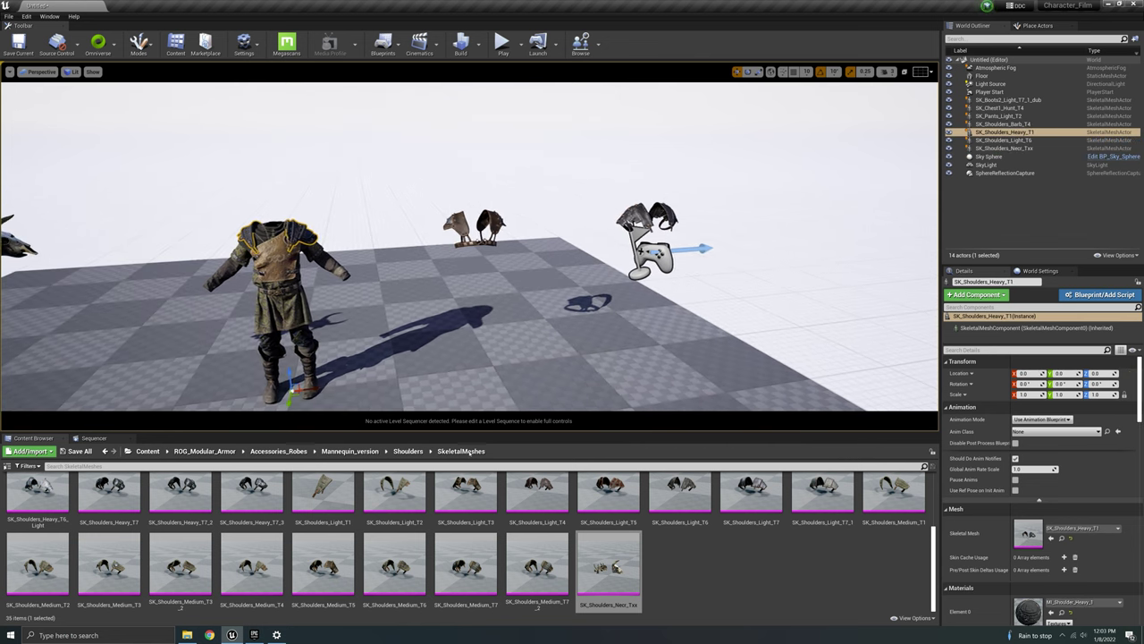
Open the SkeletalMeshes folder of the Mannequin_version gloves.
click(360, 453)
double_click(168, 505)
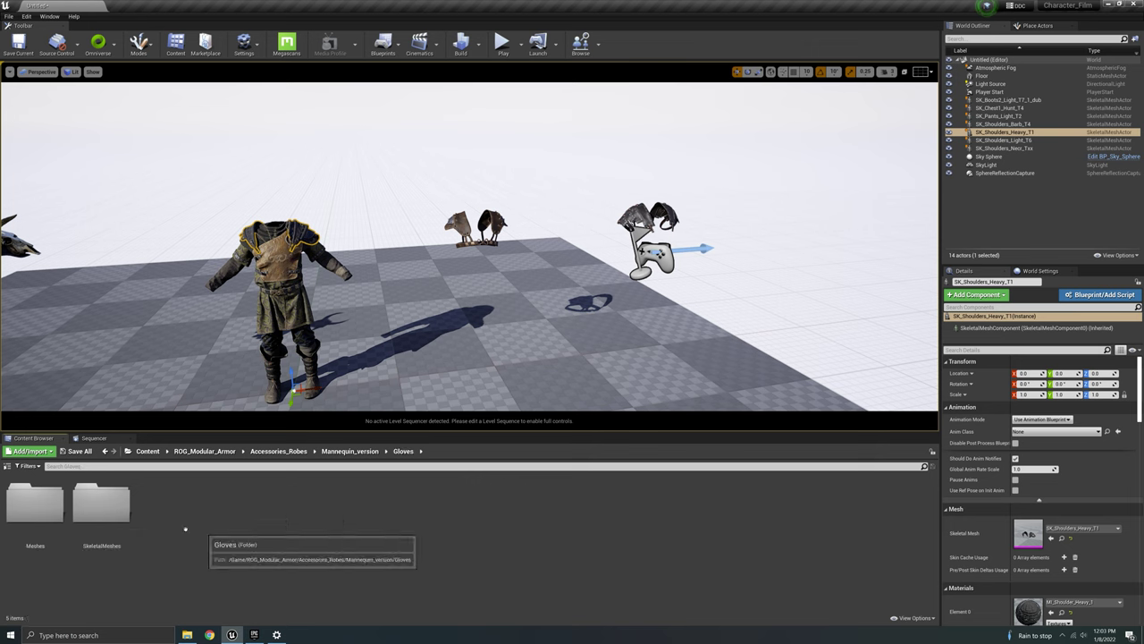
double_click(117, 546)
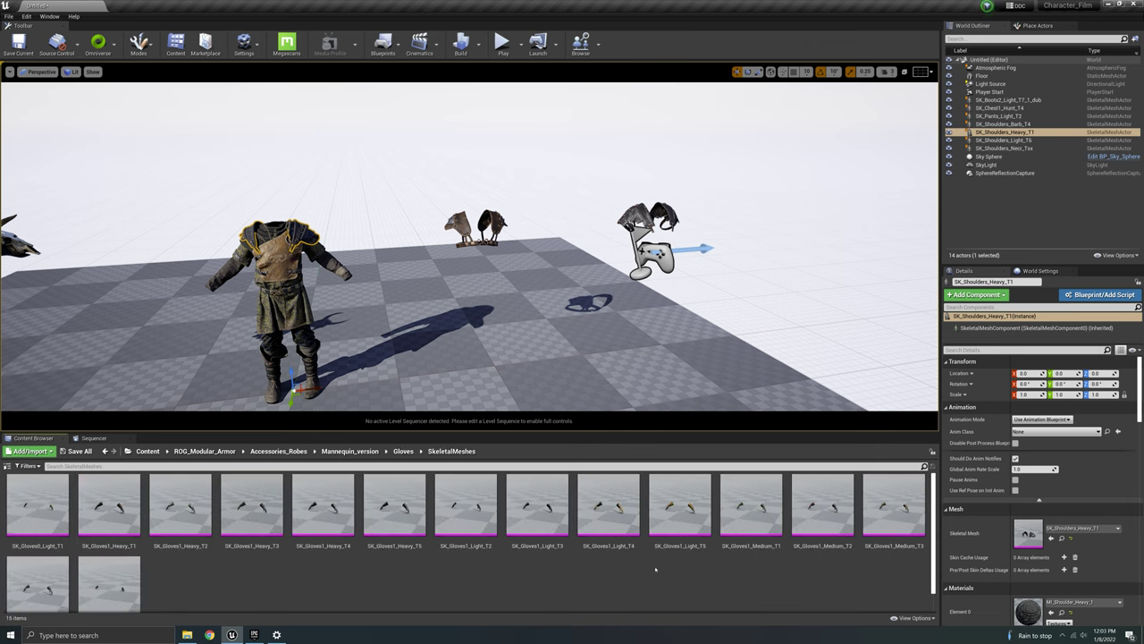
Place SK_Gloves1_Light_T4 in the level and fit it onto the character by resetting its location to the origin.
drag(607, 505, 495, 390)
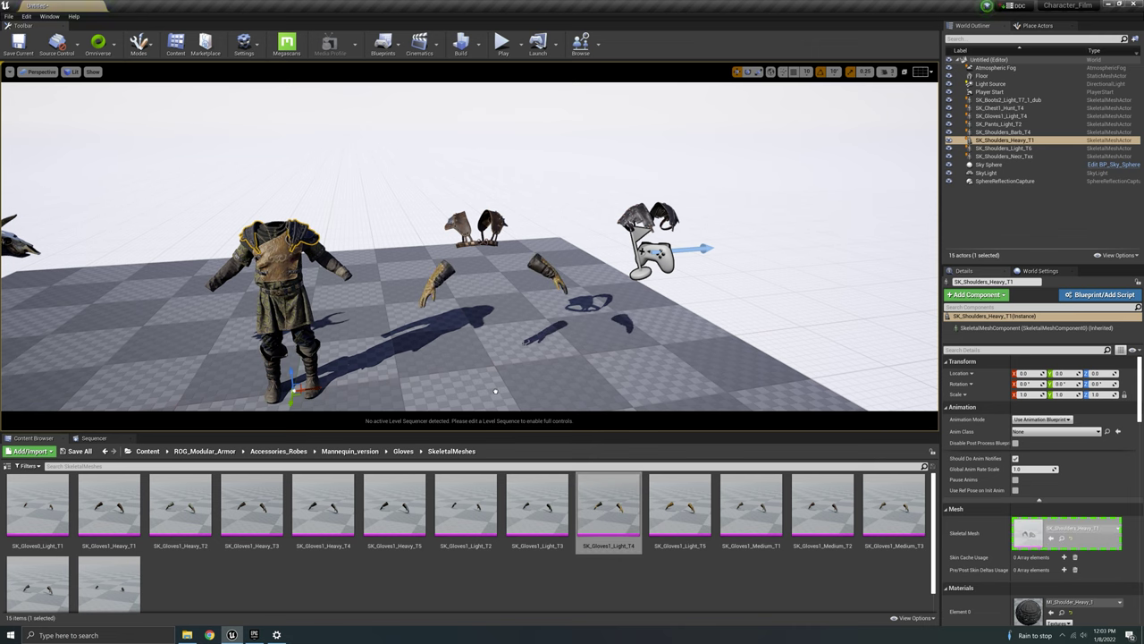
key(w)
right_drag(495, 391, 537, 409)
scroll(469, 246, down, 10)
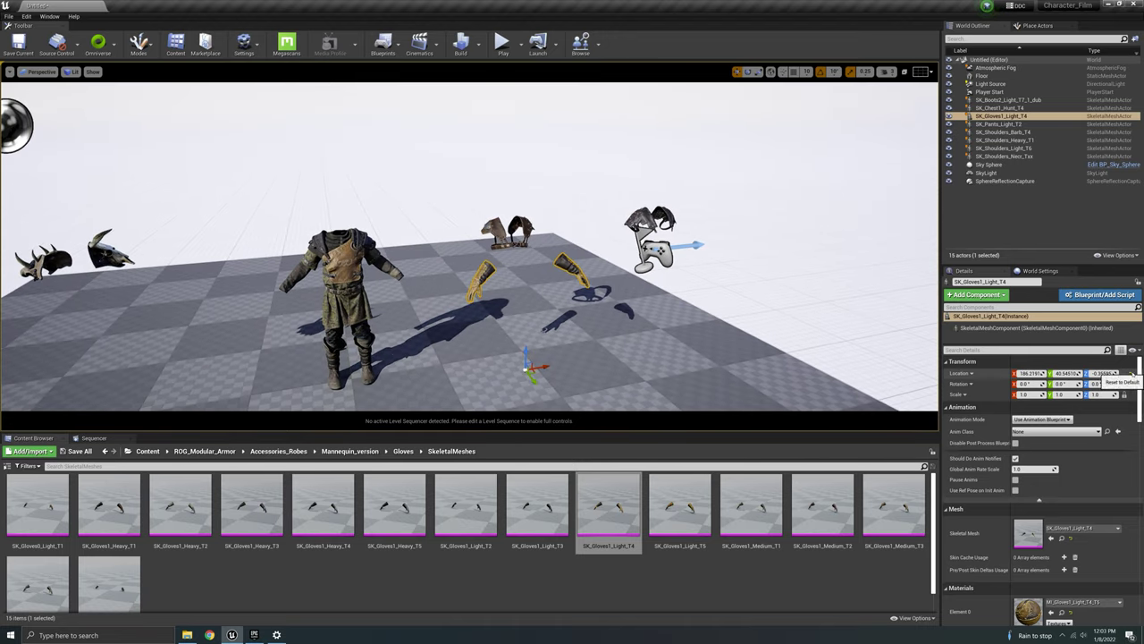
click(1130, 373)
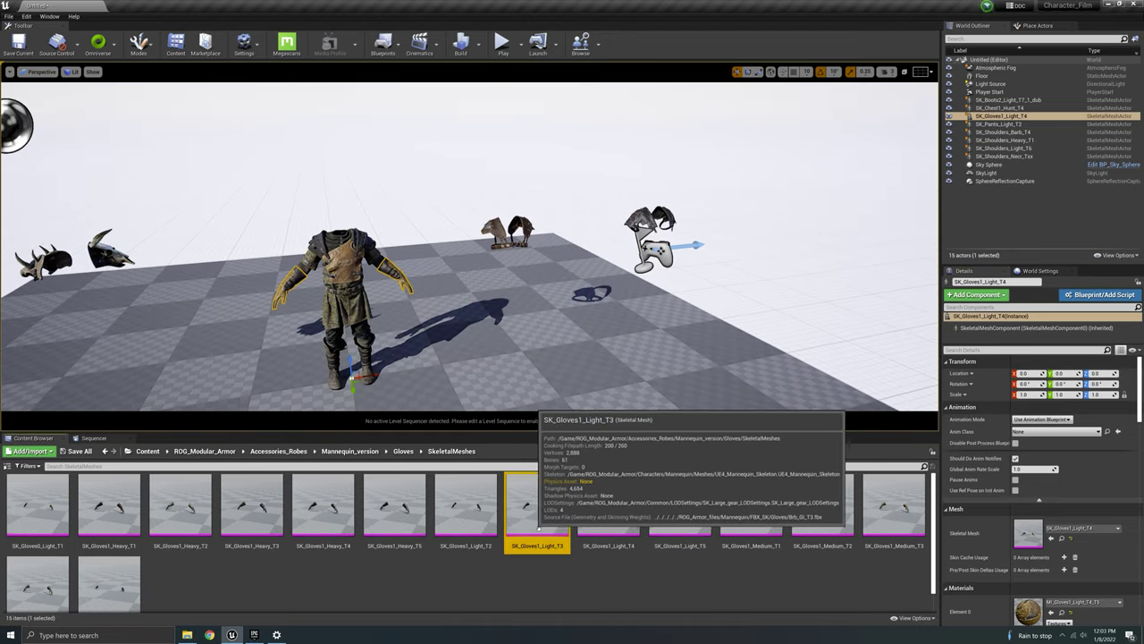
Place SK_Gloves1_Light_T3 in the level beside the character and inspect its leather up close.
drag(508, 532, 553, 391)
key(f)
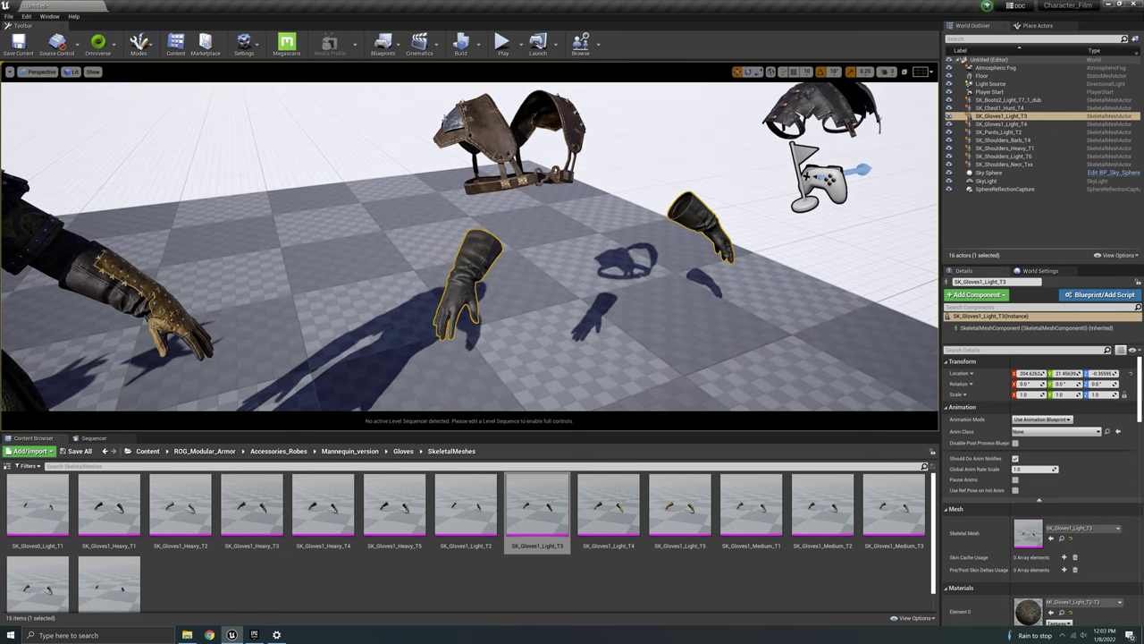
right_drag(393, 304, 465, 299)
key(w)
key(w)
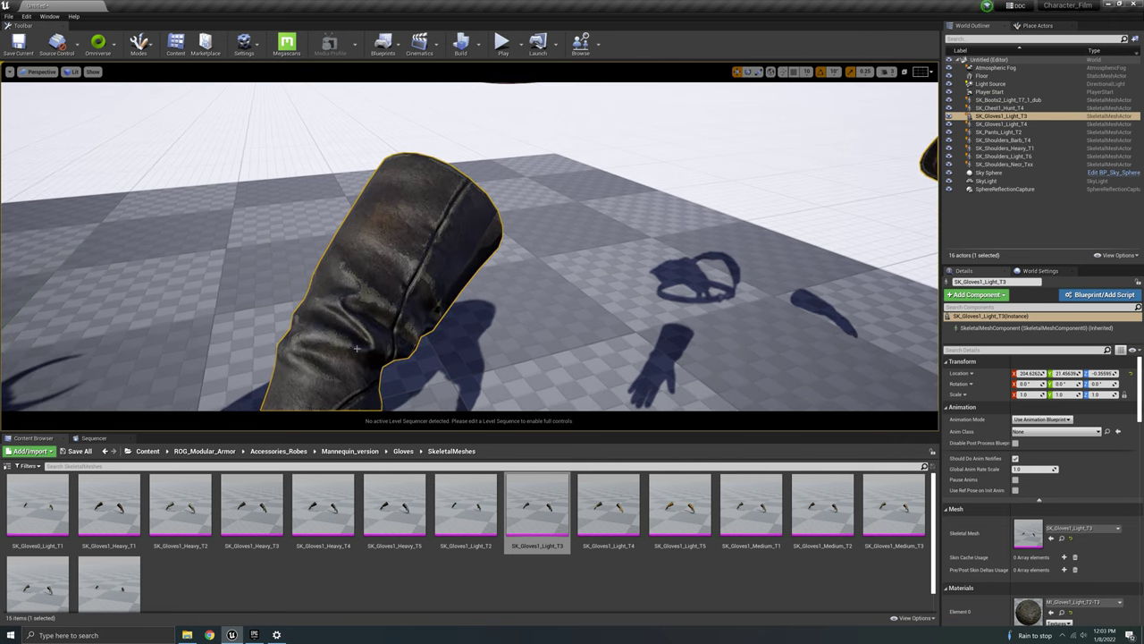
right_drag(356, 352, 356, 329)
key(s)
Place SK_Gloves1_Medium_T4 on the other side of the character, inspect it up close and delete it.
drag(38, 587, 84, 383)
right_drag(85, 383, 32, 385)
key(w)
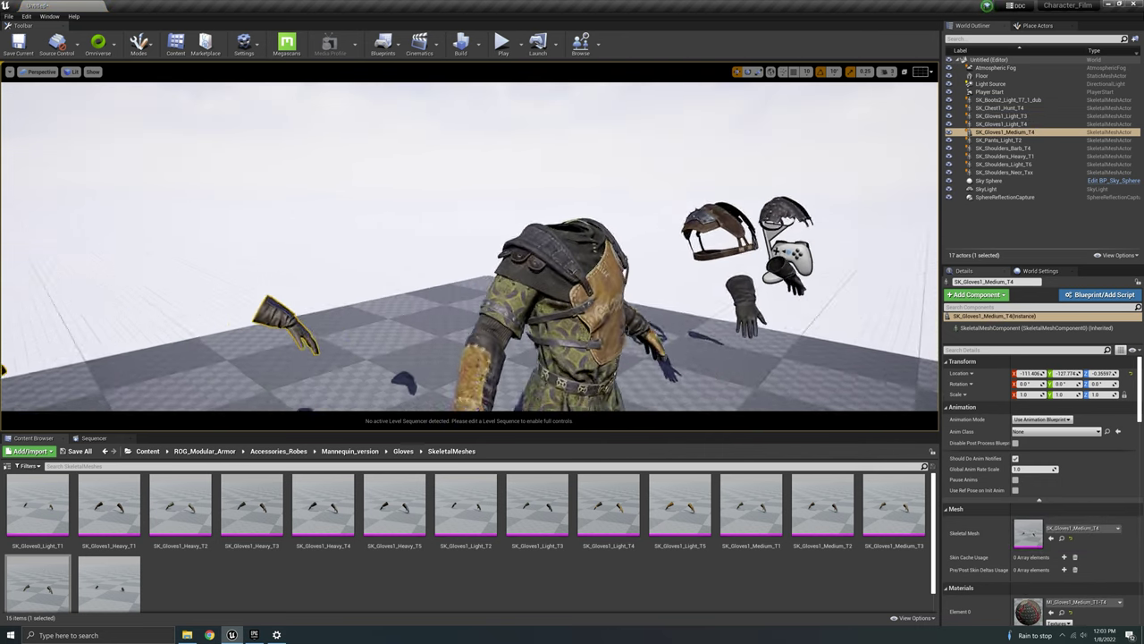
right_drag(752, 270, 680, 299)
key(w)
right_drag(752, 270, 757, 316)
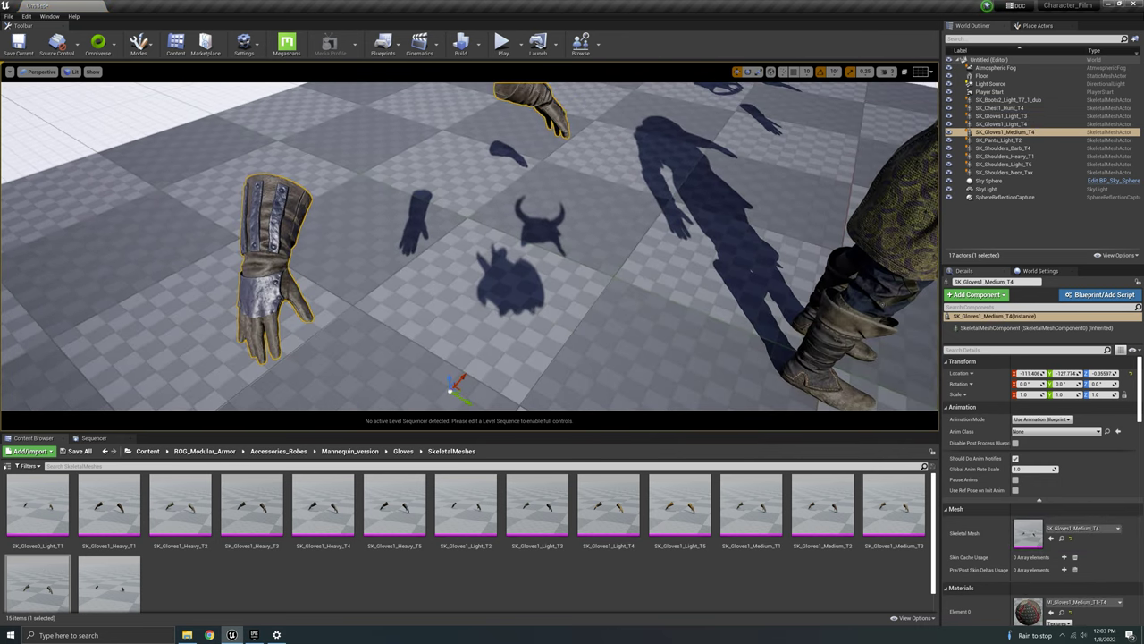
key(Delete)
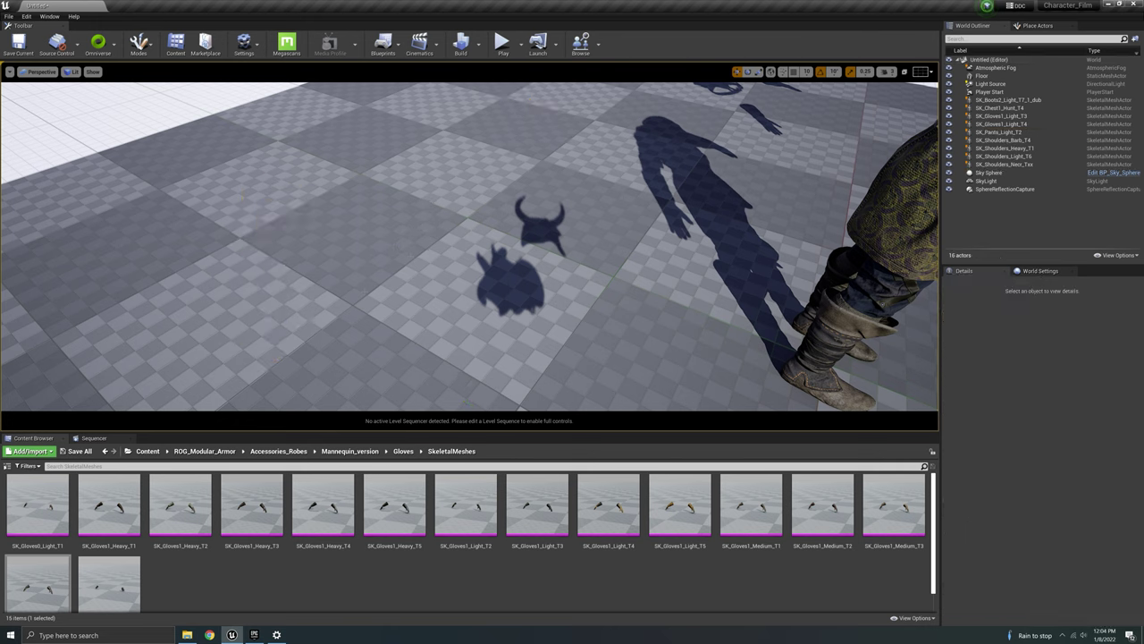
Inspect the outfit with its fitted gloves from the front and return to the Mannequin_version folder.
key(d)
right_drag(751, 271, 711, 200)
key(a)
key(d)
key(s)
key(w)
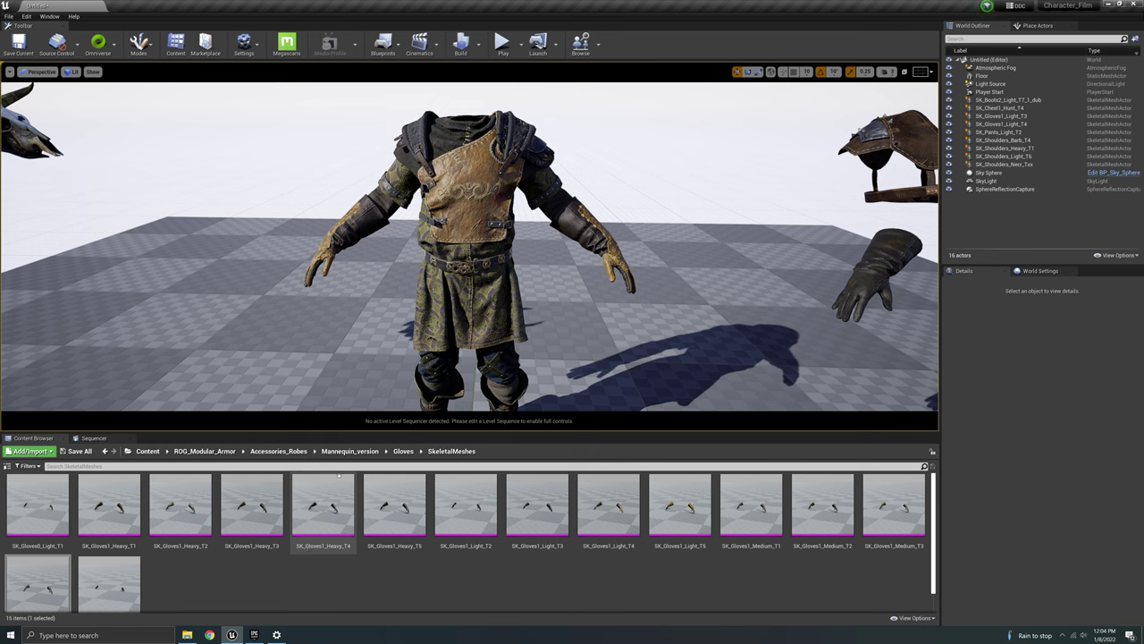
click(349, 451)
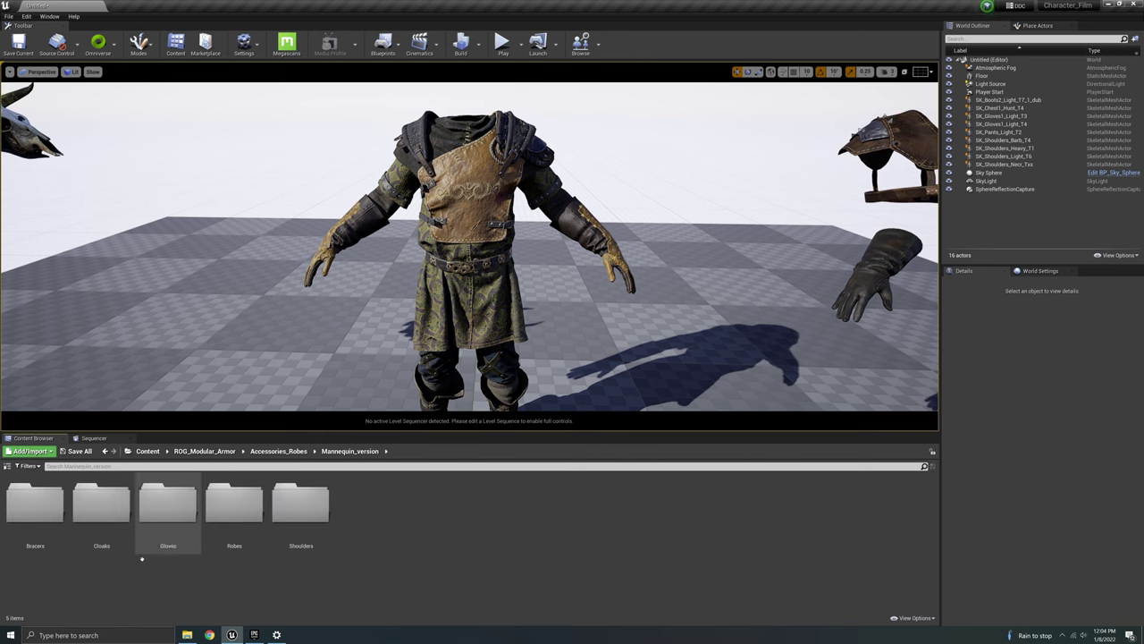
right_drag(358, 268, 304, 272)
key(d)
key(w)
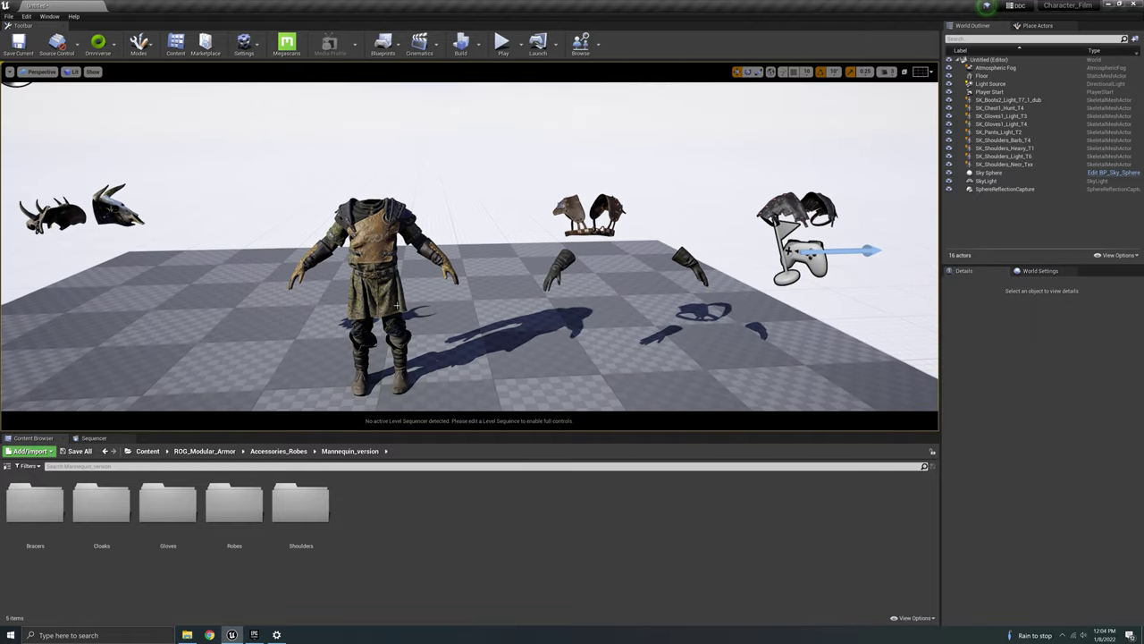
Delete the unused pieces around the character: SK_Gloves1_Light_T3, SK_Shoulders_Barb_T4, SK_Shoulders_Light_T6 and SK_Shoulders_Necr_Txx.
click(564, 265)
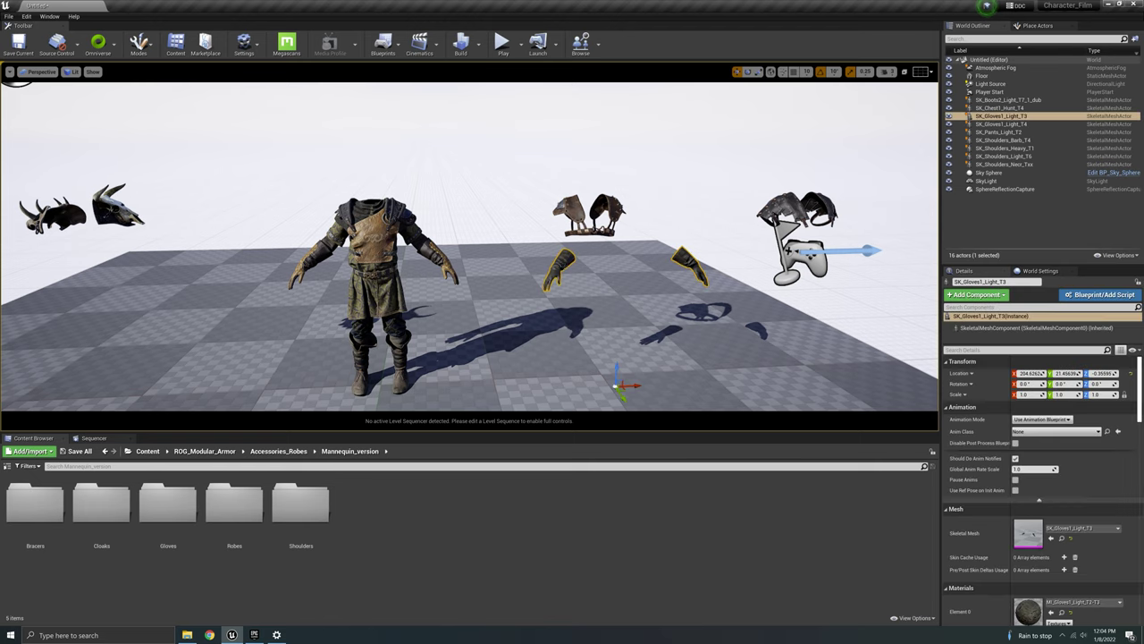
key(Delete)
click(615, 211)
key(Delete)
click(787, 210)
key(Delete)
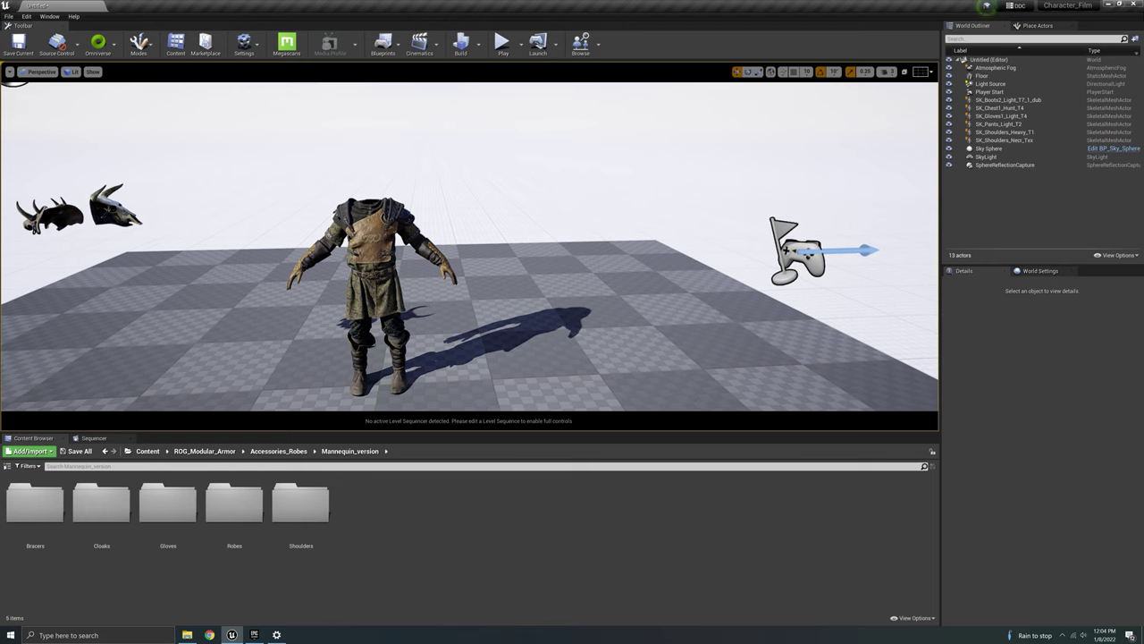
click(90, 225)
key(Delete)
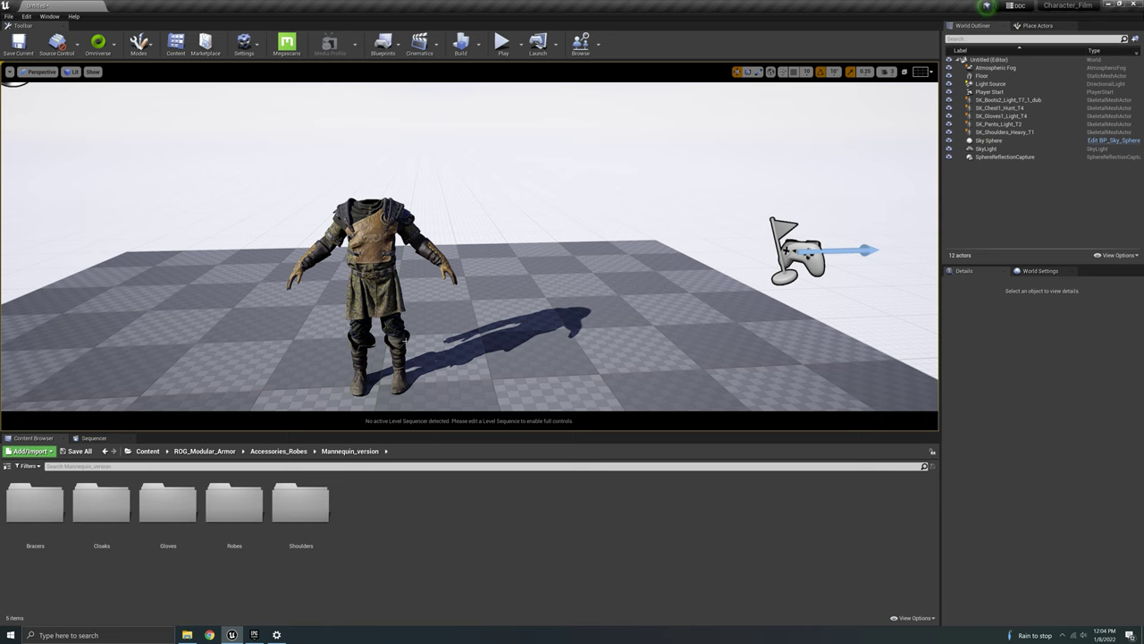
Check the separate parts of the assembled outfit by selecting the chest, boots, gloves and shoulders in turn.
click(374, 246)
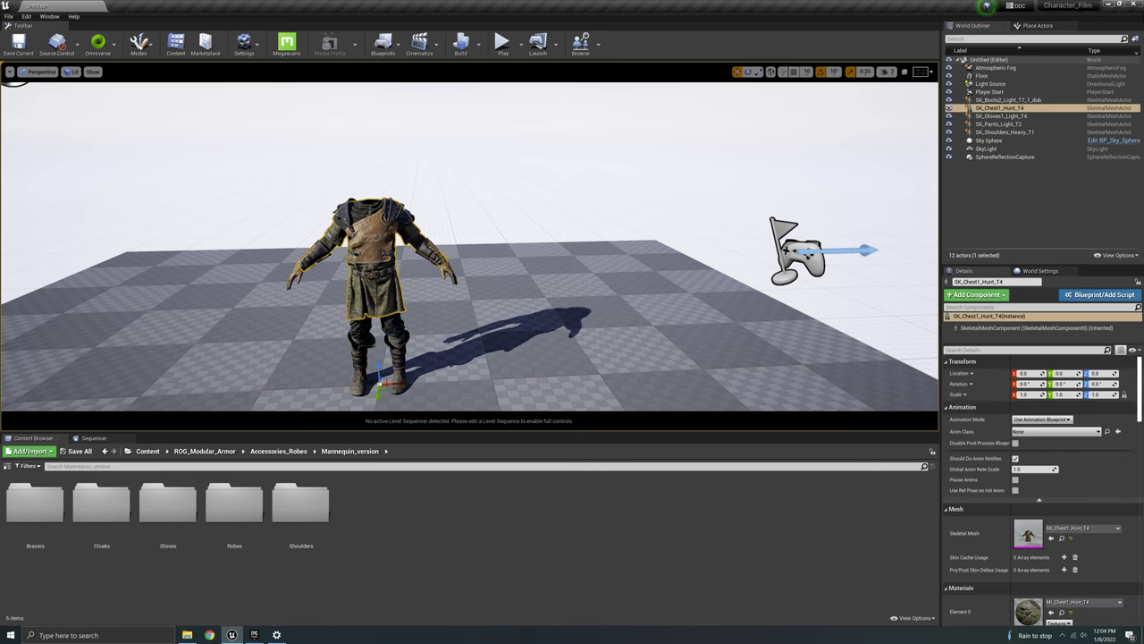
click(403, 338)
click(399, 370)
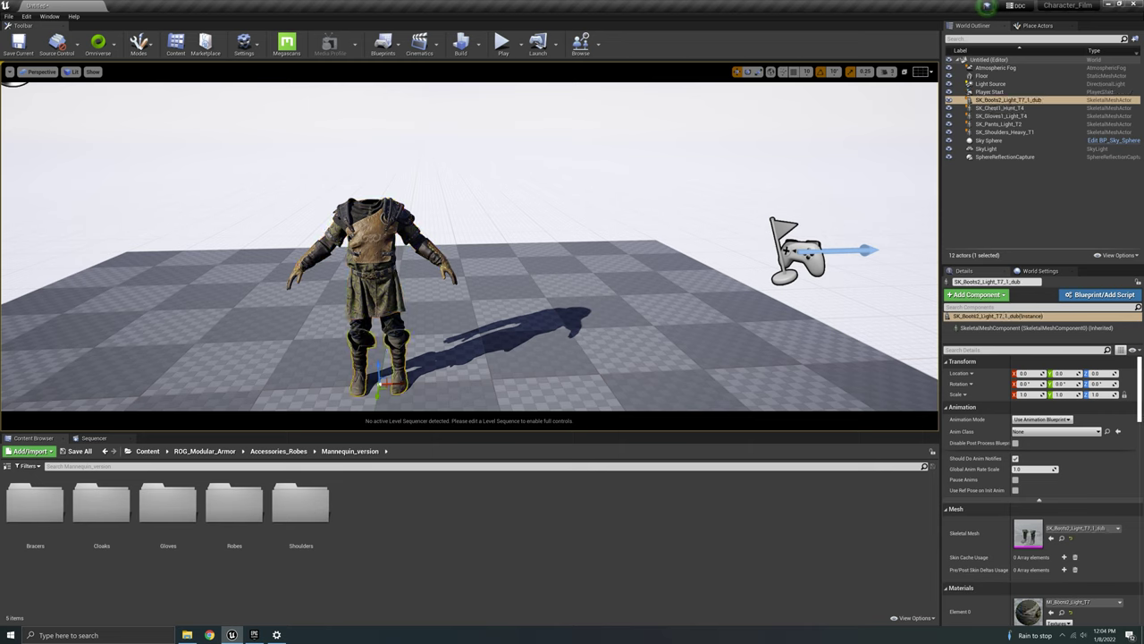
click(439, 265)
click(398, 214)
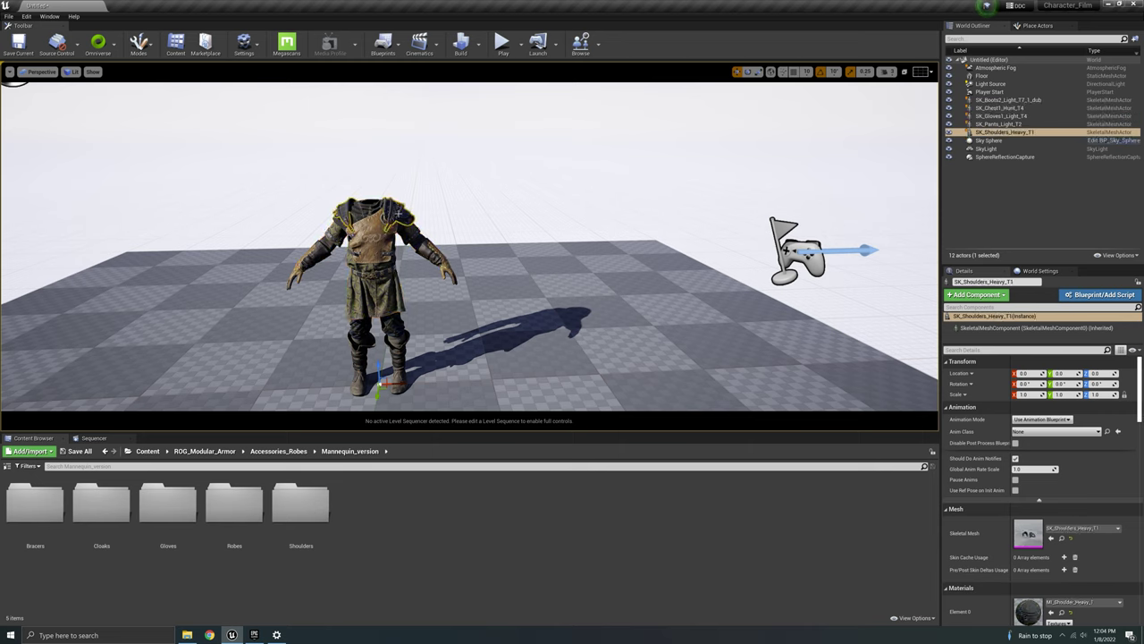
click(387, 228)
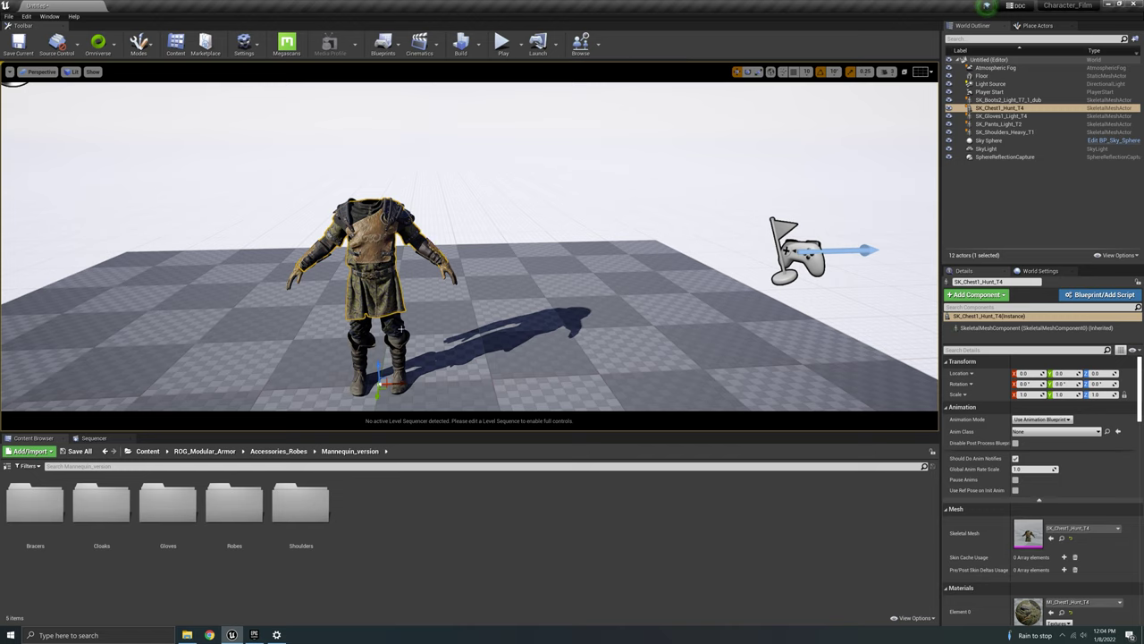
click(402, 215)
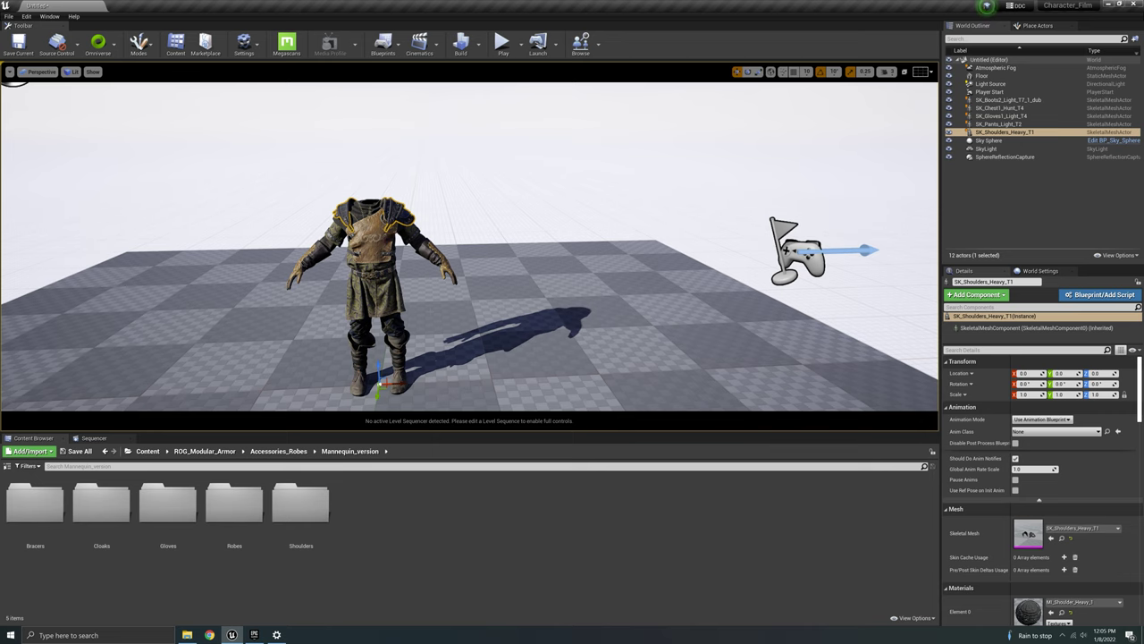
right_drag(438, 304, 402, 304)
click(436, 347)
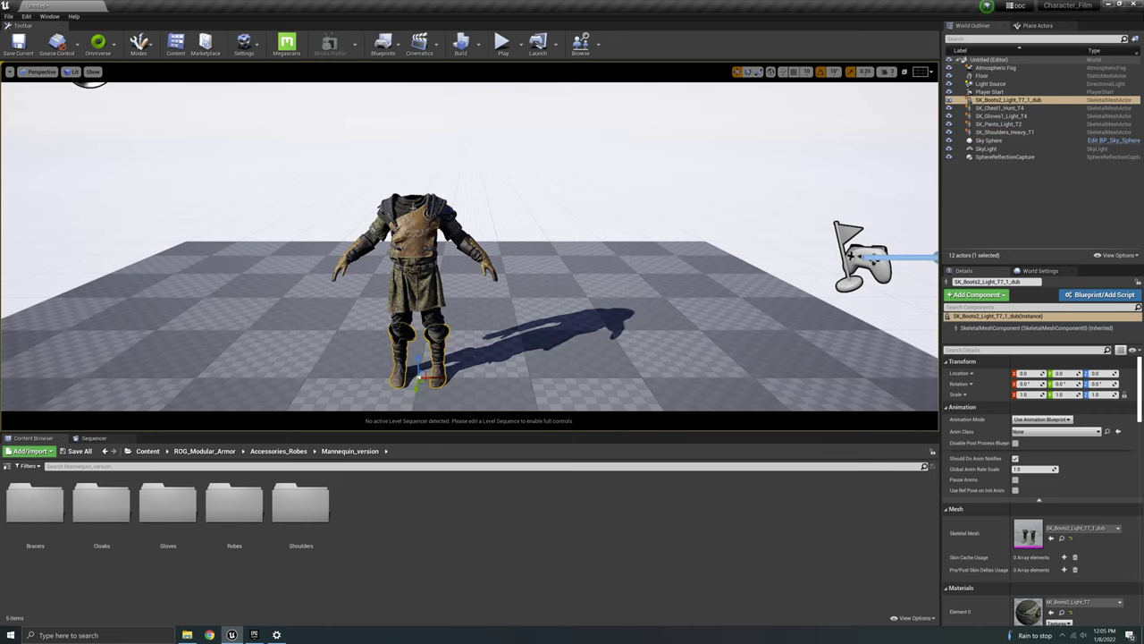
Create a Blueprint class with Actor as parent in the ROG_Modular_Armor folder and name it Character01.
click(205, 451)
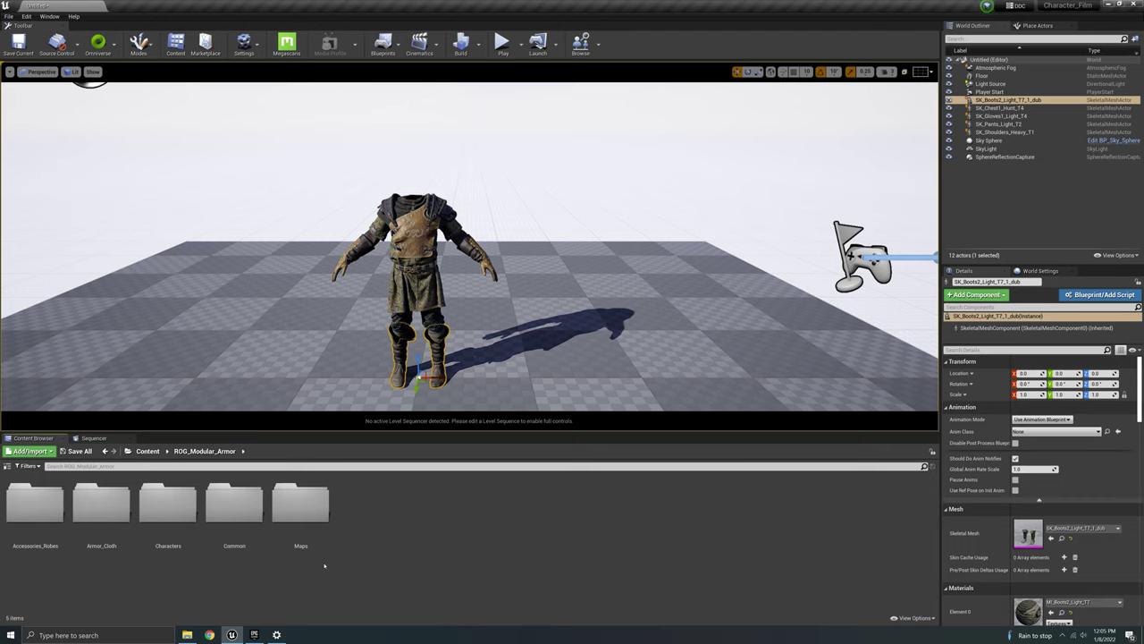
right_click(428, 520)
click(474, 272)
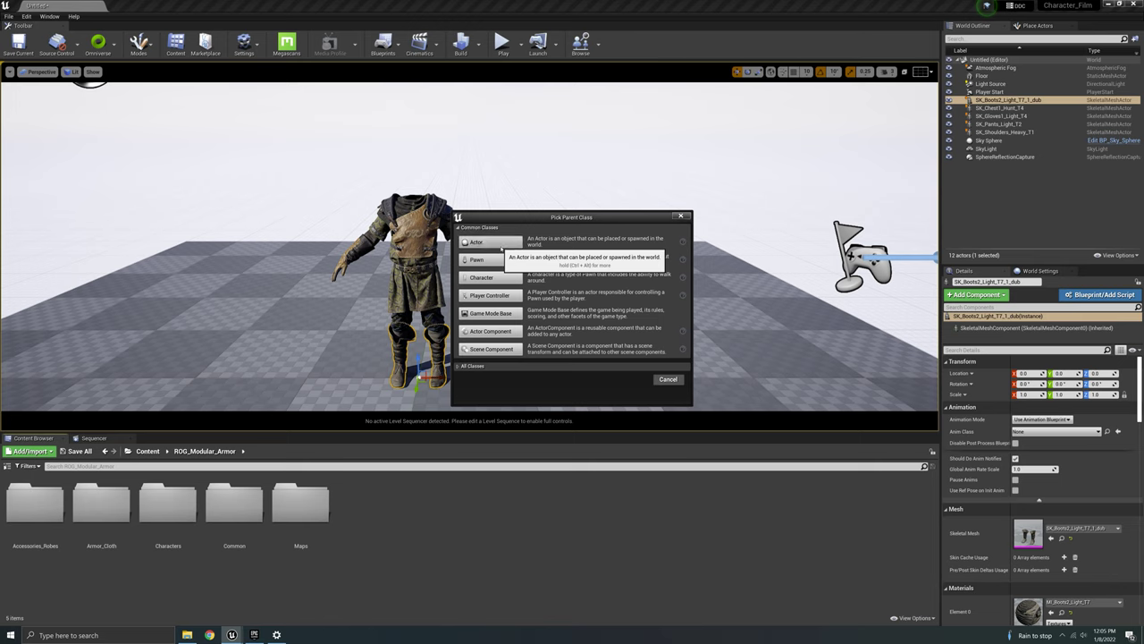
click(491, 242)
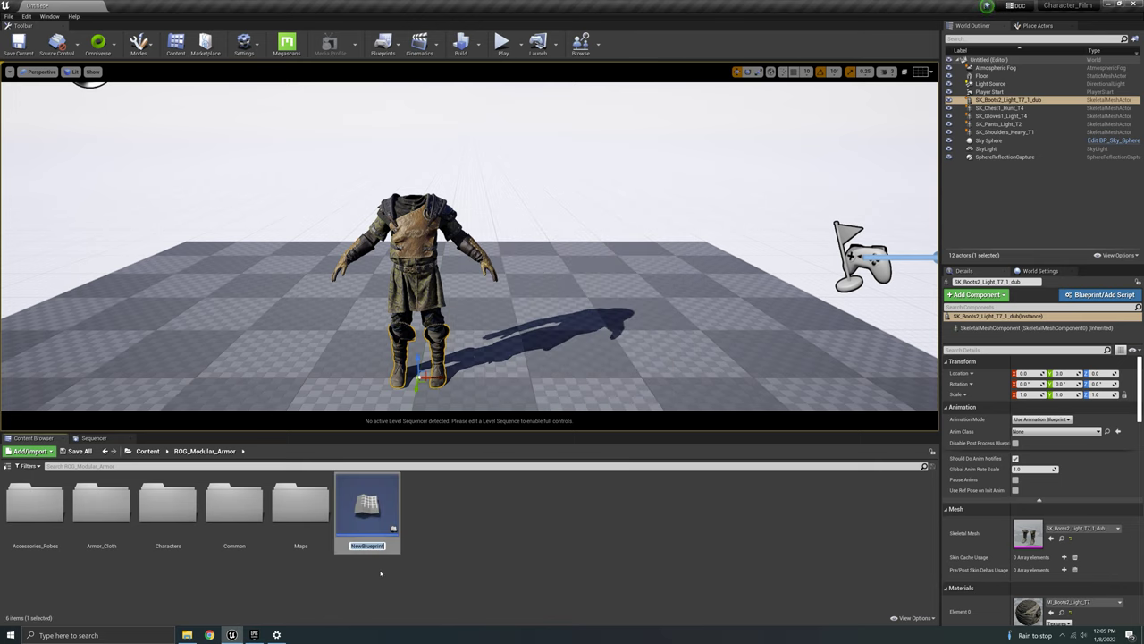
text(Character01)
key(Return)
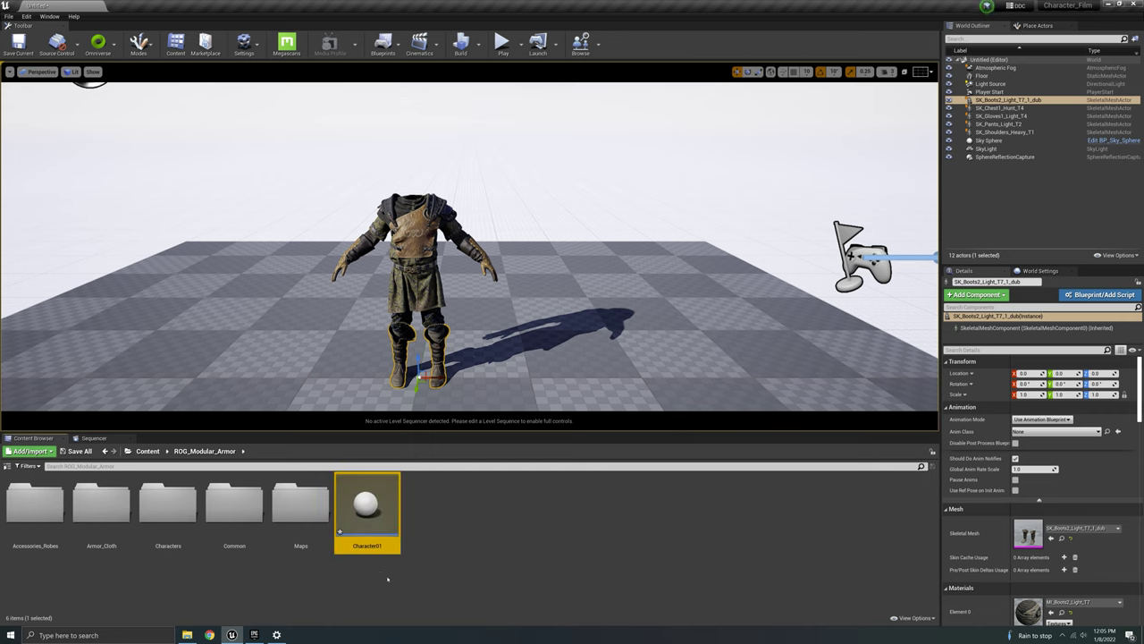
Open the Character01 Blueprint and position its editor window so the assembled outfit in the level stays visible.
double_click(377, 526)
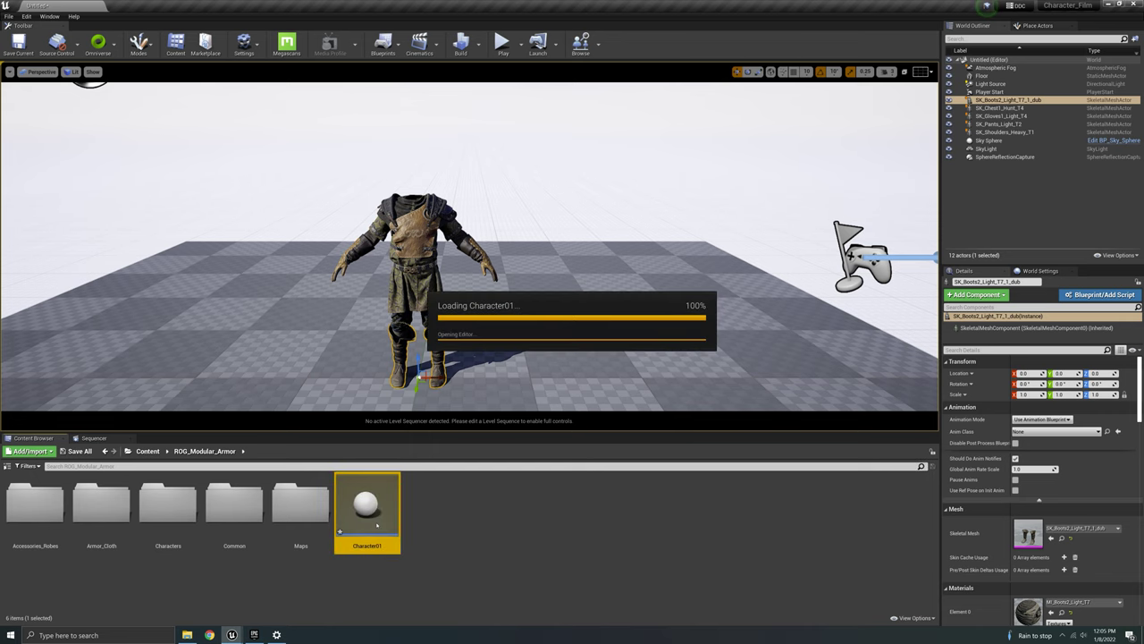
drag(535, 284, 815, 185)
drag(622, 176, 754, 143)
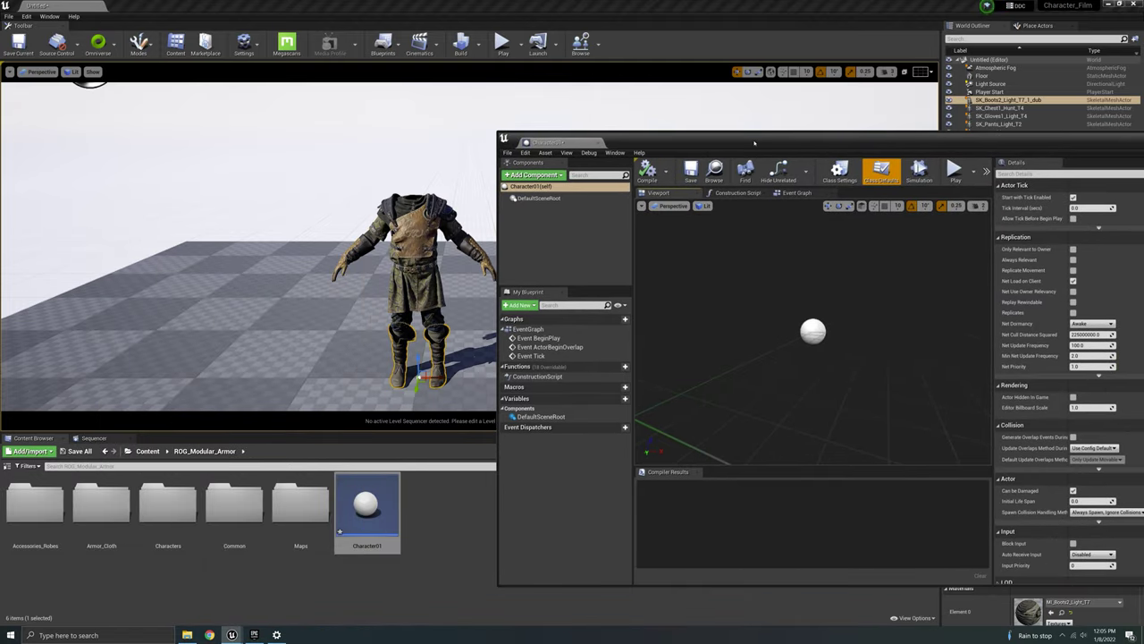
Locate the chest piece's asset from the level and add SK_Chest1_Hunt_T4 as a component of Character01.
click(425, 240)
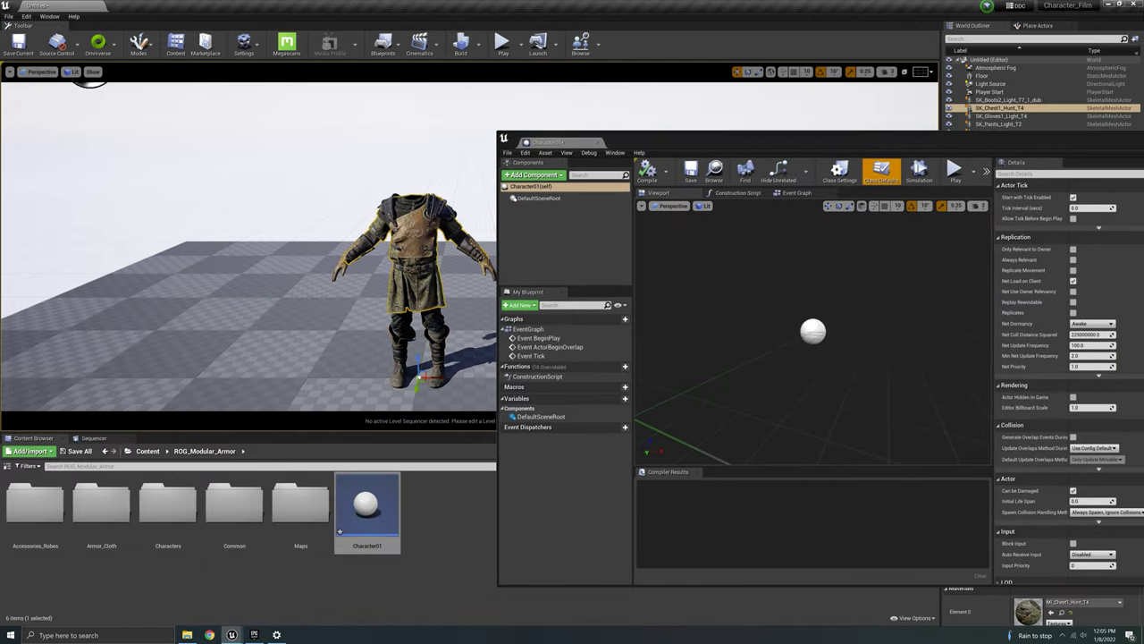
right_click(418, 221)
click(447, 236)
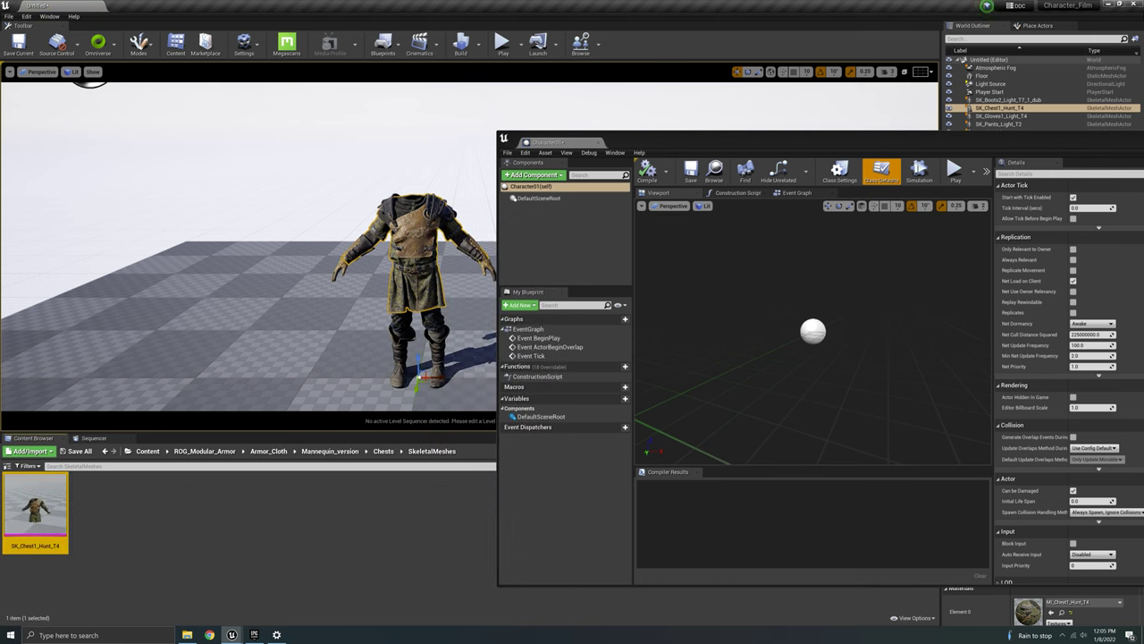
right_click(418, 222)
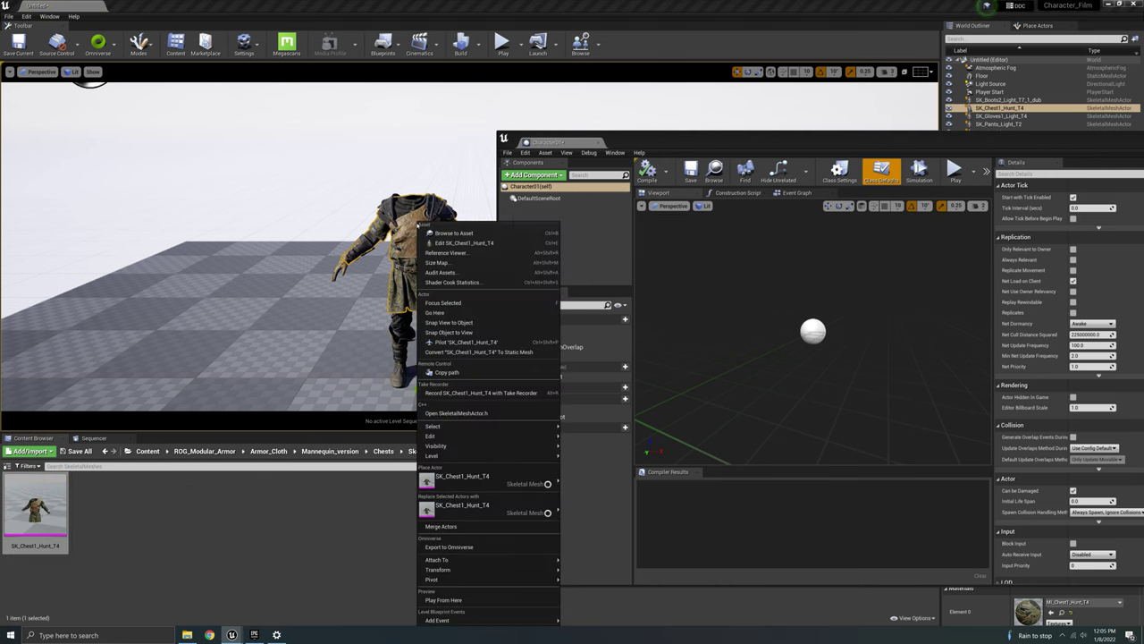
click(447, 234)
click(403, 368)
click(302, 518)
drag(35, 505, 582, 234)
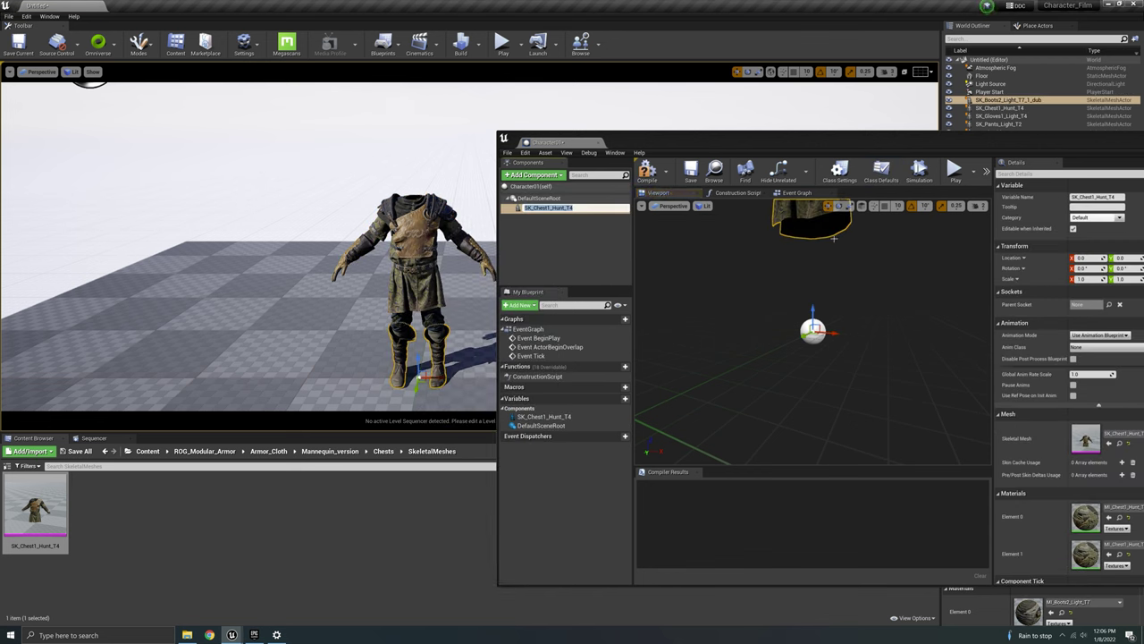
Locate the boots' asset from the level and add SK_Boots2_Light_T7_1_dub to the Character01 components.
click(783, 282)
right_drag(785, 284, 810, 199)
key(w)
key(s)
key(s)
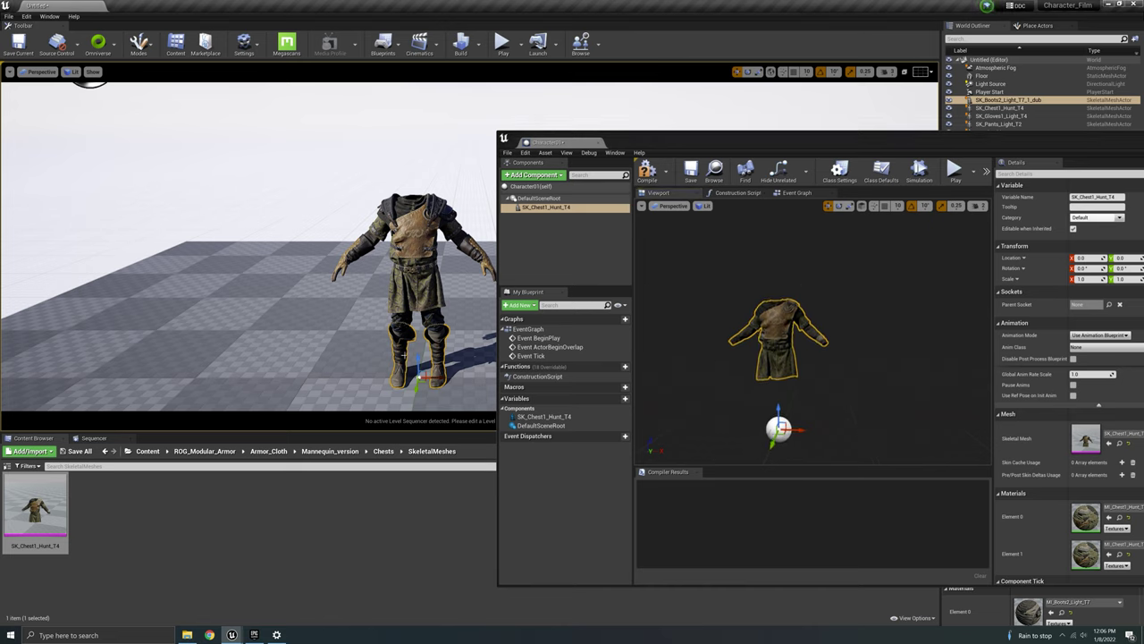
right_click(399, 222)
click(493, 232)
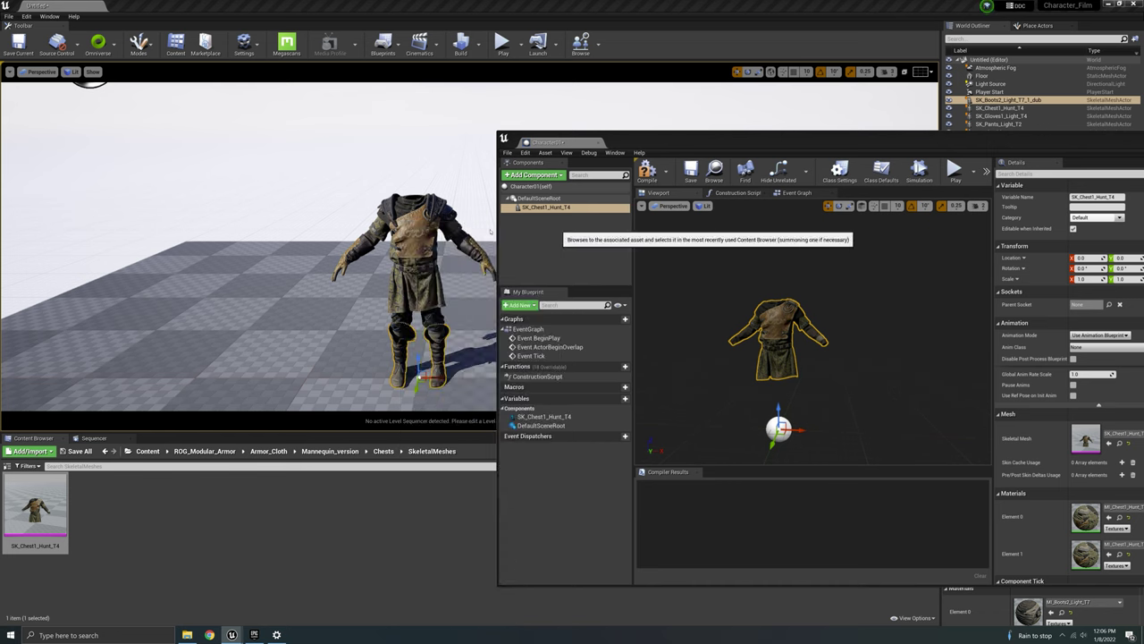
drag(531, 250, 531, 252)
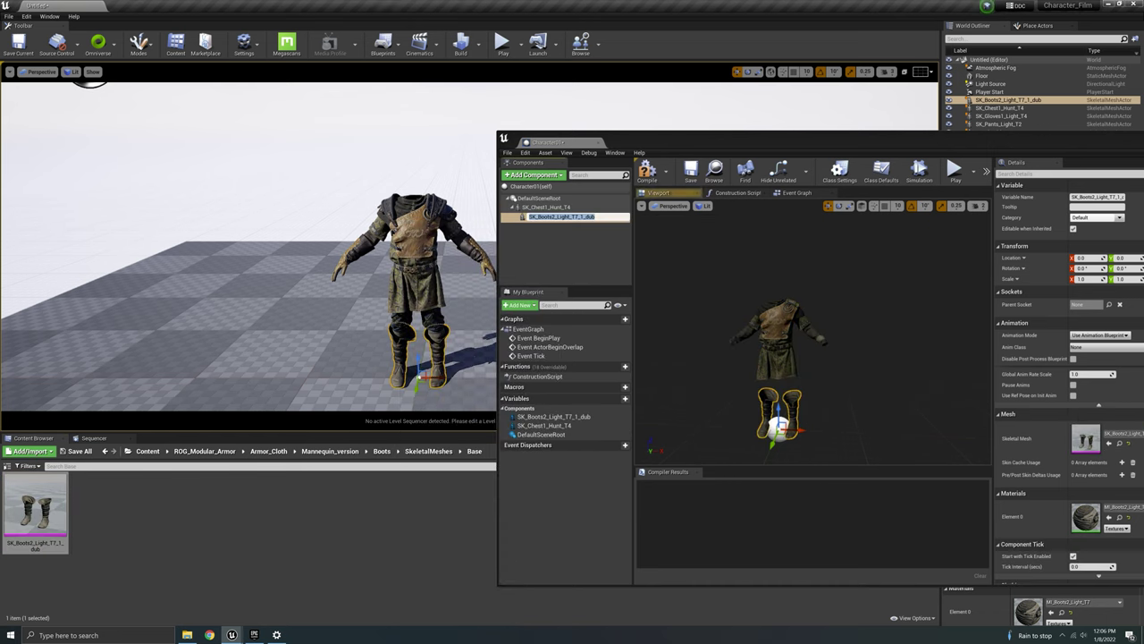
Locate the gloves' asset from the level and add SK_Gloves1_Light_T4 to the Character01 components.
click(347, 263)
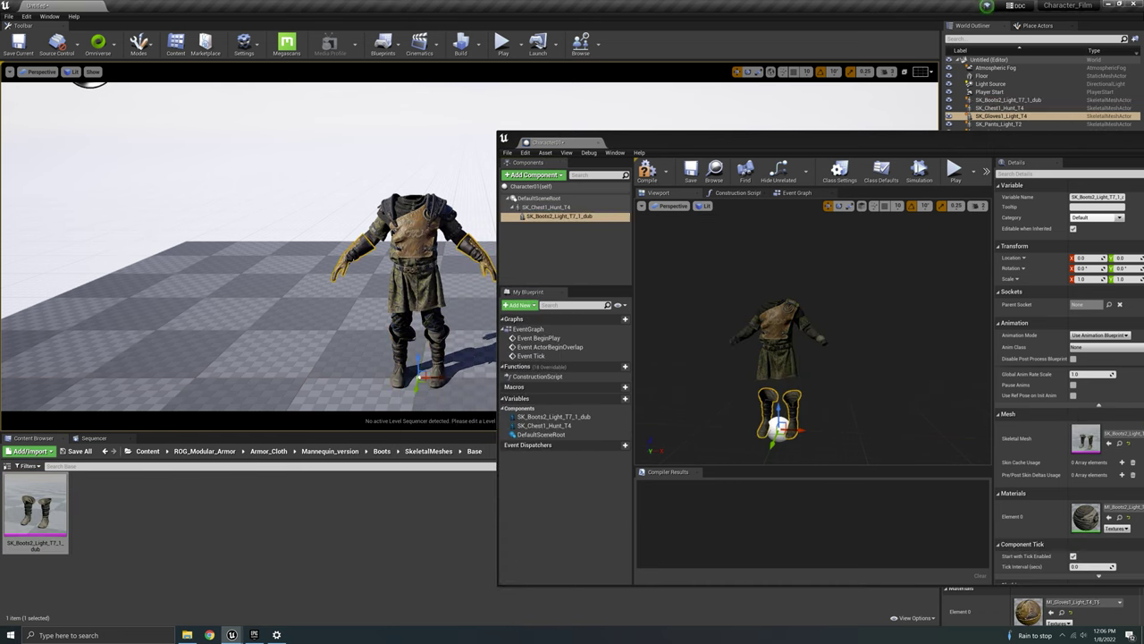
right_click(347, 264)
click(420, 242)
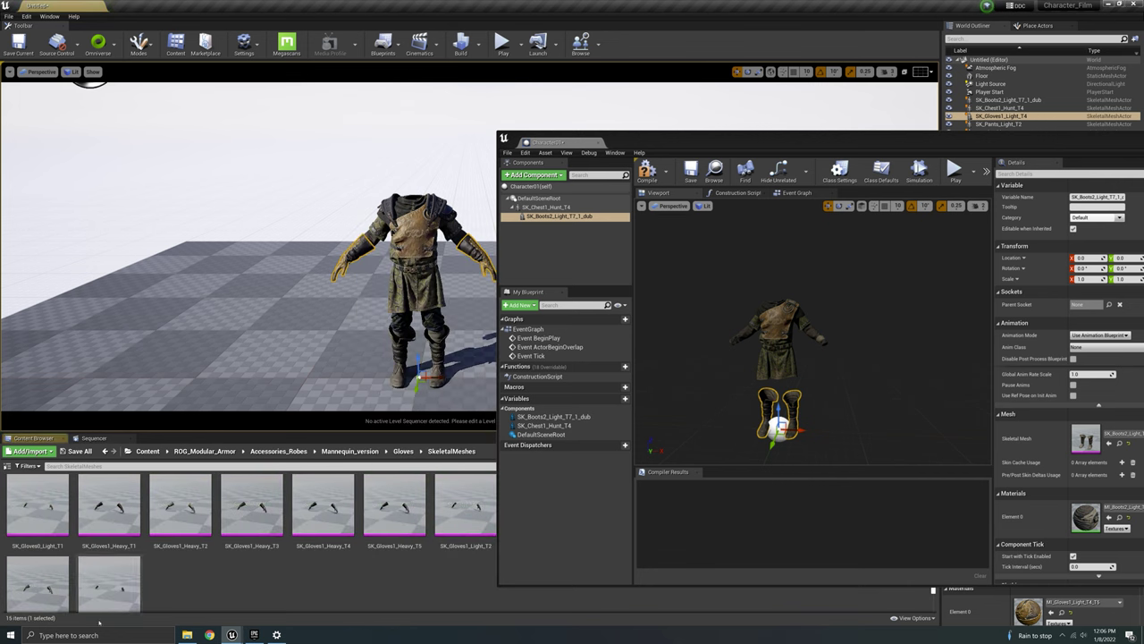
drag(889, 140, 513, 70)
drag(603, 539, 183, 146)
drag(487, 72, 801, 160)
Add the outfit's SK_Pants_Light_T2 mesh to the Character01 components and attach it directly to SK_Chest1_Hunt_T4.
click(411, 274)
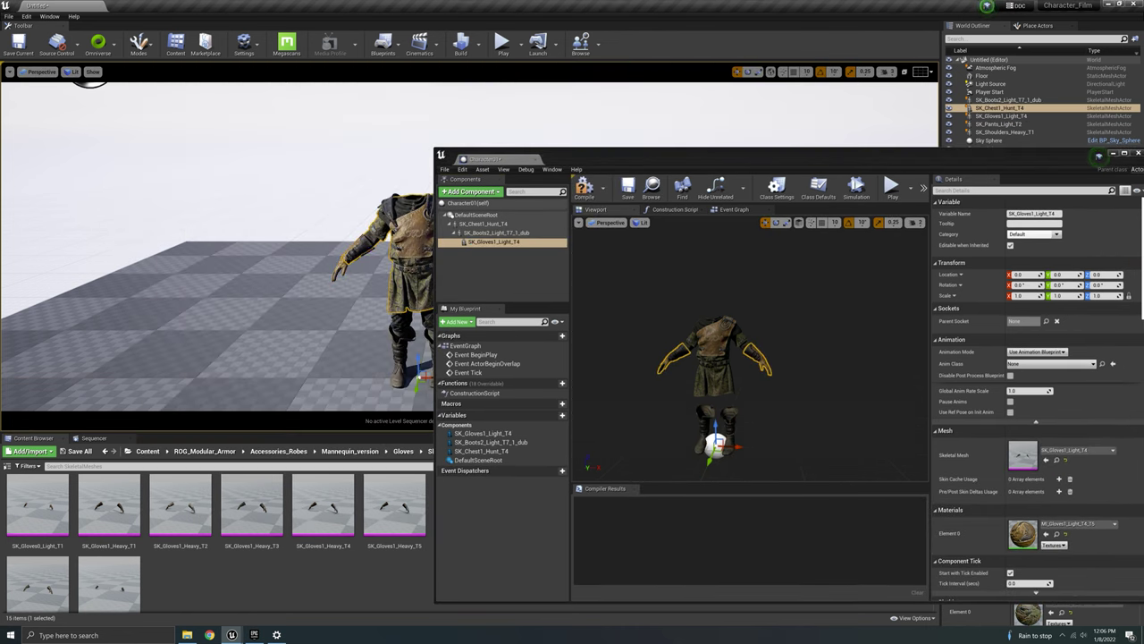
right_click(409, 284)
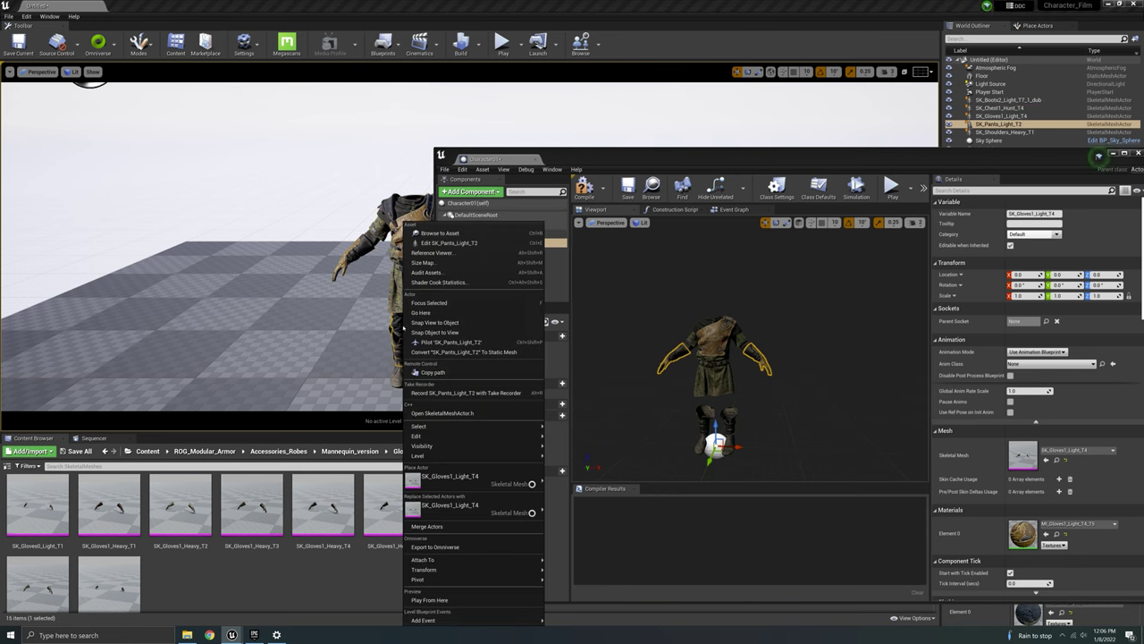
click(438, 232)
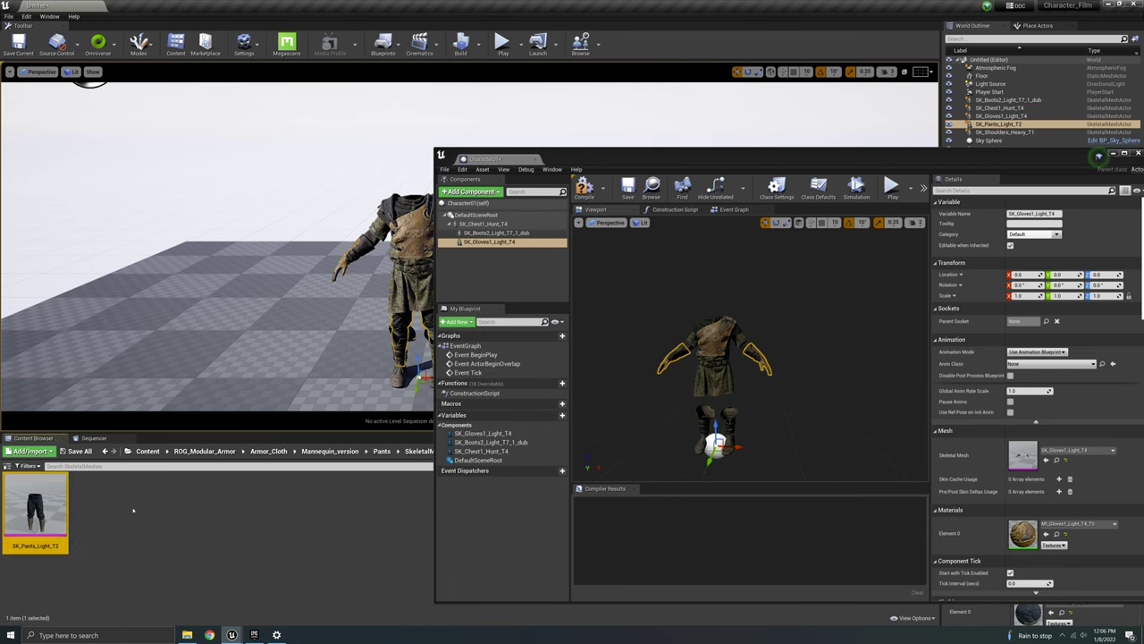
drag(35, 506, 507, 284)
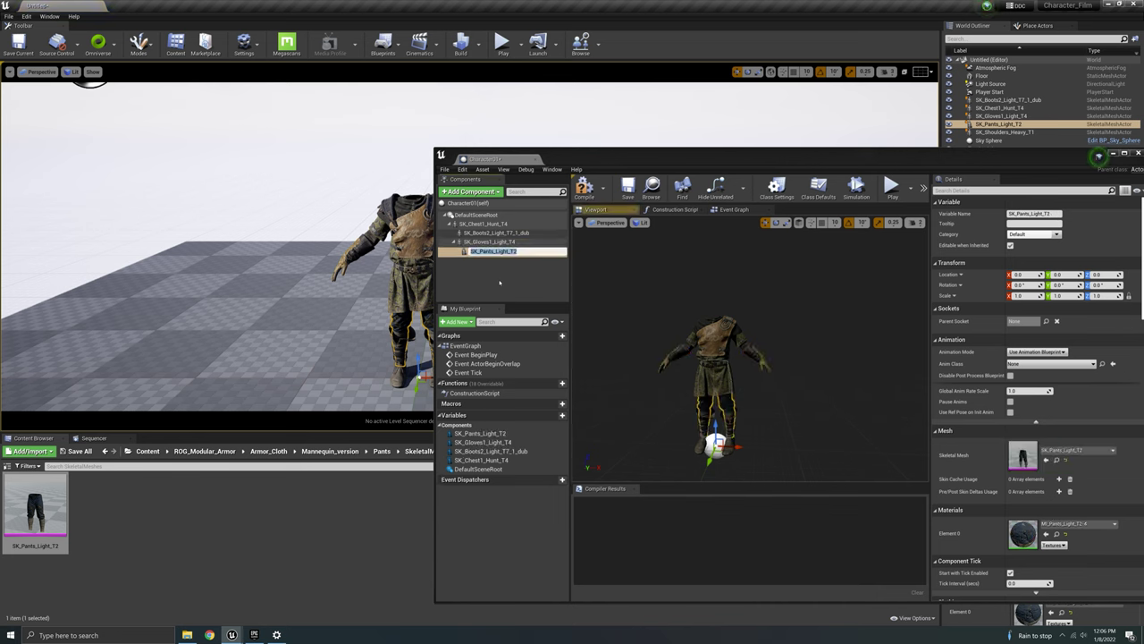
click(500, 282)
drag(489, 252, 475, 224)
click(477, 225)
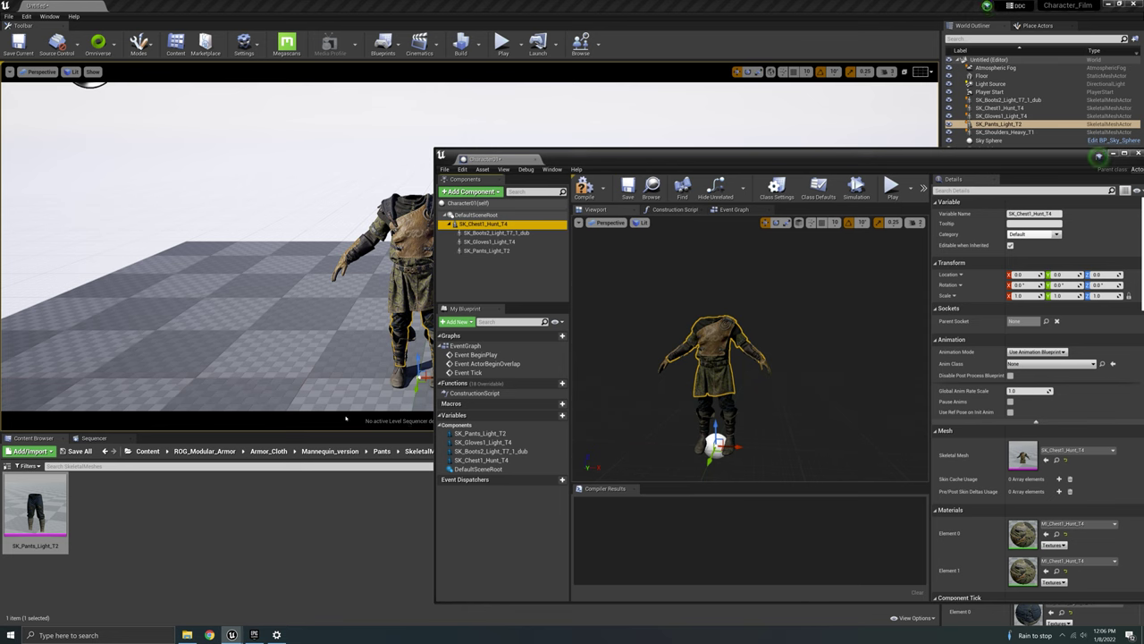
Add the outfit's SK_Shoulders_Heavy_T1 mesh as a child of the chest component and compile the Character01 Blueprint.
click(394, 207)
right_click(392, 205)
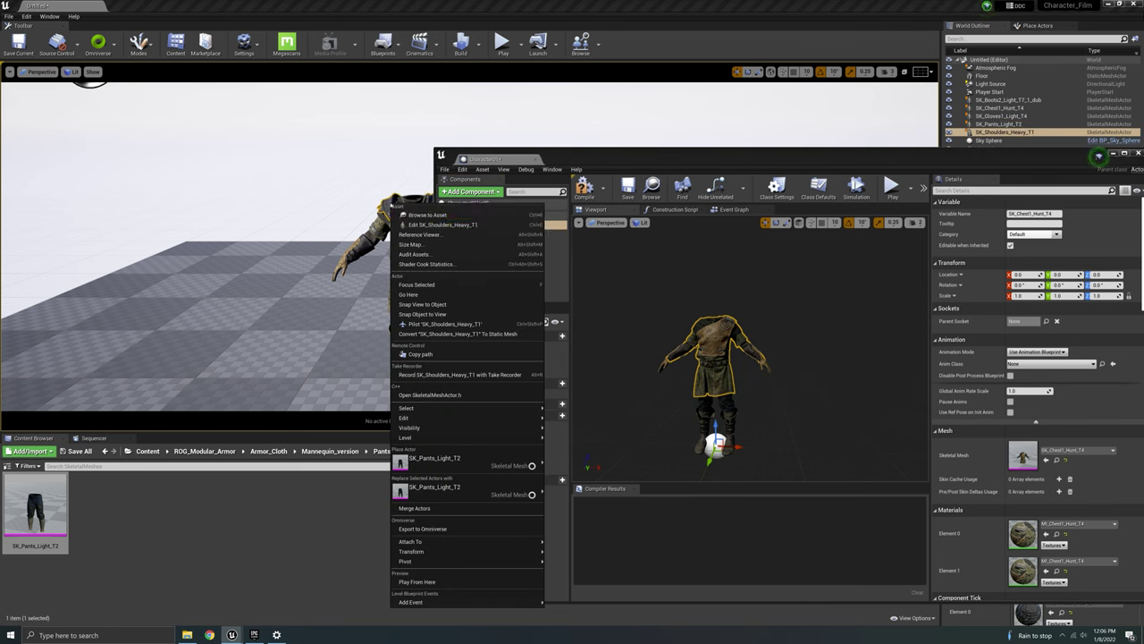
click(414, 215)
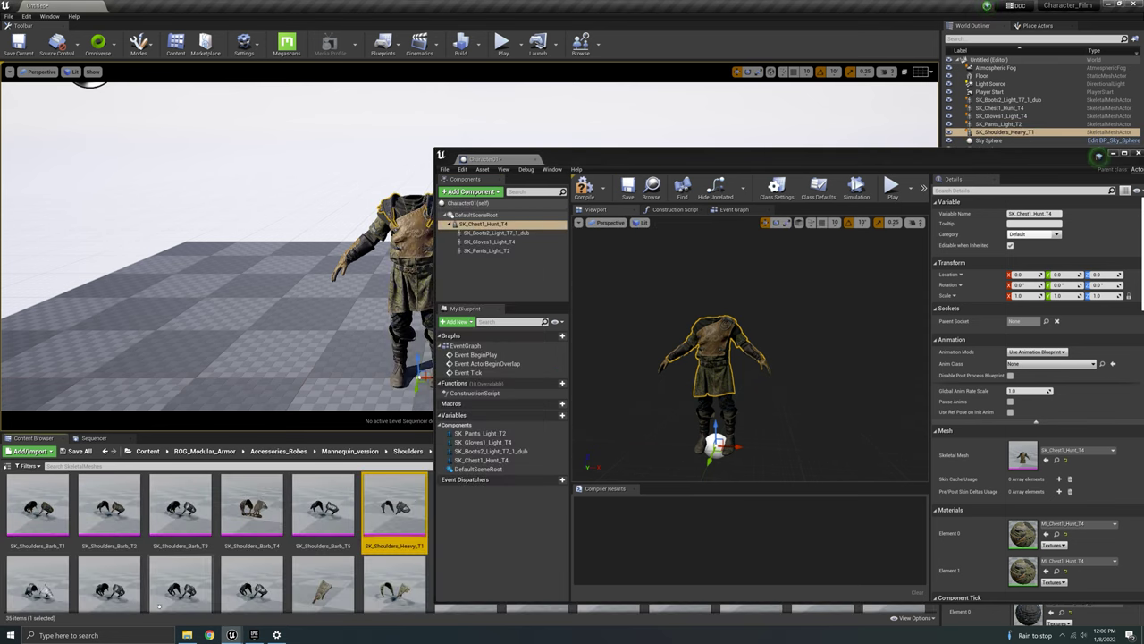
drag(398, 514, 500, 268)
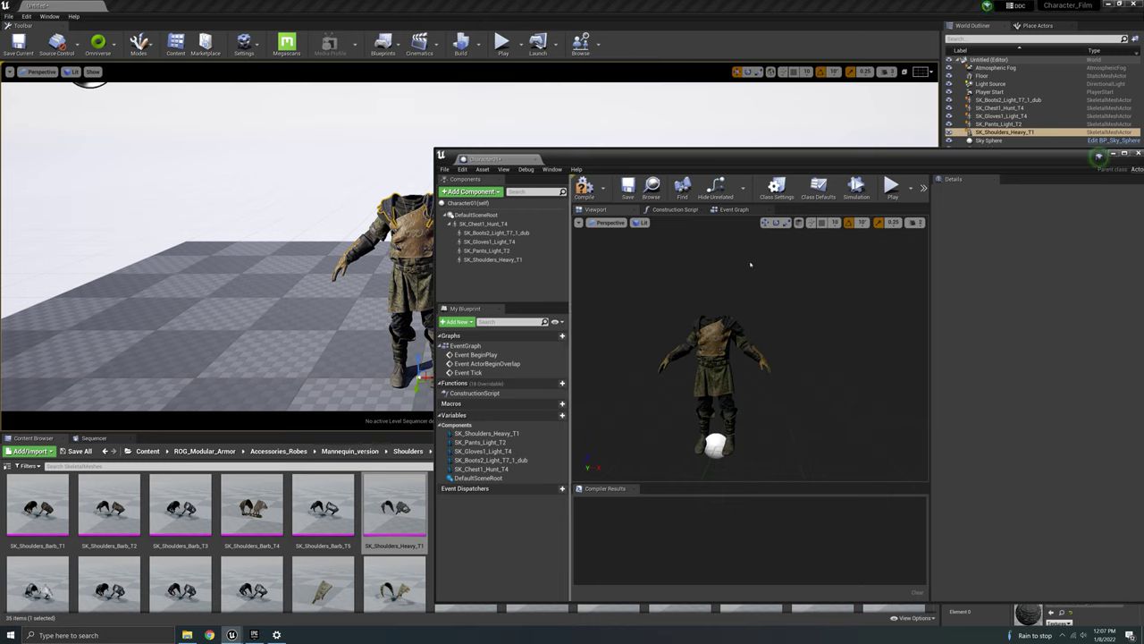
click(584, 188)
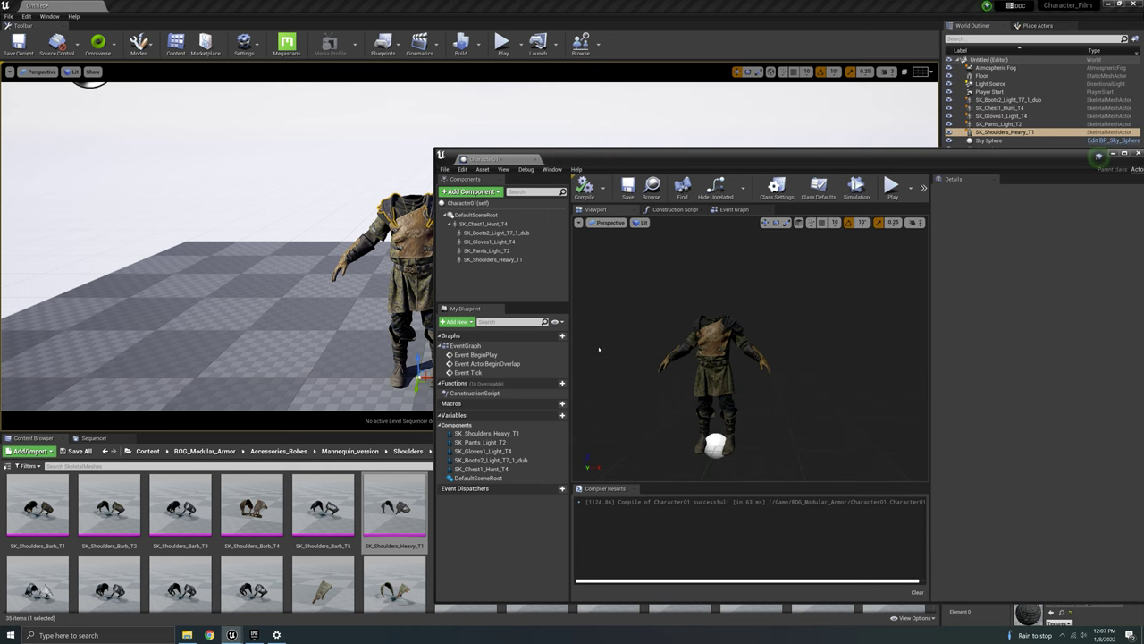
Close the Blueprint editor and place Character01 from the ROG_Modular_Armor folder in the level beside the original outfit.
drag(1088, 154, 913, 169)
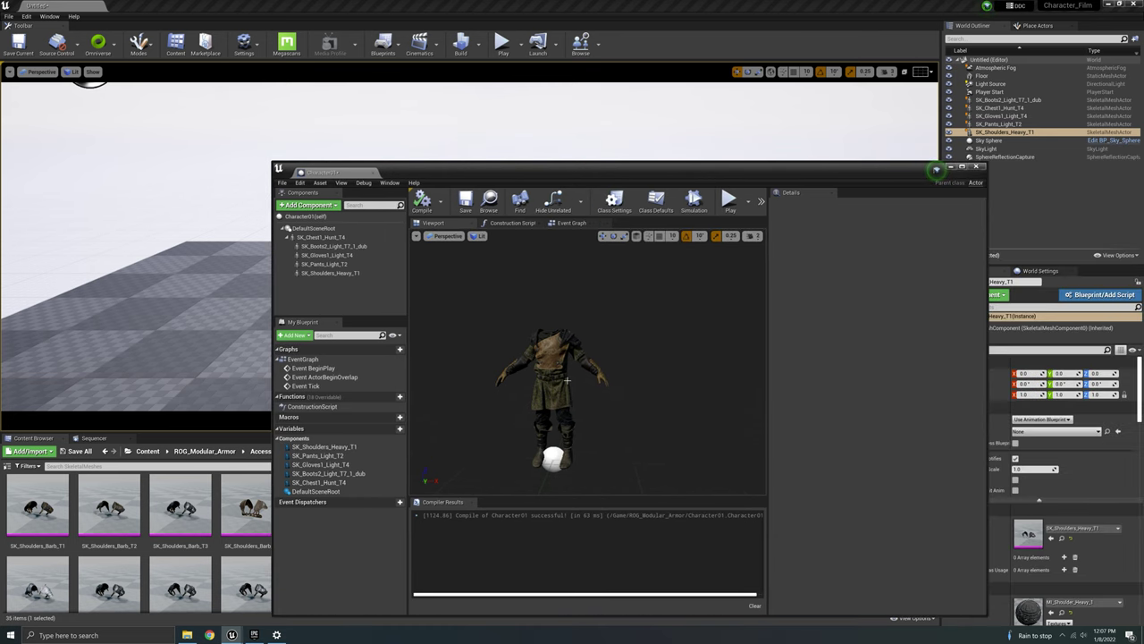
mouse_move(561, 400)
right_down()
mouse_move(581, 420)
mouse_move(562, 400)
right_up()
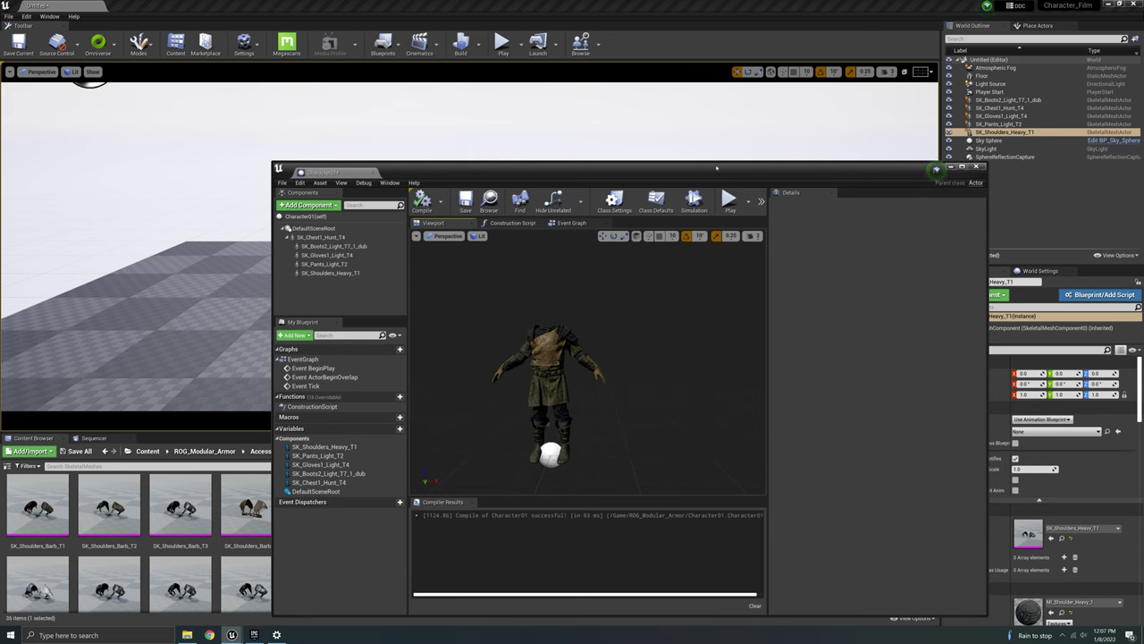
click(572, 406)
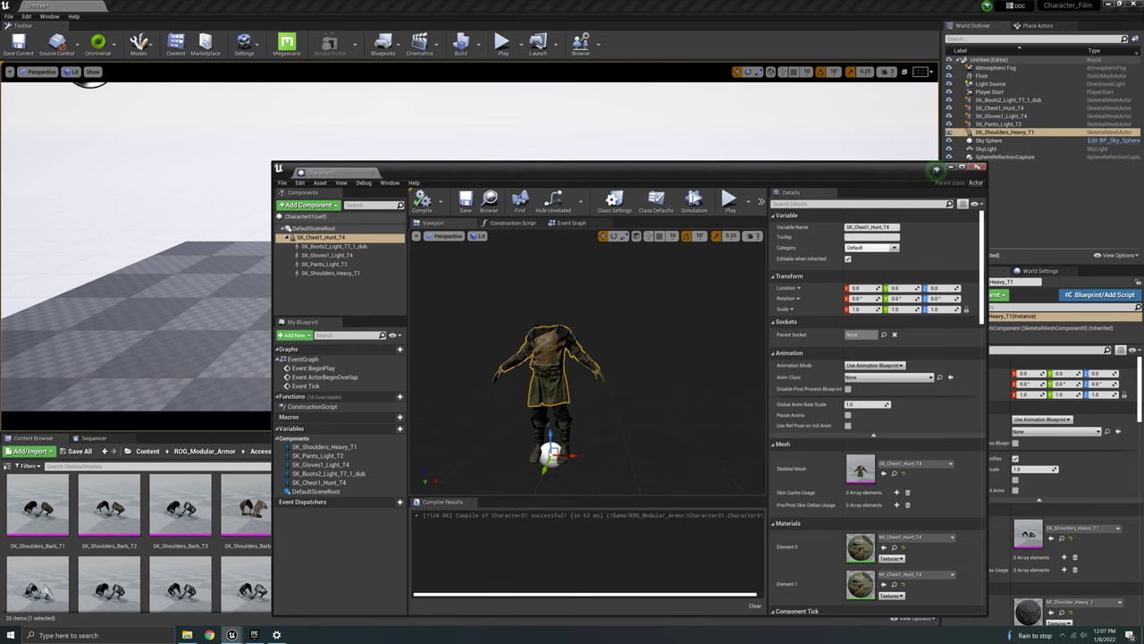
click(976, 166)
click(205, 452)
drag(374, 514, 650, 362)
click(676, 349)
click(625, 359)
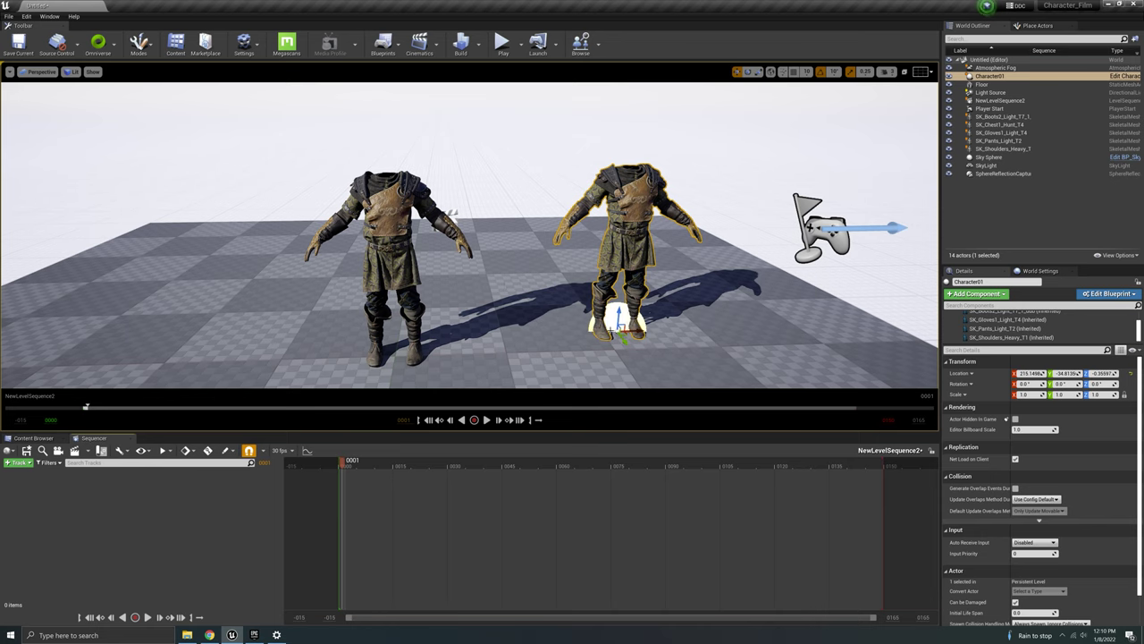
Switch to the browser and examine the Master Pose Component section and its example graph on the Working with Modular Characters page.
key(alt+Tab)
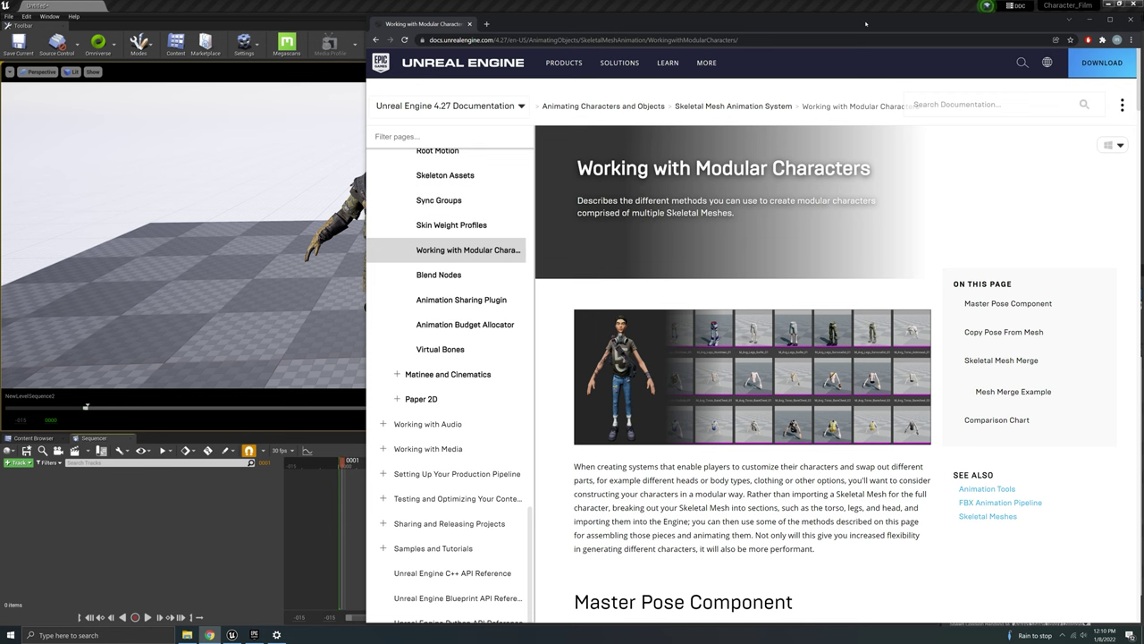
drag(865, 24, 715, 30)
scroll(548, 412, down, 6)
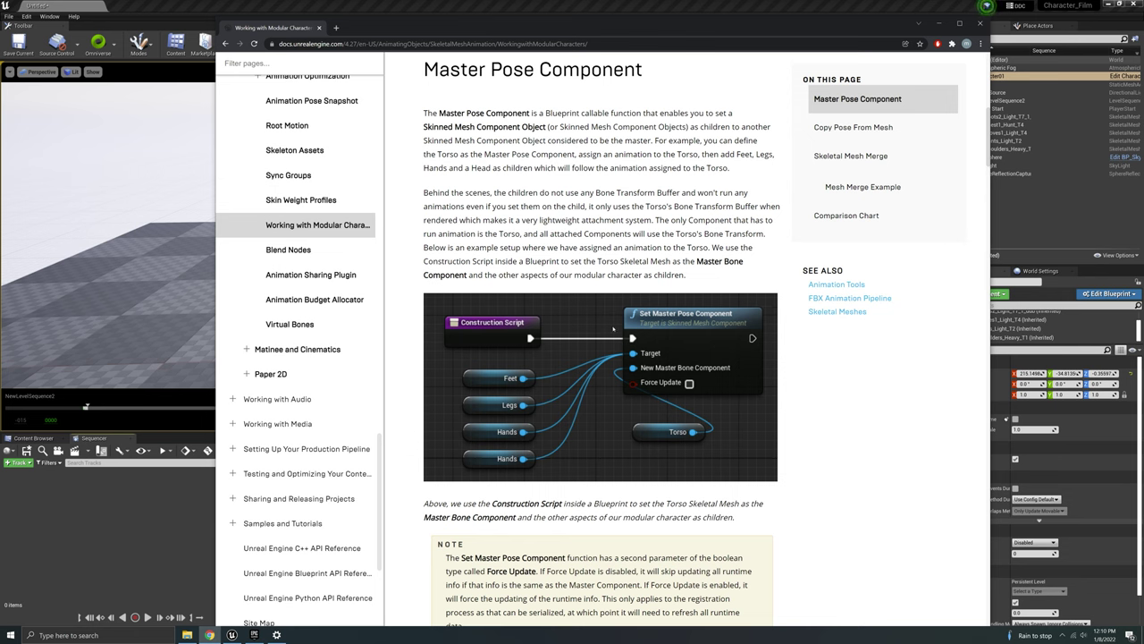
scroll(606, 397, up, 4)
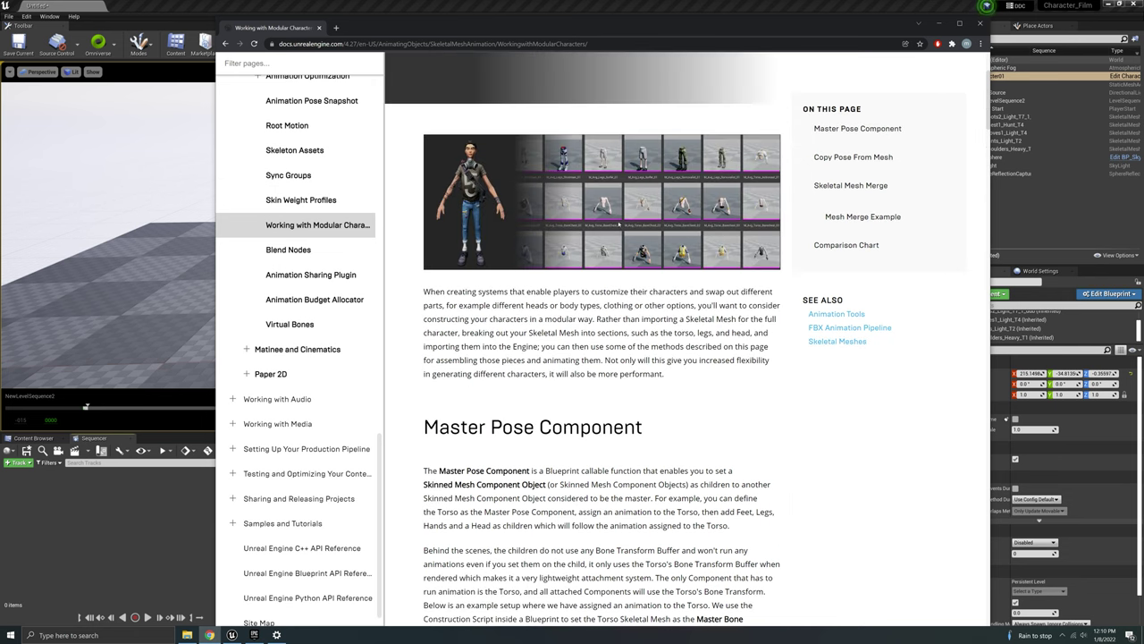
scroll(677, 303, down, 3)
scroll(626, 420, down, 1)
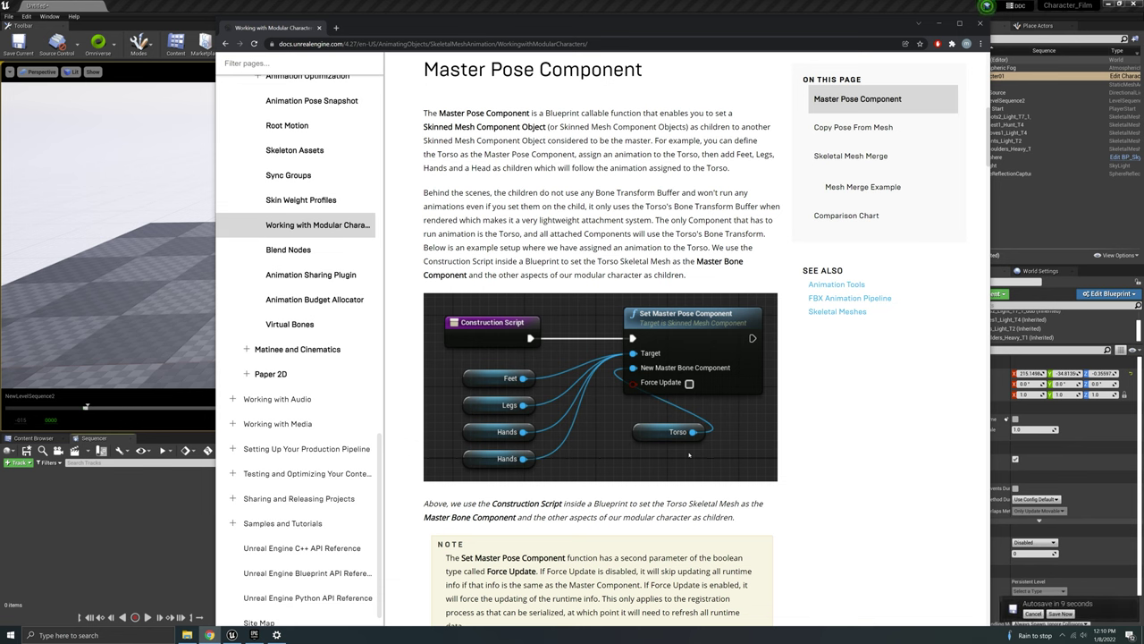
Return to Unreal Editor, cancel the pending autosave and reopen the Character01 Blueprint from the ROG_Modular_Armor folder.
click(1036, 614)
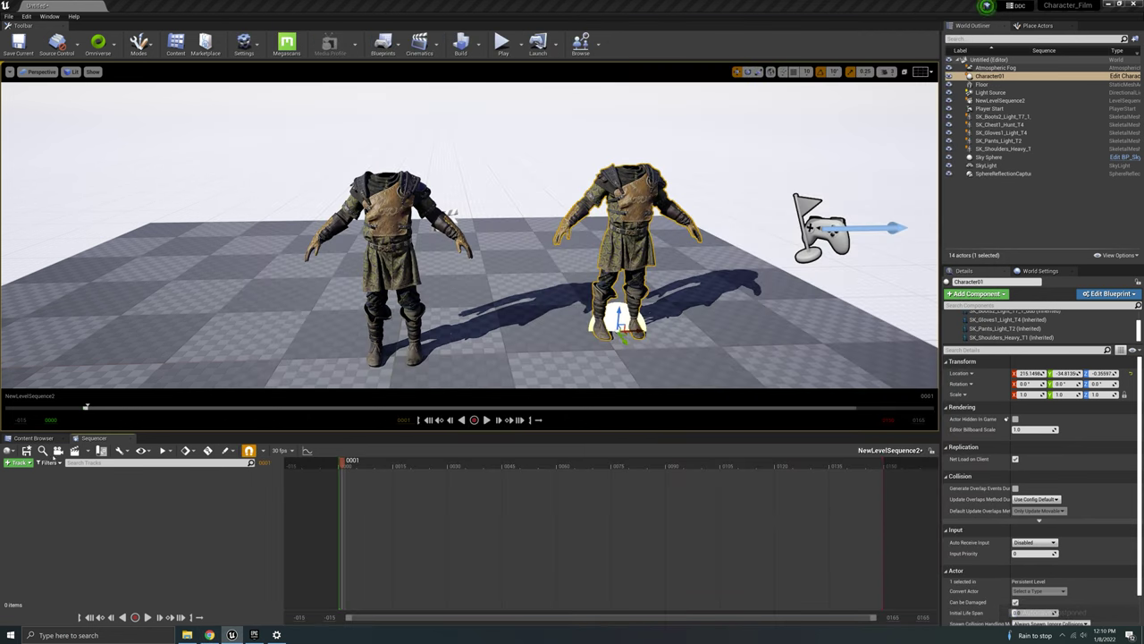
click(33, 438)
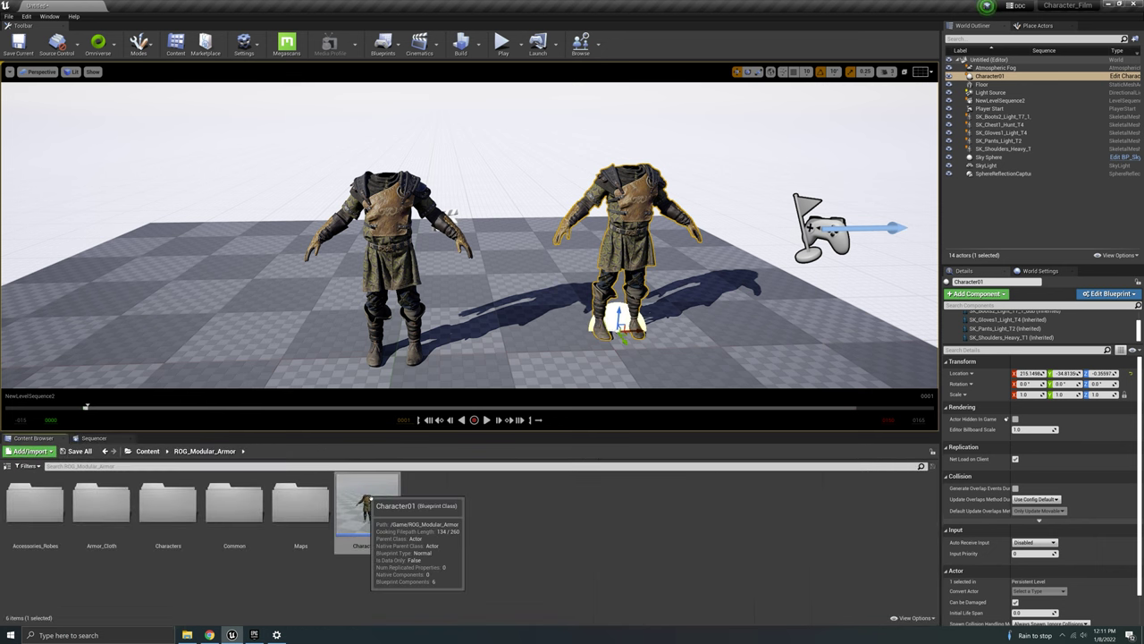
double_click(367, 497)
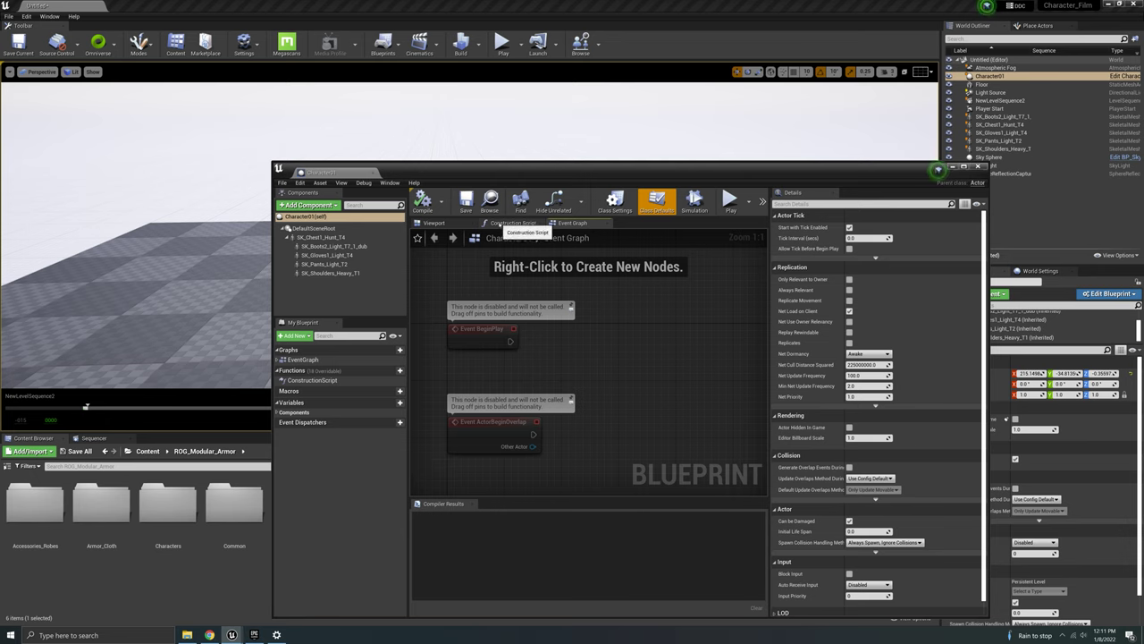
Add a Set Master Pose Component node for SK_Chest1_Hunt_T4 to the Construction Script of Character01.
click(508, 223)
right_click(598, 366)
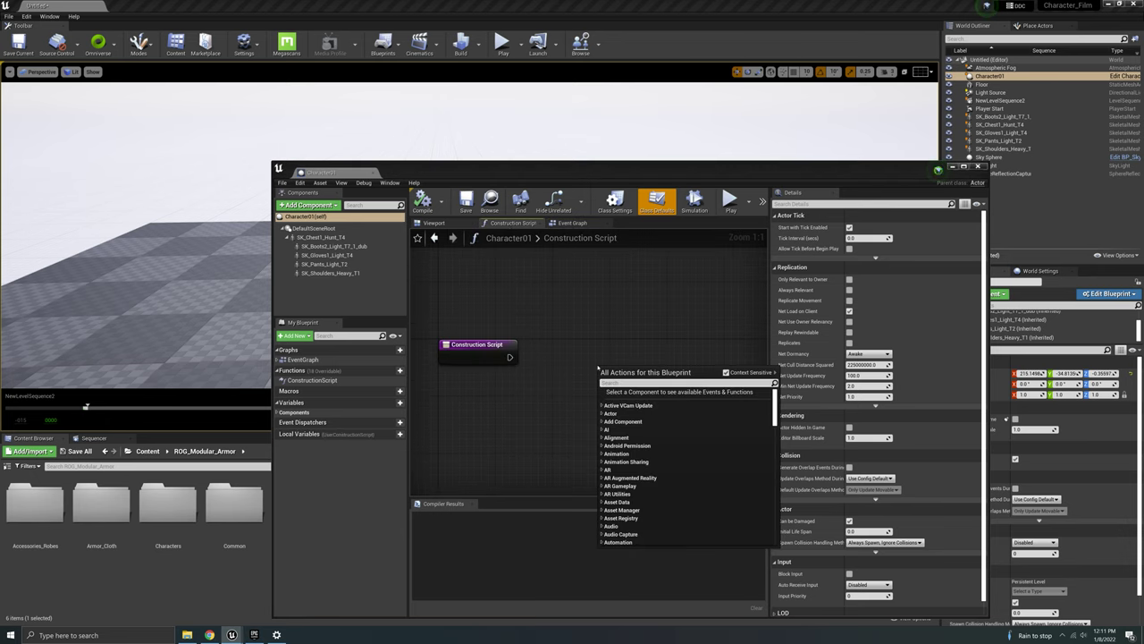
text(Set )
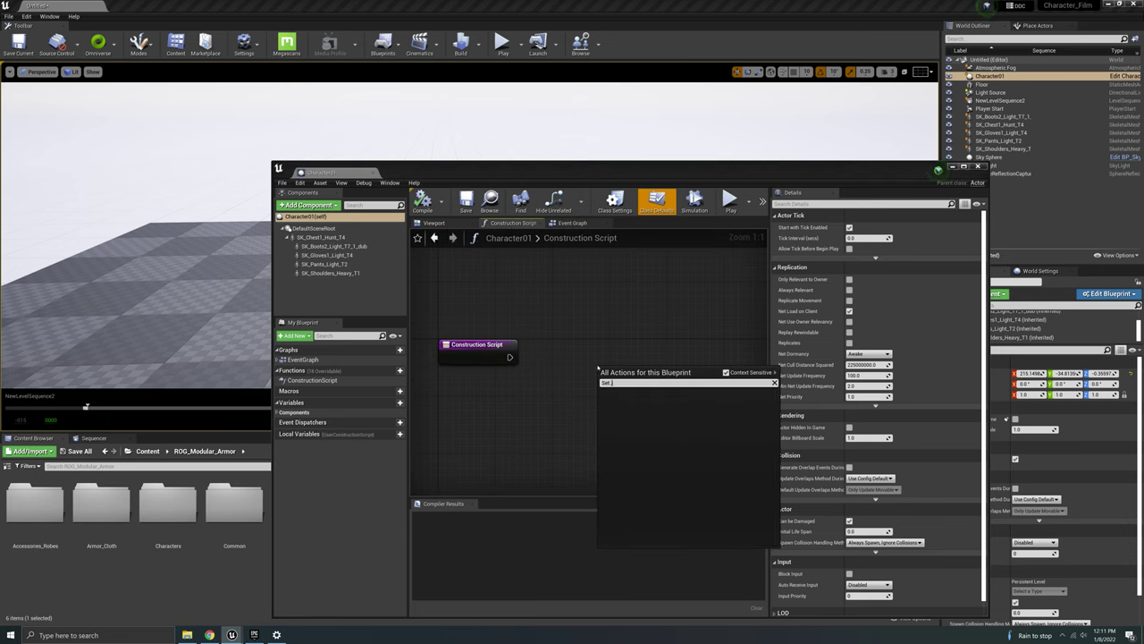
text(mmaster)
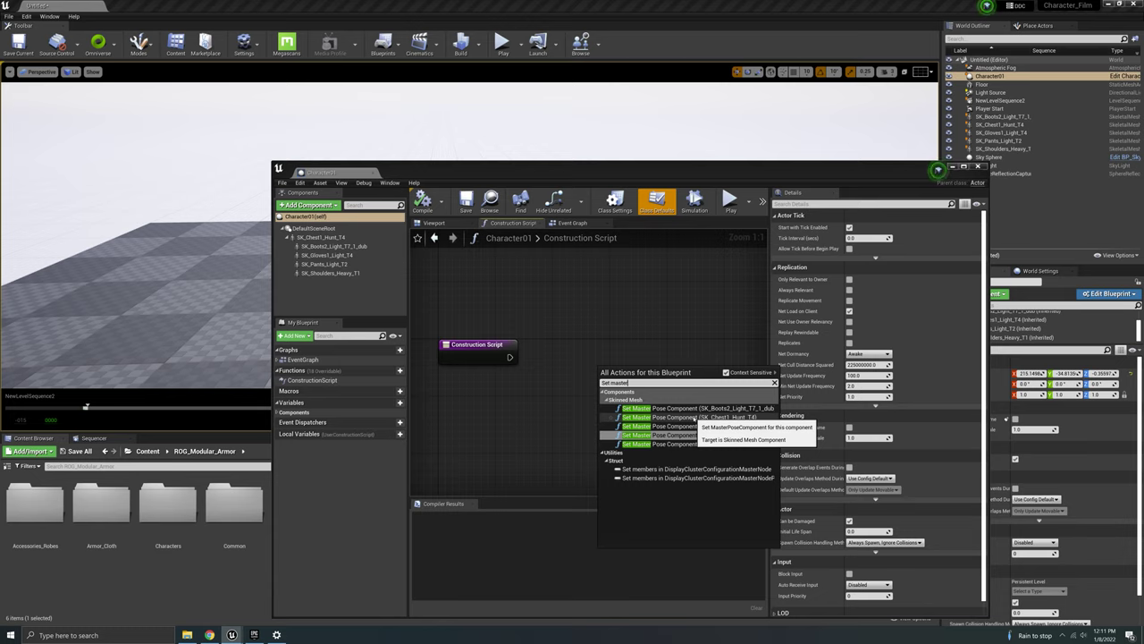
click(695, 418)
drag(631, 384, 670, 349)
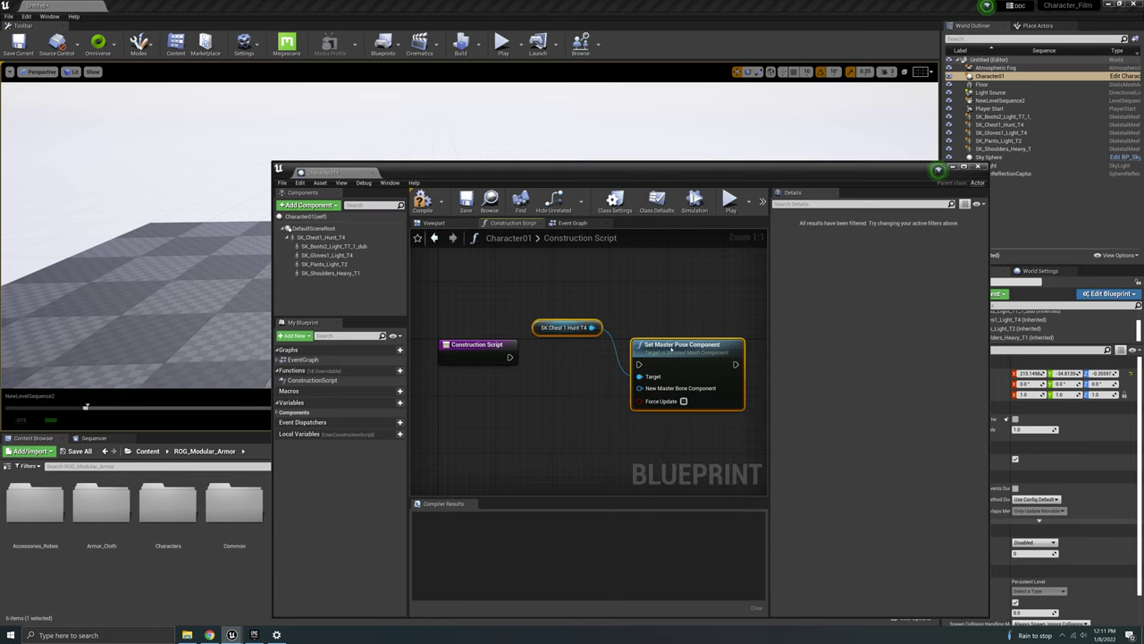
Wire the chest only to New Master Bone Component, breaking its Target link, and connect the Construction Script's execution output to the node.
drag(592, 327, 565, 426)
click(540, 406)
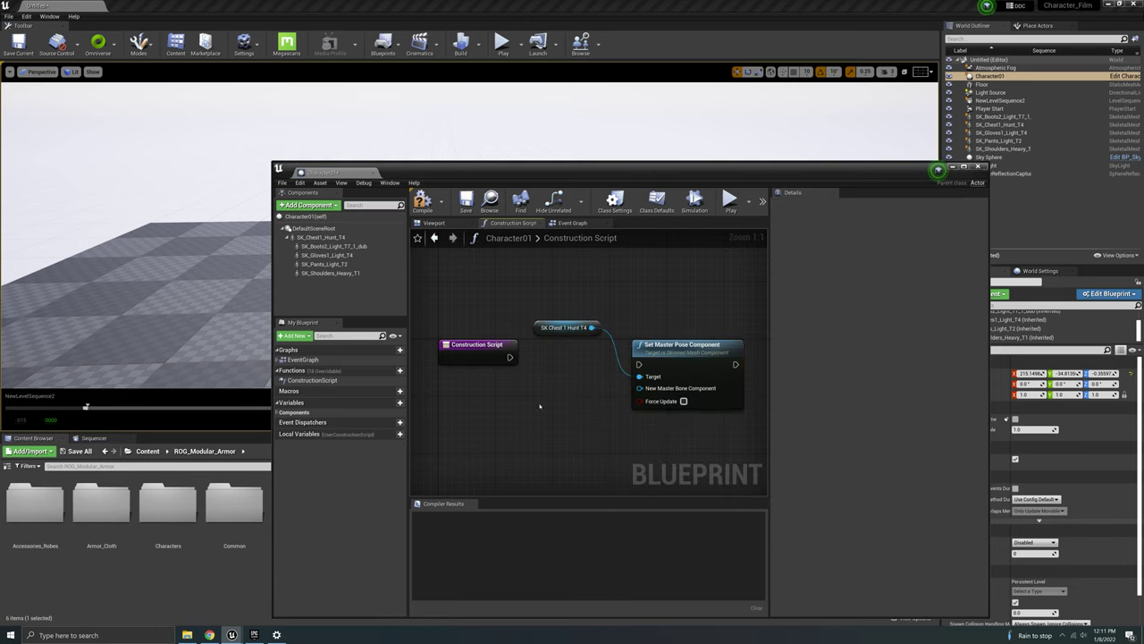
click(564, 329)
drag(564, 329, 638, 389)
right_click(639, 378)
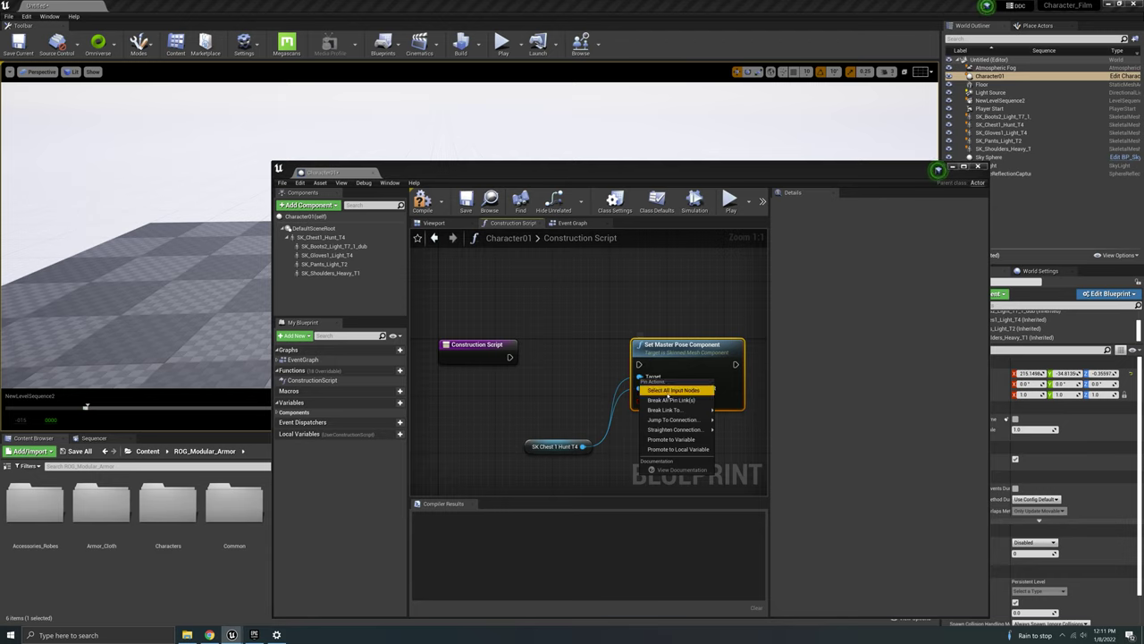
click(670, 402)
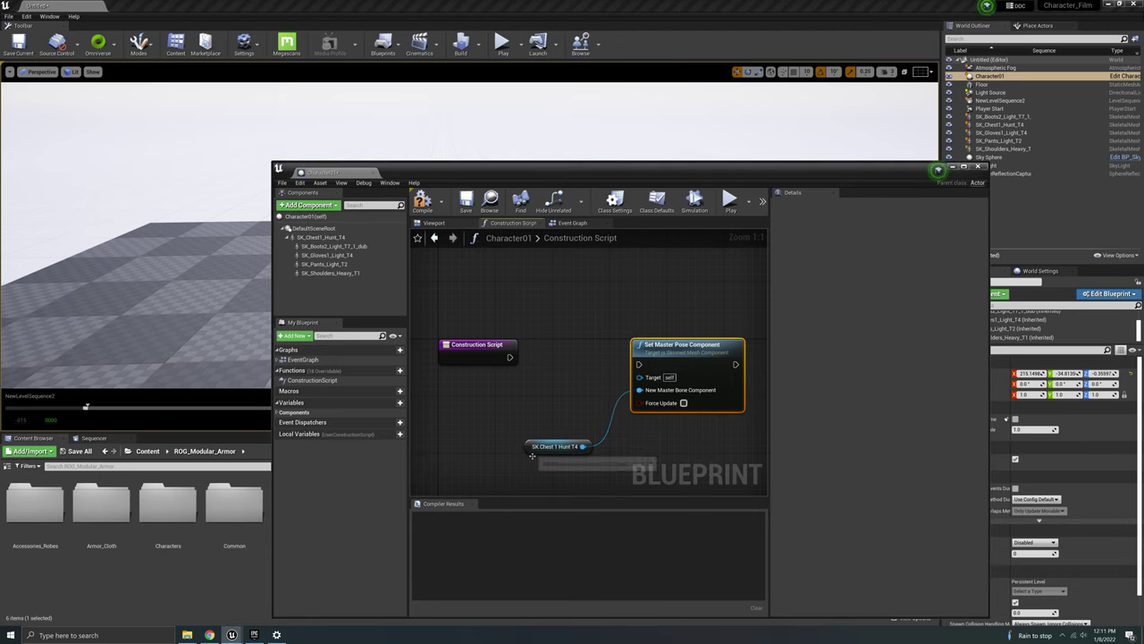
mouse_move(532, 456)
mouse_down()
mouse_move(532, 495)
mouse_move(531, 467)
mouse_up()
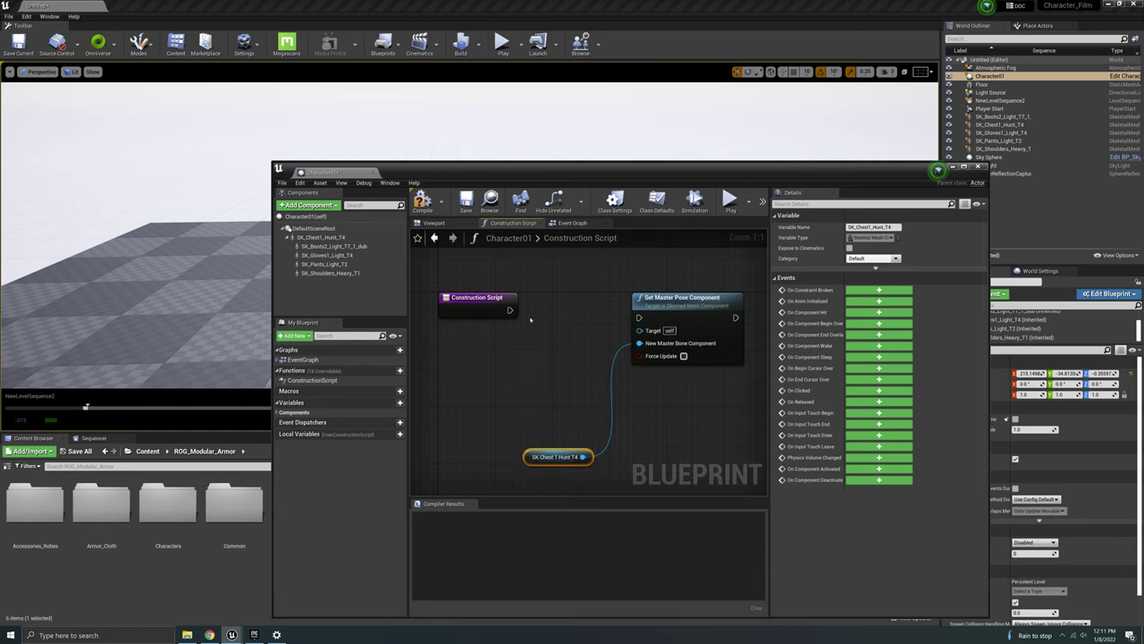
drag(510, 310, 638, 316)
drag(477, 298, 541, 276)
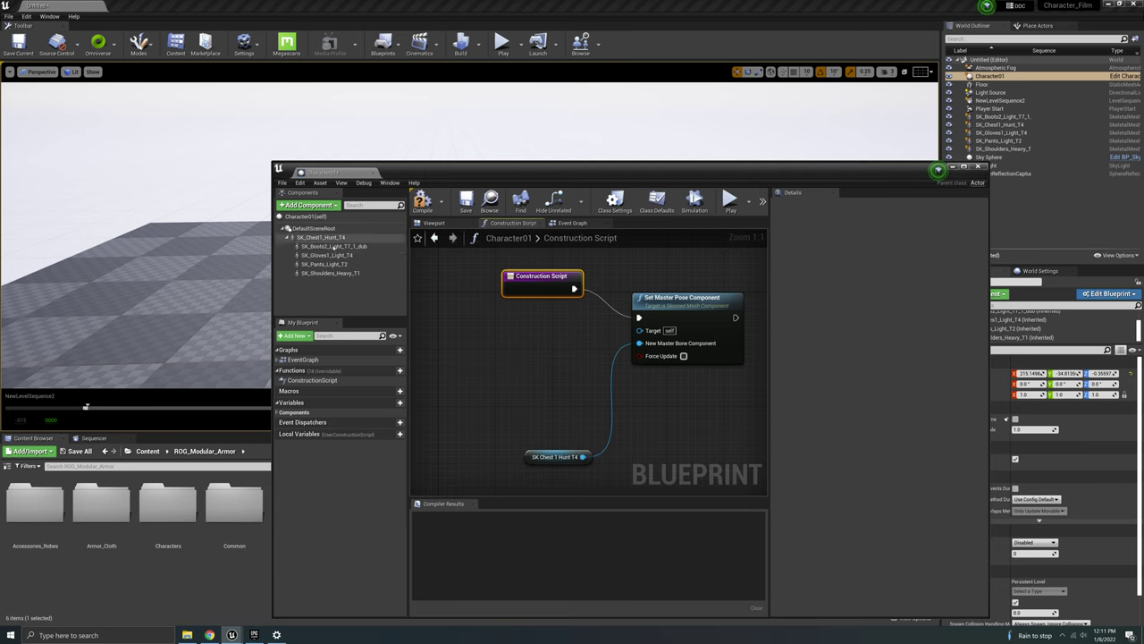
Bring the boots, gloves, pants and shoulders components into the Construction Script graph as reference nodes, stacked above the chest reference.
drag(330, 246, 487, 385)
click(326, 255)
drag(331, 273, 520, 407)
drag(522, 380, 522, 386)
Connect the shoulders, boots, pants and gloves references to the Target input of Set Master Pose Component.
drag(557, 343, 638, 330)
drag(556, 364, 640, 330)
drag(552, 385, 640, 331)
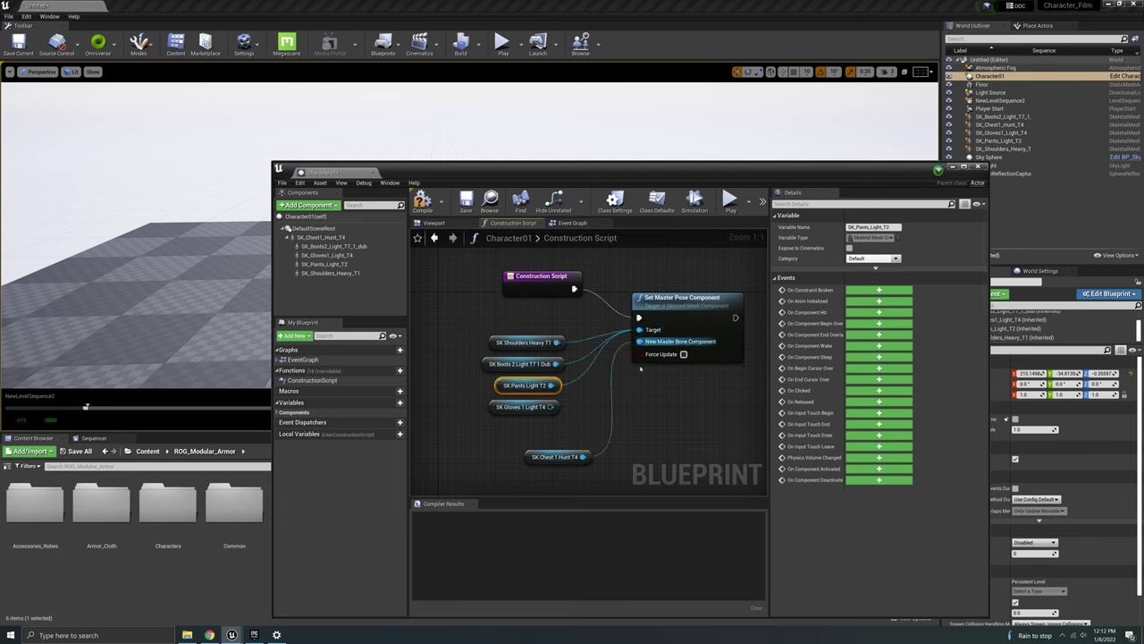
drag(551, 407, 640, 330)
right_drag(690, 405, 629, 403)
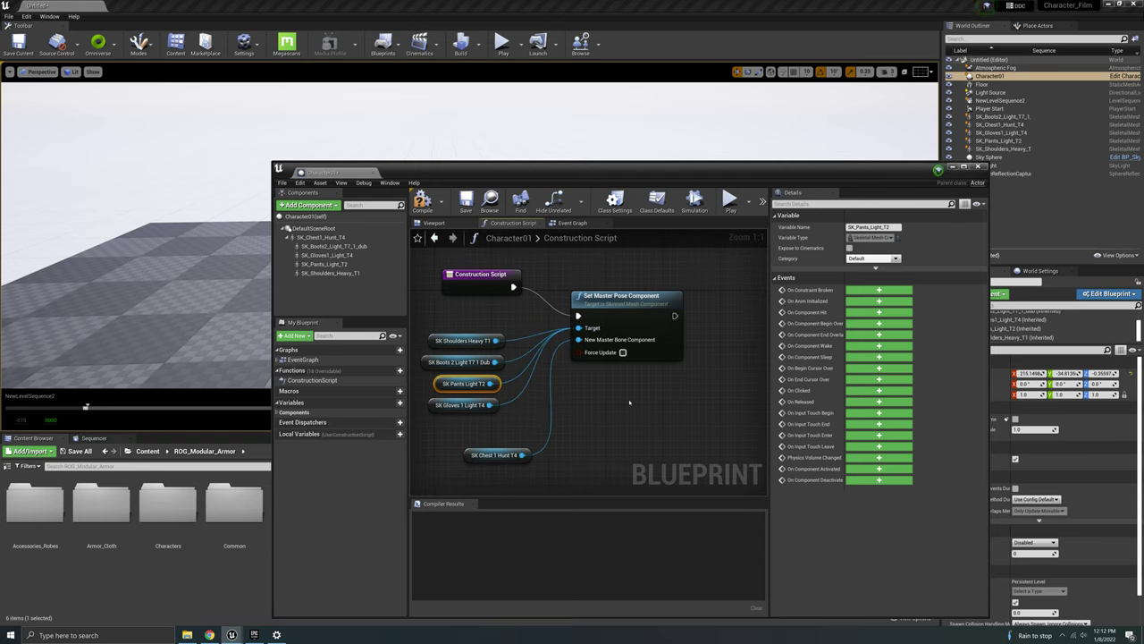
Compile and save the Character01 Blueprint, and close its editor.
click(422, 202)
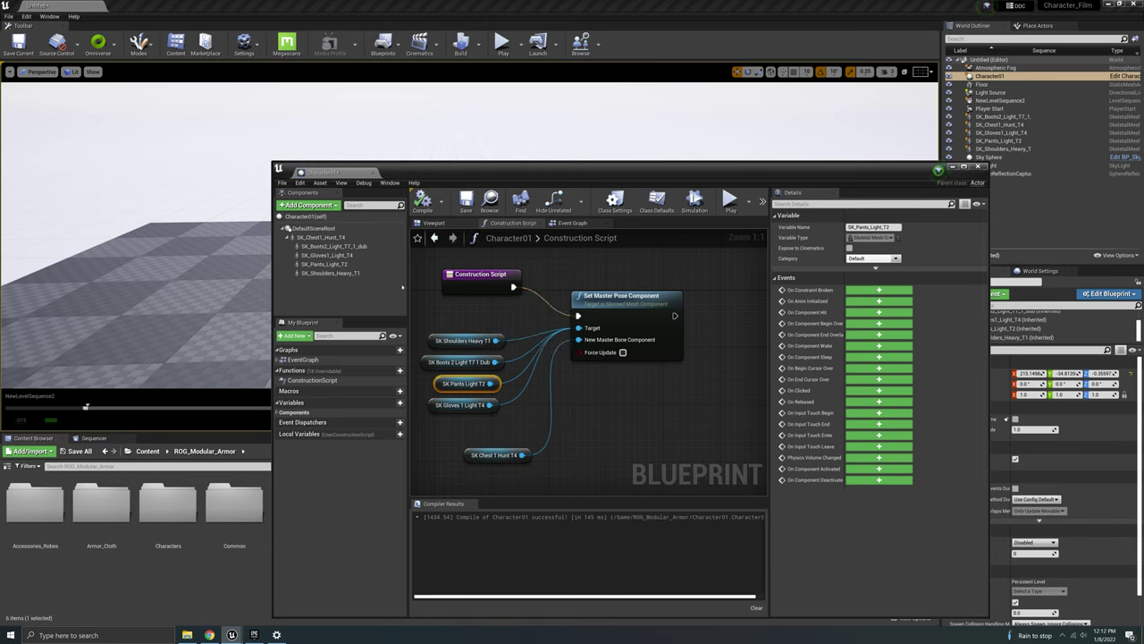
click(466, 204)
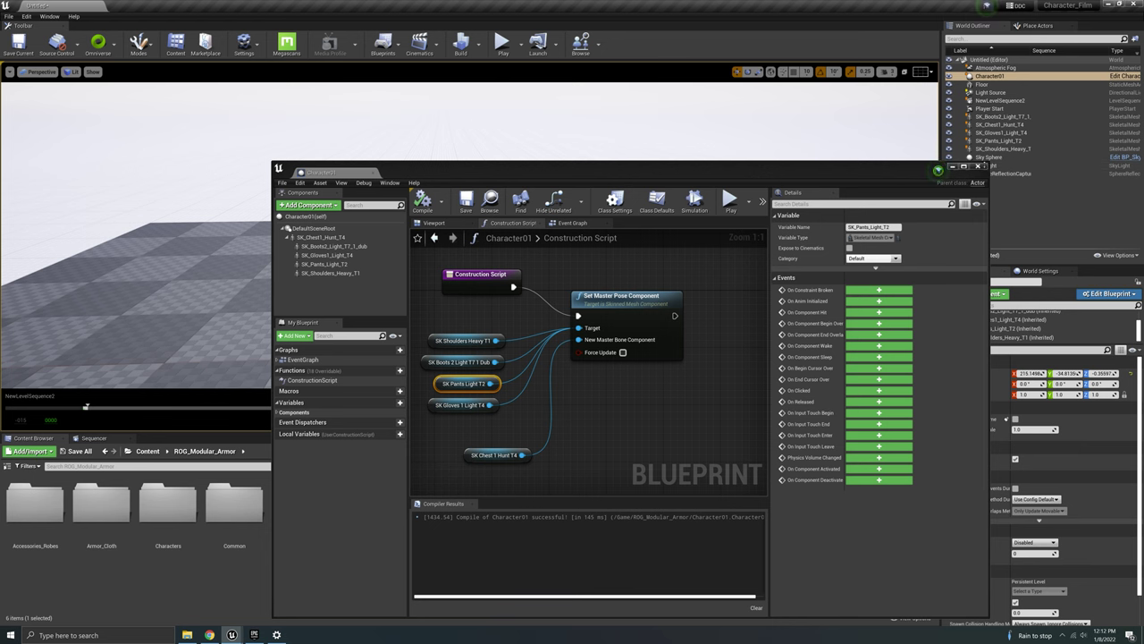
click(981, 166)
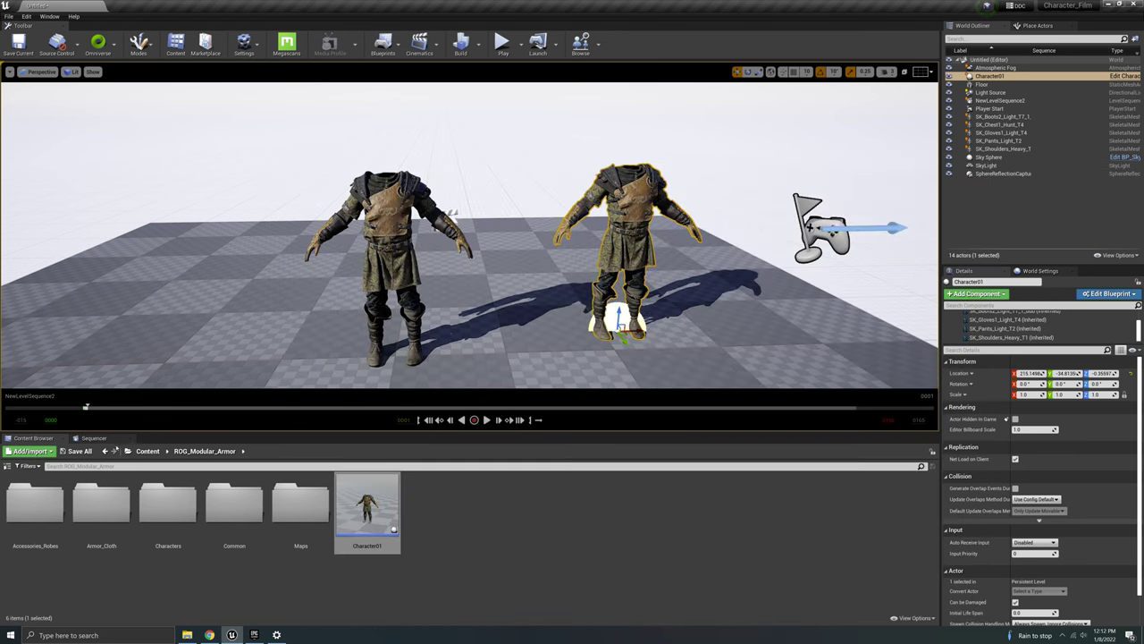
Delete the Character01 instance from the level and place a fresh one from the ROG_Modular_Armor folder beside the original outfit.
click(93, 438)
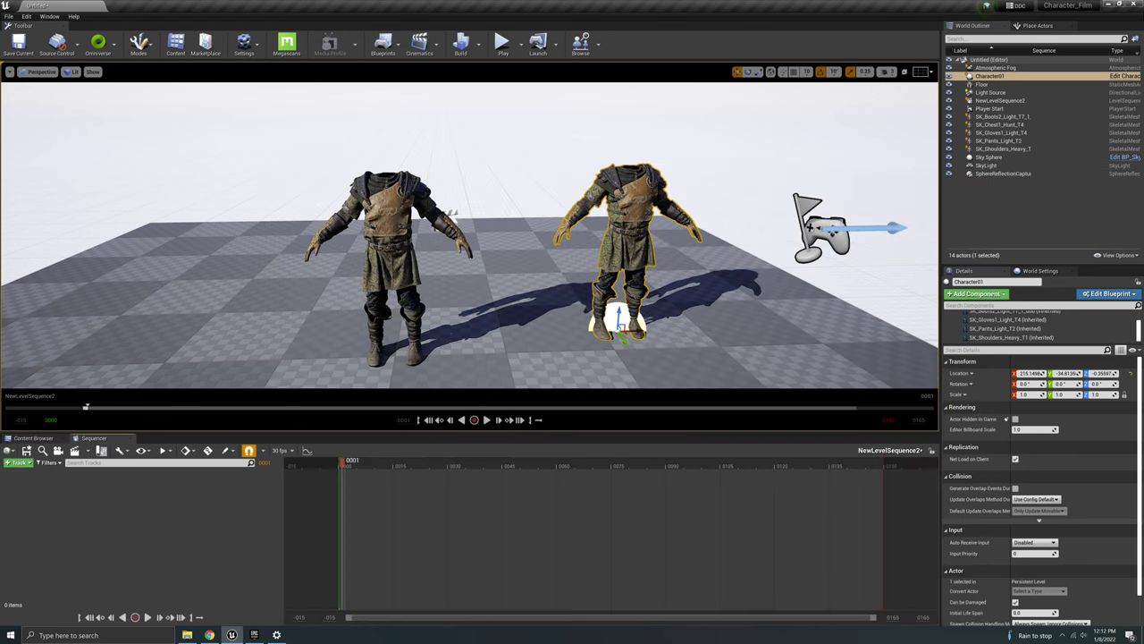
key(Delete)
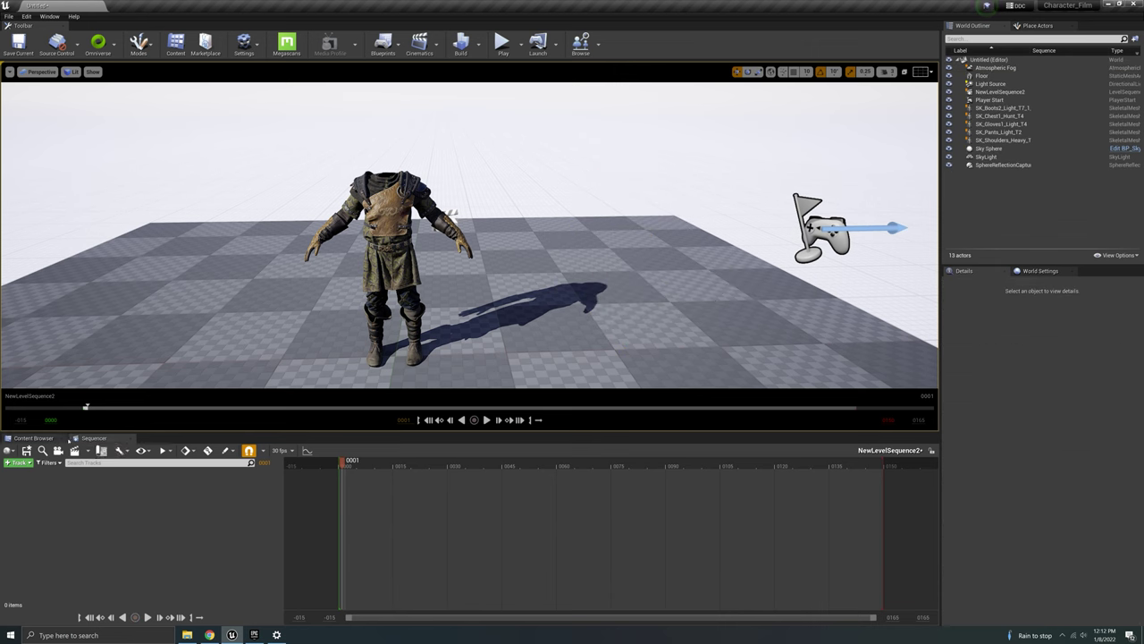
click(35, 438)
drag(366, 505, 604, 338)
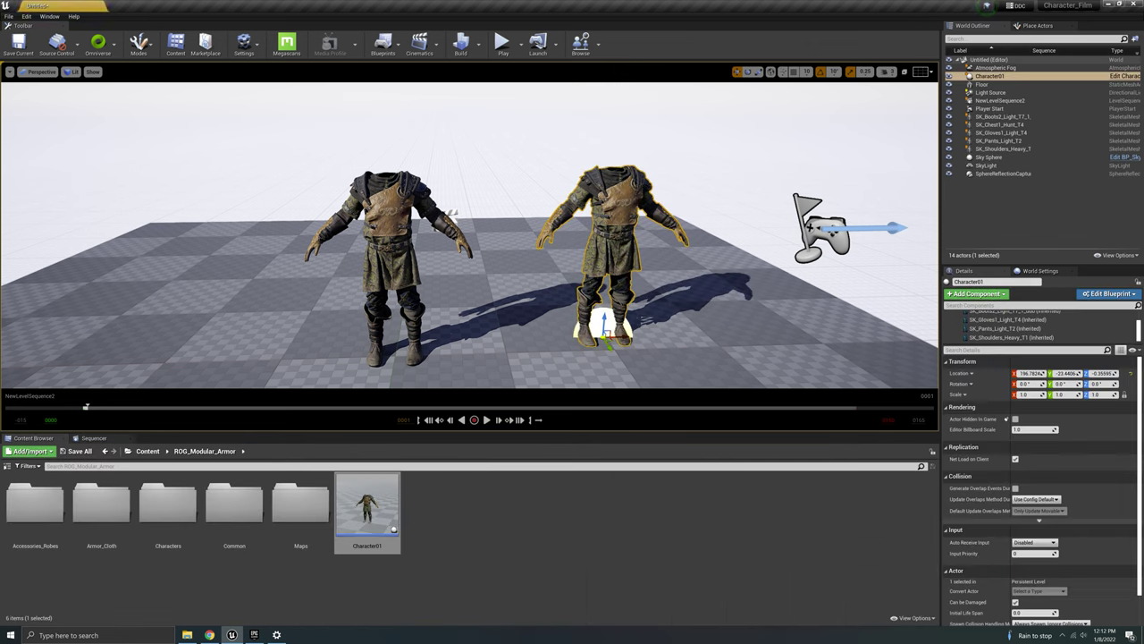
Add Character01 to NewLevelSequence2 in Sequencer with a track for its SK_Chest1_Hunt_T4 component.
click(94, 438)
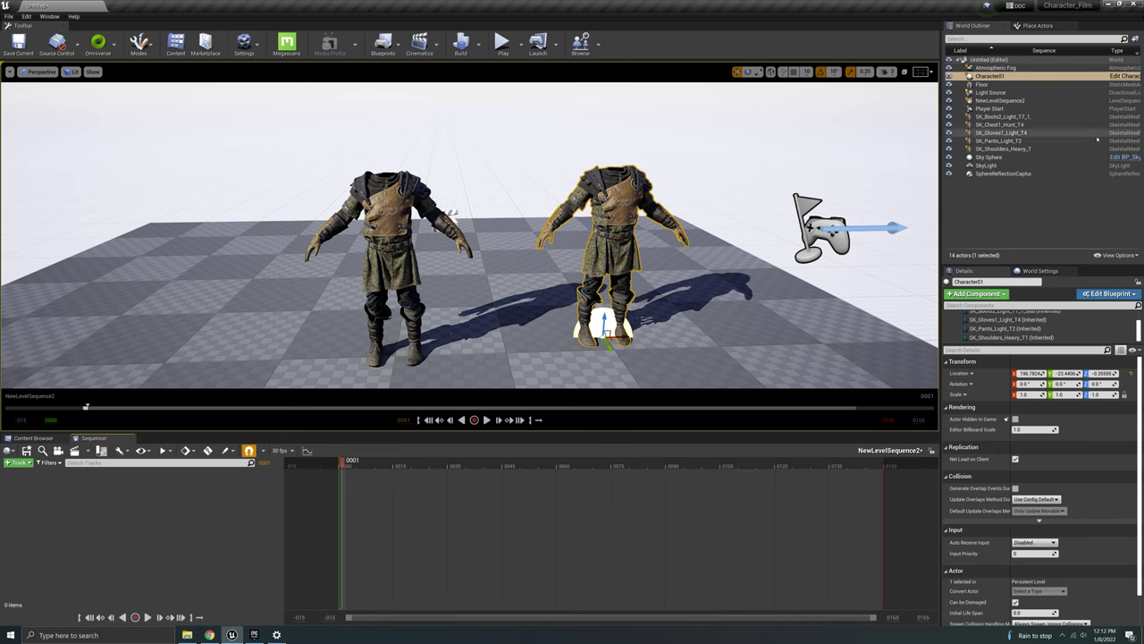
drag(989, 76, 151, 521)
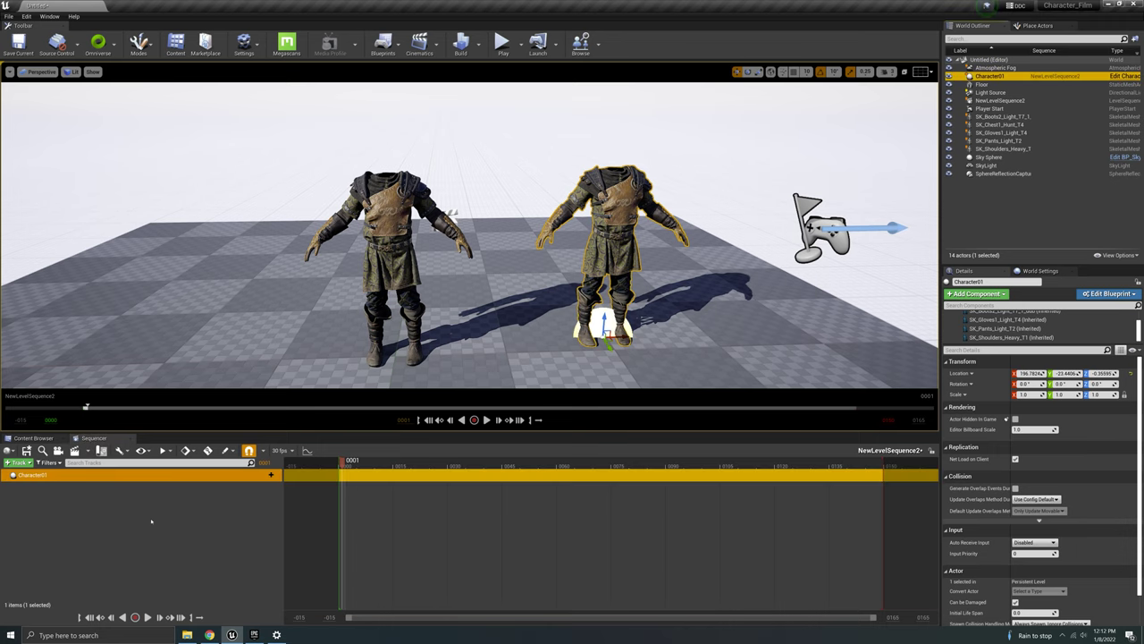
click(267, 474)
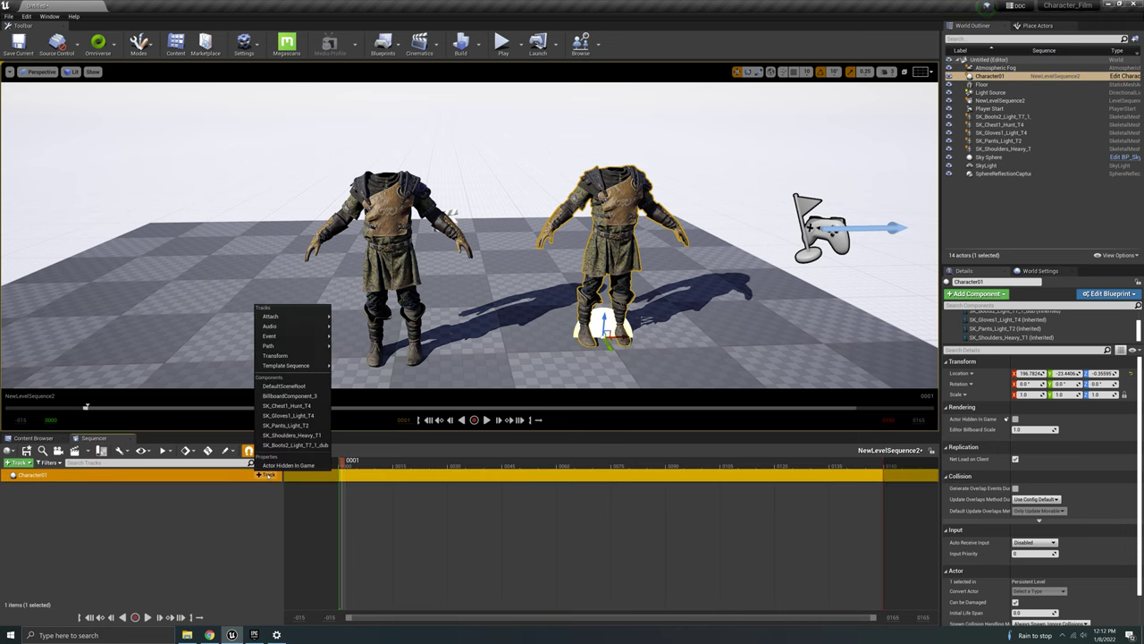
click(284, 405)
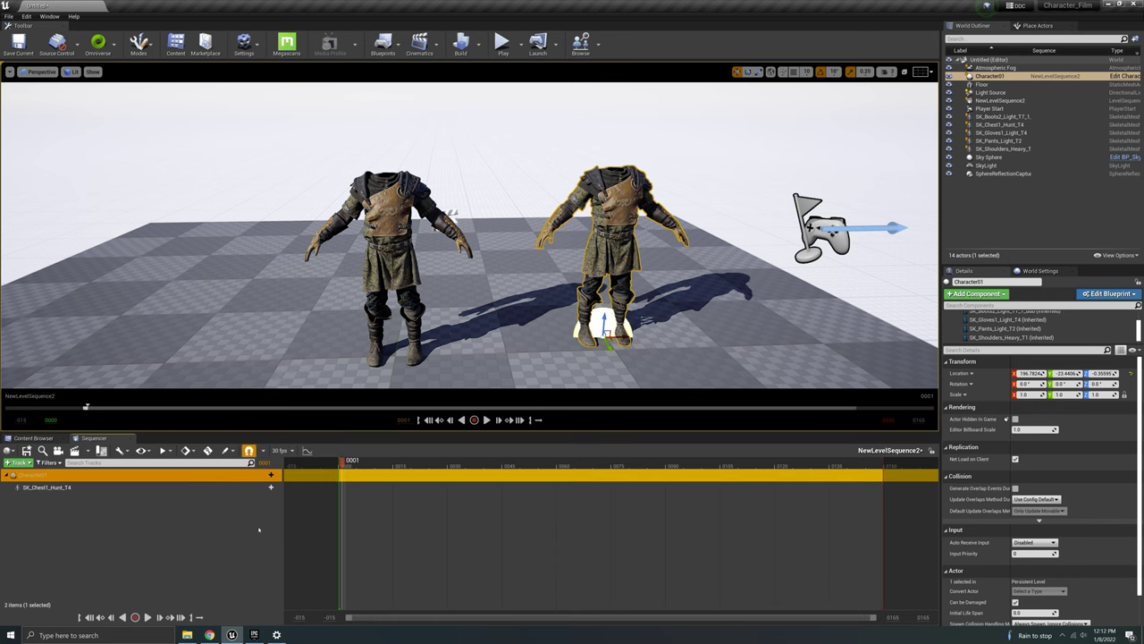
Add the Convo_11_Listening_Loop animation to the SK_Chest1_Hunt_T4 track and scrub the timeline to preview it.
click(267, 487)
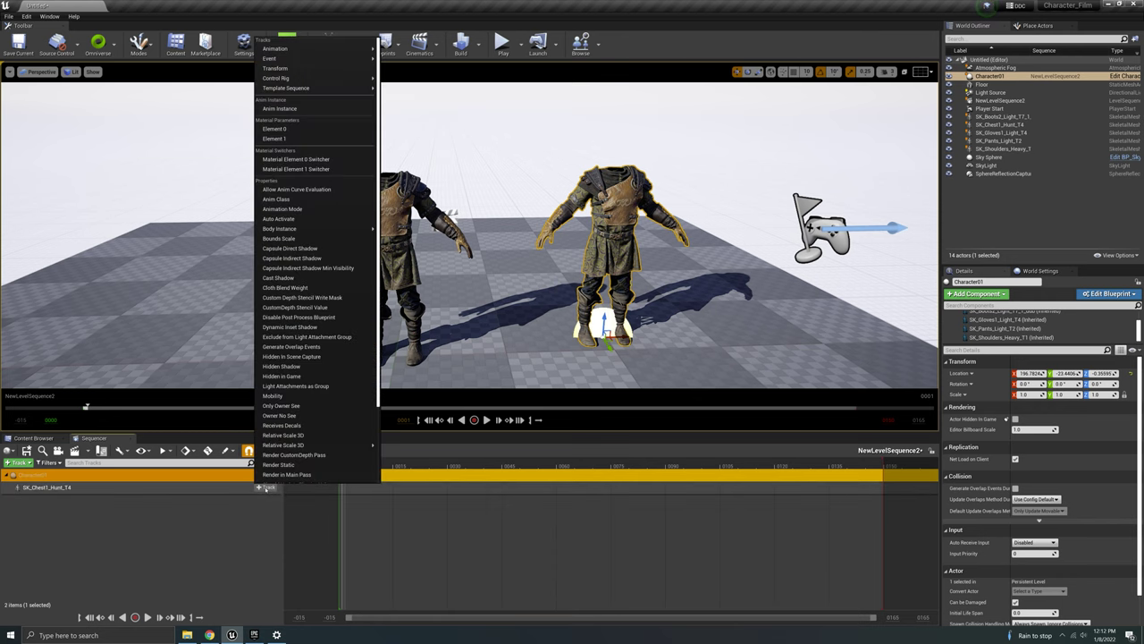
mouse_move(347, 48)
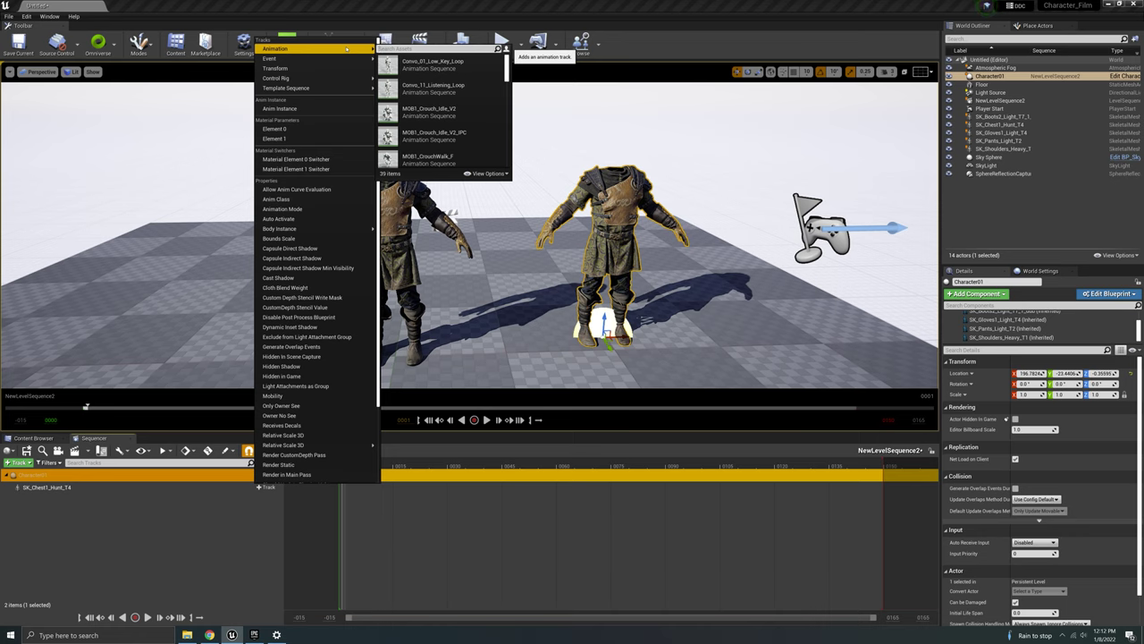
mouse_move(444, 98)
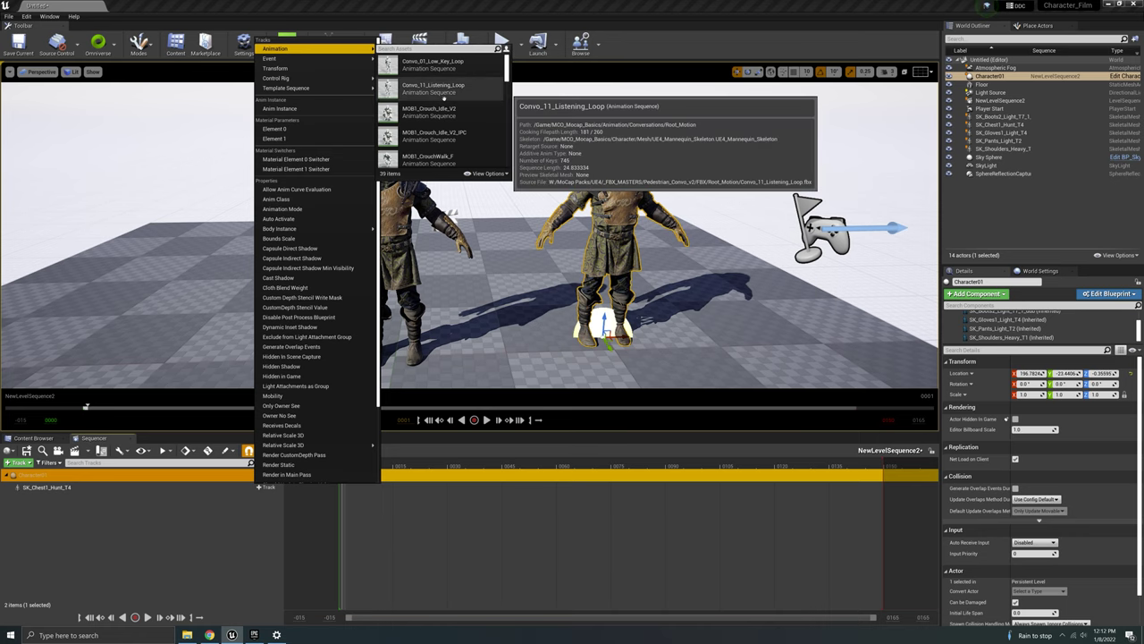
click(445, 98)
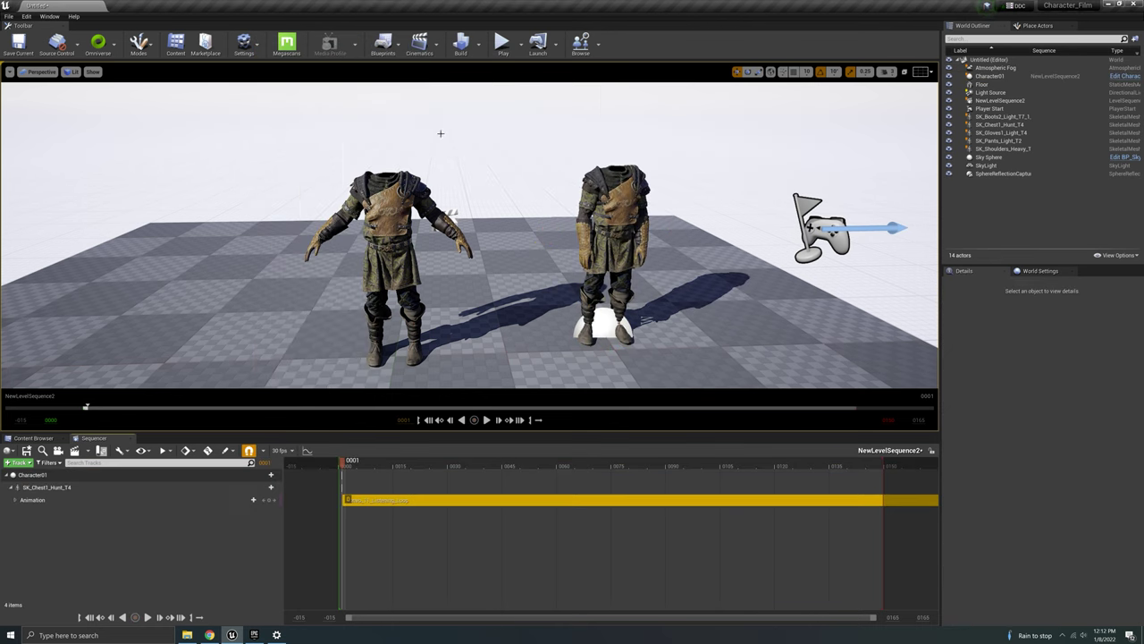
drag(344, 461, 516, 547)
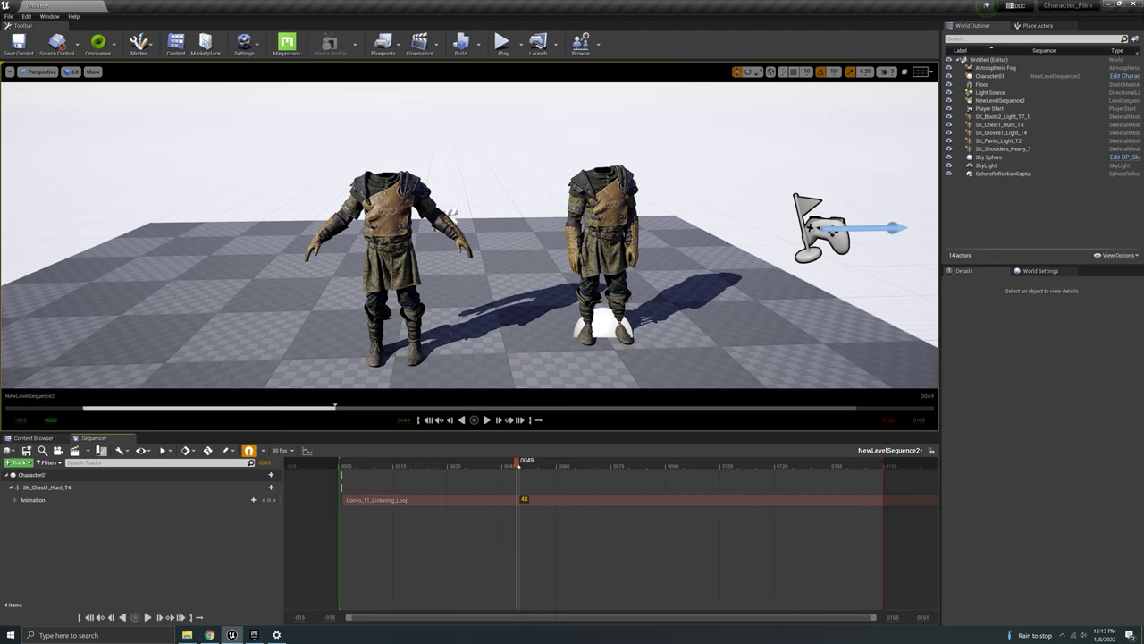
drag(528, 465, 362, 522)
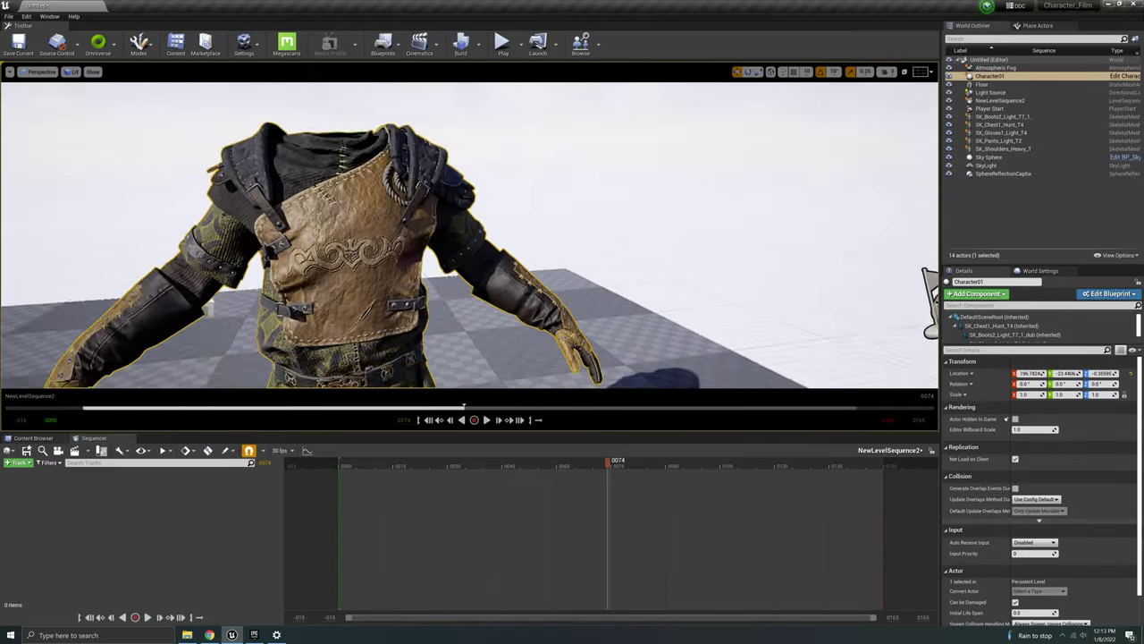
Examine Character01's chest, shoulder and glove armor up close from several angles in the level.
key(s)
right_drag(469, 235, 474, 286)
key(w)
key(w)
right_drag(421, 303, 384, 305)
key(d)
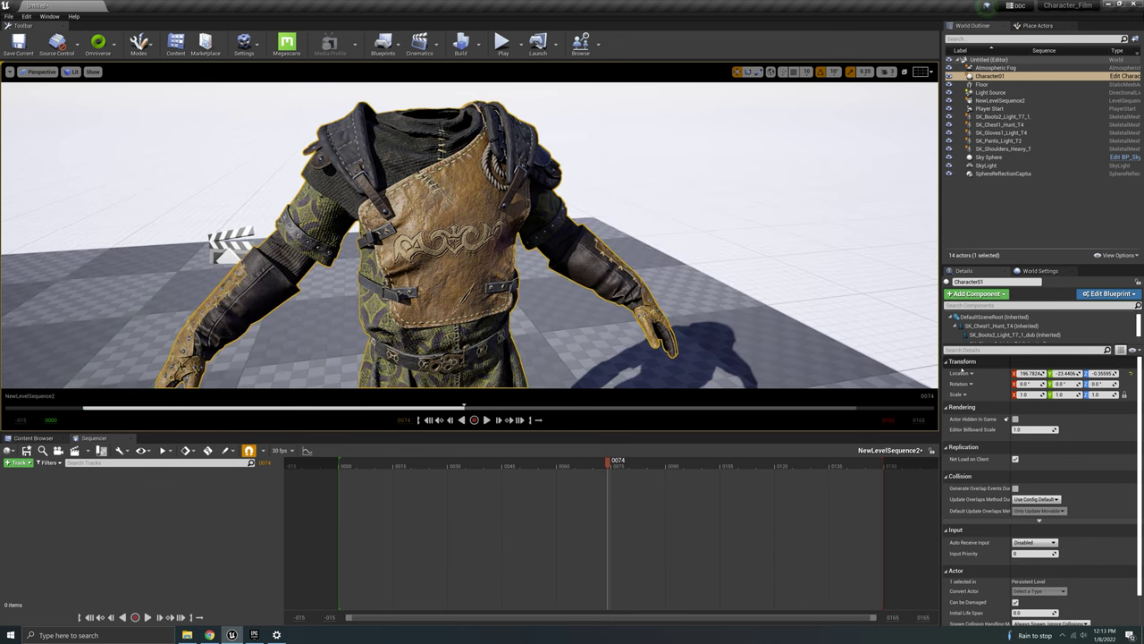
key(s)
right_drag(295, 322, 257, 313)
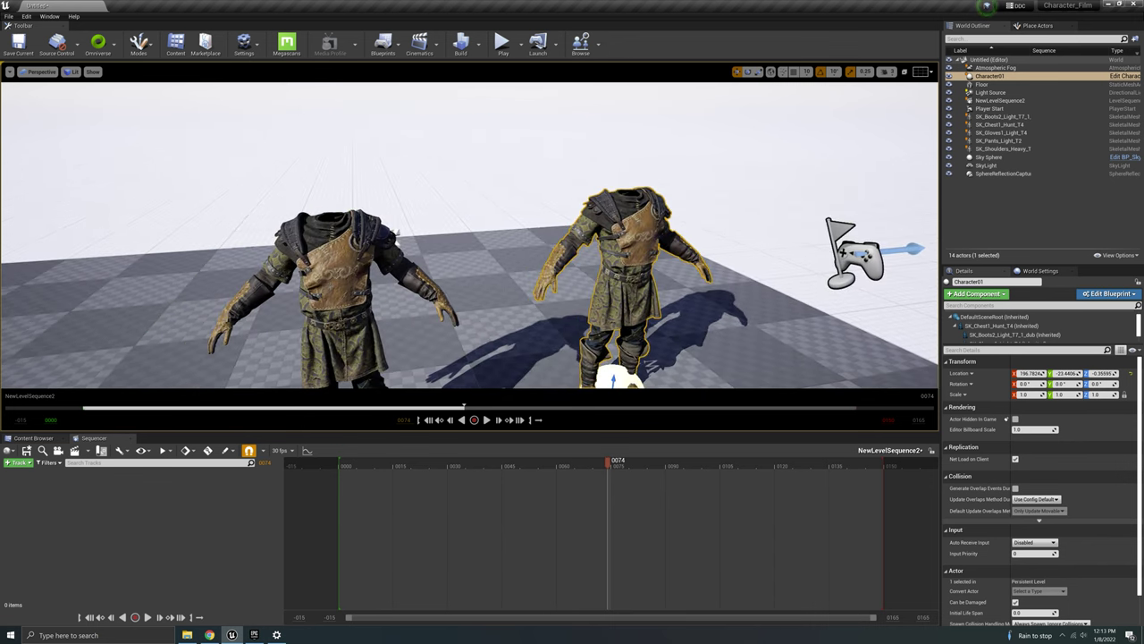
Open the Element 0 material instance of the original outfit's chest mesh and arrange its editor so the outfit stays in view.
click(336, 272)
scroll(993, 563, down, 2)
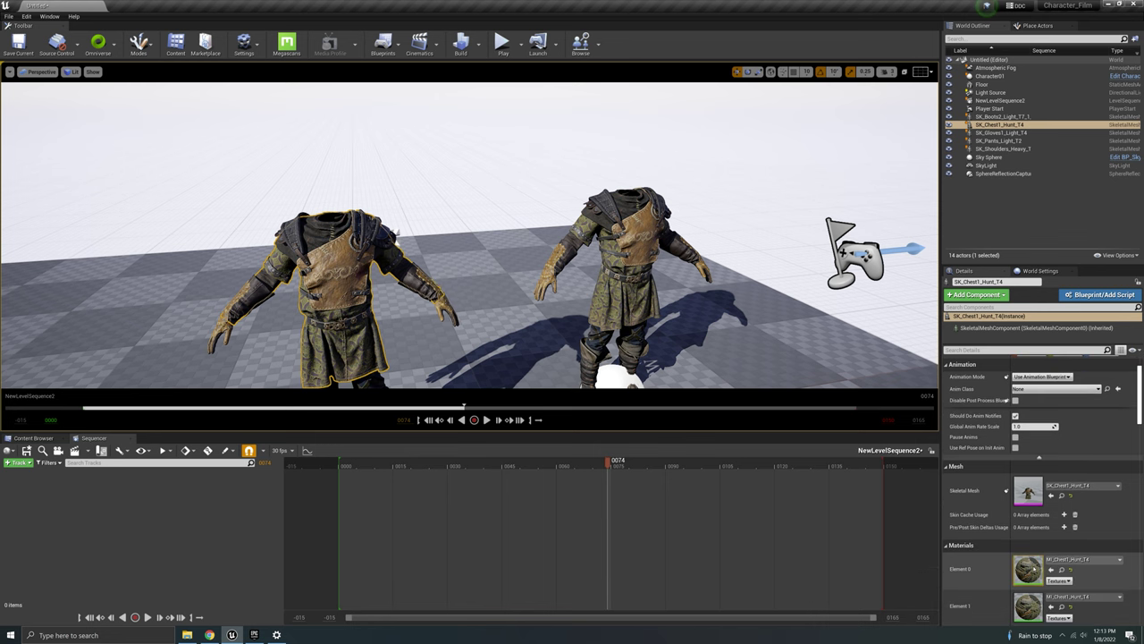
double_click(1028, 568)
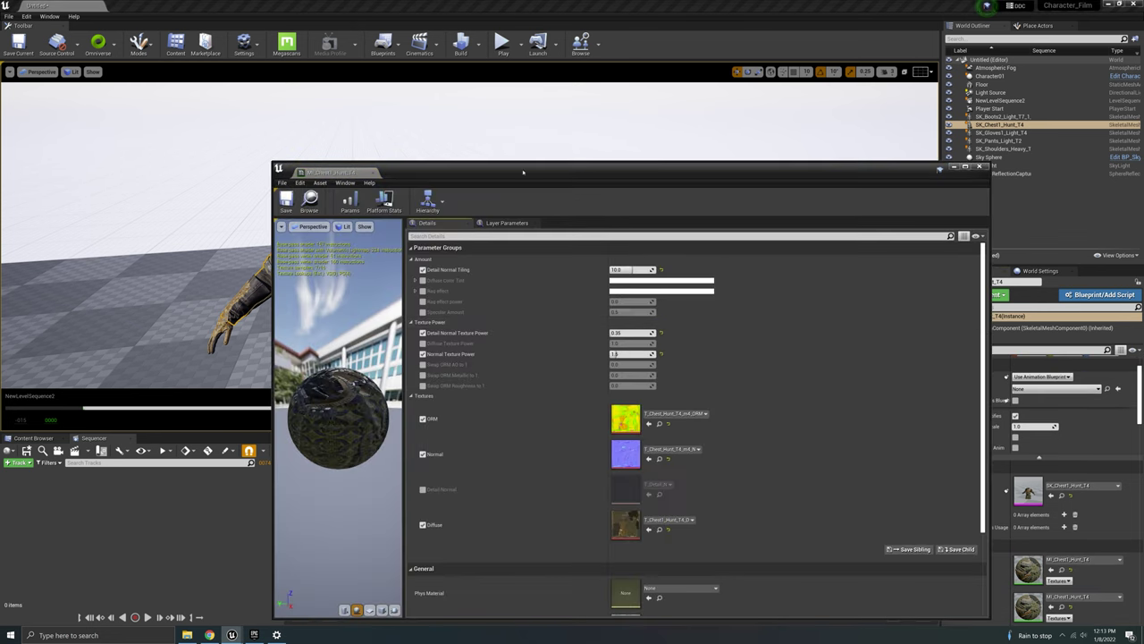
drag(366, 172, 561, 172)
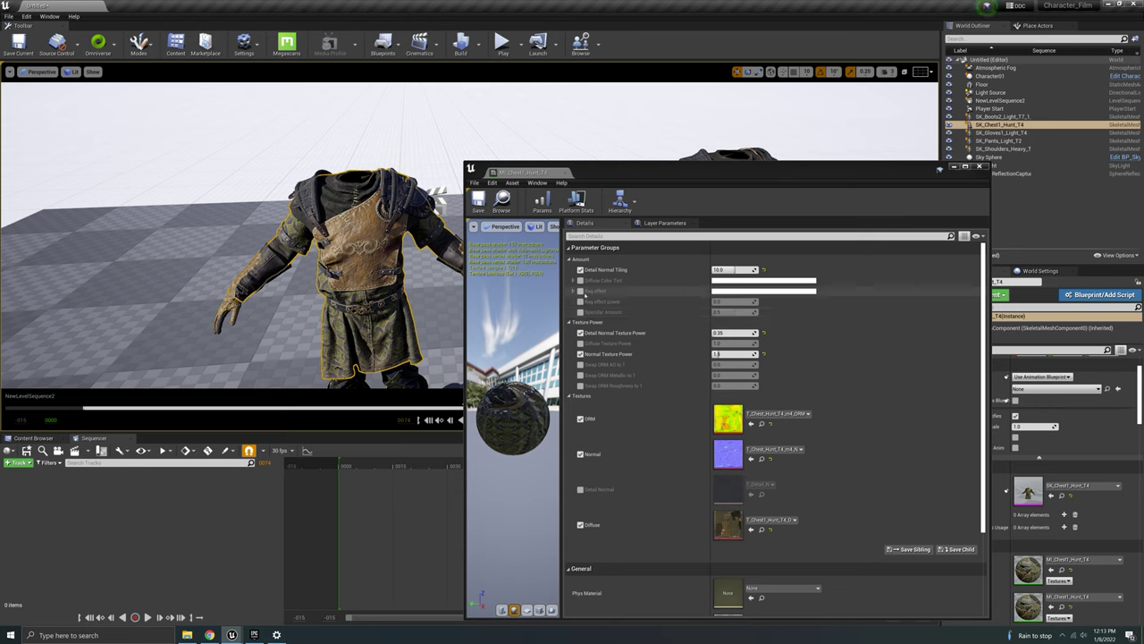
Enable Rag effect and Rag effect power on the chest material, raise the power to about 0.85 and inspect the garment's lower edge.
click(580, 291)
click(580, 301)
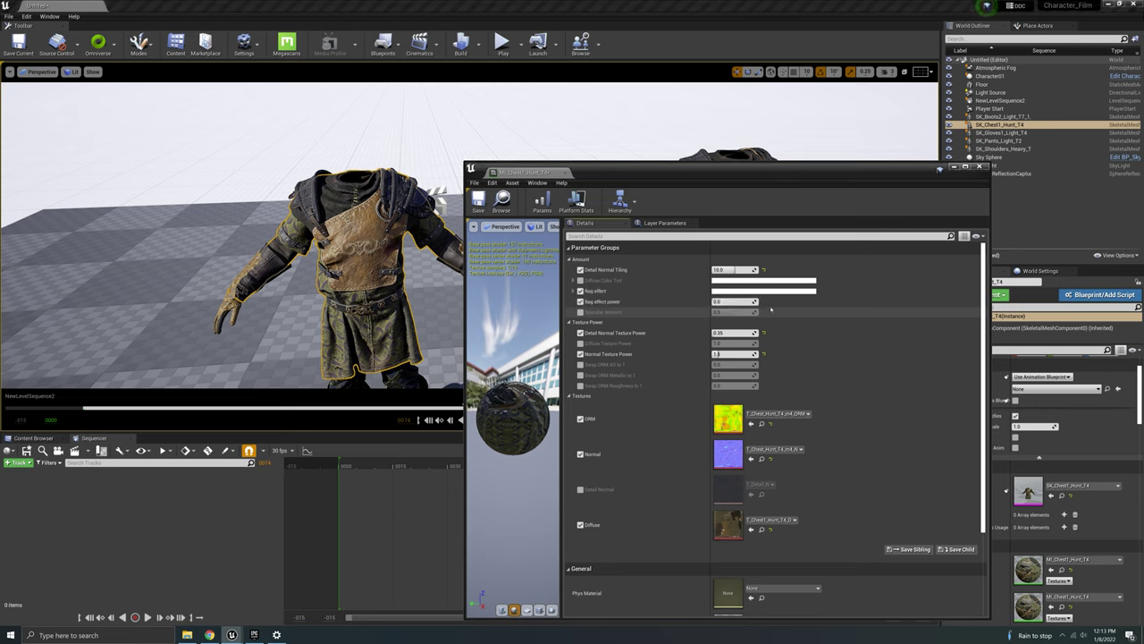
drag(736, 302, 737, 302)
key(w)
right_drag(365, 328, 356, 400)
key(a)
mouse_move(388, 310)
right_down()
mouse_move(413, 268)
mouse_move(472, 276)
mouse_move(413, 297)
mouse_move(401, 324)
mouse_move(391, 304)
right_up()
key(d)
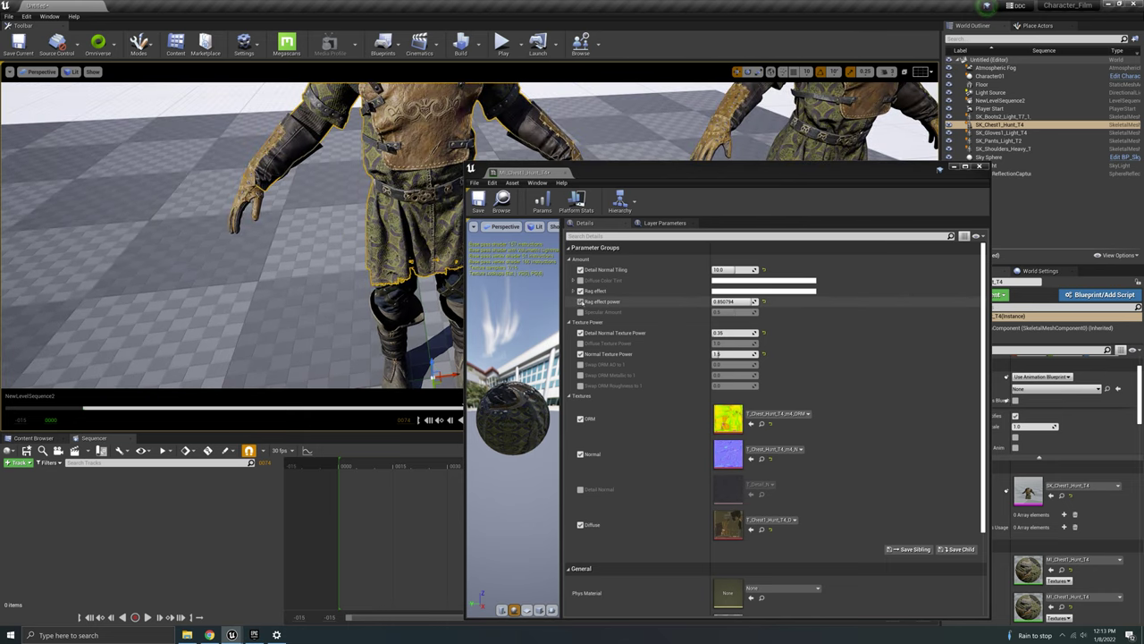
Disable the Rag effect power override on the chest material instance.
click(580, 302)
drag(627, 292, 621, 292)
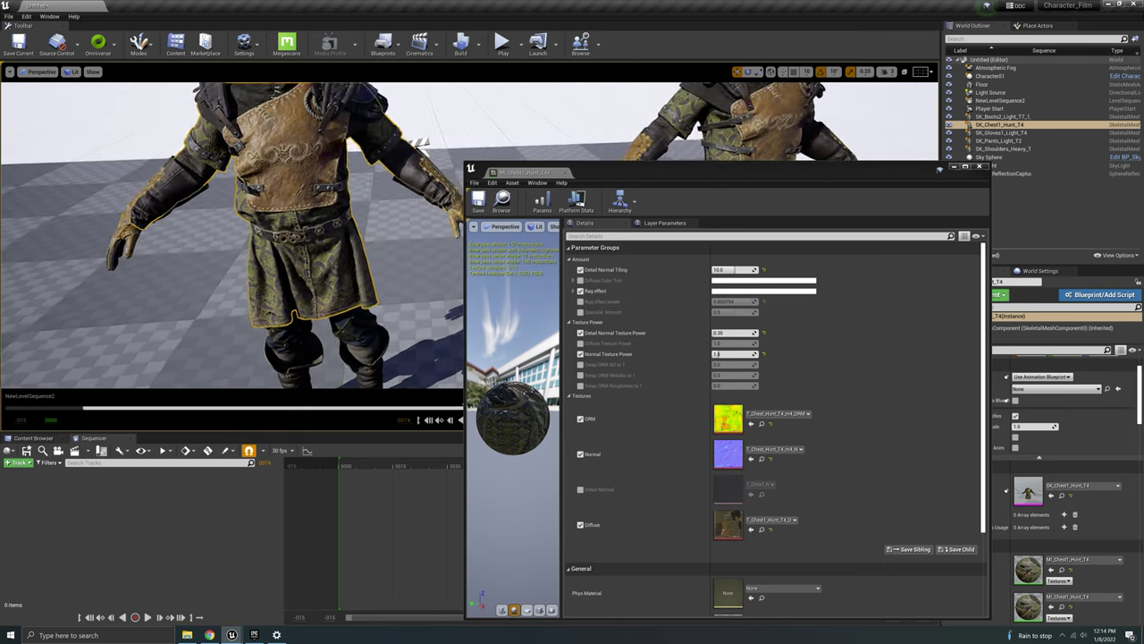
Enable Diffuse Color Tint on the chest material instance and set it to a muted reddish brown, about R 0.65, G 0.32, B 0.20.
click(573, 280)
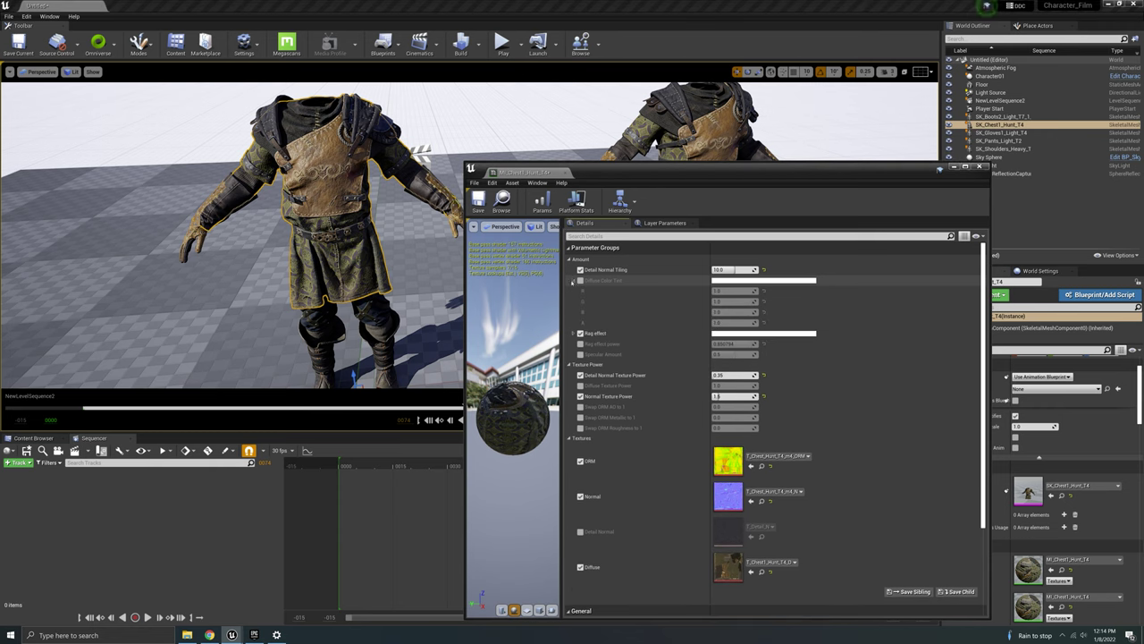
click(573, 280)
click(574, 281)
click(580, 281)
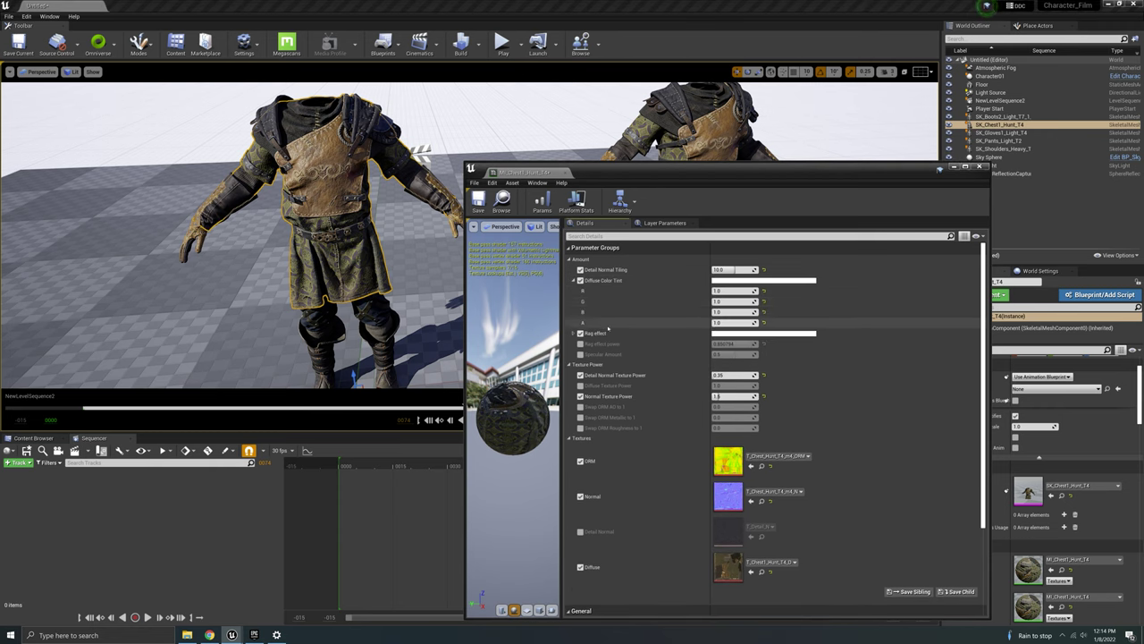
click(729, 281)
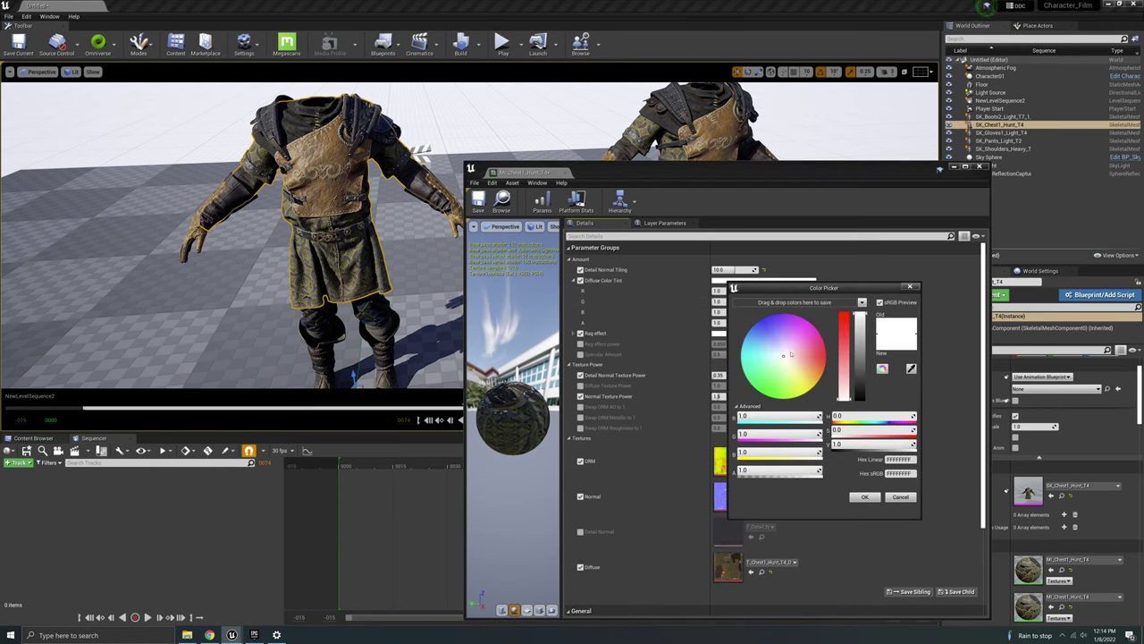
drag(782, 360, 810, 357)
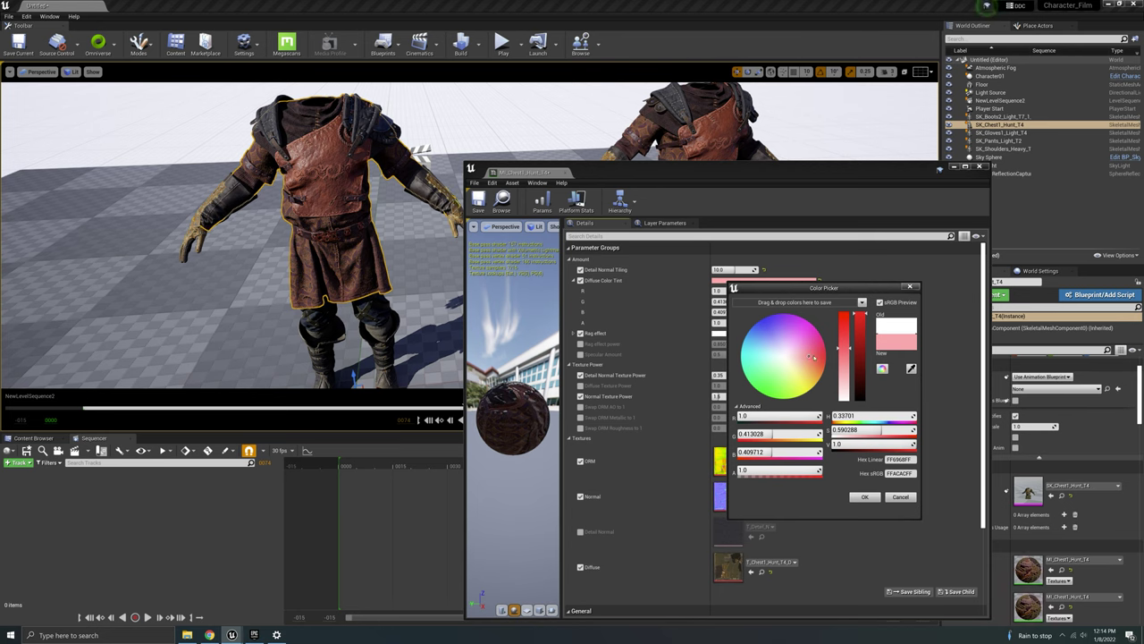
drag(813, 358, 813, 364)
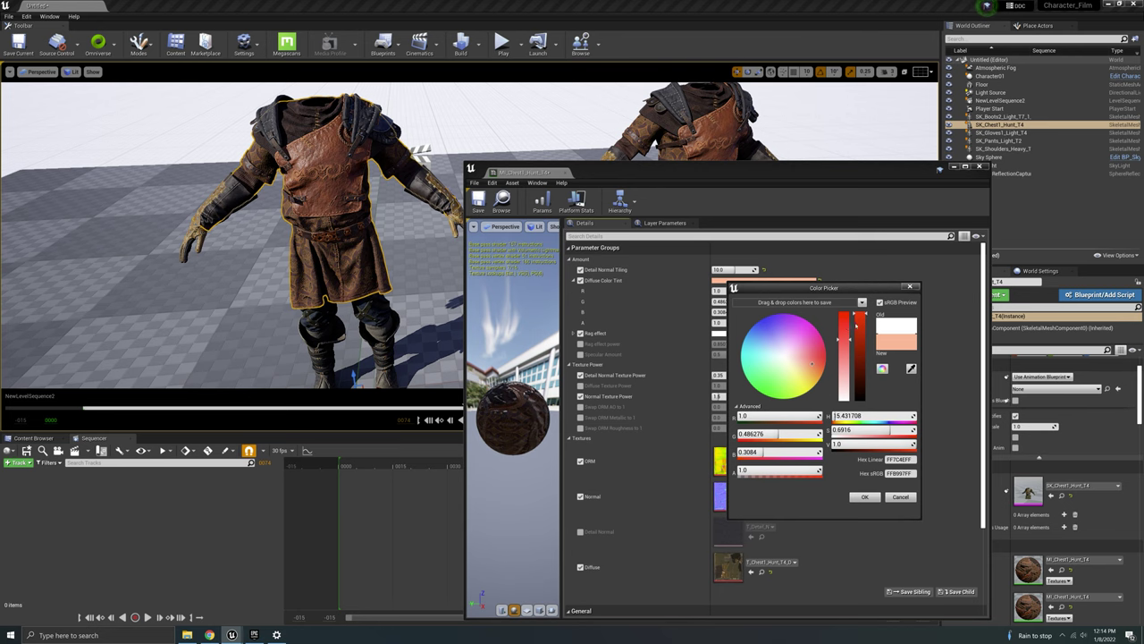
drag(856, 326, 866, 350)
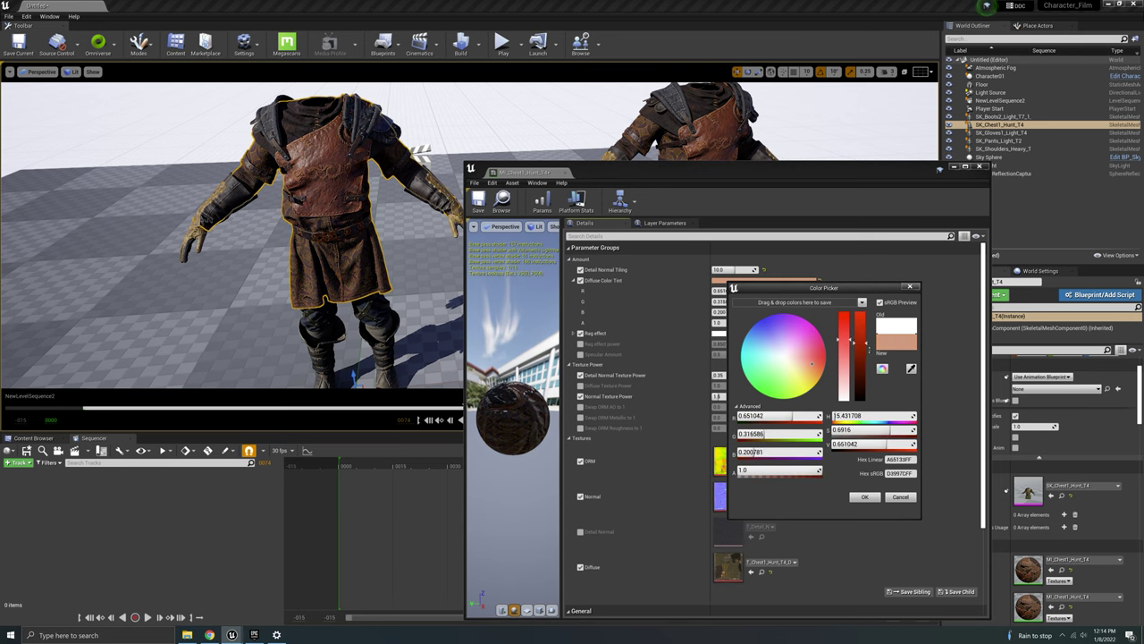
click(854, 496)
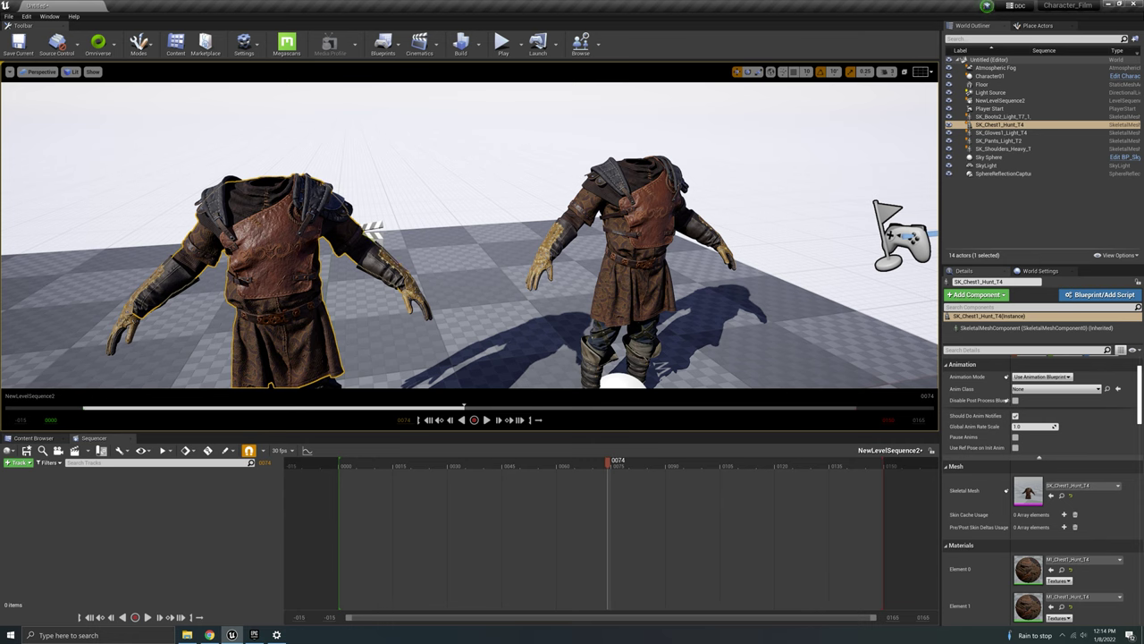
Open the original outfit's glove material instance, enable Diffuse Color Tint with a light red of about R 1.0, G 0.44, B 0.42, and close it.
click(636, 234)
right_drag(636, 234, 566, 289)
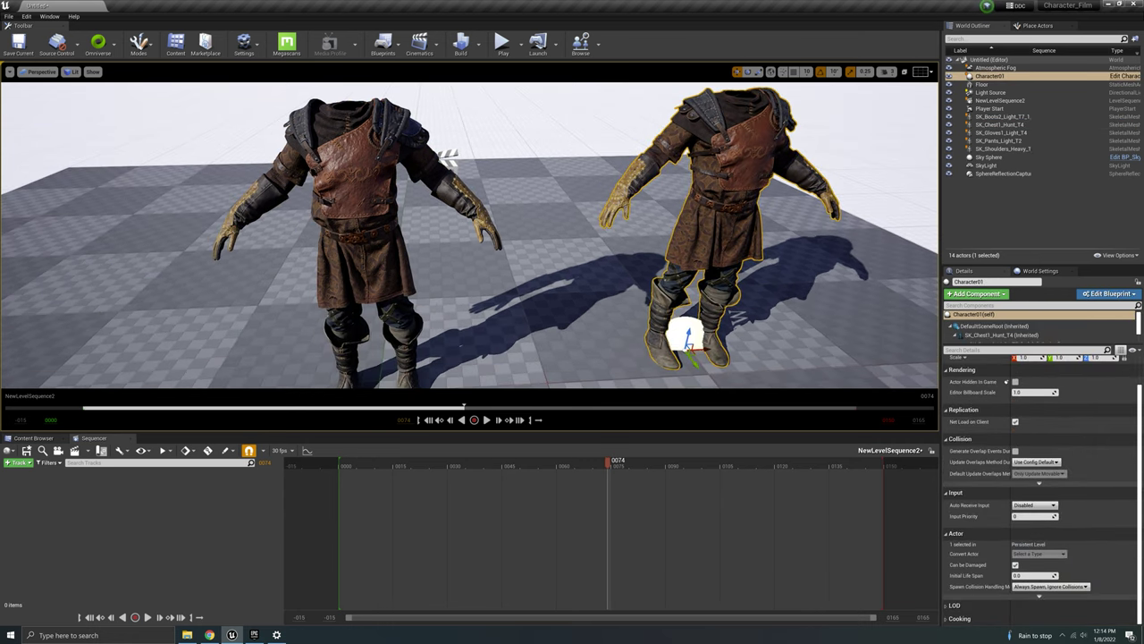
click(484, 227)
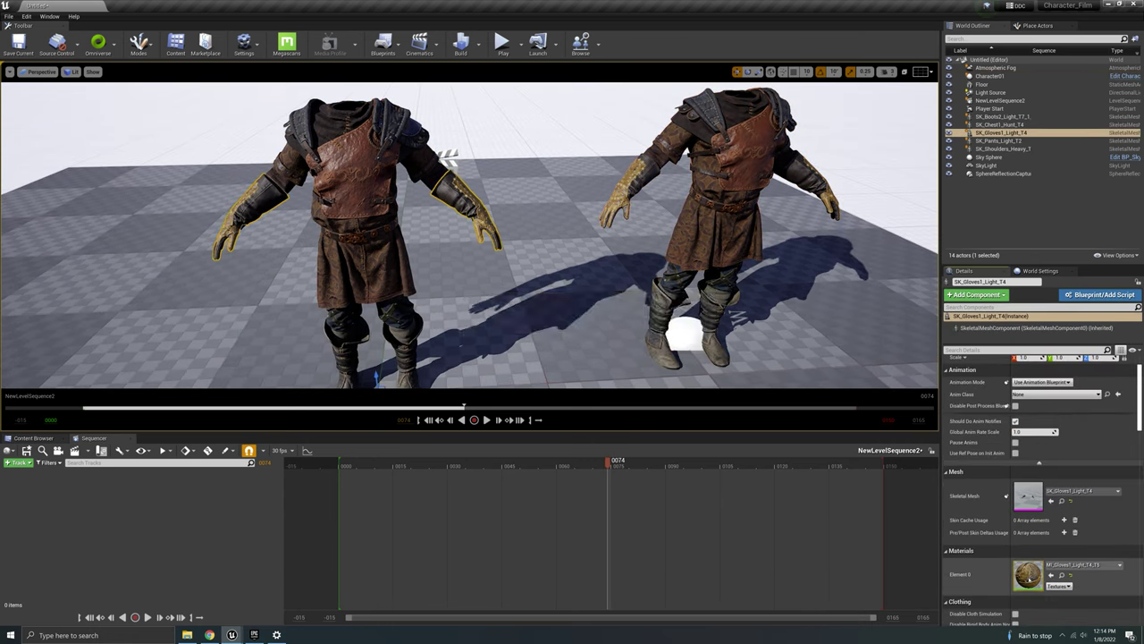
double_click(1029, 579)
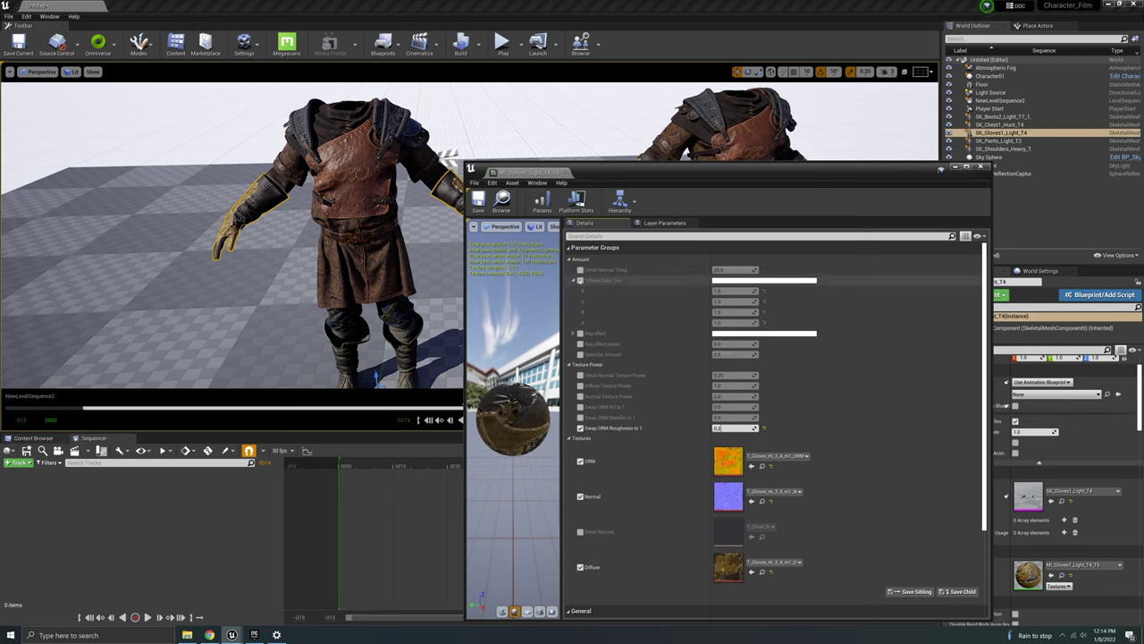
click(580, 280)
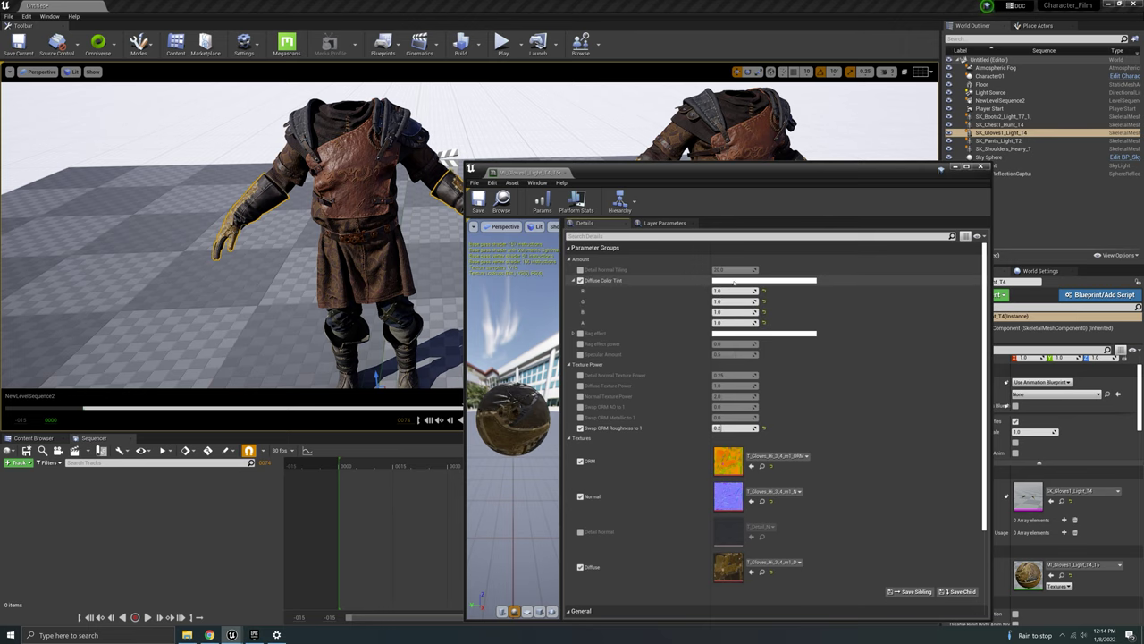
click(738, 281)
drag(791, 358, 816, 356)
click(872, 497)
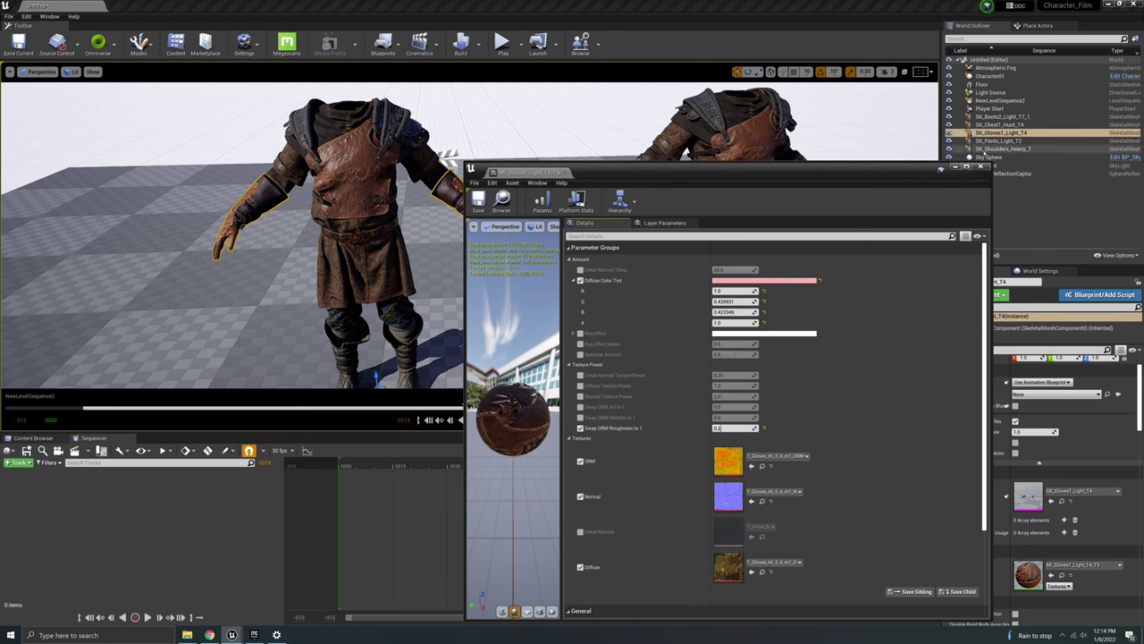
click(981, 167)
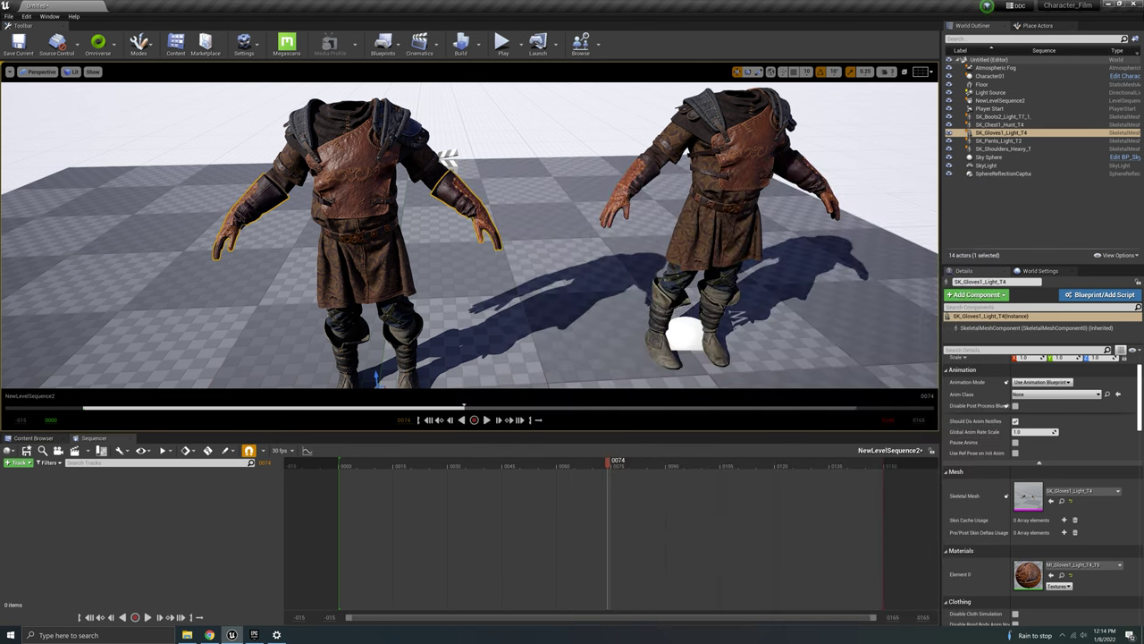
Tint the original outfit's boots material brown through Diffuse Color Tint, about R 0.38, G 0.19, B 0.06, and close its editor.
right_drag(469, 235, 514, 222)
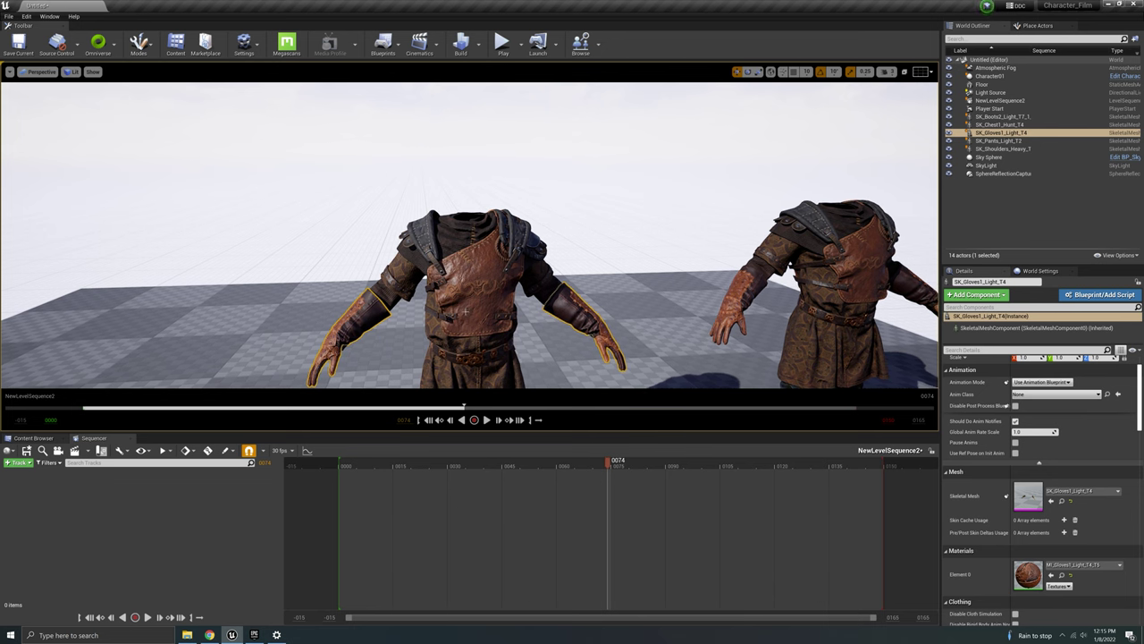
right_drag(465, 314, 468, 380)
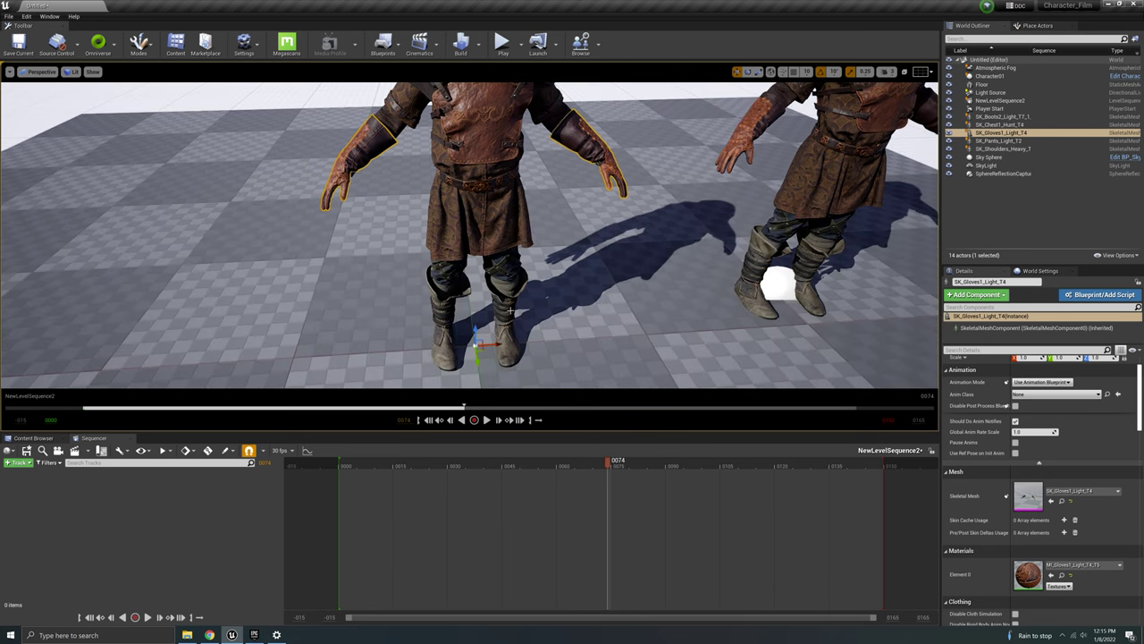
click(507, 307)
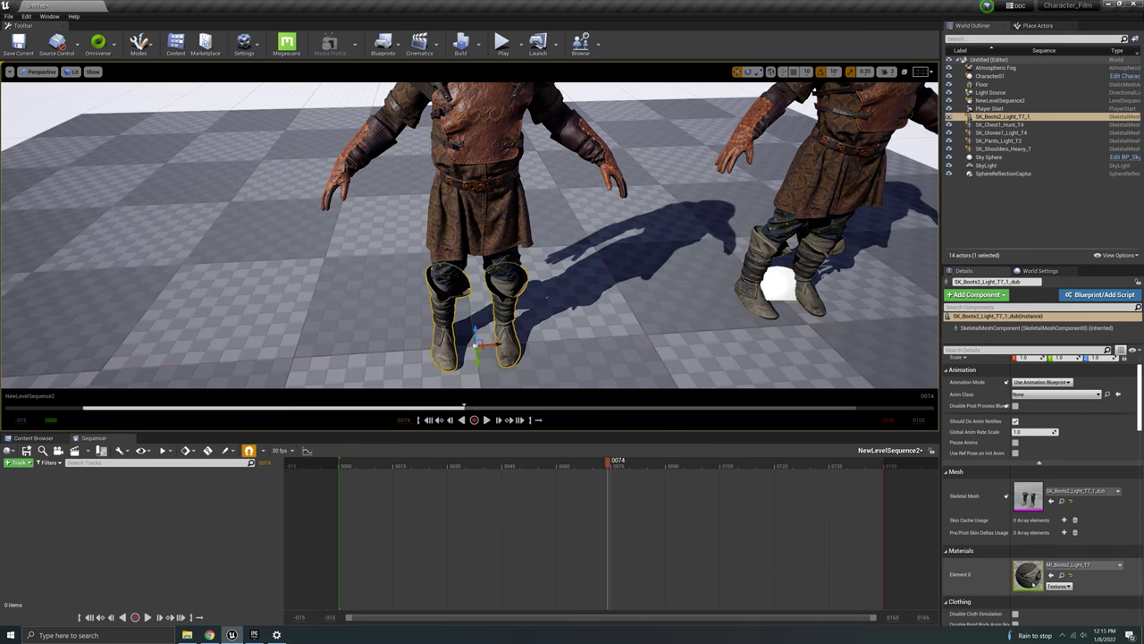
double_click(1027, 574)
click(581, 279)
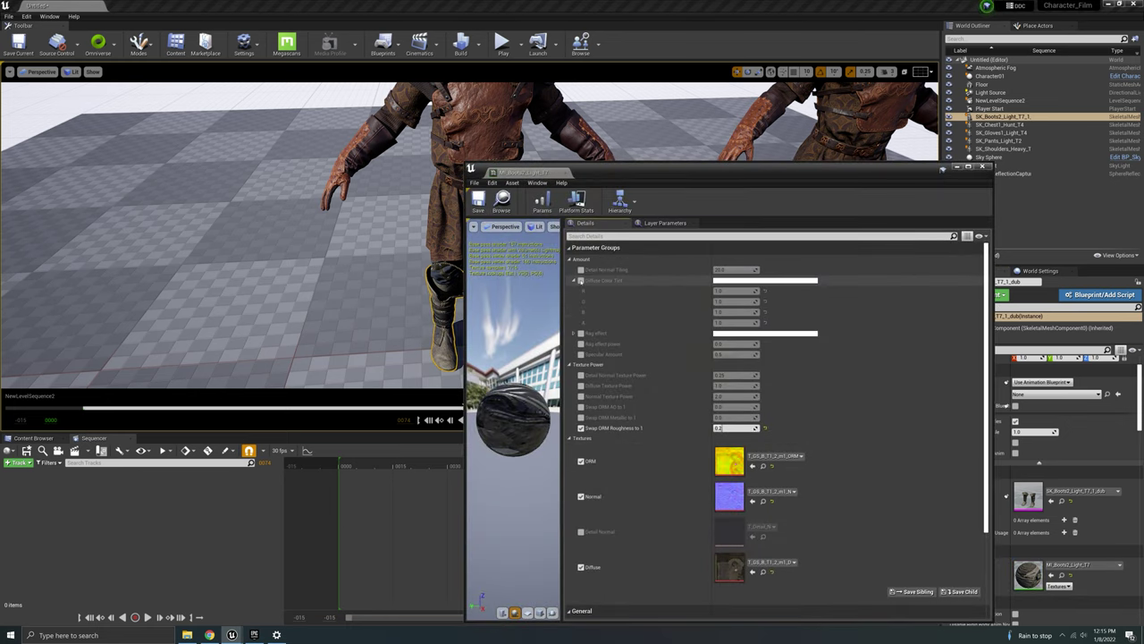
click(733, 282)
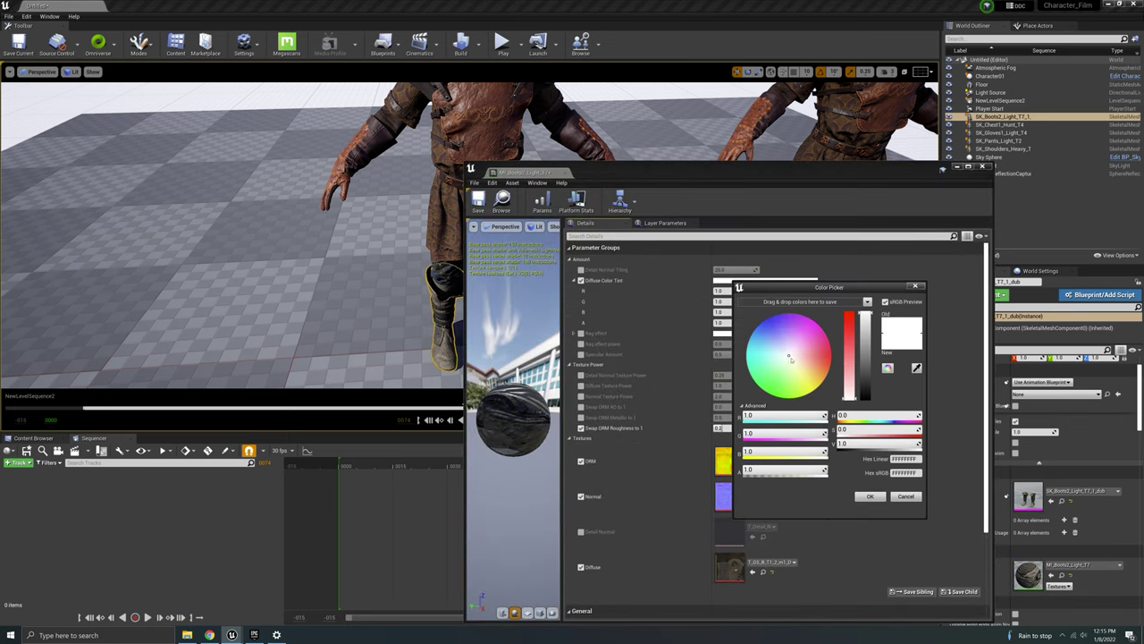
drag(790, 359, 823, 371)
drag(865, 320, 866, 370)
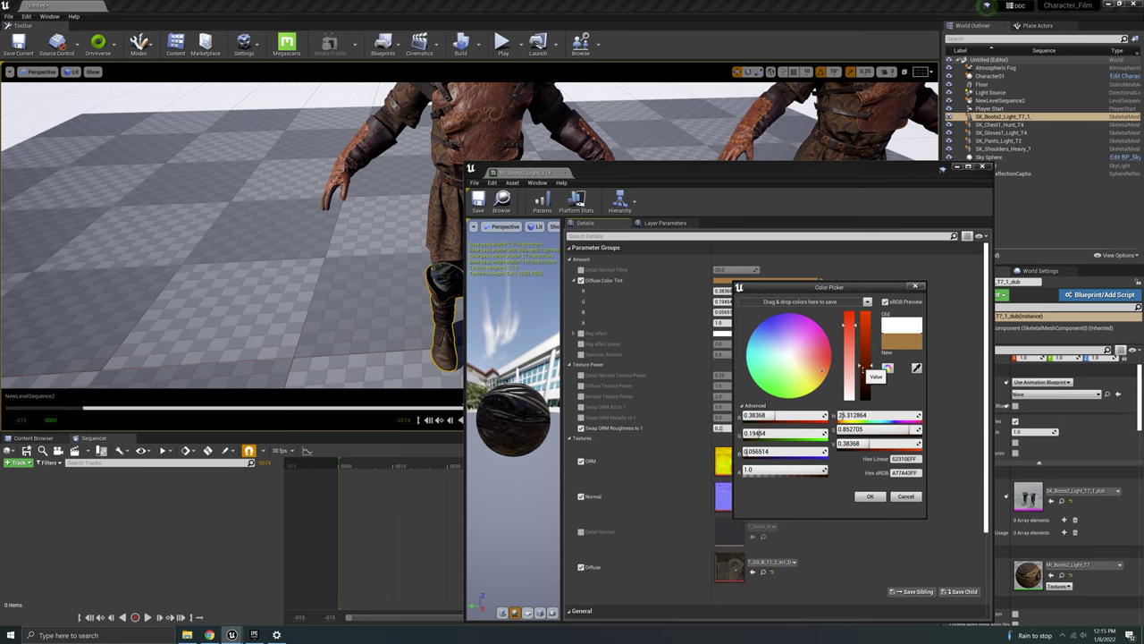
click(870, 496)
click(982, 167)
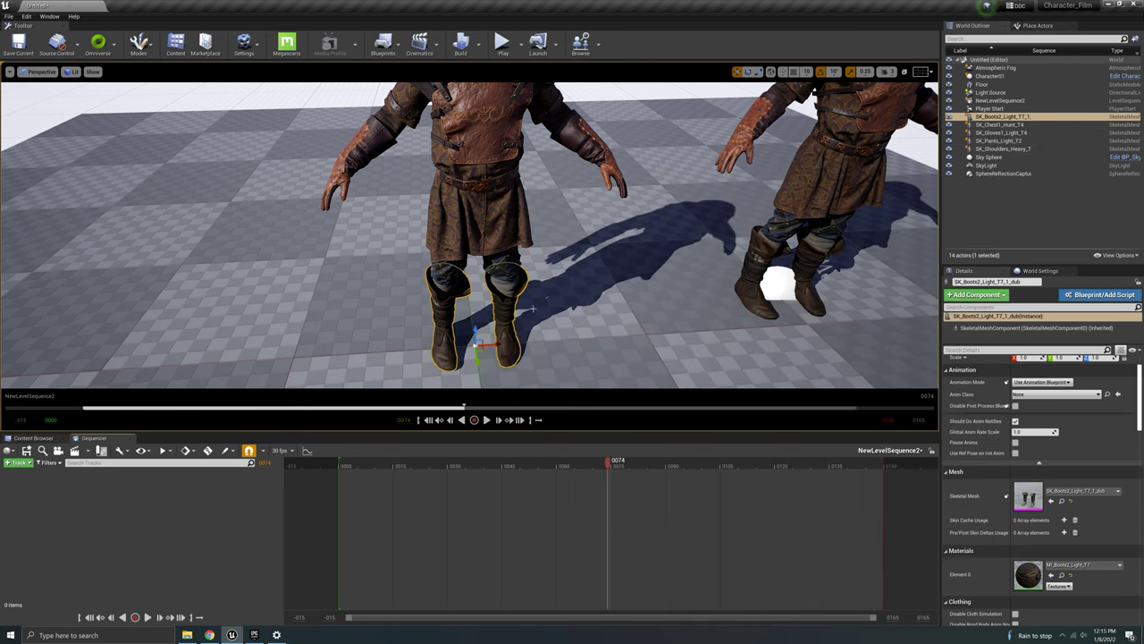
Tint the original outfit's pants material yellow through Diffuse Color Tint, about R 1.0, G 0.71, B 0.18, and close its editor.
click(458, 277)
scroll(597, 295, down, 3)
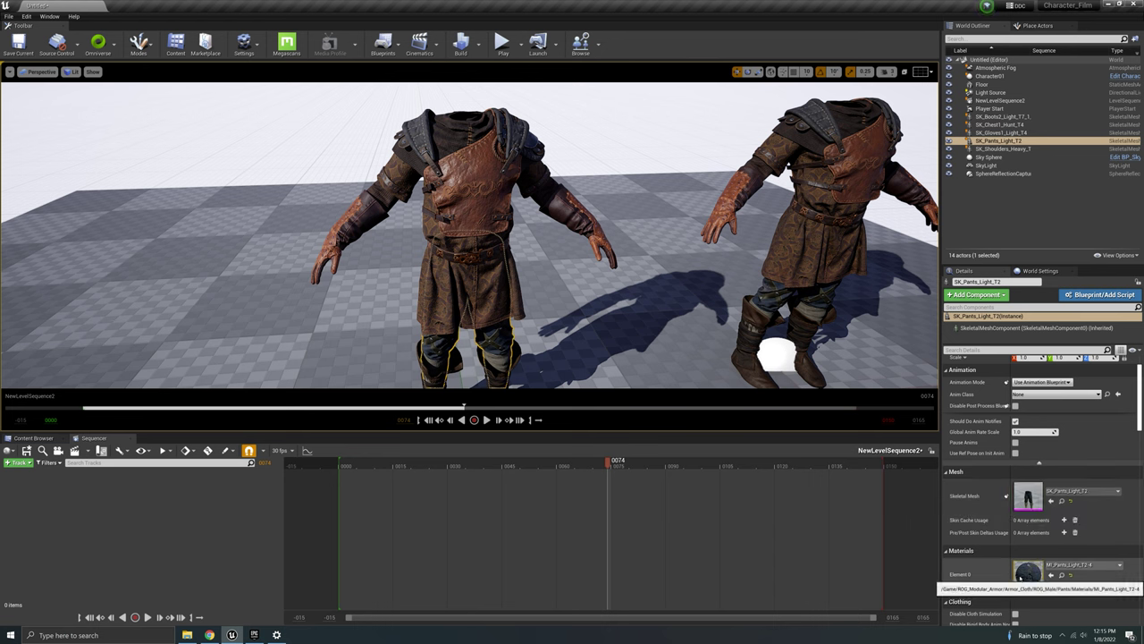
double_click(1028, 574)
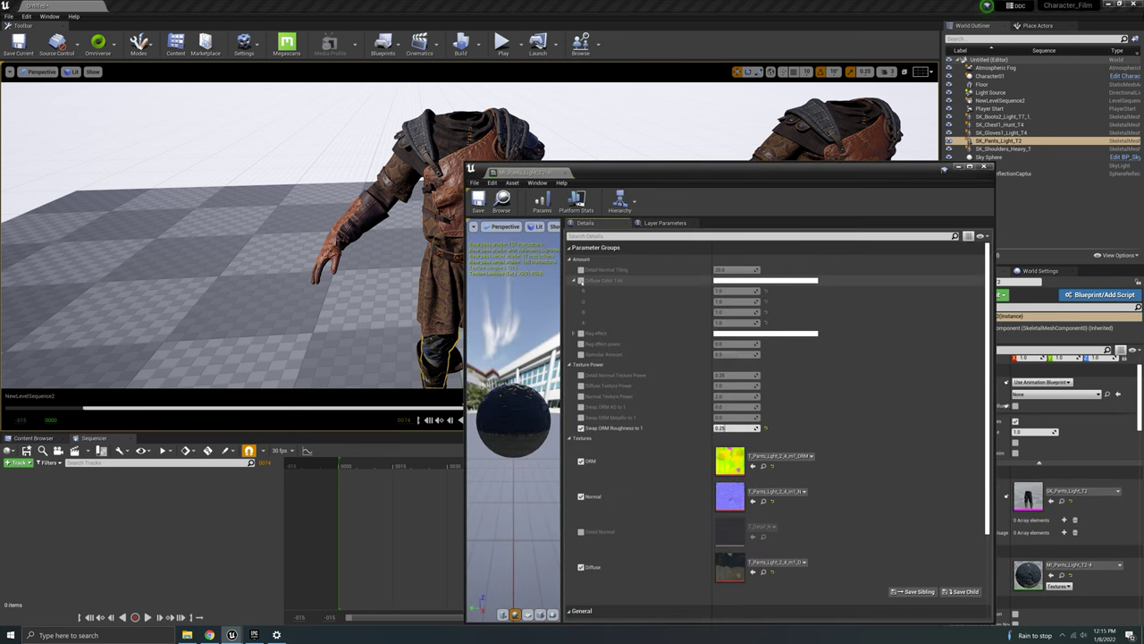
click(581, 279)
click(727, 279)
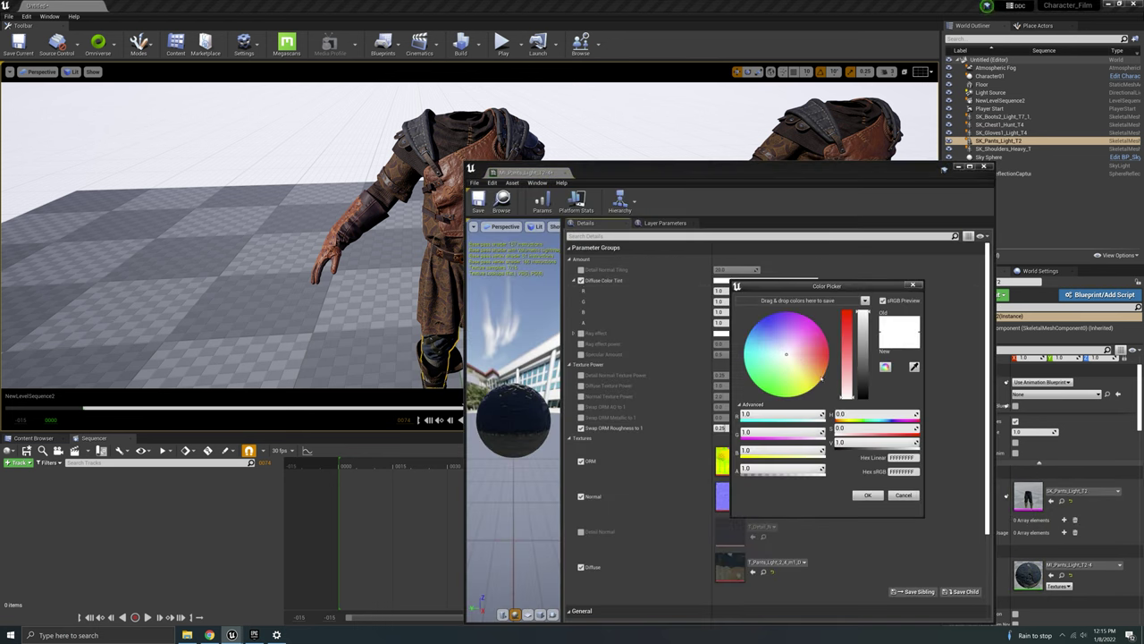
drag(805, 371, 814, 376)
click(867, 495)
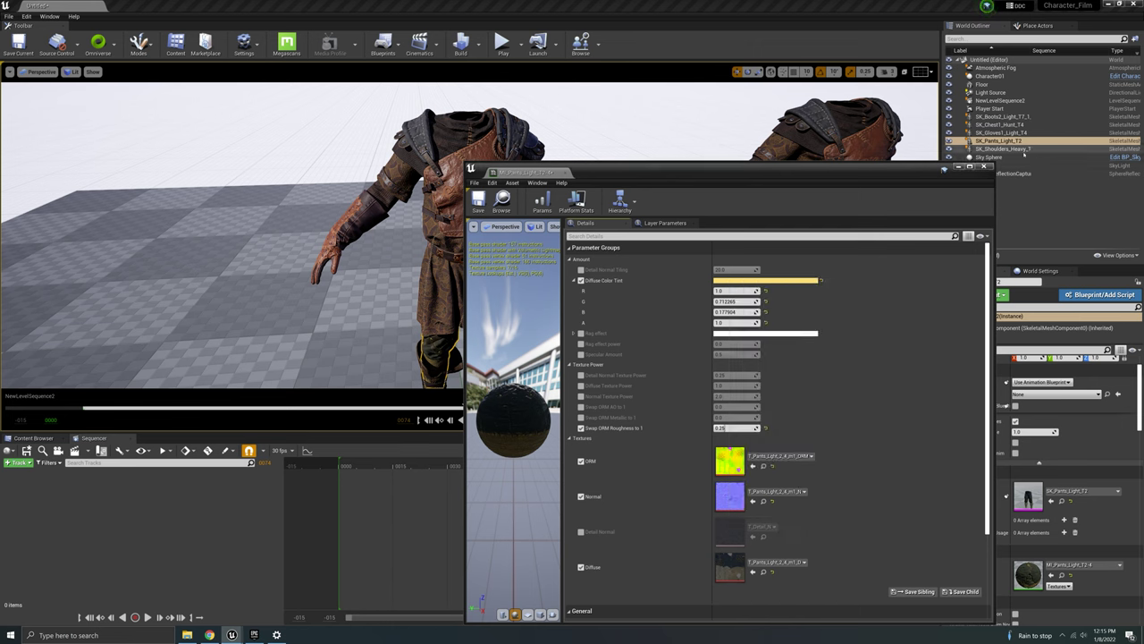
click(983, 167)
Select the original outfit's shoulder armor and look over the recolored outfits in the level.
click(469, 134)
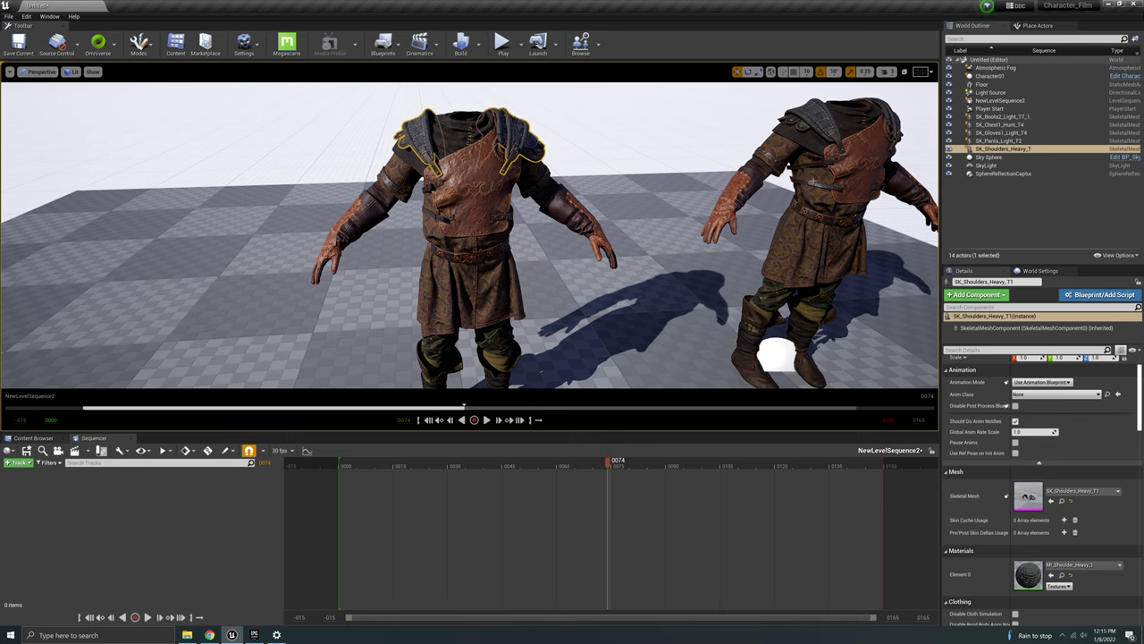
mouse_move(813, 181)
right_down()
mouse_move(867, 148)
mouse_move(859, 163)
mouse_move(809, 165)
right_up()
right_drag(429, 286, 393, 284)
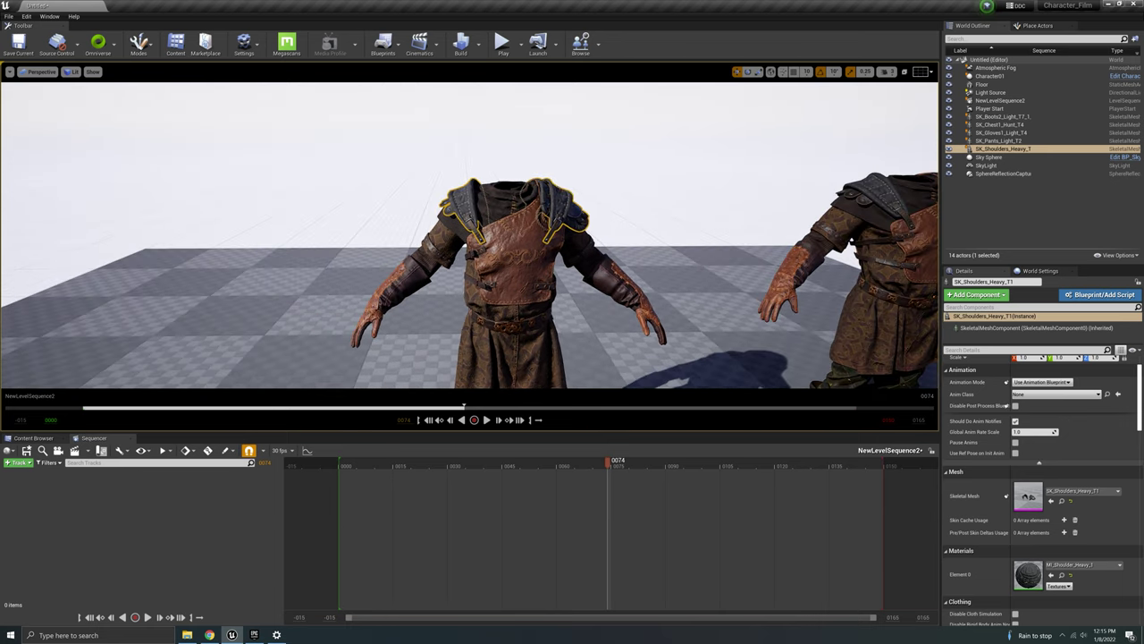
click(431, 286)
right_drag(517, 224, 550, 193)
right_drag(625, 286, 626, 309)
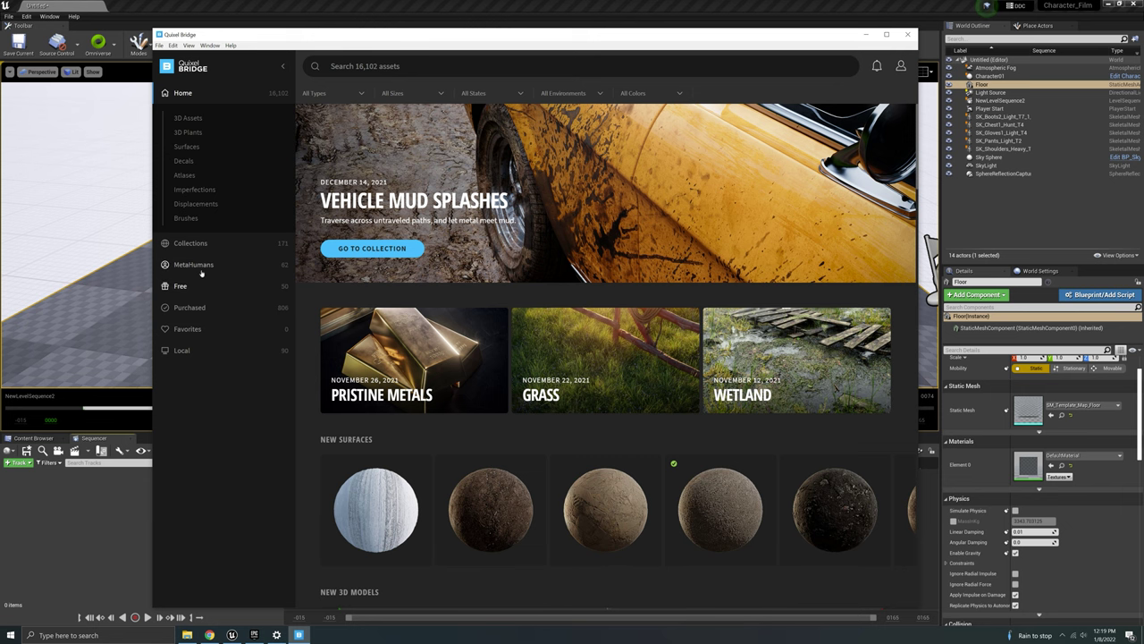
In Quixel Bridge, browse the MetaHuman presets and My MetaHumans, and open the details of the Cooper preset.
click(193, 265)
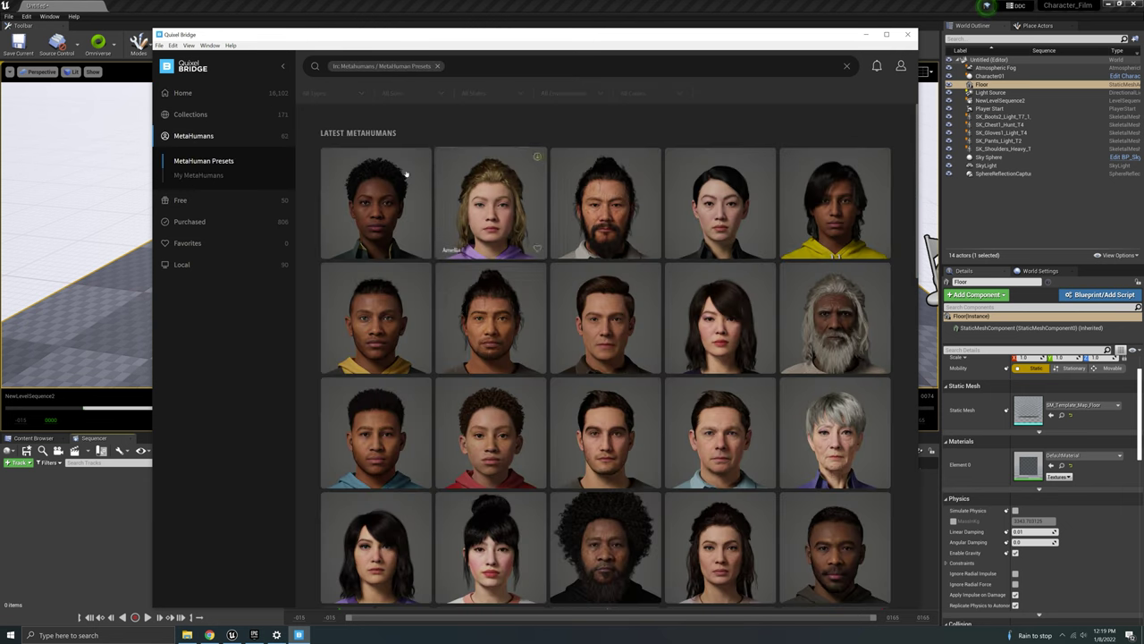
click(198, 175)
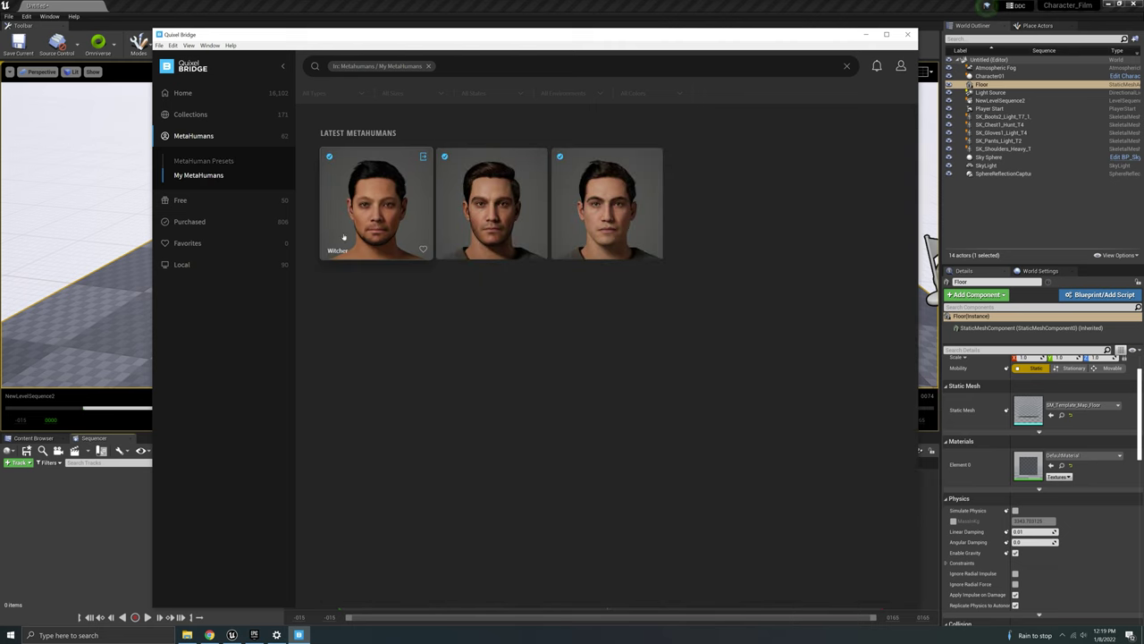
click(206, 161)
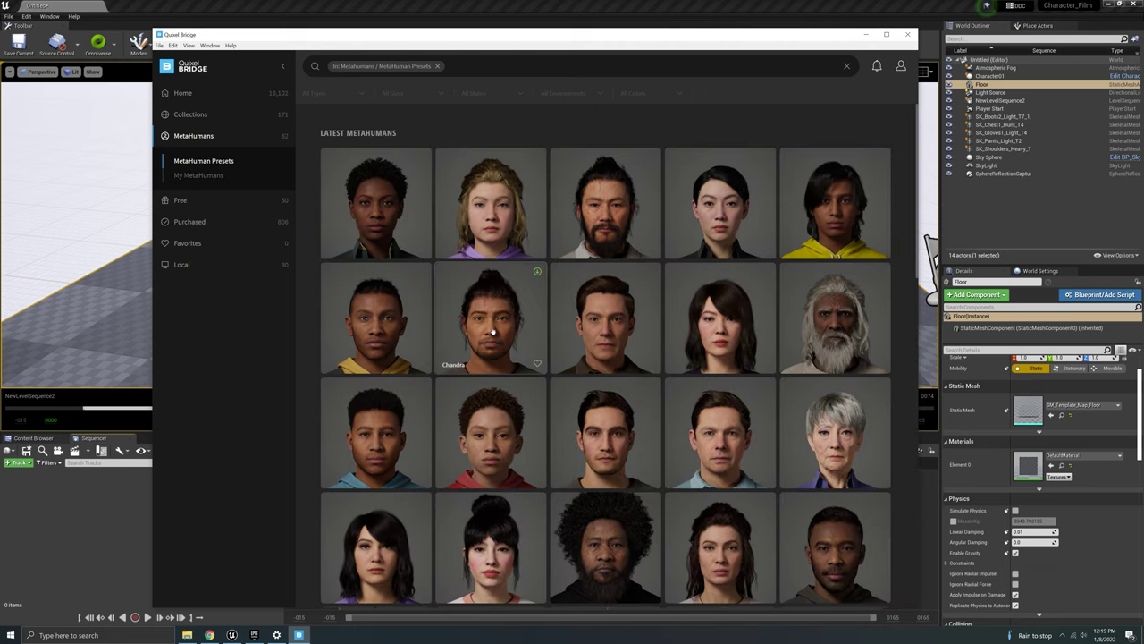
click(611, 333)
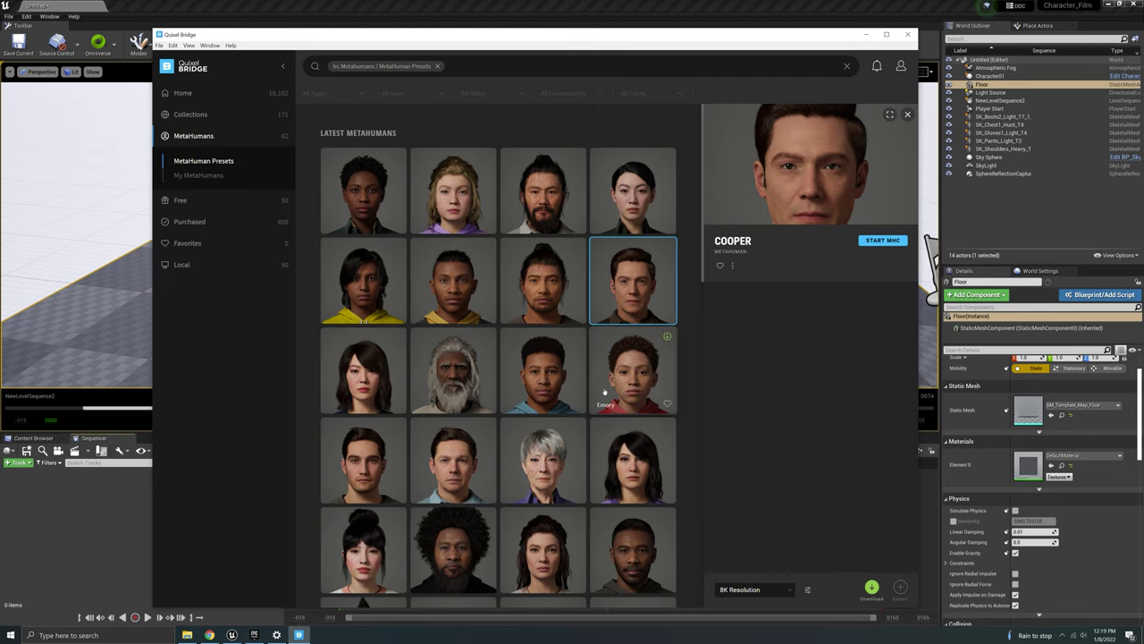
Open the Witcher character's details in My MetaHumans and view its available download resolutions, leaving the resolution as is.
click(211, 179)
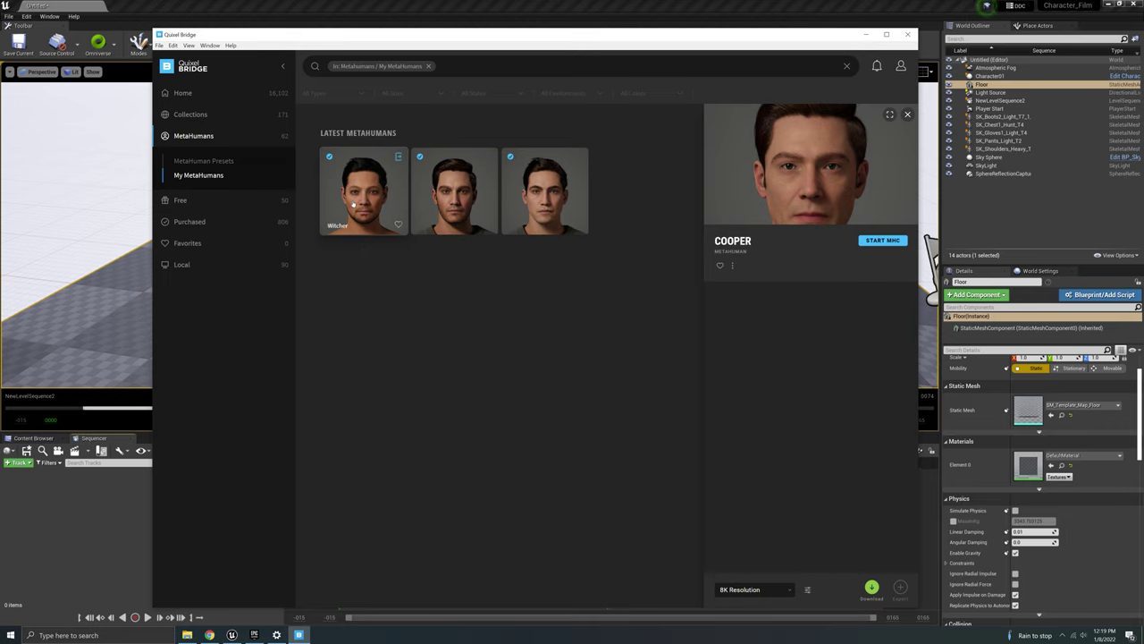
click(353, 205)
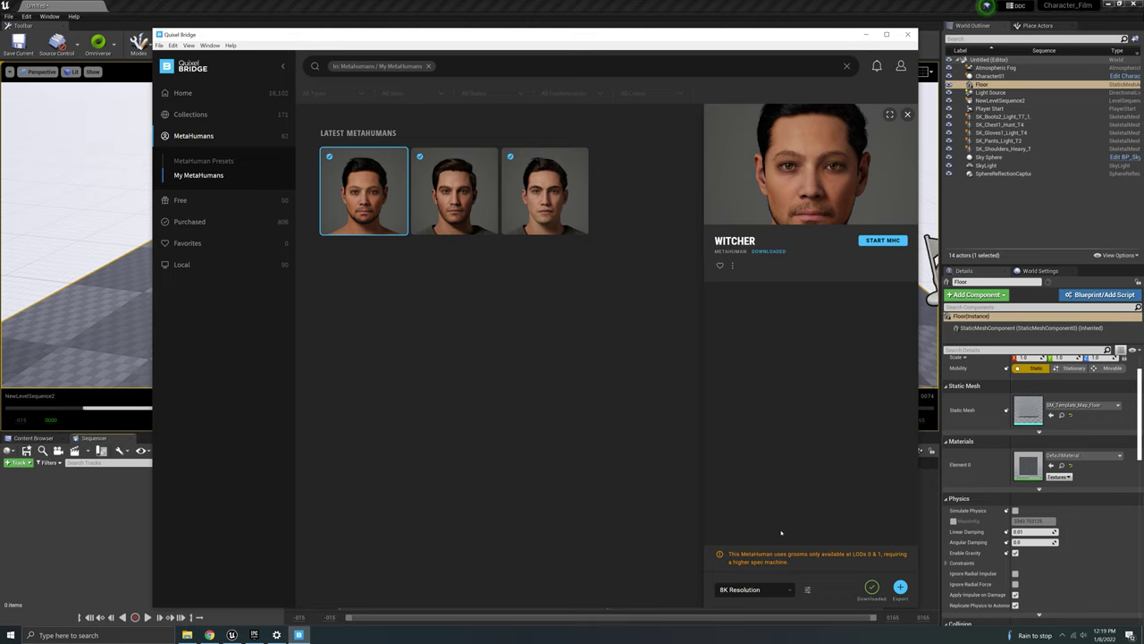
click(786, 590)
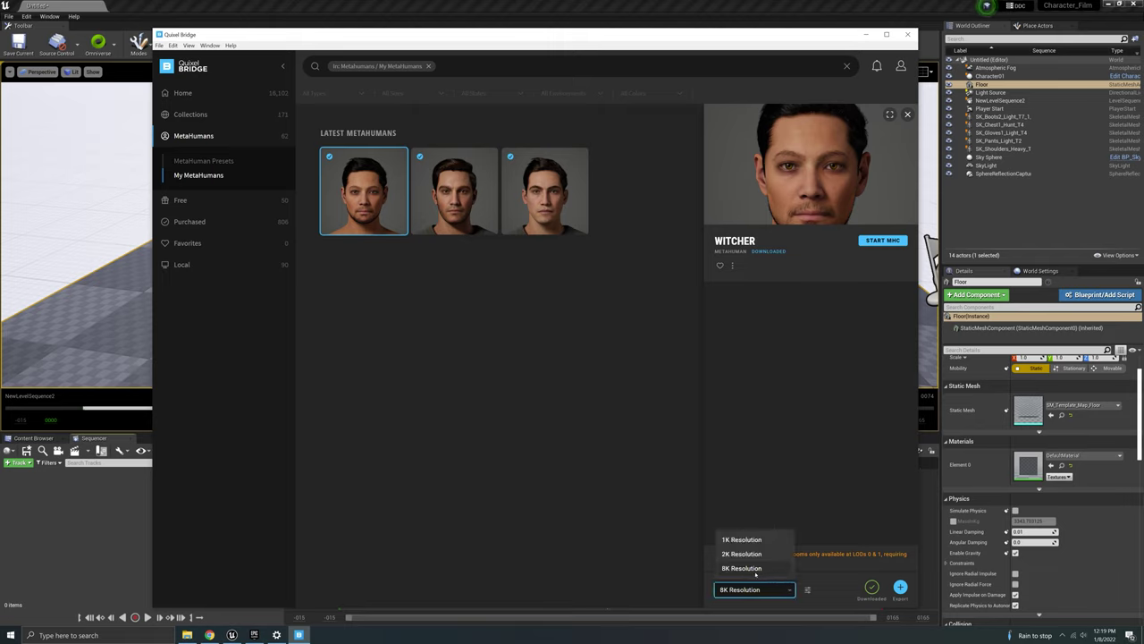
click(626, 573)
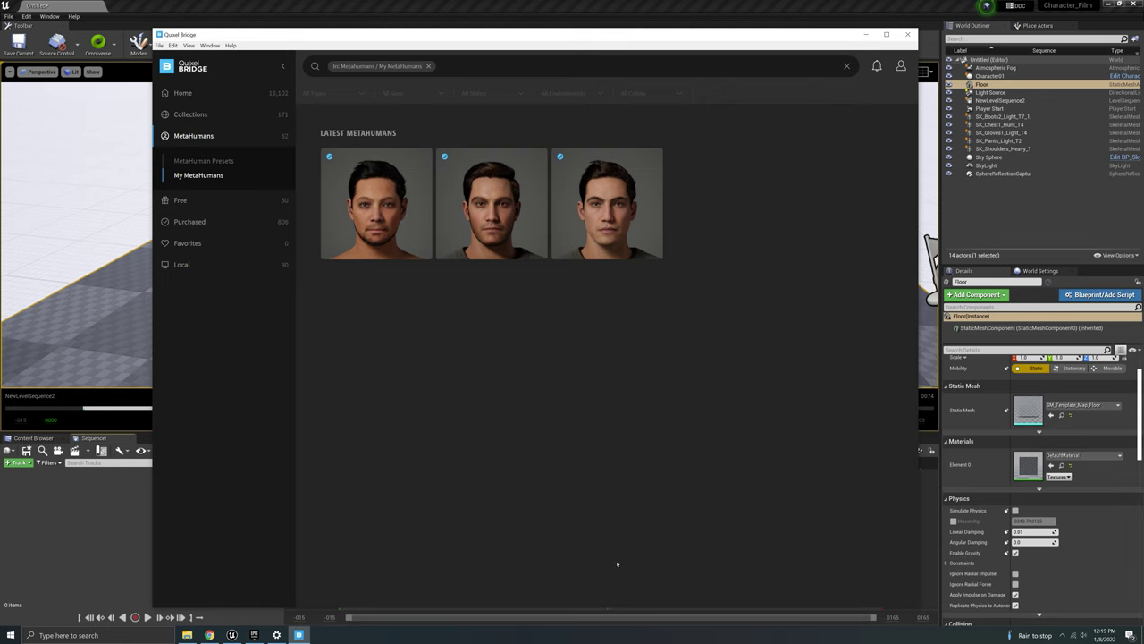
Open the Witcher folder under MetaHumans in the project content, and place BP_Witcher on the floor beside the armor outfits.
click(383, 240)
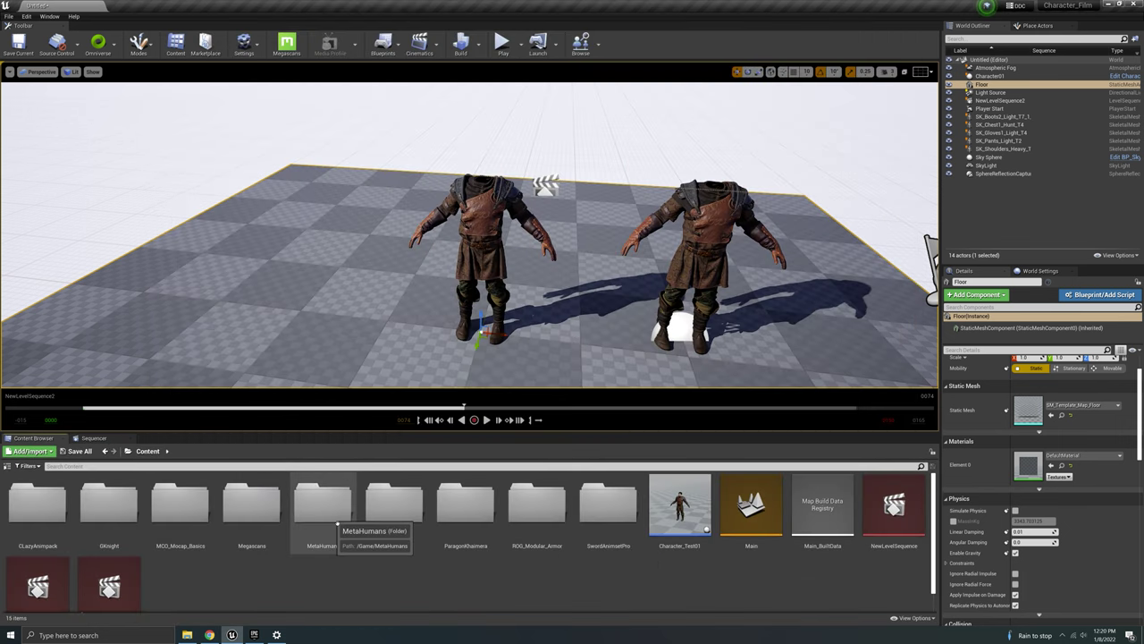
double_click(336, 523)
double_click(101, 523)
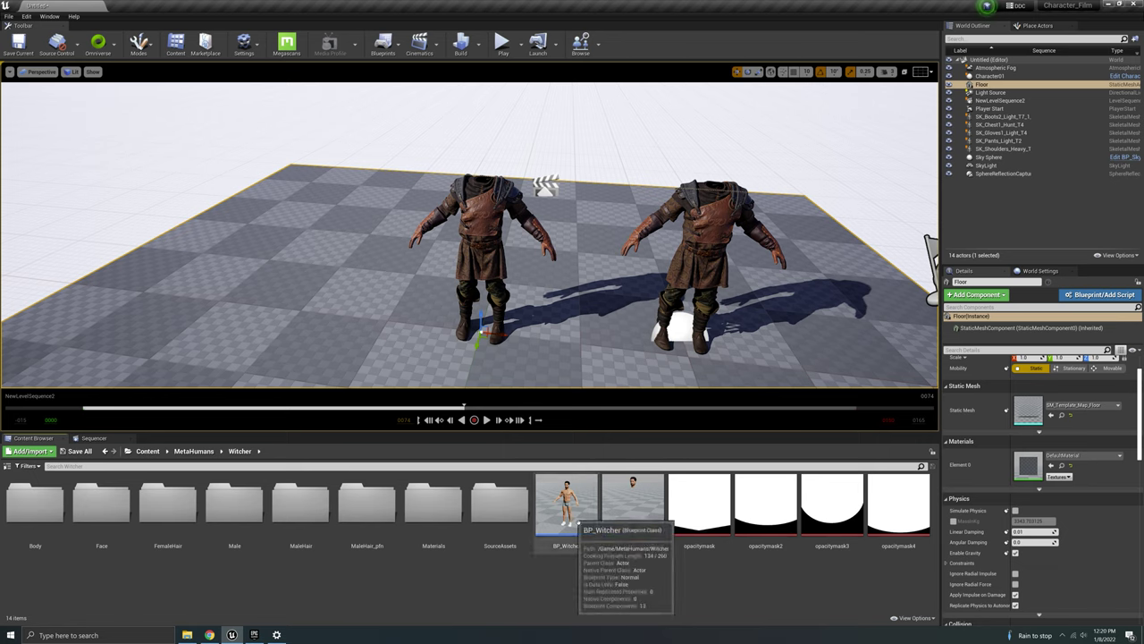
click(582, 516)
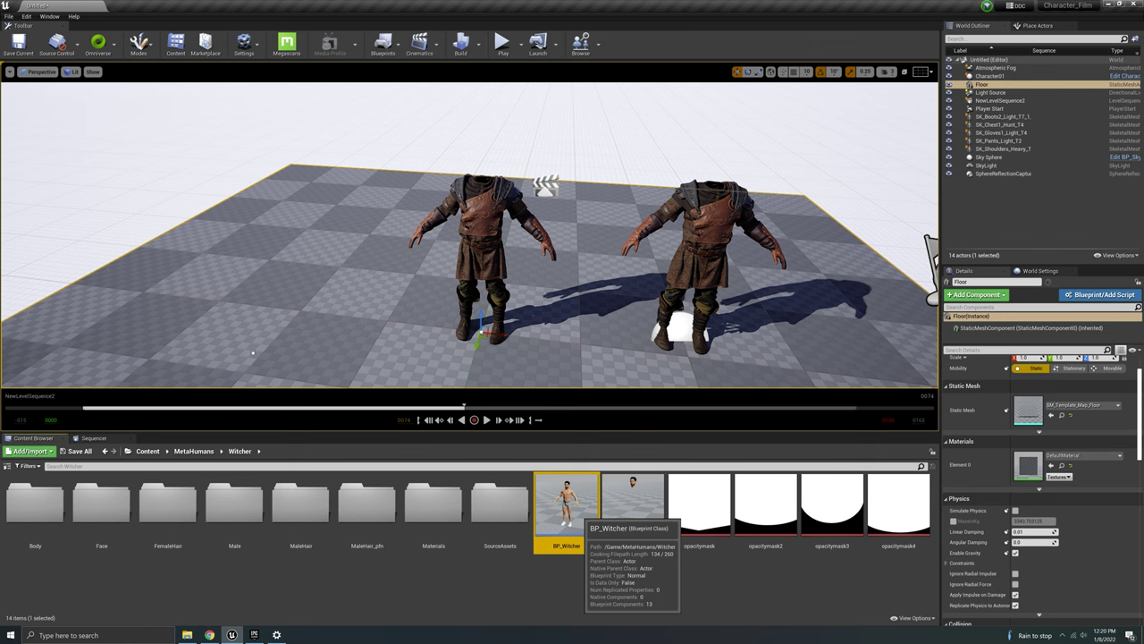
drag(256, 330, 243, 327)
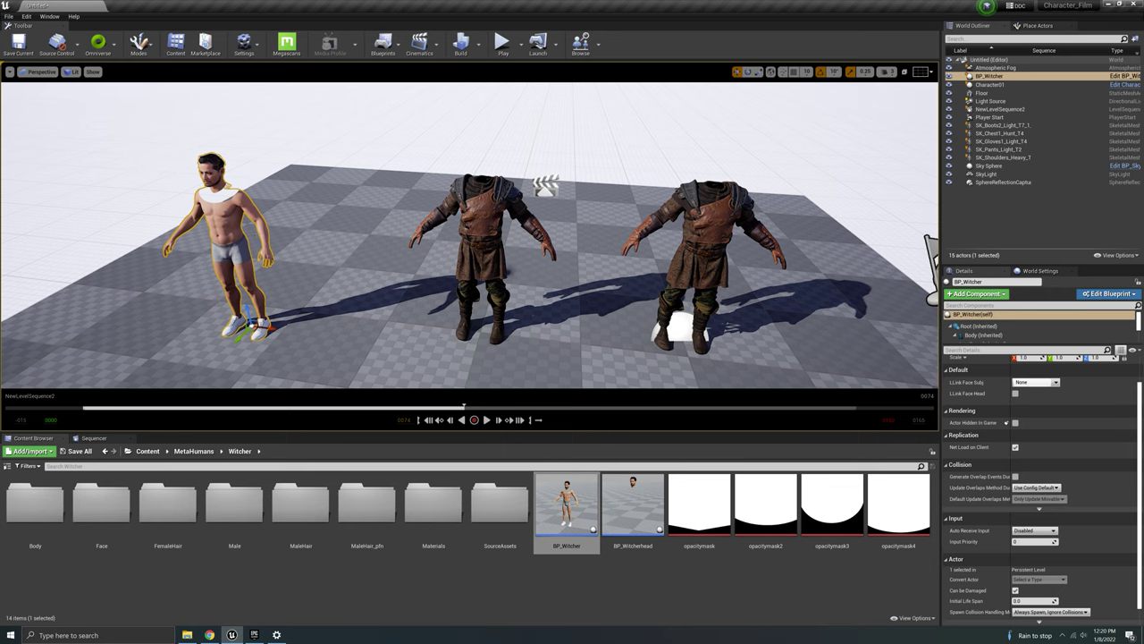
key(w)
mouse_move(352, 303)
right_down()
mouse_move(356, 271)
mouse_move(344, 313)
mouse_move(334, 267)
mouse_move(331, 296)
mouse_move(546, 291)
mouse_move(351, 304)
right_up()
key(a)
right_drag(147, 206, 147, 206)
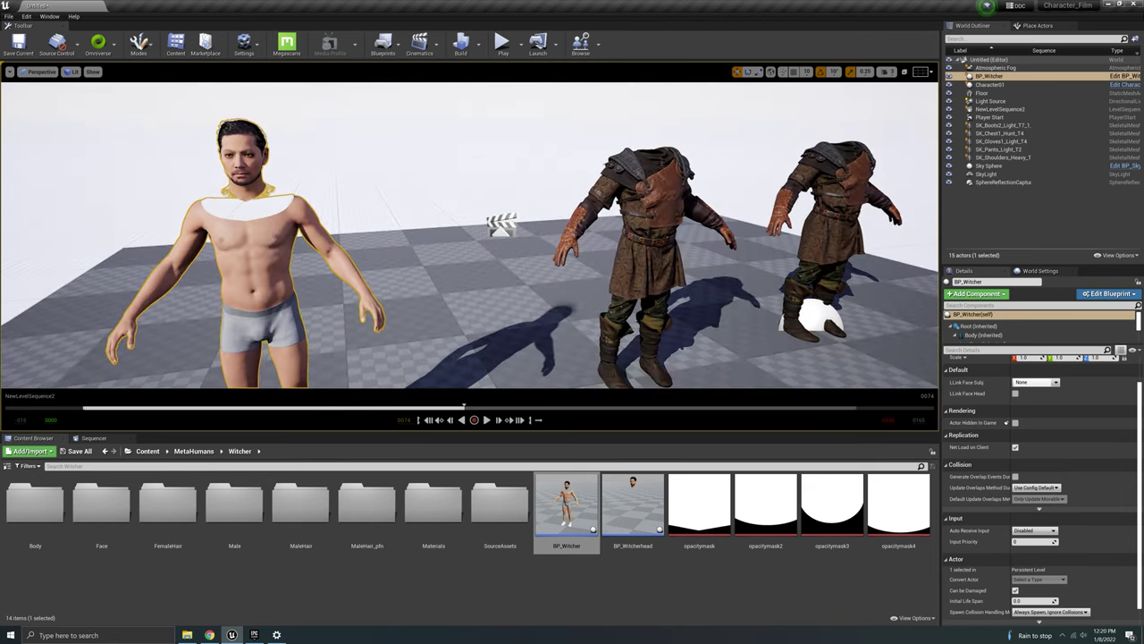
click(463, 322)
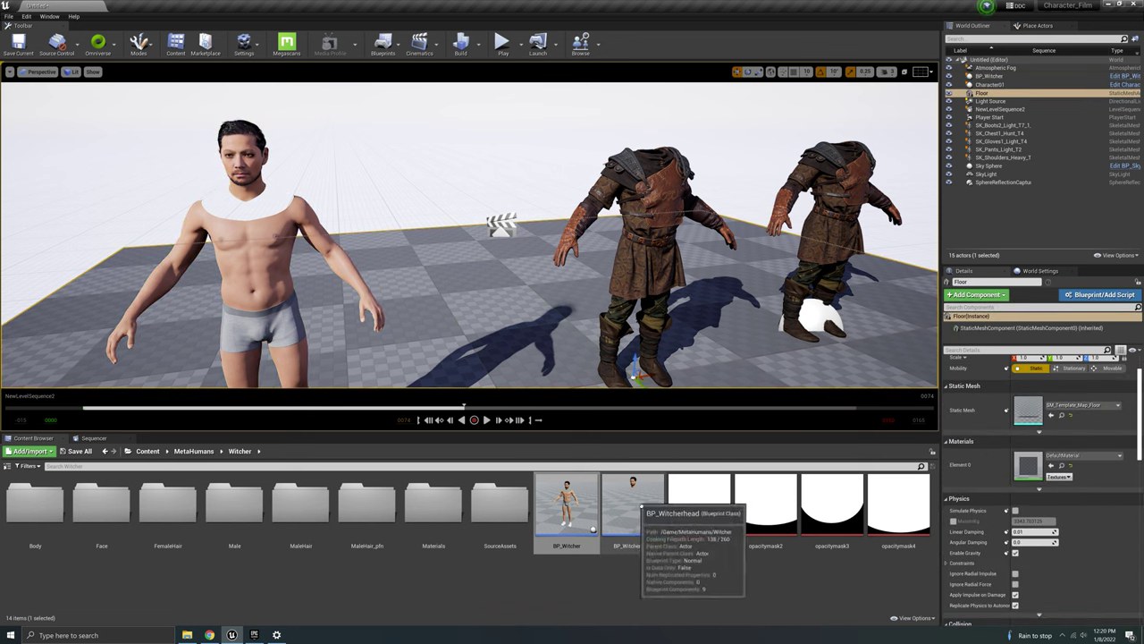
Place BP_Witcherhead in the level and move it between the two headless armor outfits.
drag(633, 505, 470, 362)
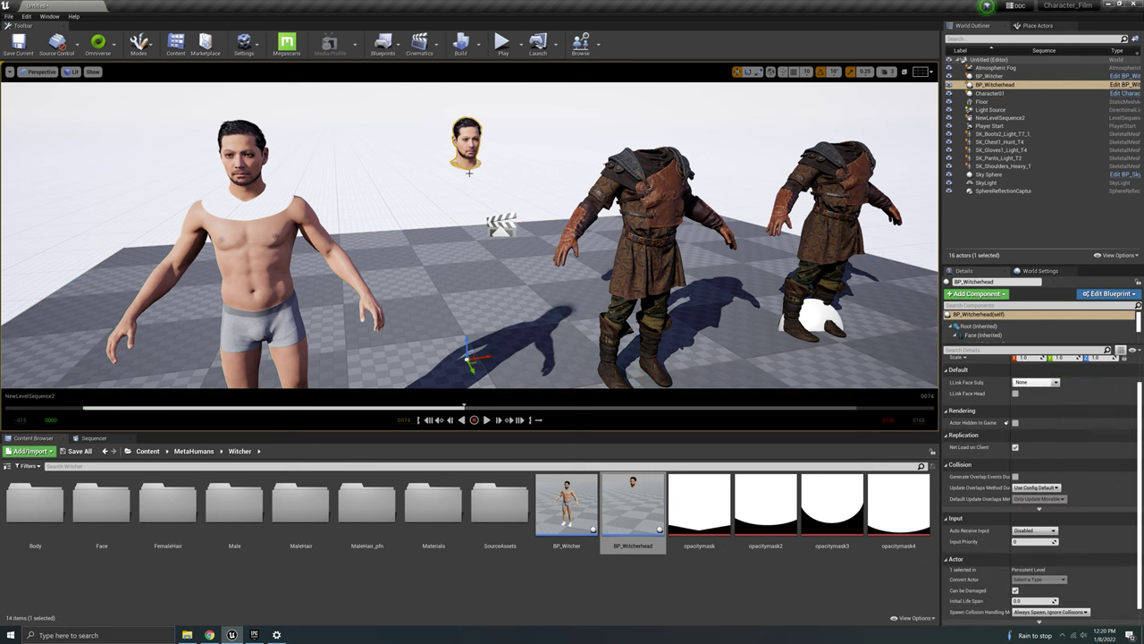
click(483, 261)
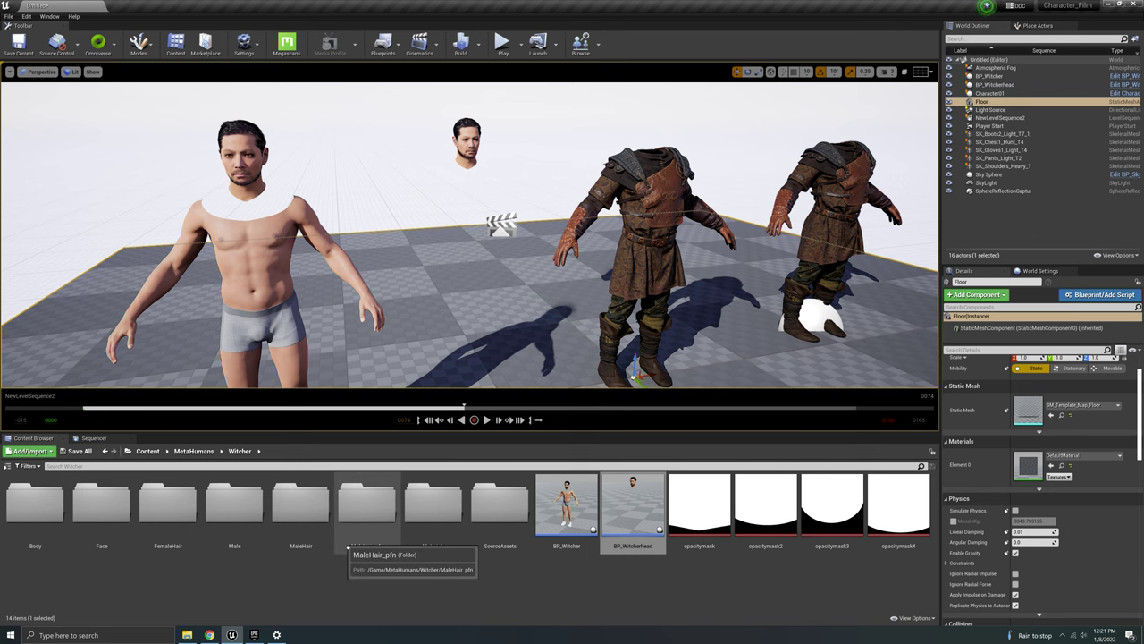
right_drag(465, 286, 417, 256)
click(393, 184)
right_drag(393, 184, 492, 228)
drag(310, 371, 596, 328)
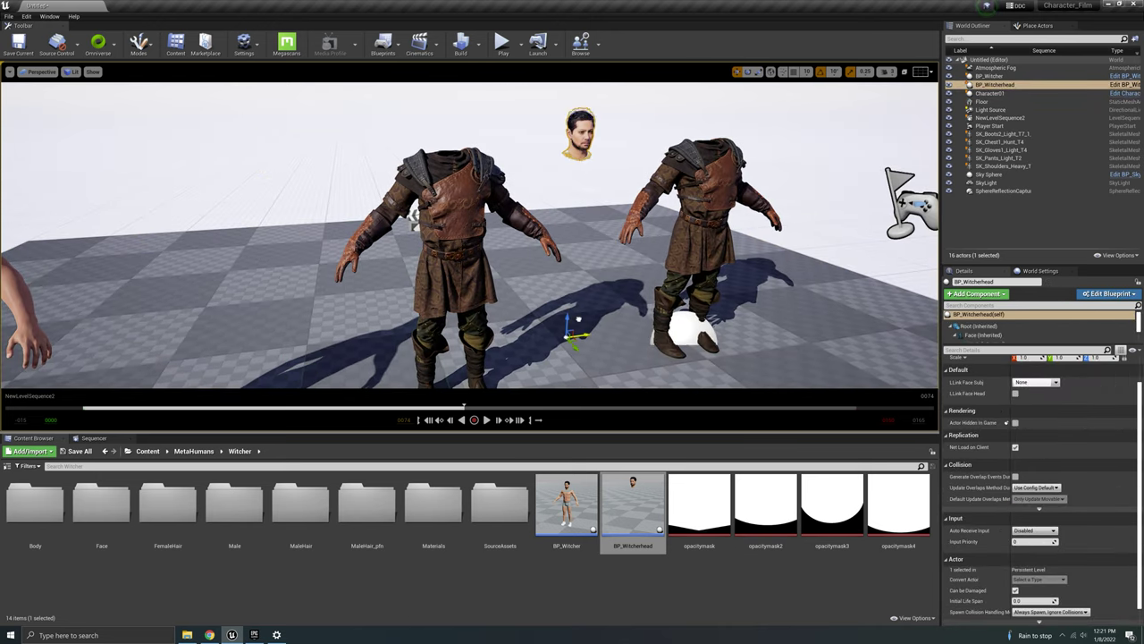
right_drag(597, 328, 540, 288)
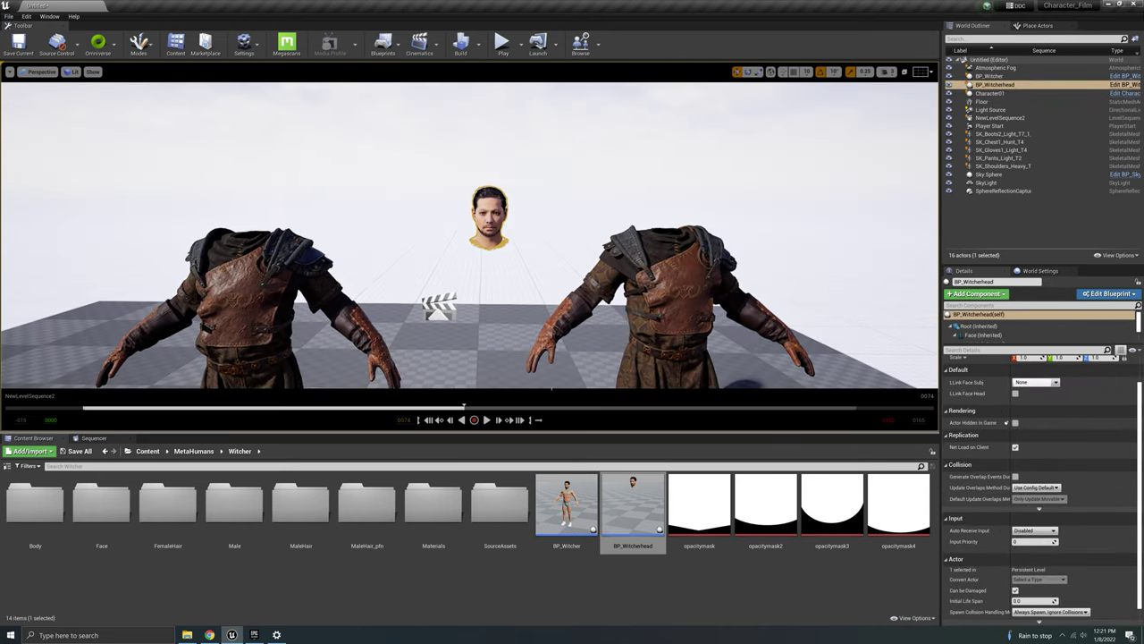
click(487, 351)
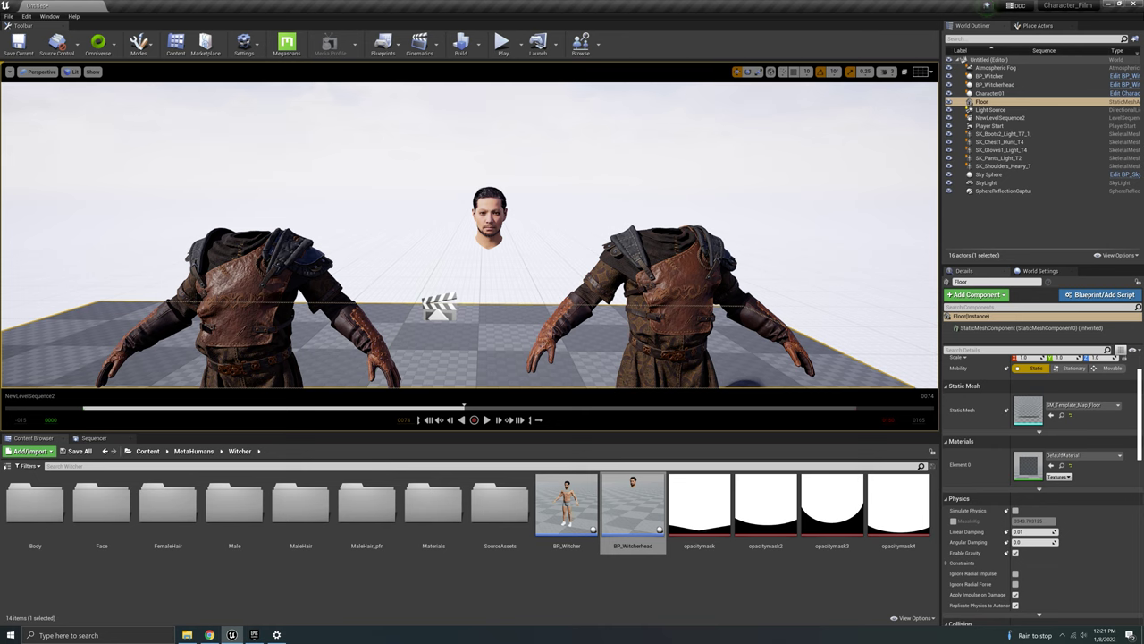
Select the Witcher head, look over the opacitymask textures, and open M_Head_Baked from MetaHumans/Common/Face/LookDev/Shared.
click(494, 234)
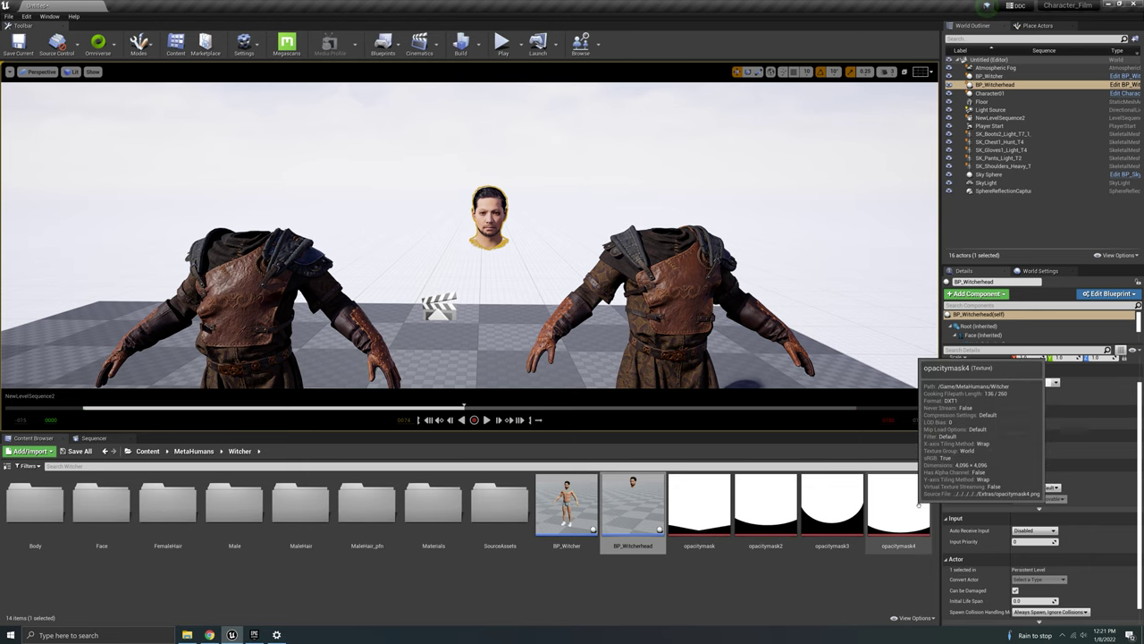
mouse_move(762, 545)
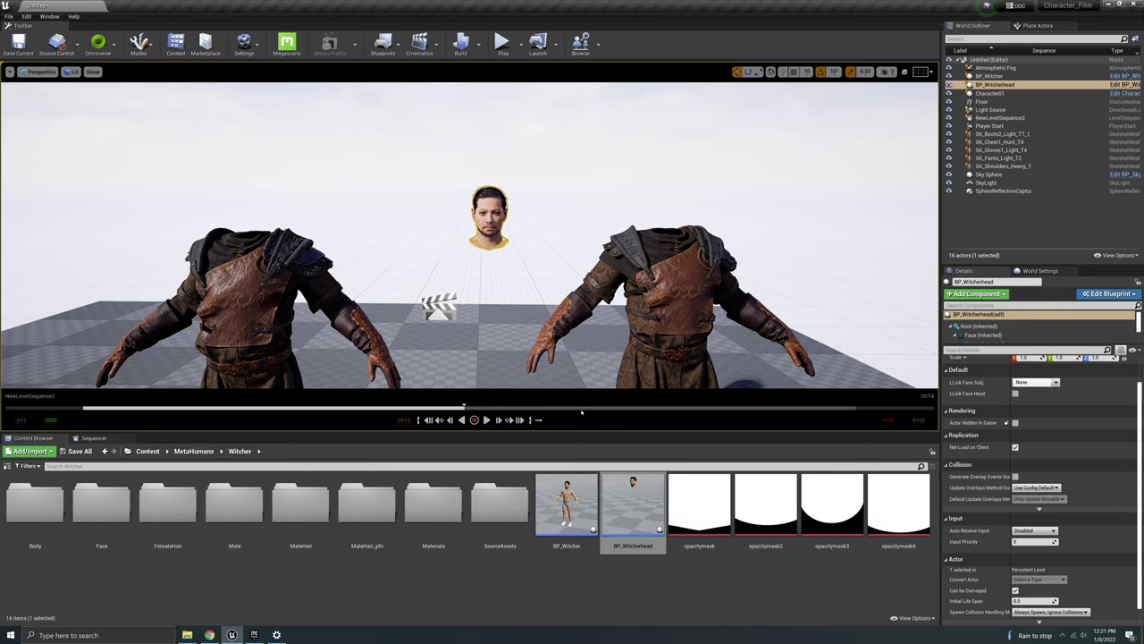
mouse_move(713, 521)
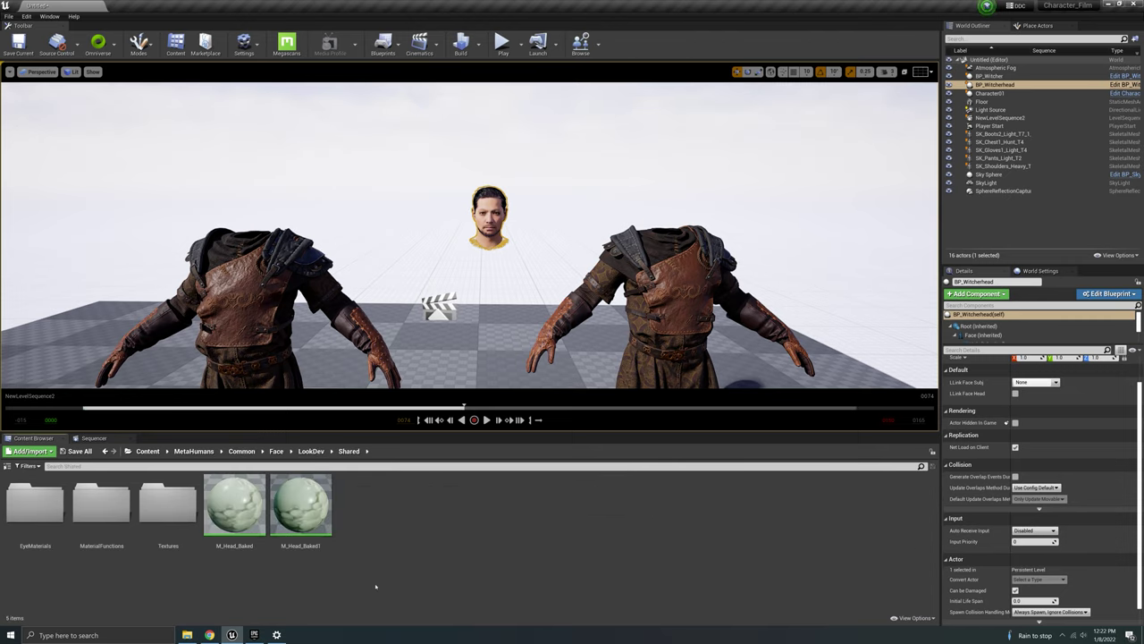
mouse_move(240, 540)
double_click(234, 505)
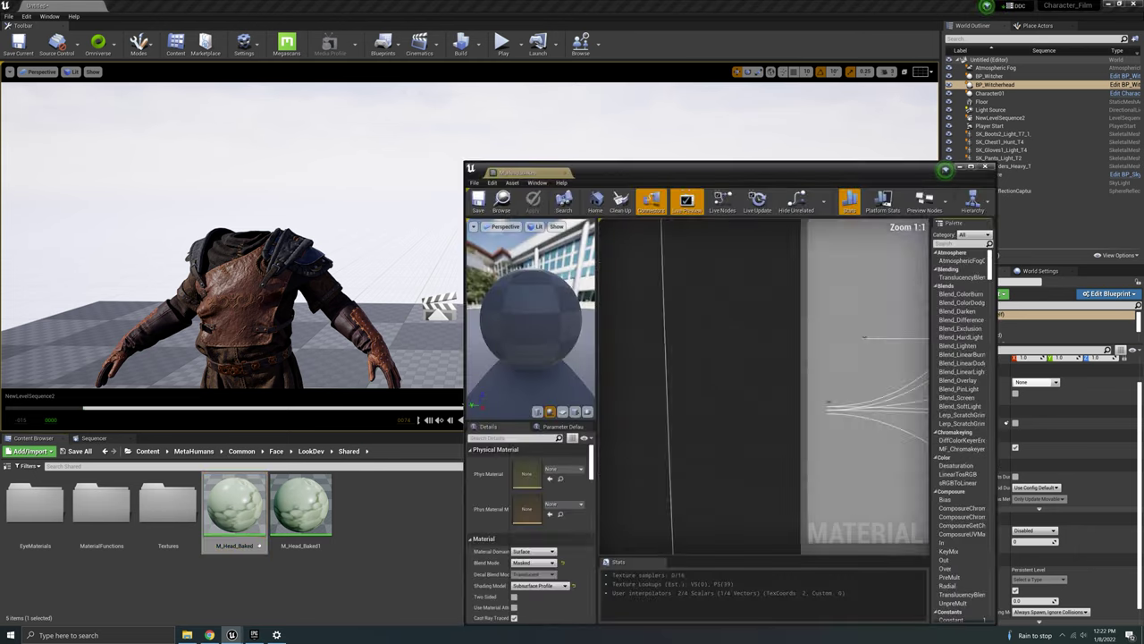
scroll(733, 411, down, 7)
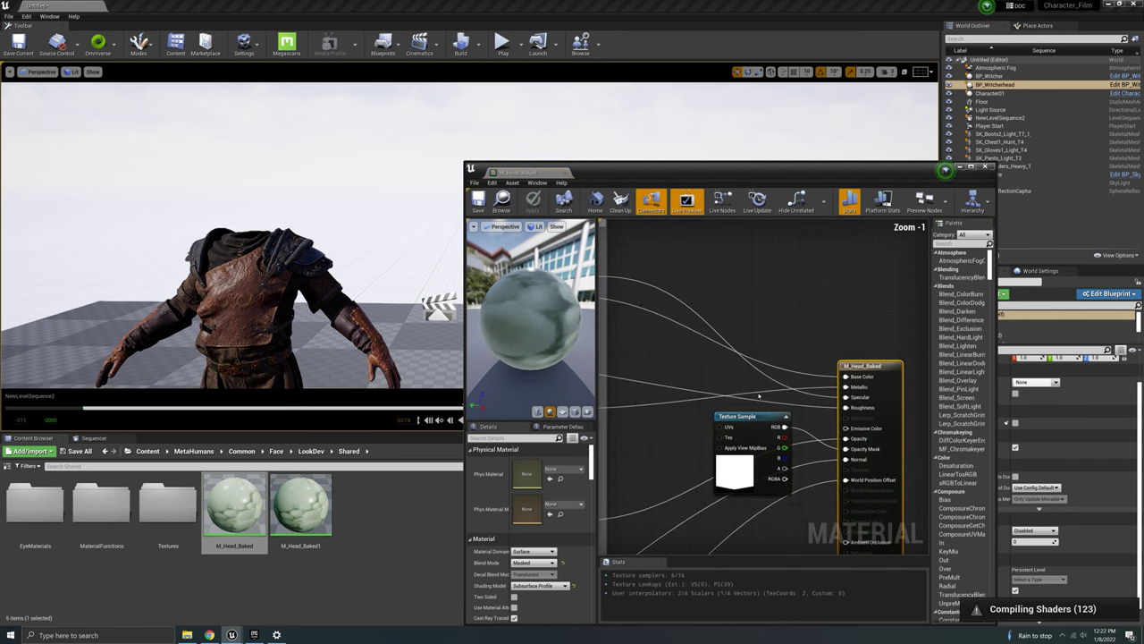
right_drag(710, 417, 793, 452)
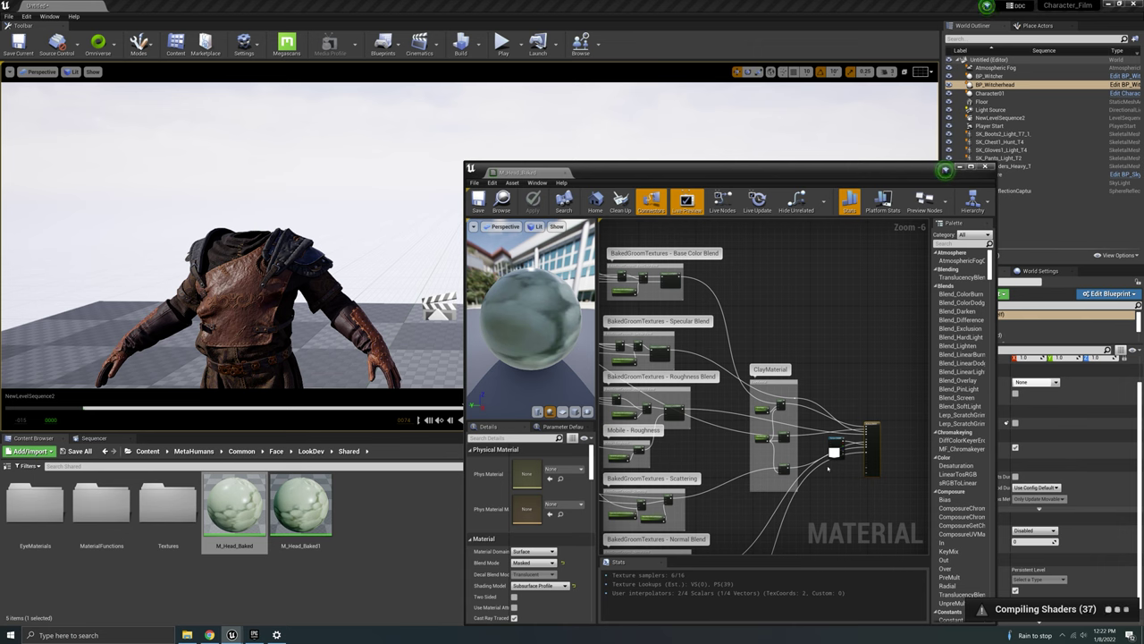
Examine how the opacity mask Texture Sample connects to the M_Head_Baked result node, and close the material editor.
scroll(851, 454, up, 5)
scroll(851, 455, up, 1)
drag(788, 424, 758, 433)
right_drag(814, 410, 685, 363)
drag(777, 320, 792, 298)
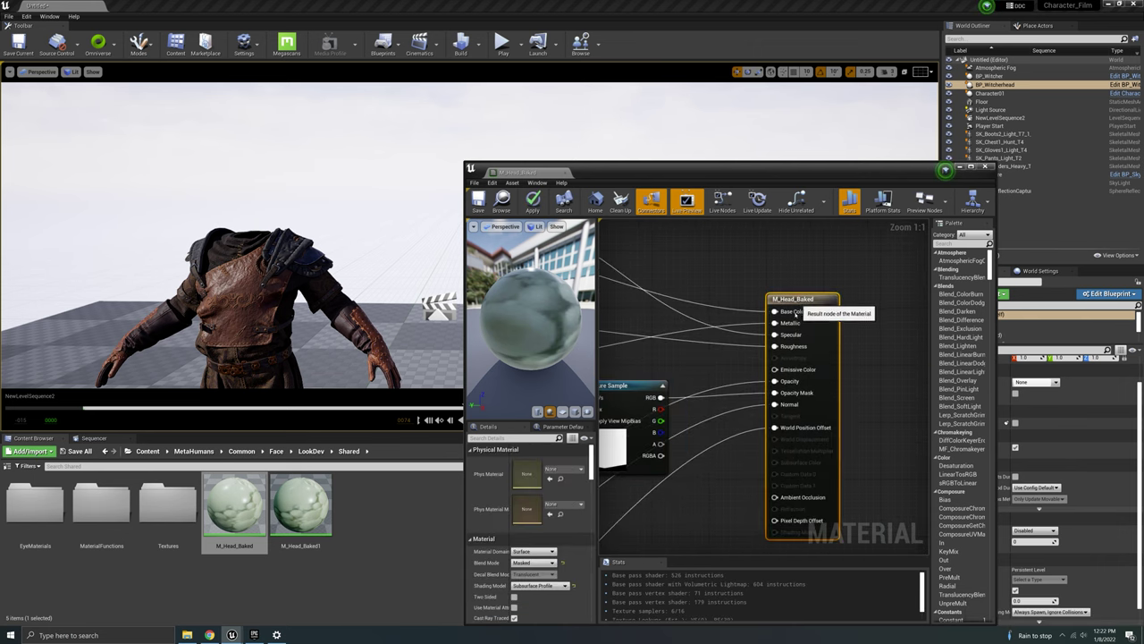
right_drag(708, 408, 731, 399)
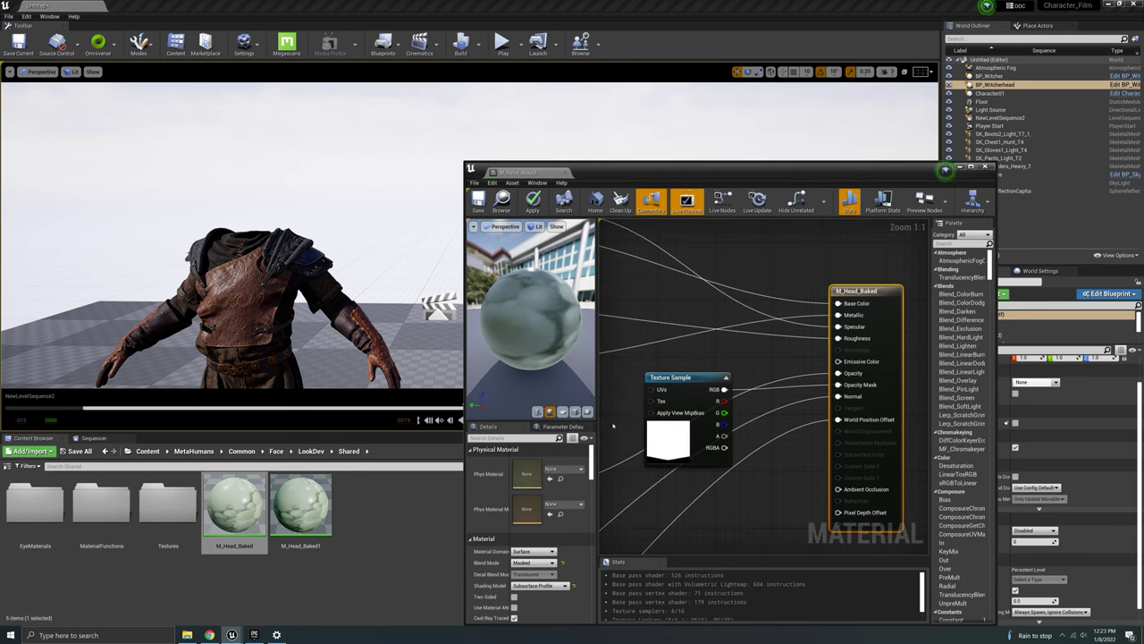
drag(684, 397, 671, 376)
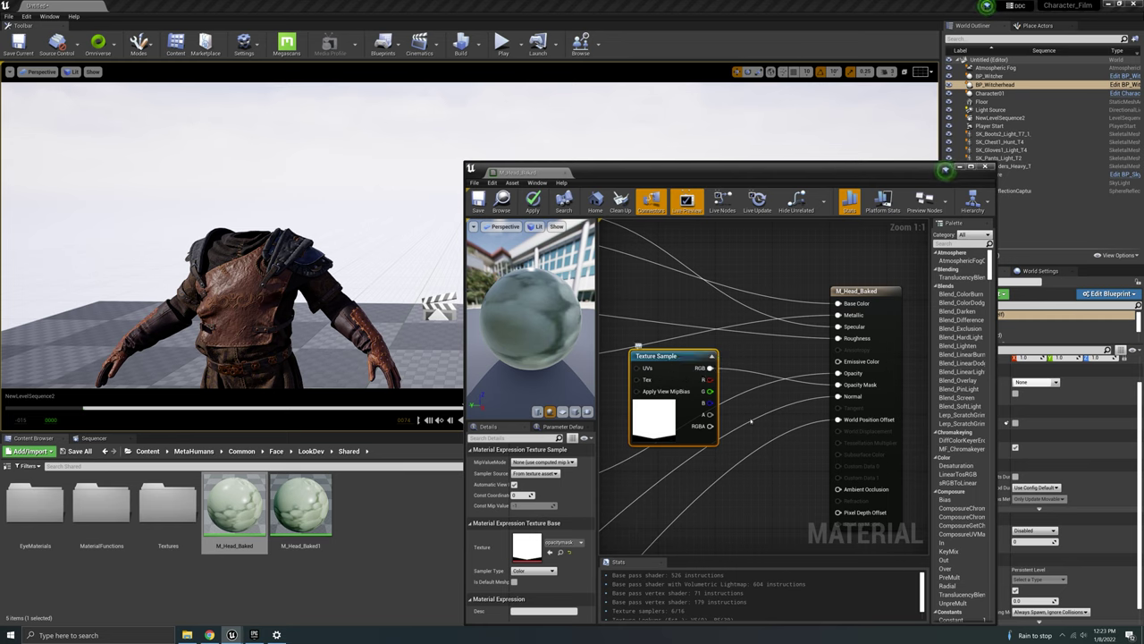
click(985, 166)
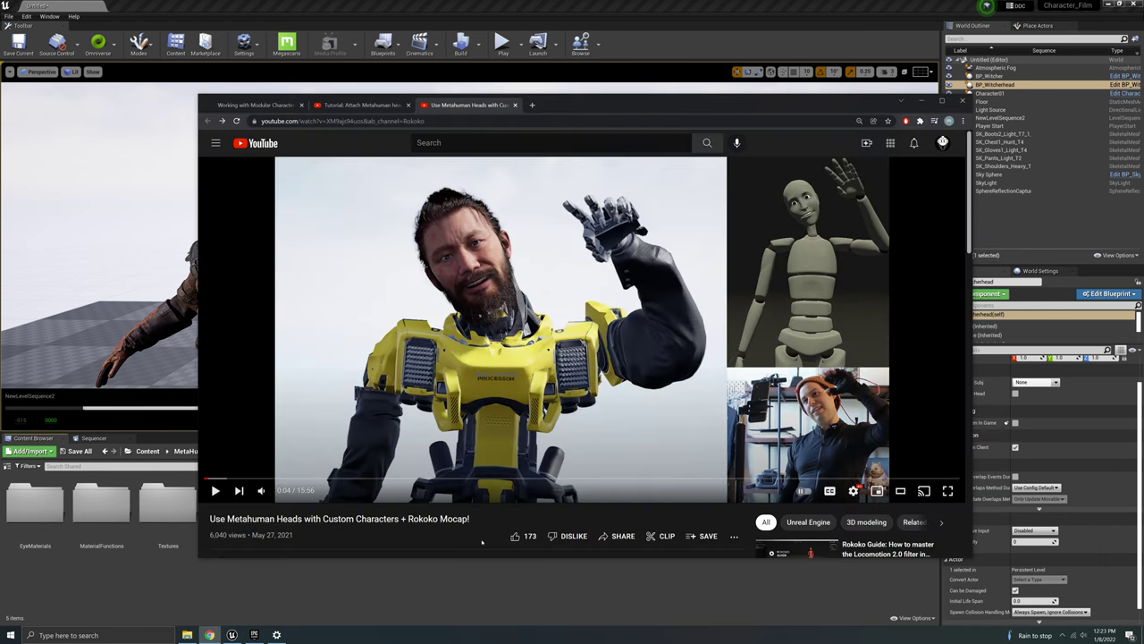
In the browser, like the YouTube video "Use Metahuman Heads with Custom Characters + Rokoko Mocap!", and cancel Unreal's pending autosave.
click(514, 536)
scroll(251, 527, down, 1)
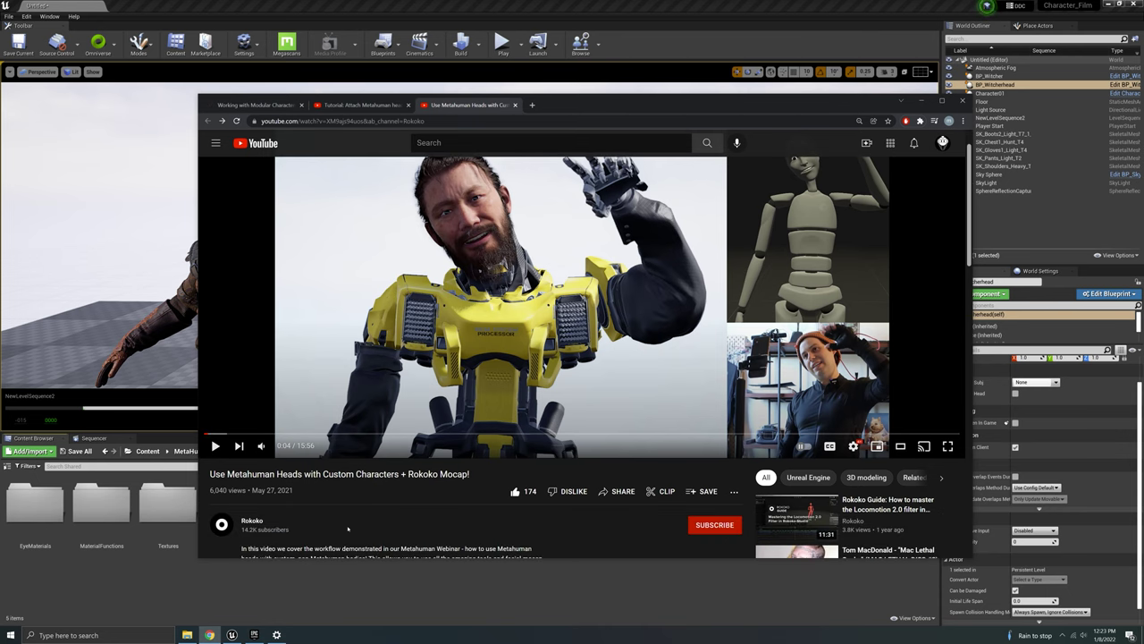
scroll(337, 514, up, 1)
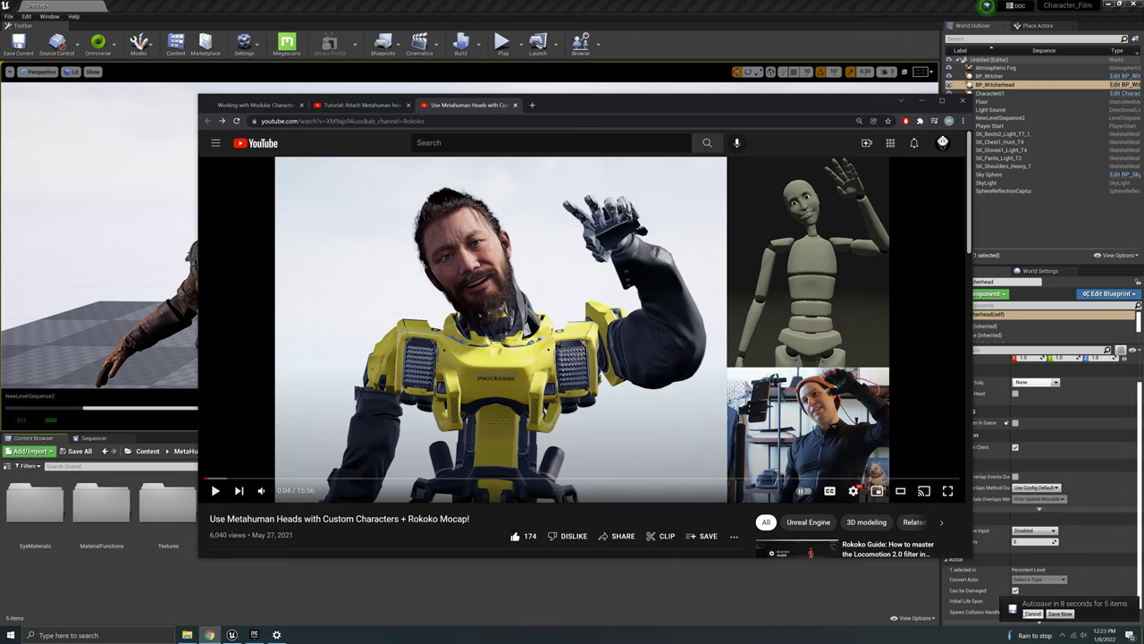
click(1032, 614)
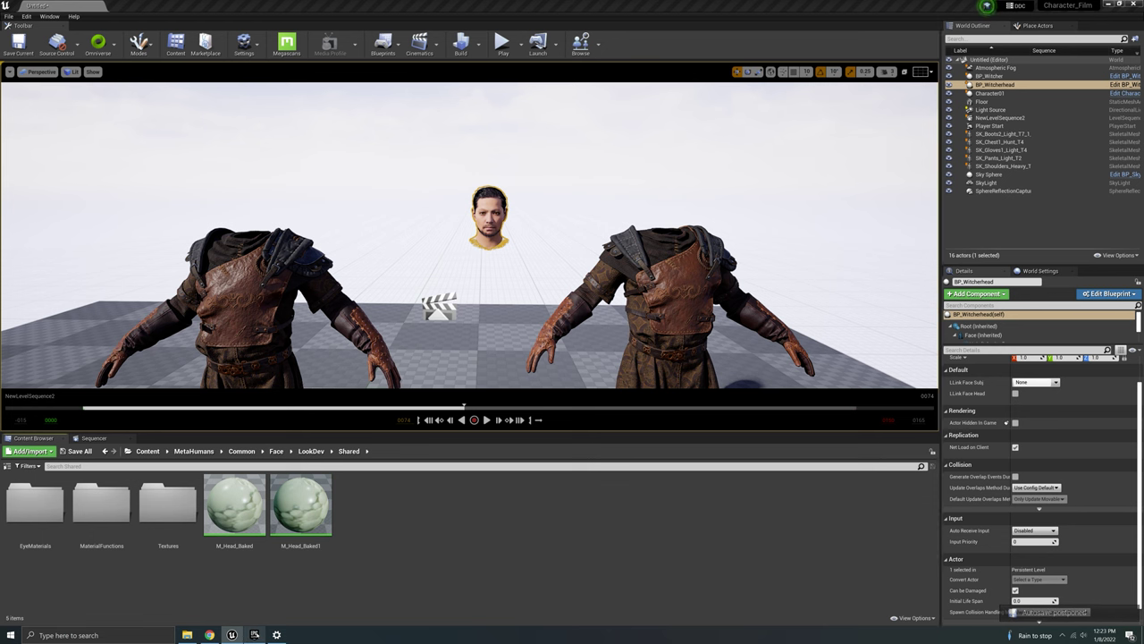
click(209, 634)
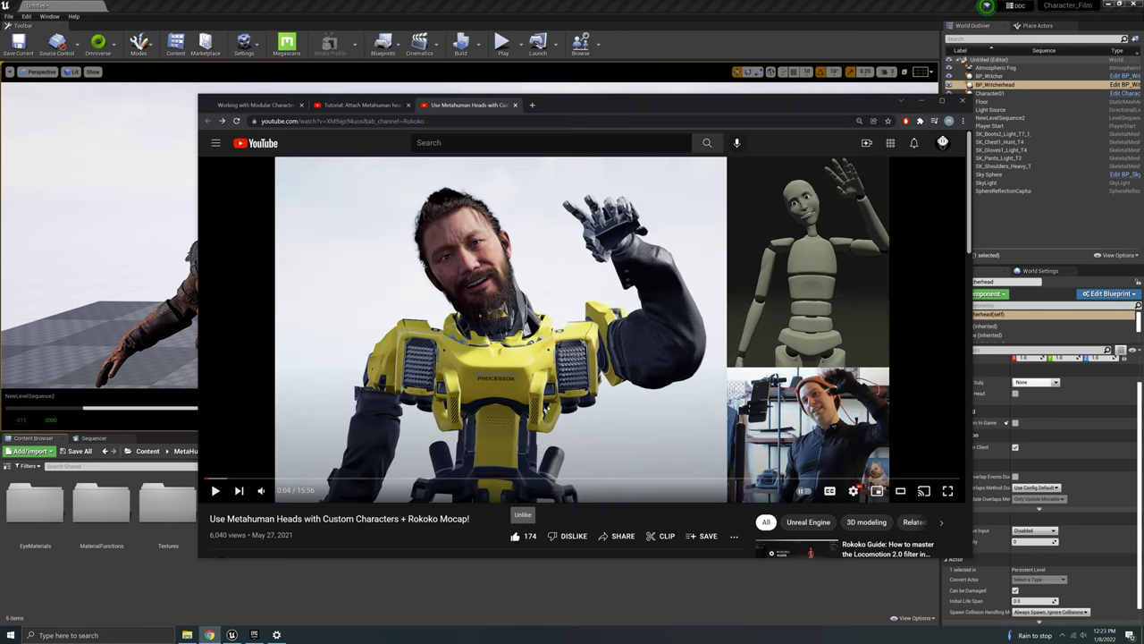
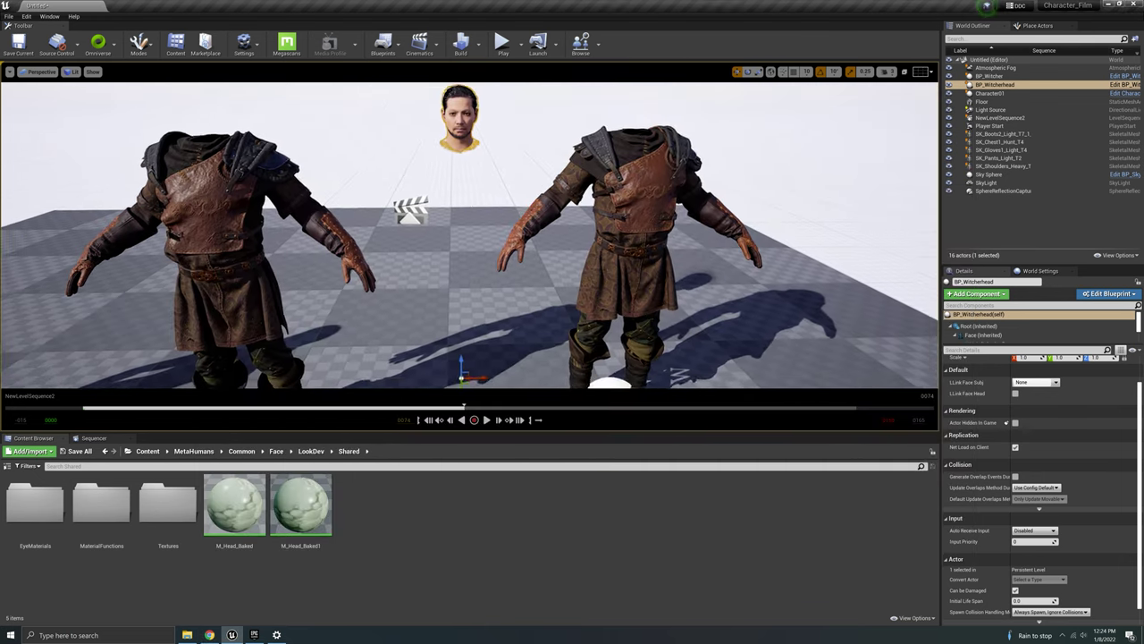
Back in Unreal, reset BP_Witcherhead's location to the world origin to put it on the original outfit, and delete BP_Witcher.
click(921, 100)
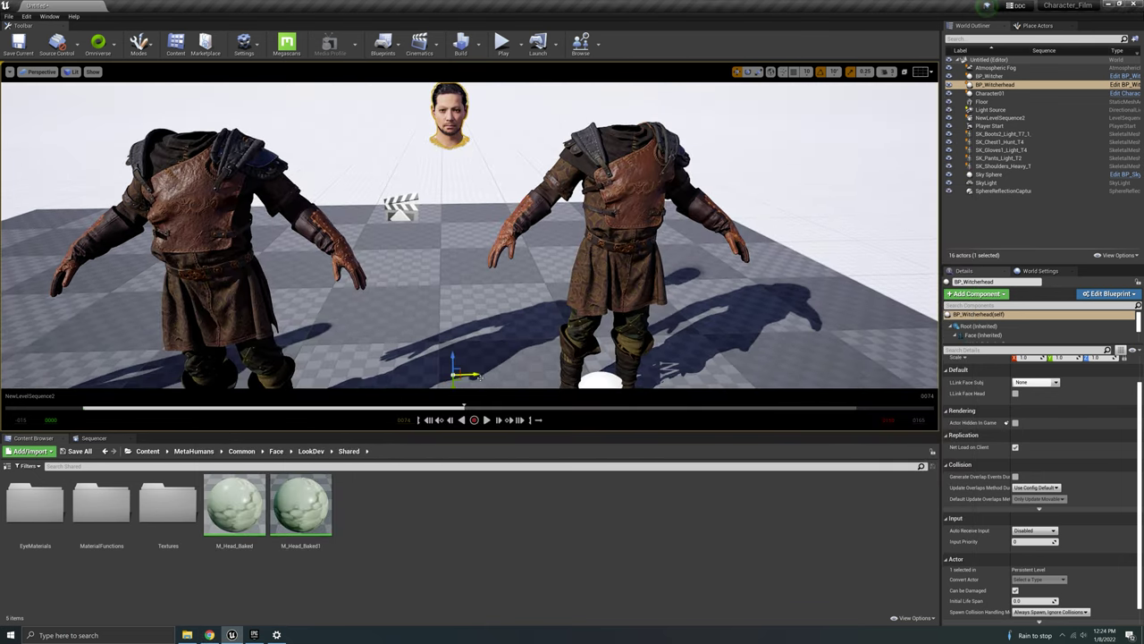
click(1131, 373)
mouse_move(697, 259)
right_down()
mouse_move(681, 246)
mouse_move(702, 253)
mouse_move(681, 265)
mouse_move(694, 278)
right_up()
key(s)
key(s)
key(s)
key(w)
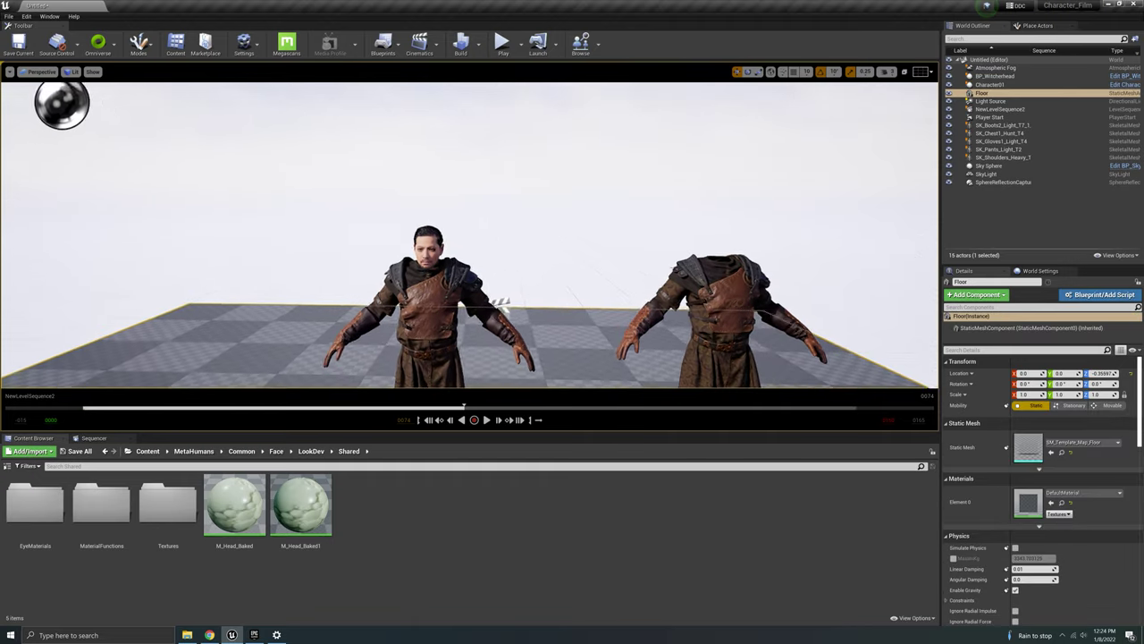
Fine-tune BP_Witcherhead's position in the original outfit's collar to about Y -4.8, Z 3.6, checking it from the side and front.
key(w)
right_drag(537, 260, 597, 302)
key(w)
key(a)
key(d)
key(a)
click(356, 148)
right_drag(356, 147, 361, 150)
key(s)
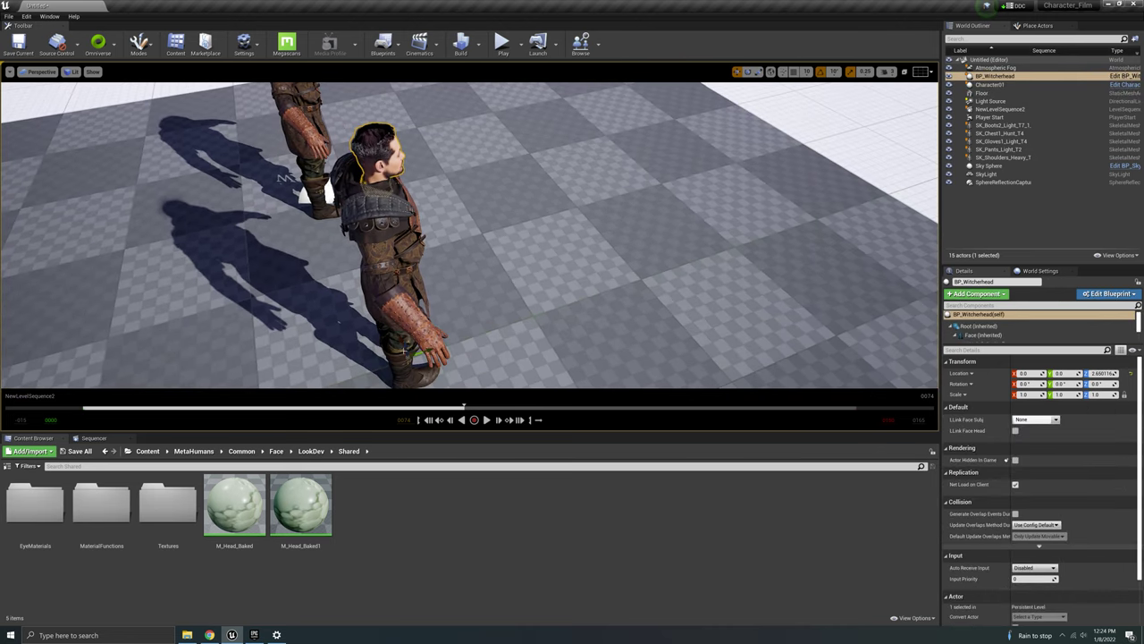
drag(437, 351, 420, 350)
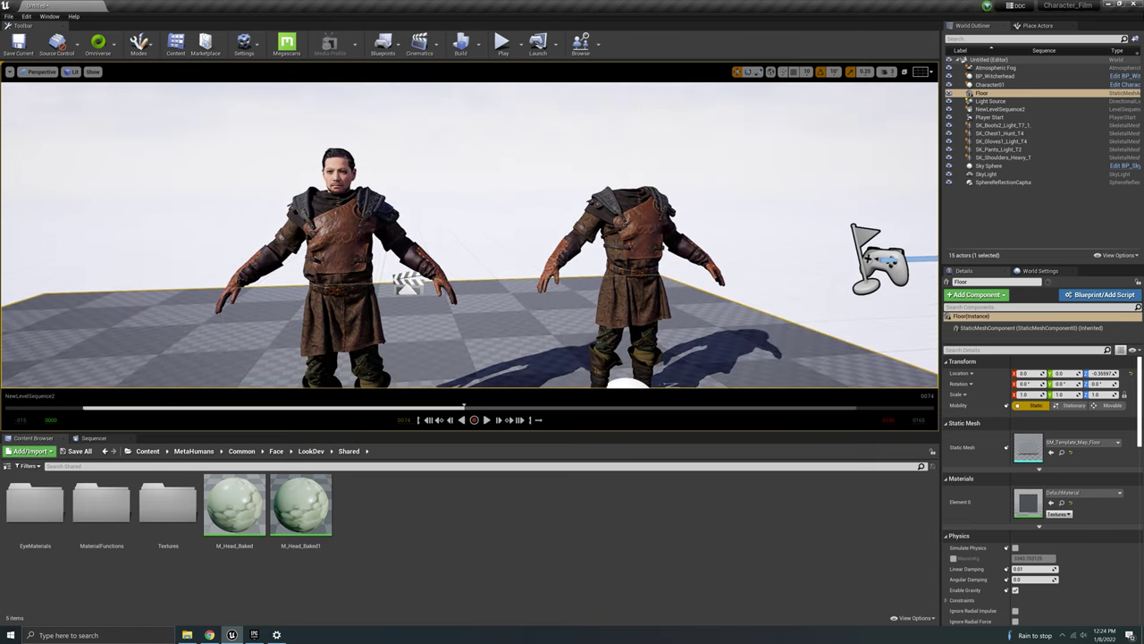
right_drag(394, 195, 377, 209)
click(390, 202)
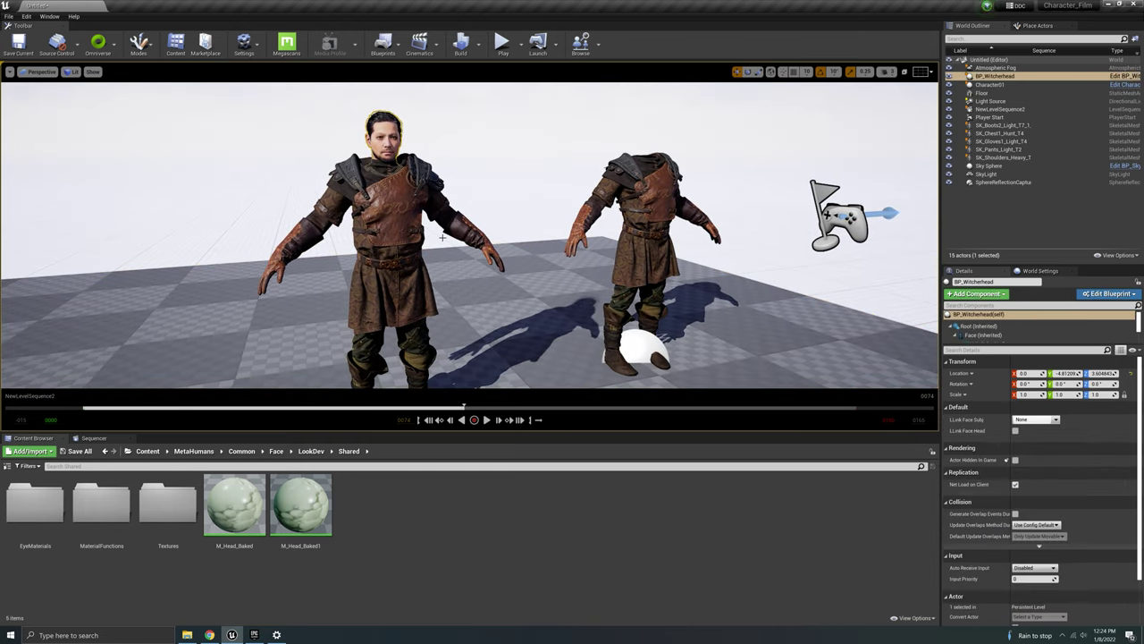
Select the assembled Character01 outfit in the level and open its Blueprint from the ROG_Modular_Armor folder.
click(647, 204)
key(f)
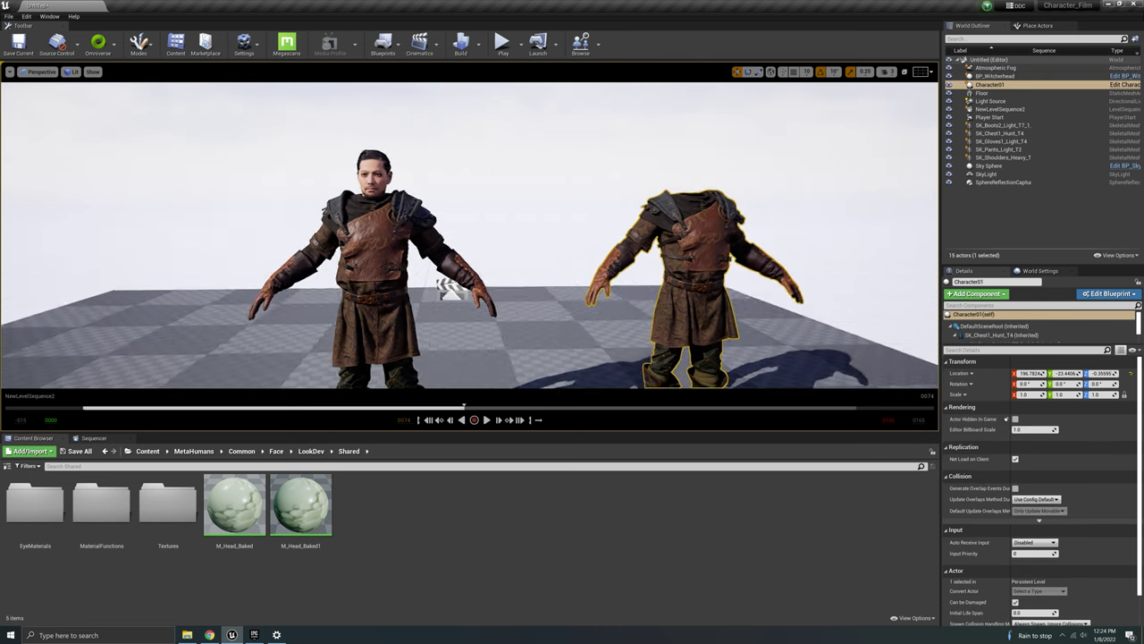
click(147, 450)
double_click(536, 505)
double_click(366, 508)
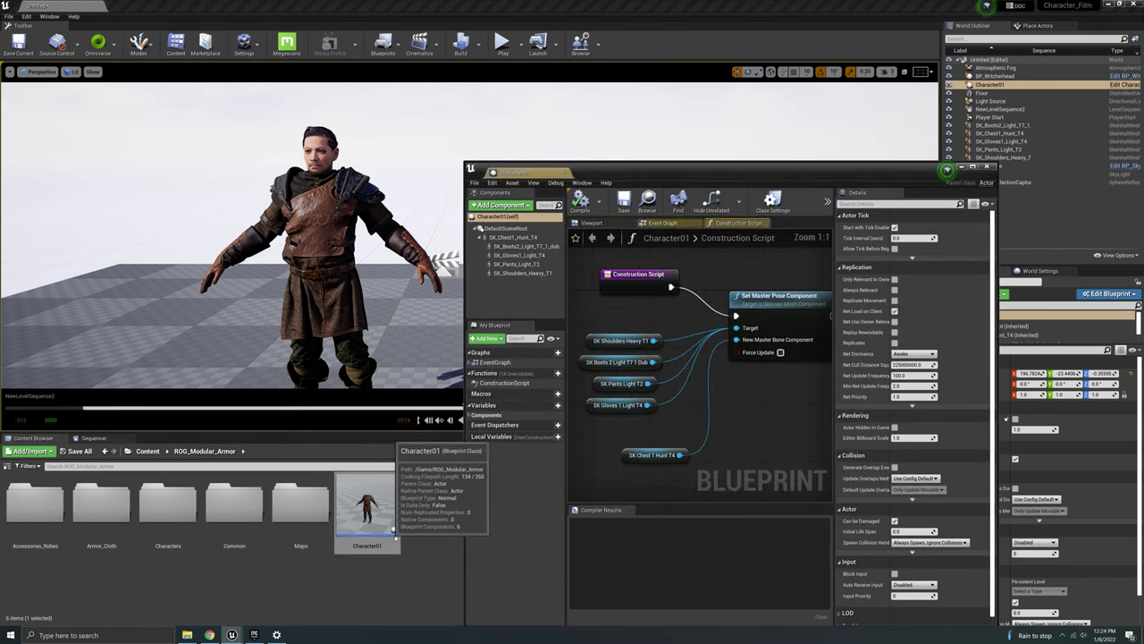
drag(651, 179, 677, 177)
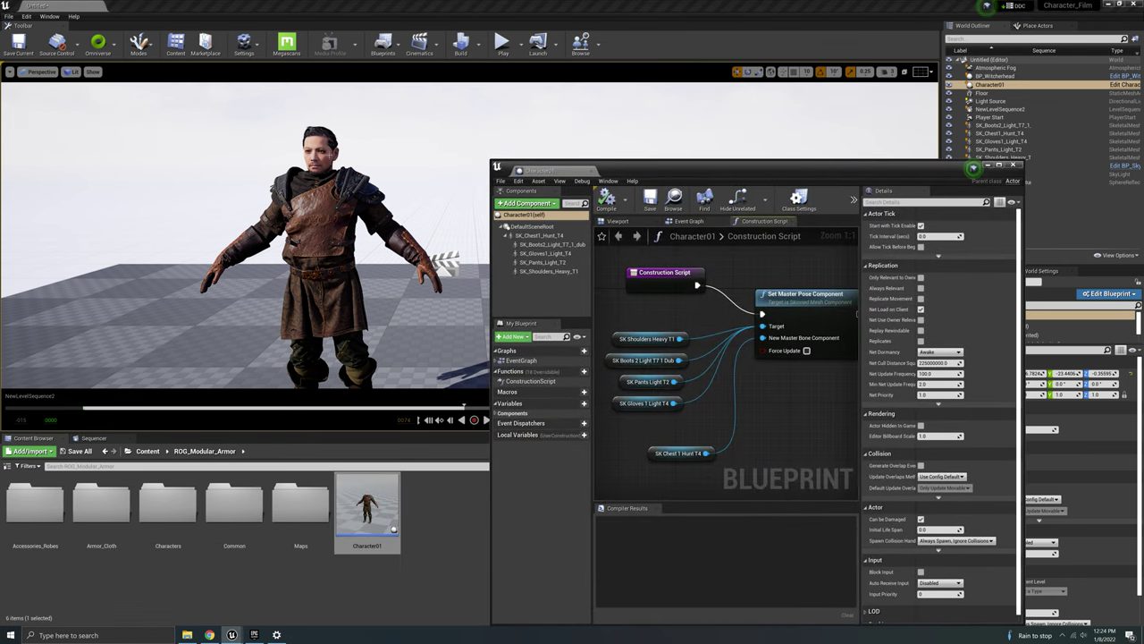
Locate the Witcher head's folder in the Content Browser, open the full BP_Witcher Blueprint, and examine its body and face components.
click(327, 153)
right_click(1013, 77)
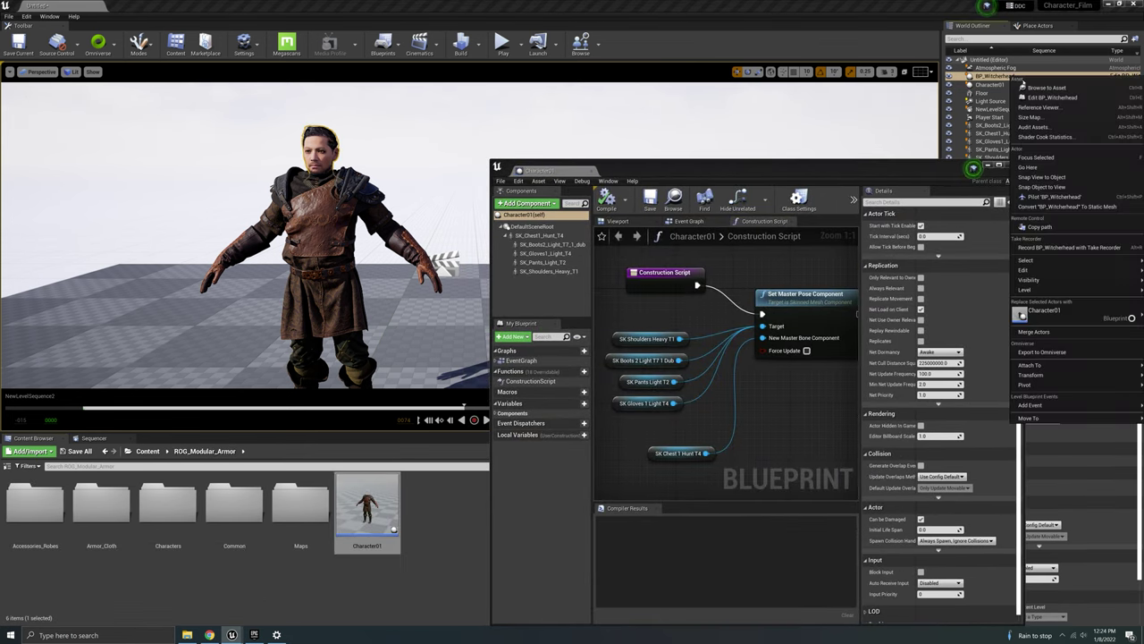
double_click(1034, 92)
drag(799, 175, 346, 180)
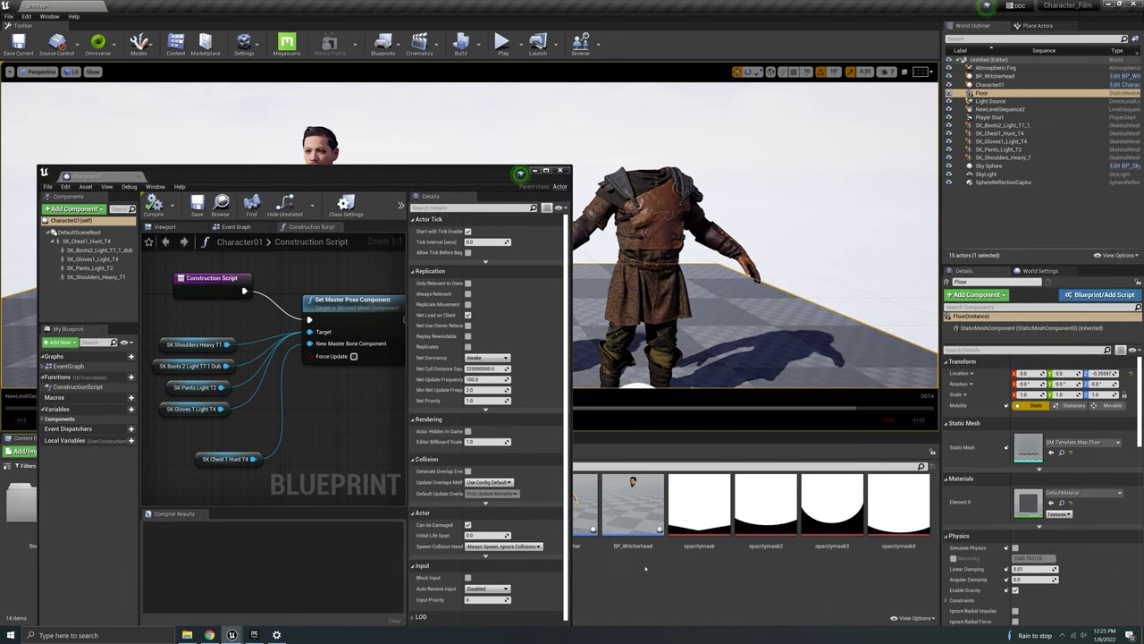
double_click(581, 514)
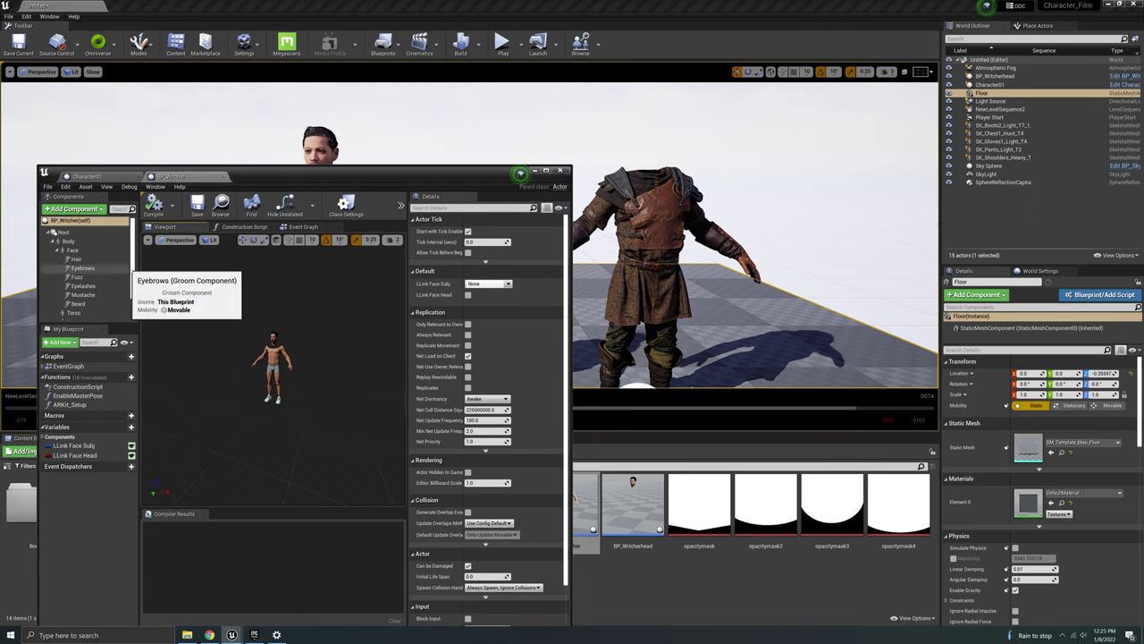
scroll(126, 308, down, 1)
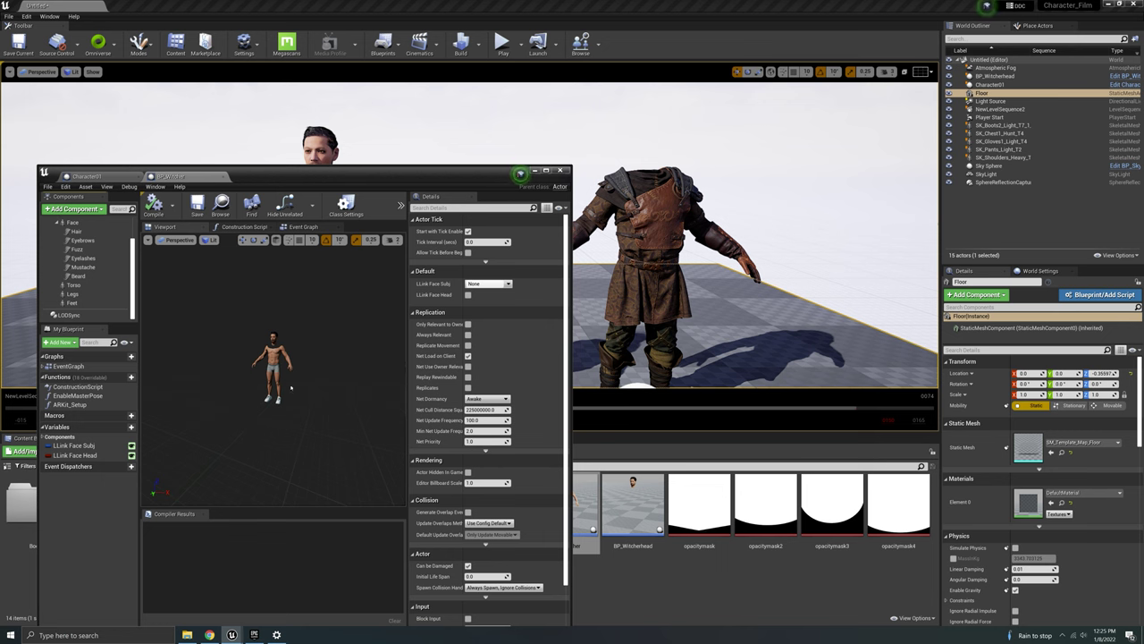
click(562, 170)
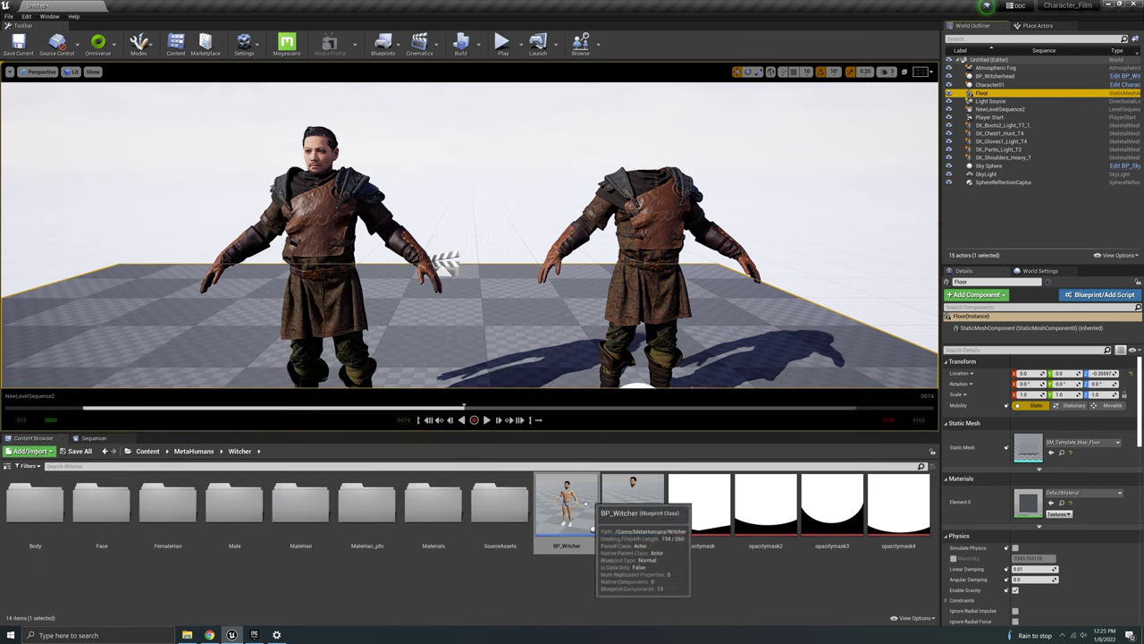
Duplicate BP_Witcher as BP_Witcher1 in the Witcher folder and open the copy.
right_click(577, 505)
click(606, 317)
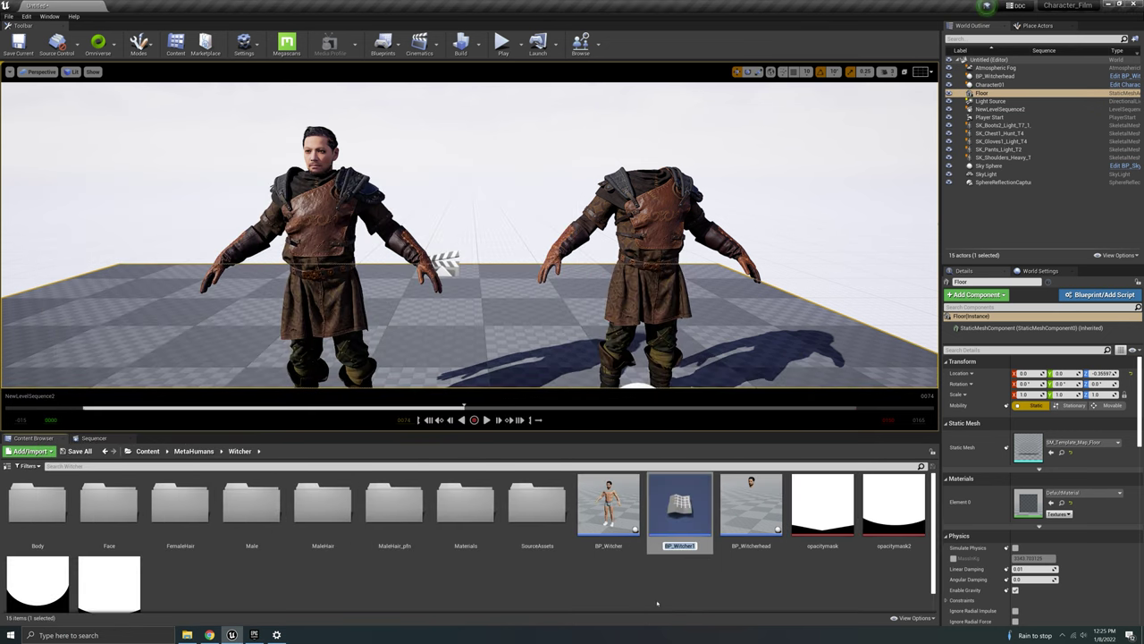
double_click(679, 505)
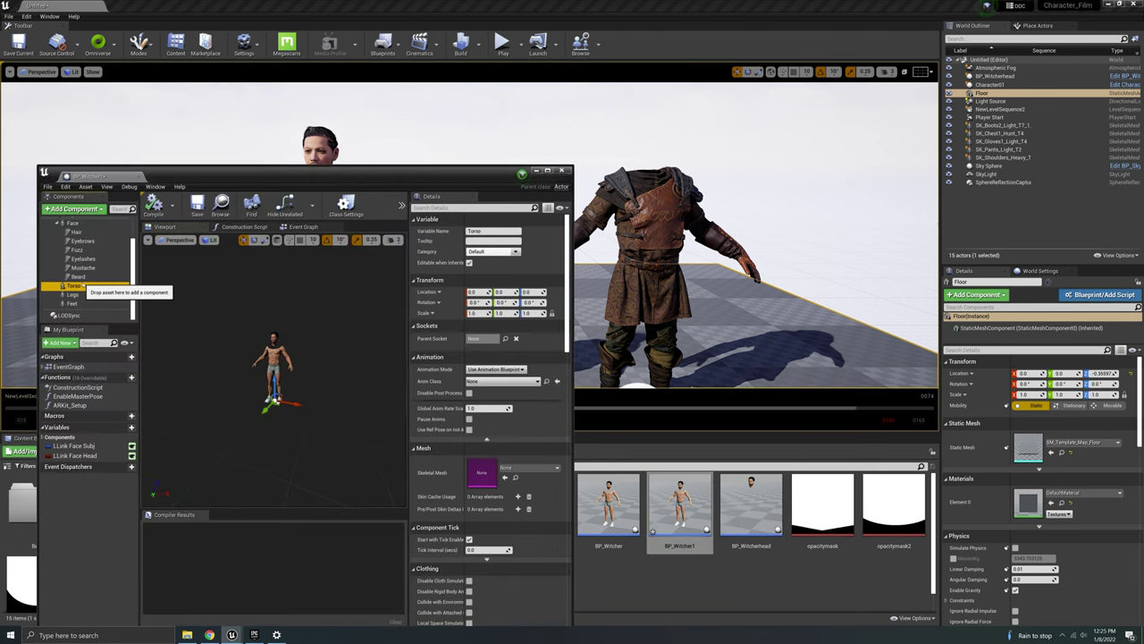
Strip BP_Witcher1 down to its face by deleting the Torso, Legs, Feet and Body components, and close its Blueprint.
click(76, 296)
key(Delete)
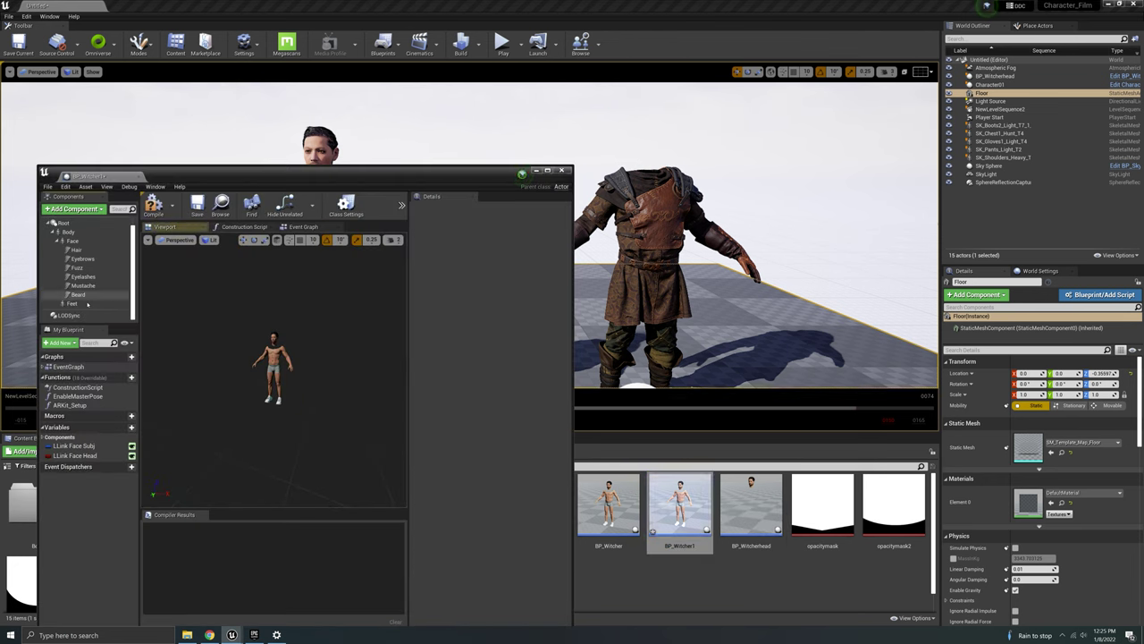
click(75, 304)
key(Delete)
click(68, 241)
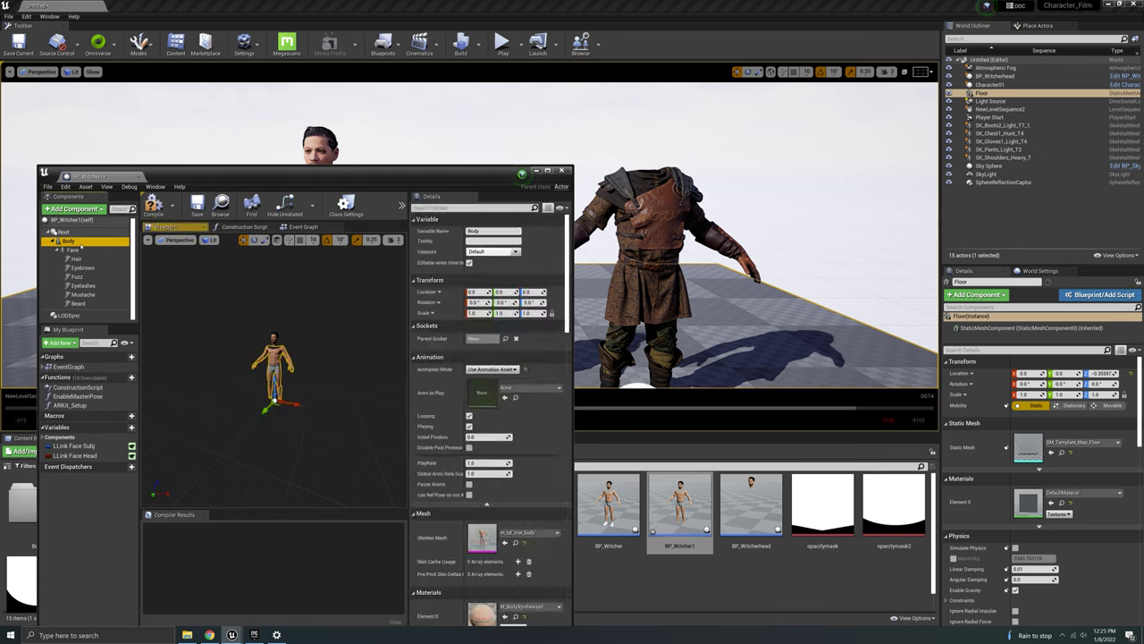
key(Delete)
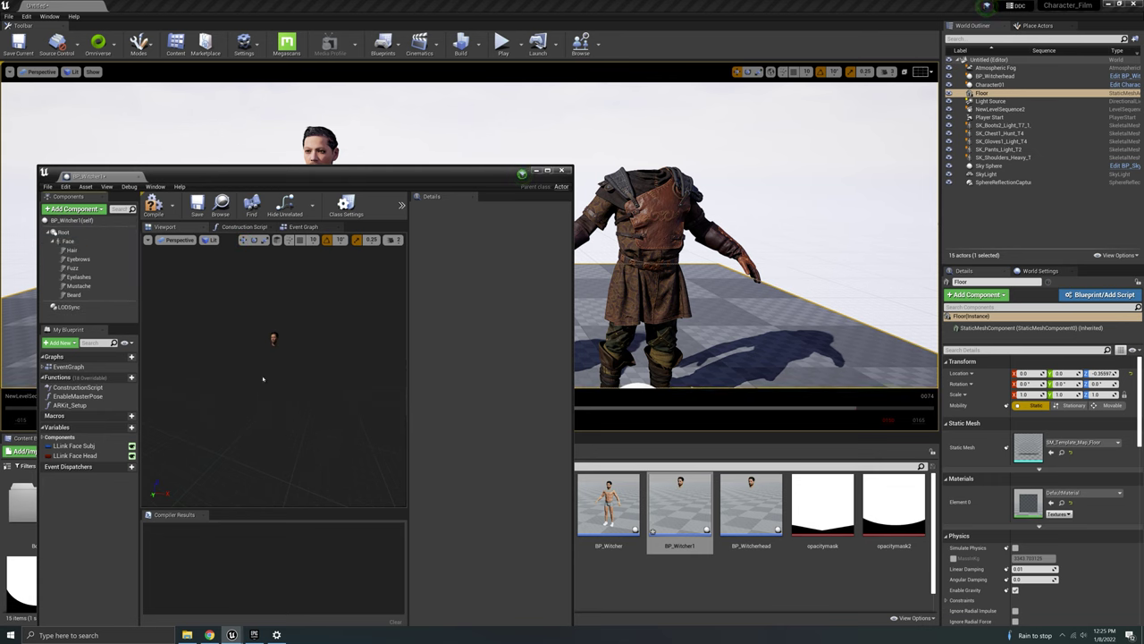
click(562, 170)
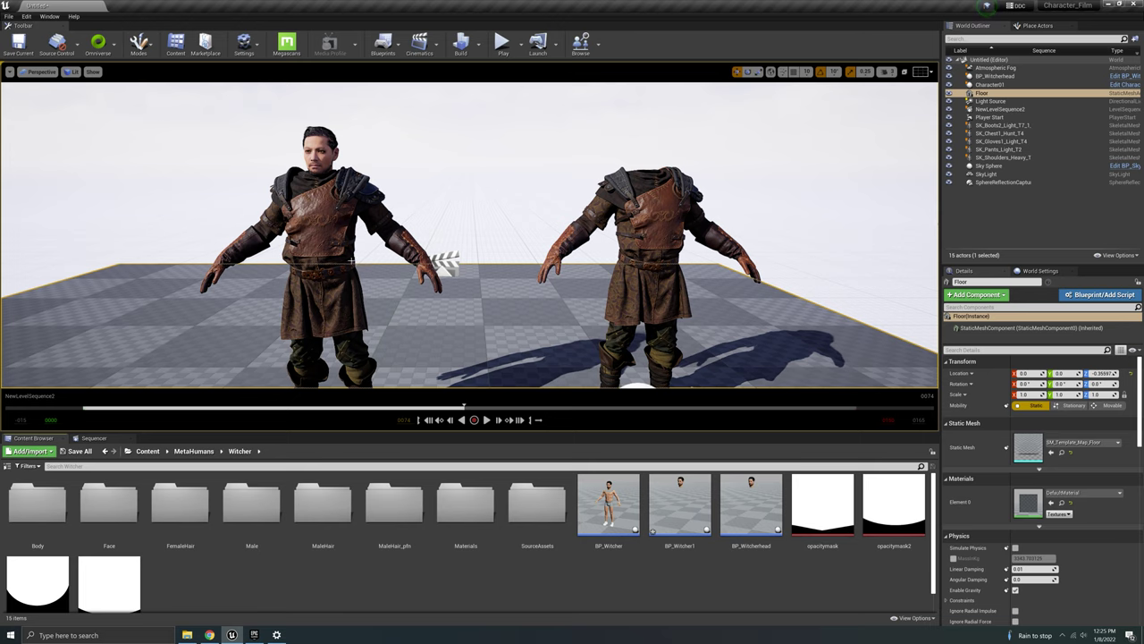
Reopen the Character01 Blueprint from the ROG_Modular_Armor folder and position its window clear of the level's head actor.
click(148, 450)
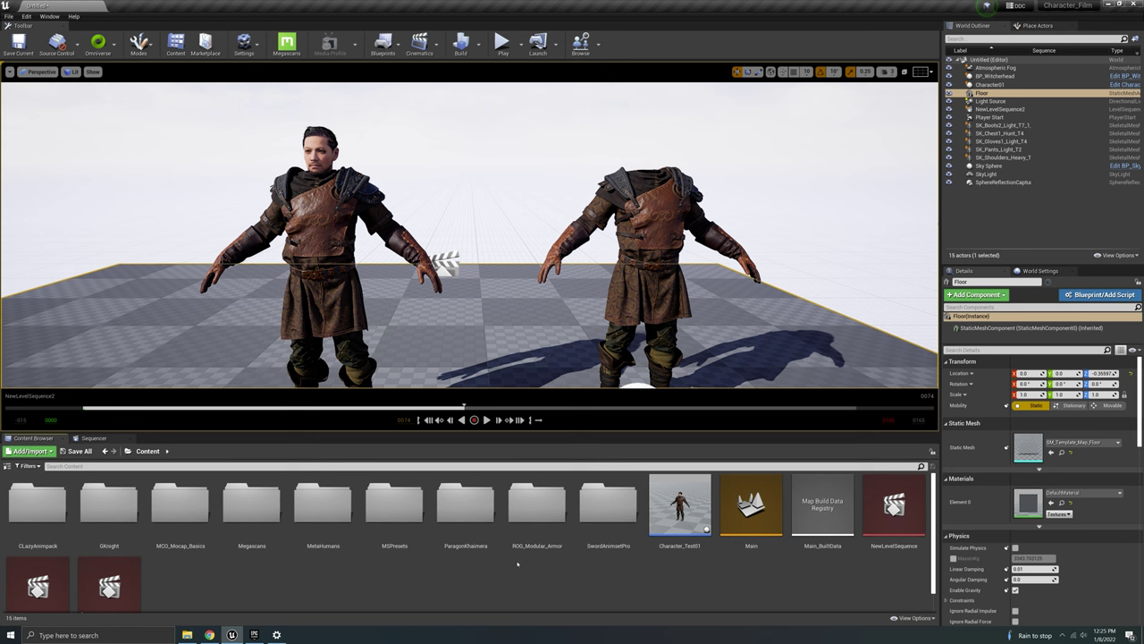
double_click(536, 505)
click(367, 505)
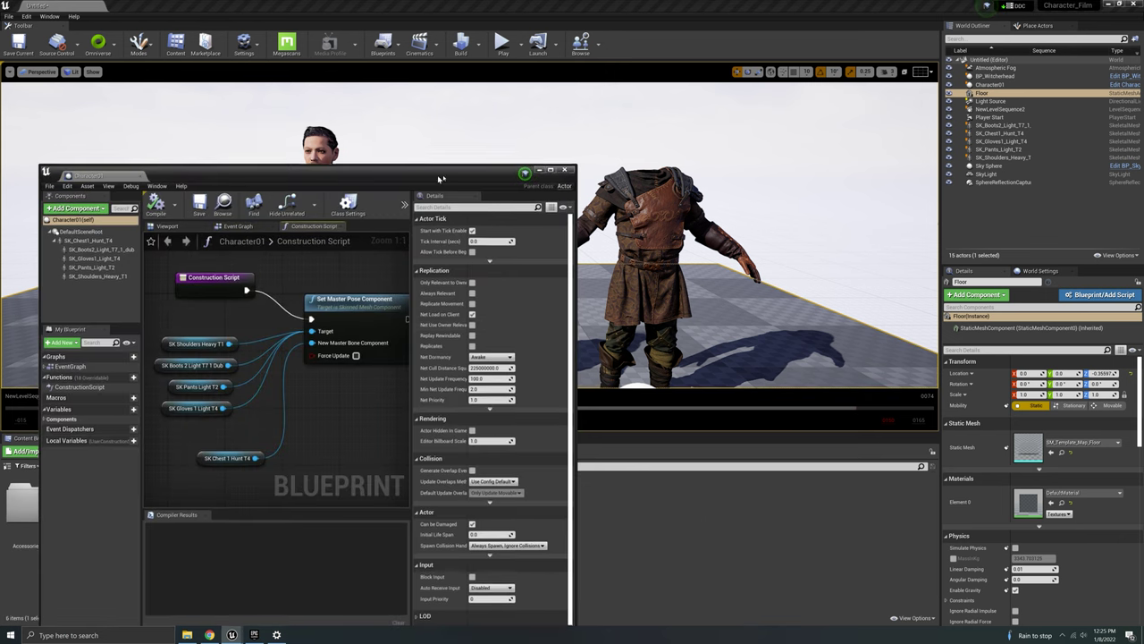
drag(438, 178, 922, 122)
Find the BP_Witcherhead asset in the Content Browser from its actor in the level, keeping the Character01 Blueprint clear of it.
right_drag(394, 186, 393, 186)
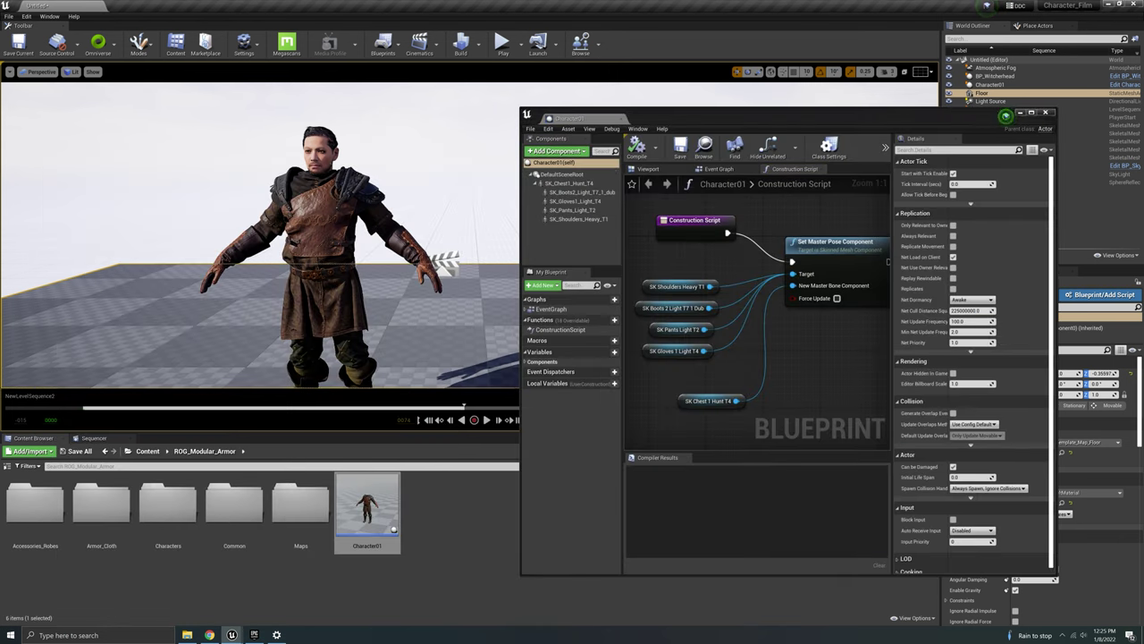
click(320, 150)
right_click(1013, 77)
click(1028, 87)
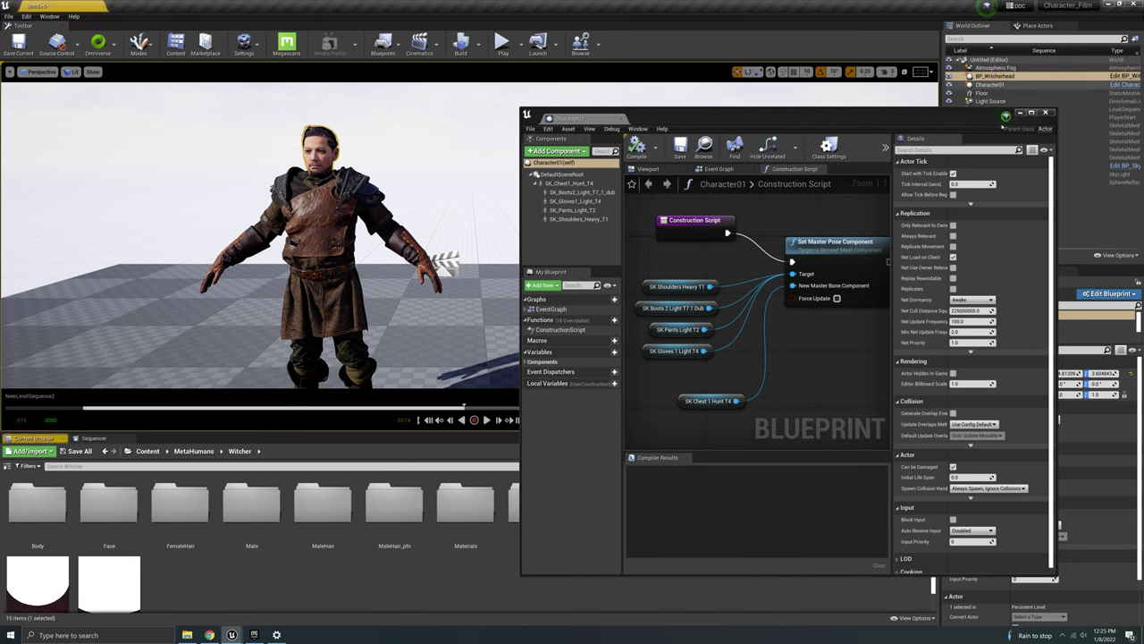
drag(867, 118, 399, 120)
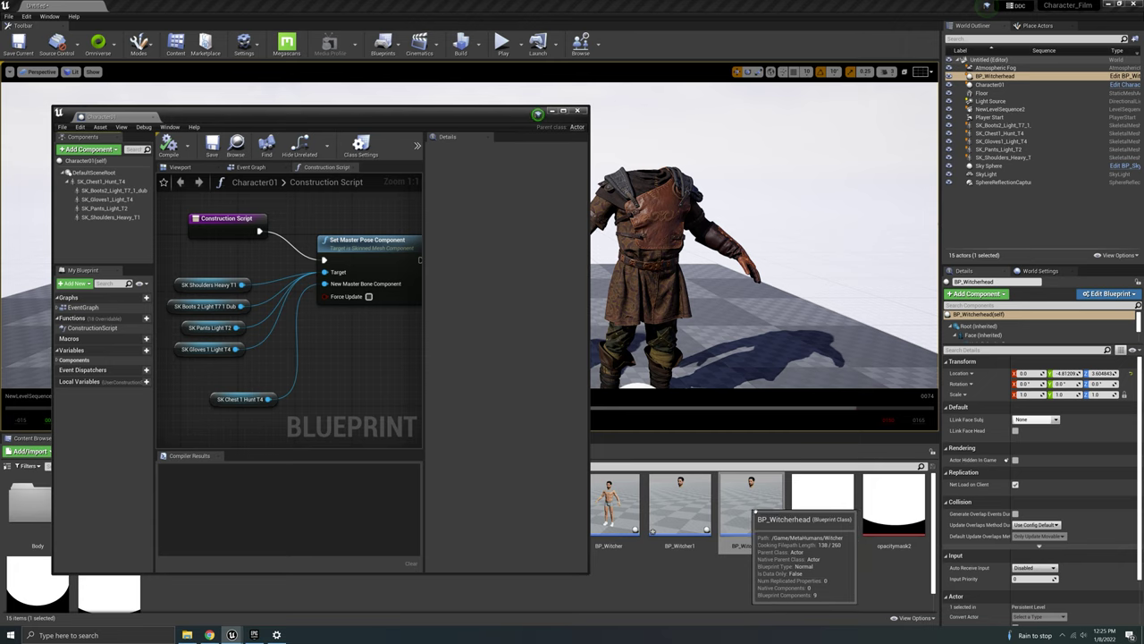
Open BP_Witcherhead, keep its LODSync component's Forced LOD at 0, and show the head in the Blueprint viewport.
double_click(754, 516)
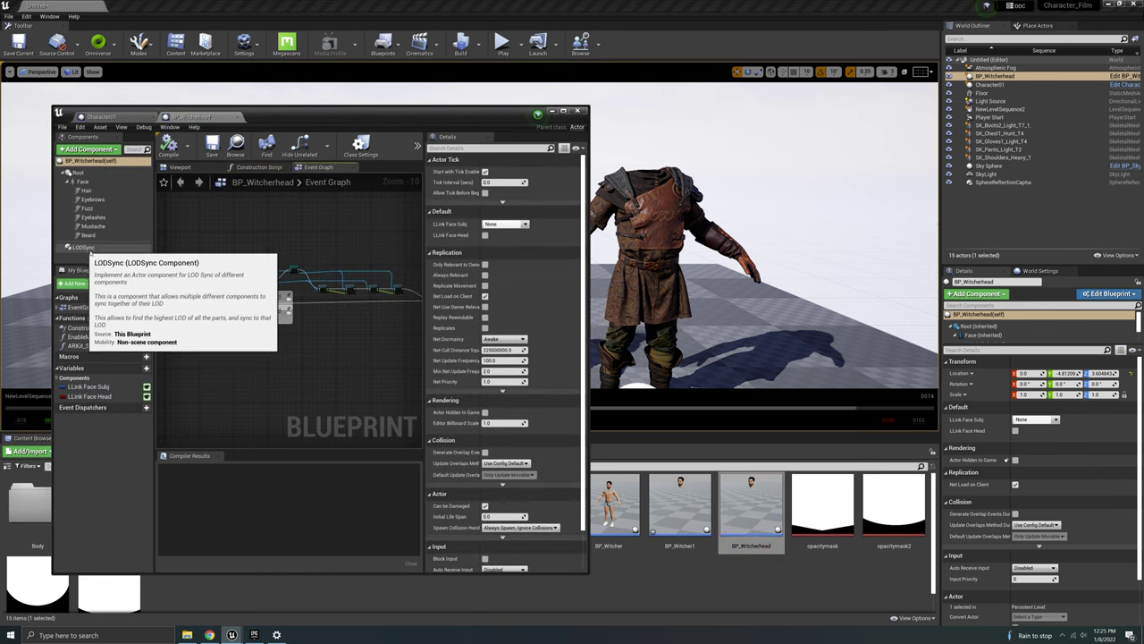
click(88, 247)
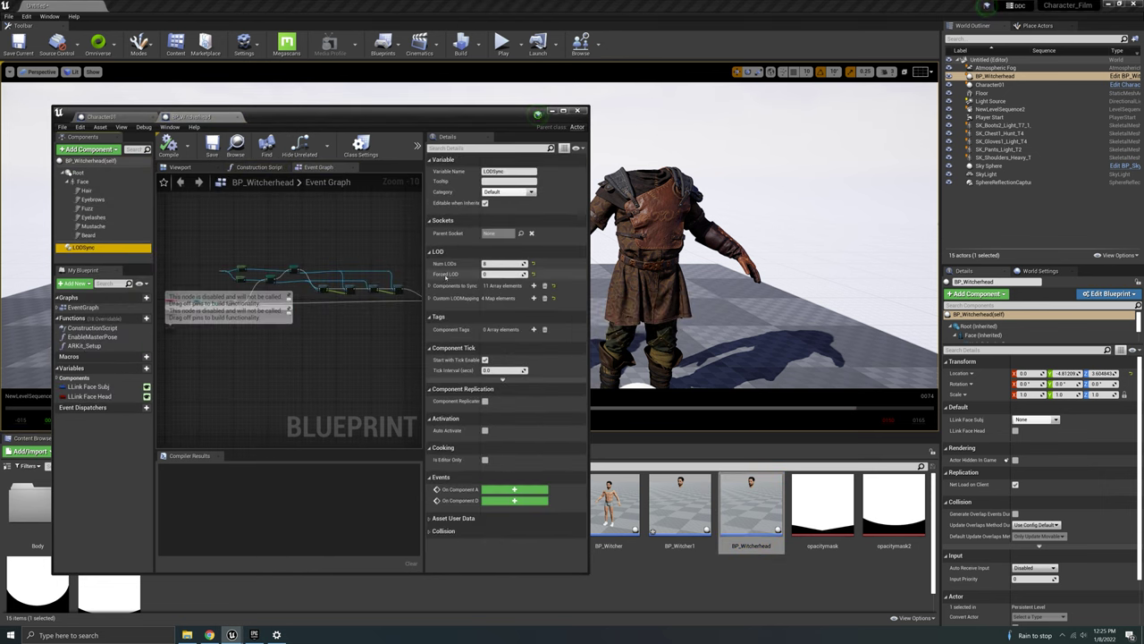
click(497, 274)
key(Return)
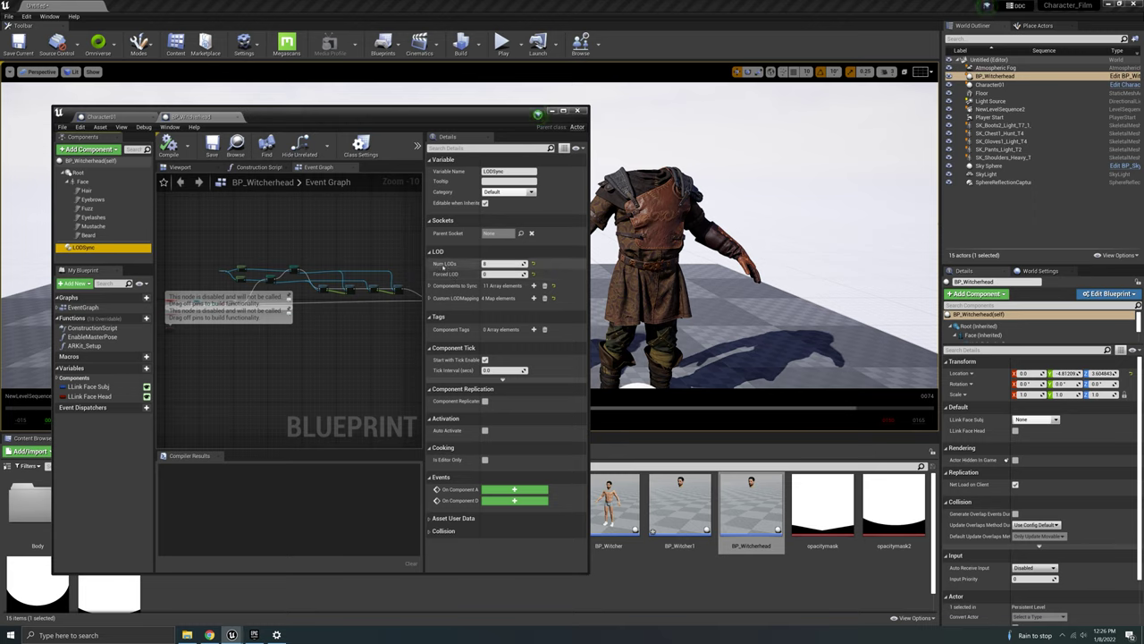
click(179, 167)
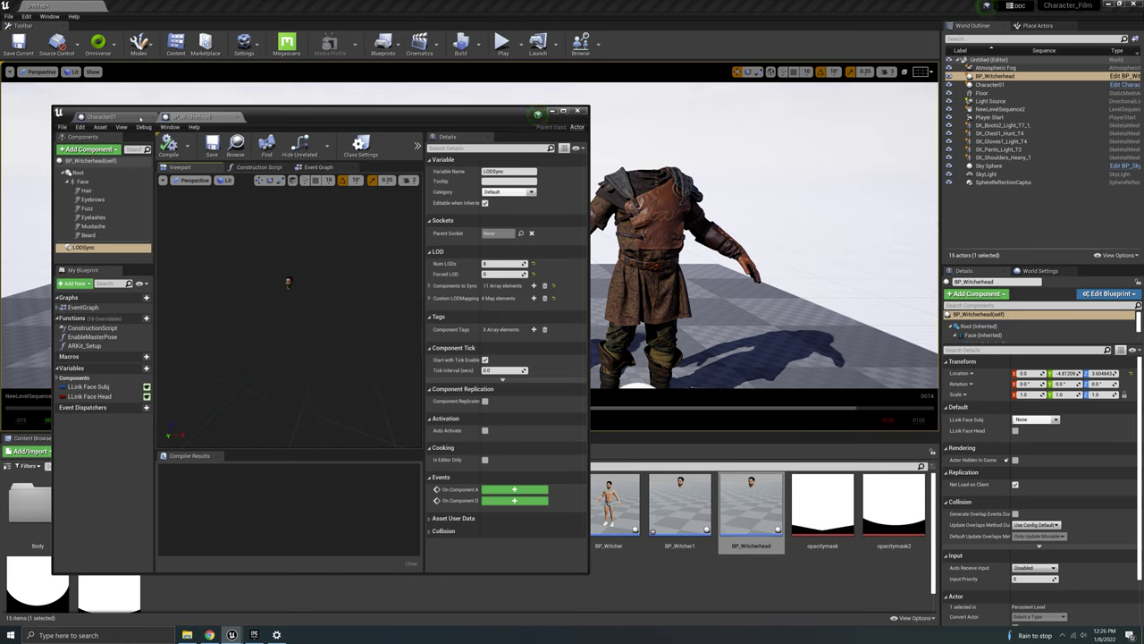
Add BP_Witcherhead as a component of the Character01 Blueprint, compile it, and show the assembled character.
click(100, 116)
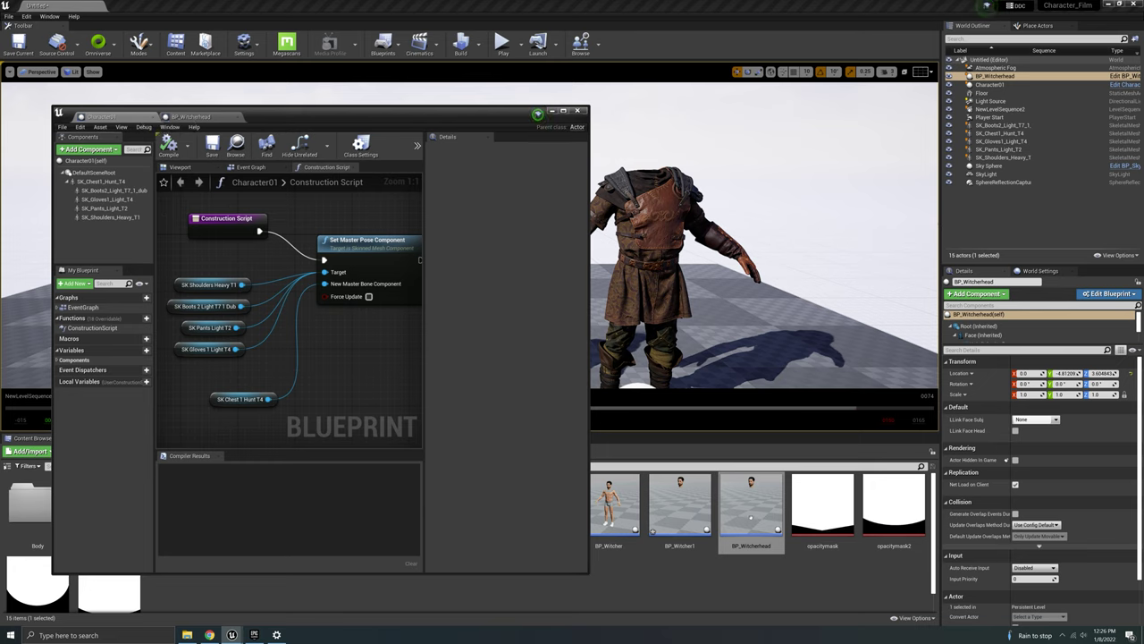
drag(761, 514, 121, 251)
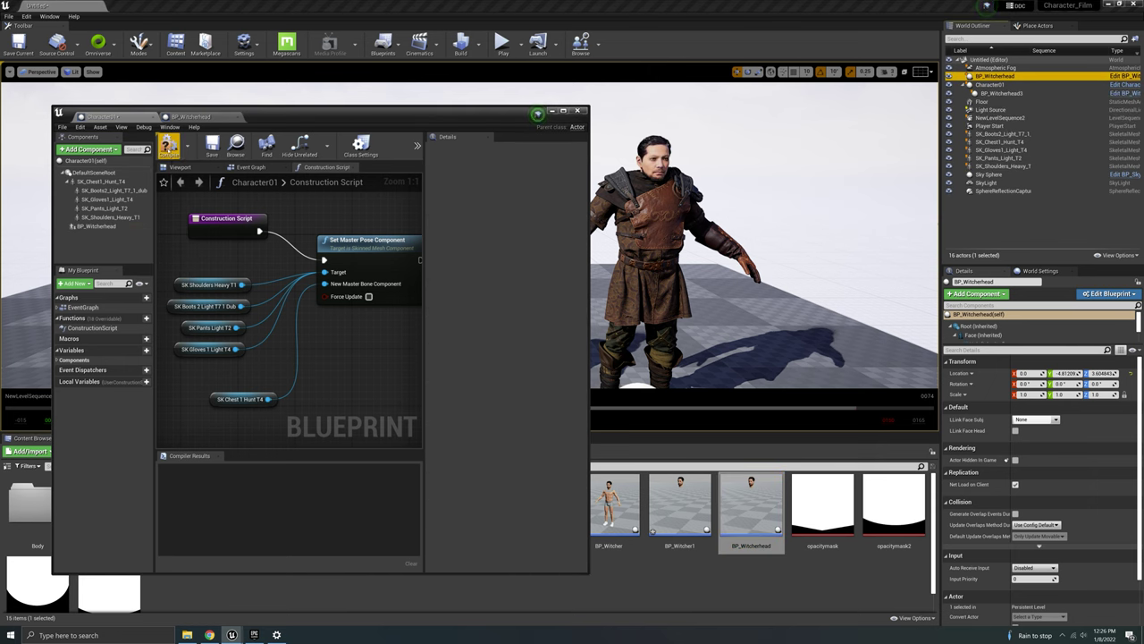
click(168, 145)
click(184, 167)
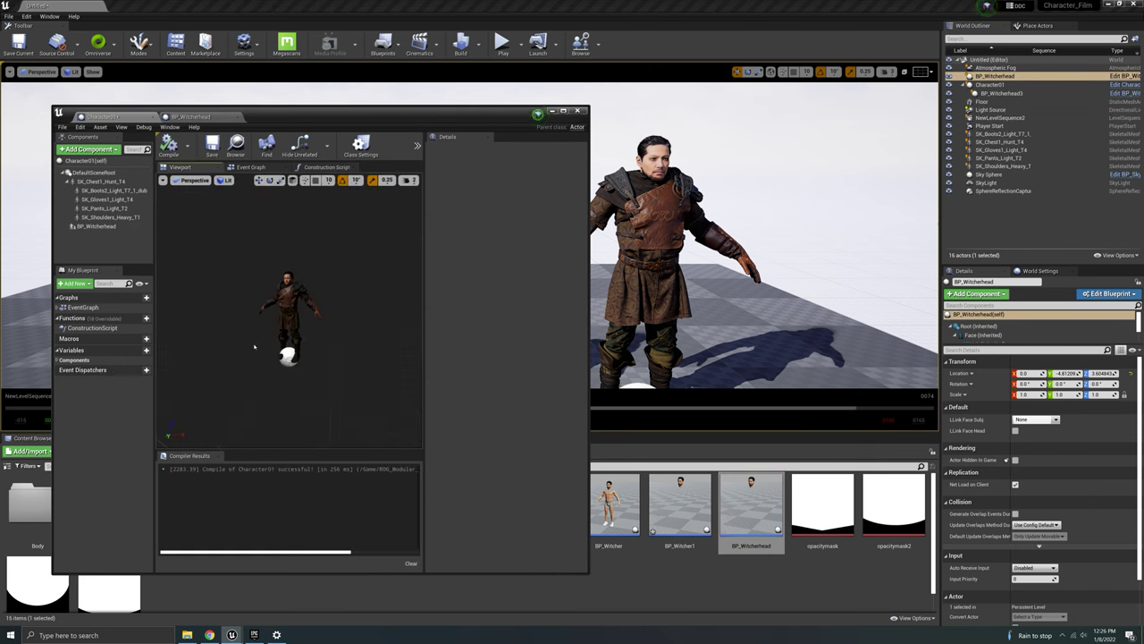
Raise the BP_Witcherhead component in Character01 to about Z 3.6.
key(w)
mouse_move(288, 313)
right_down()
mouse_move(335, 299)
mouse_move(281, 299)
right_up()
drag(279, 321, 284, 343)
click(283, 343)
key(s)
right_drag(283, 344, 281, 377)
drag(290, 382, 289, 378)
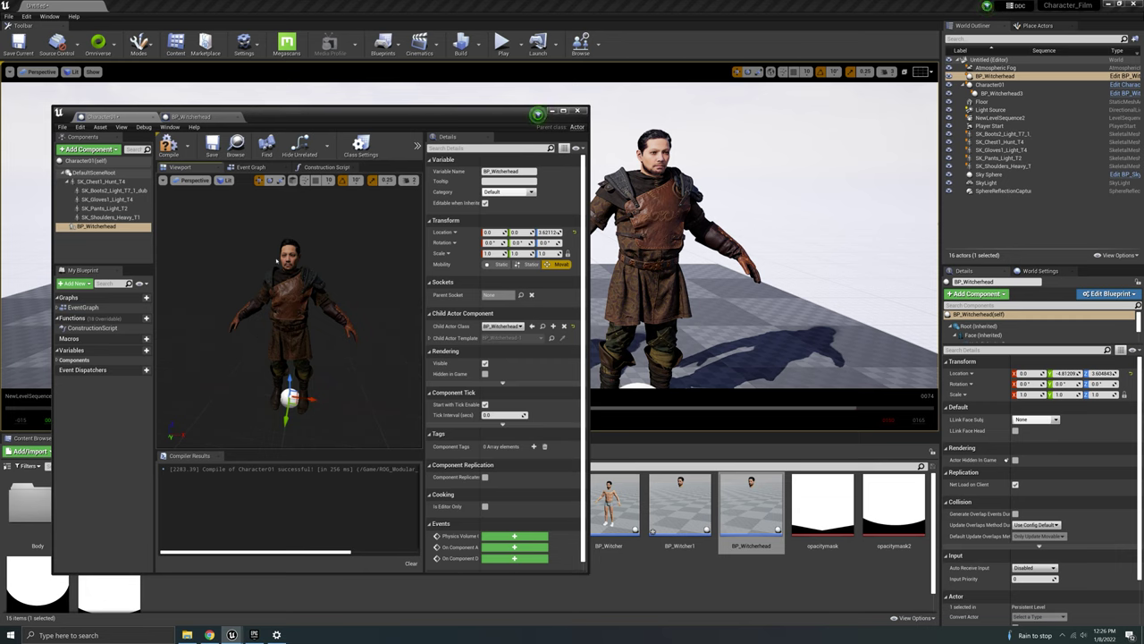
Scale the BP_Witcherhead component uniformly to 1.07 and lower it into the collar to about Z -7.5.
click(499, 253)
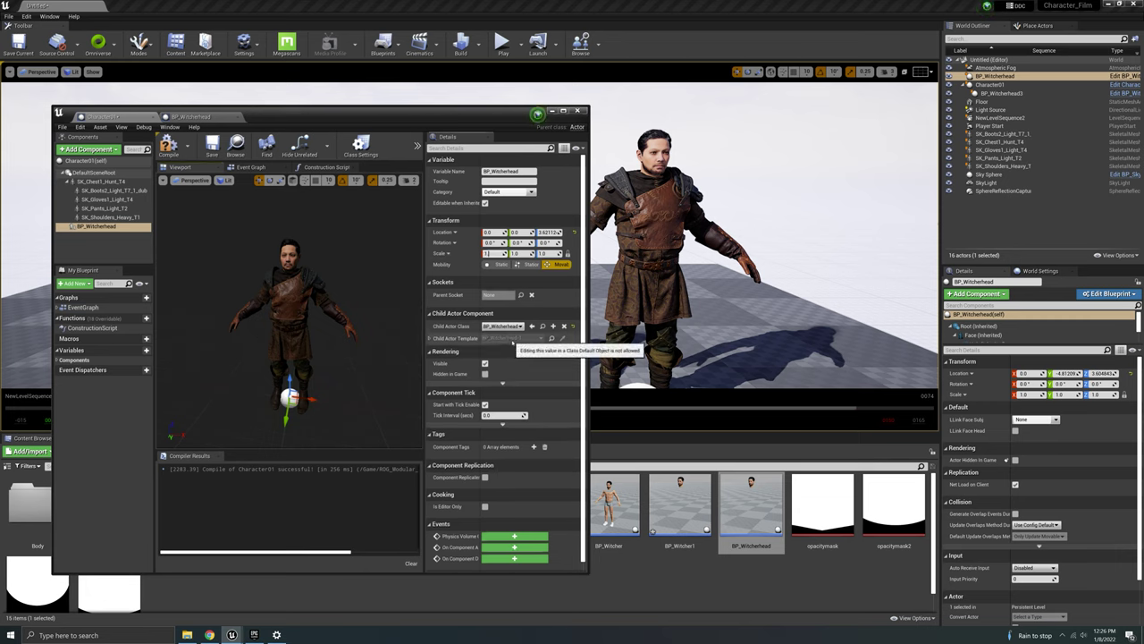
text(1.07)
key(Return)
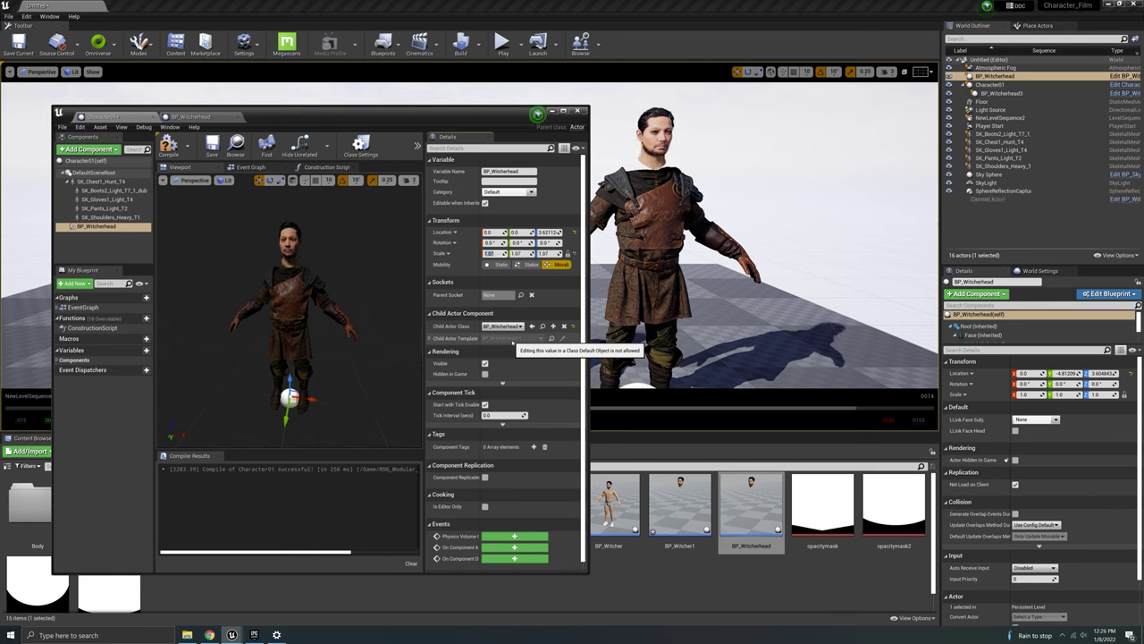
drag(290, 380, 289, 390)
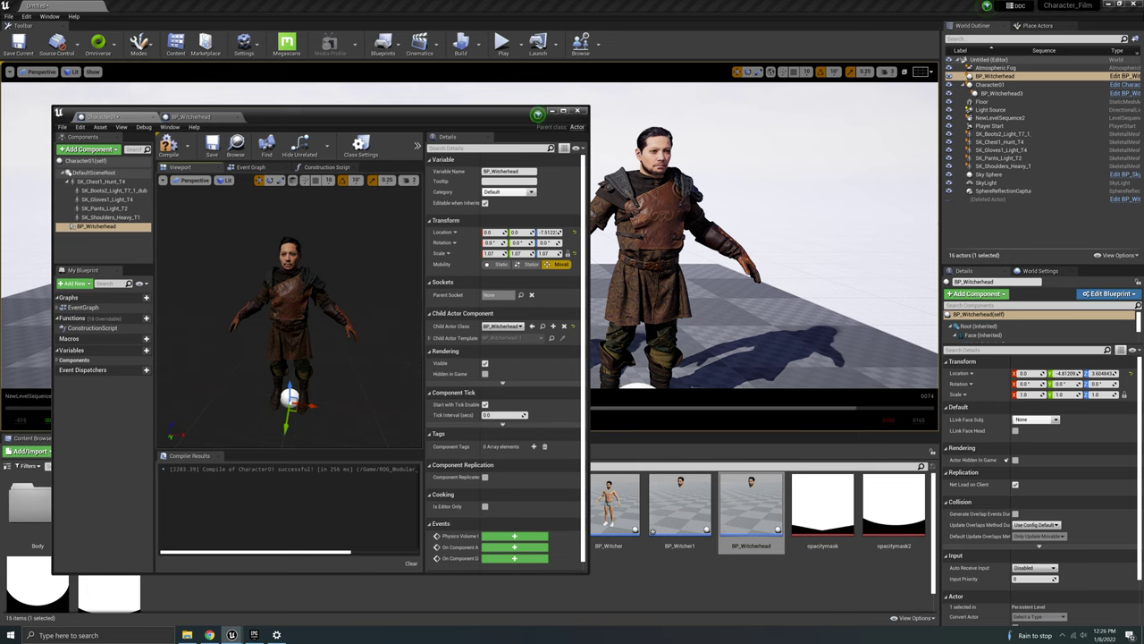
right_drag(295, 345, 299, 314)
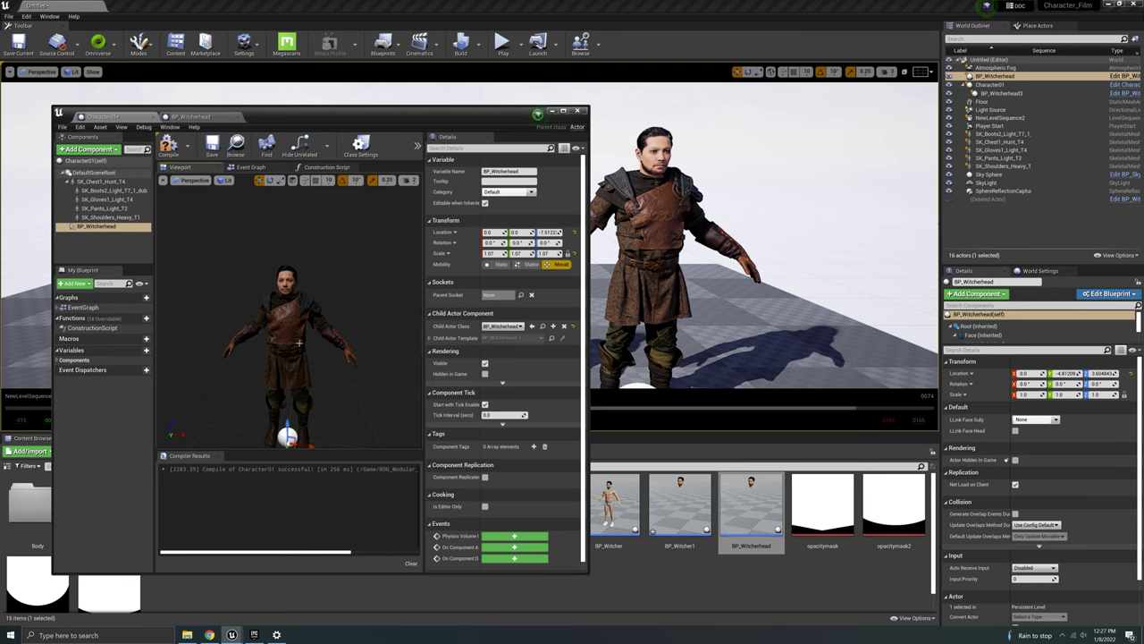
Set the BP_Witcherhead component's parent socket to the head bone.
click(107, 228)
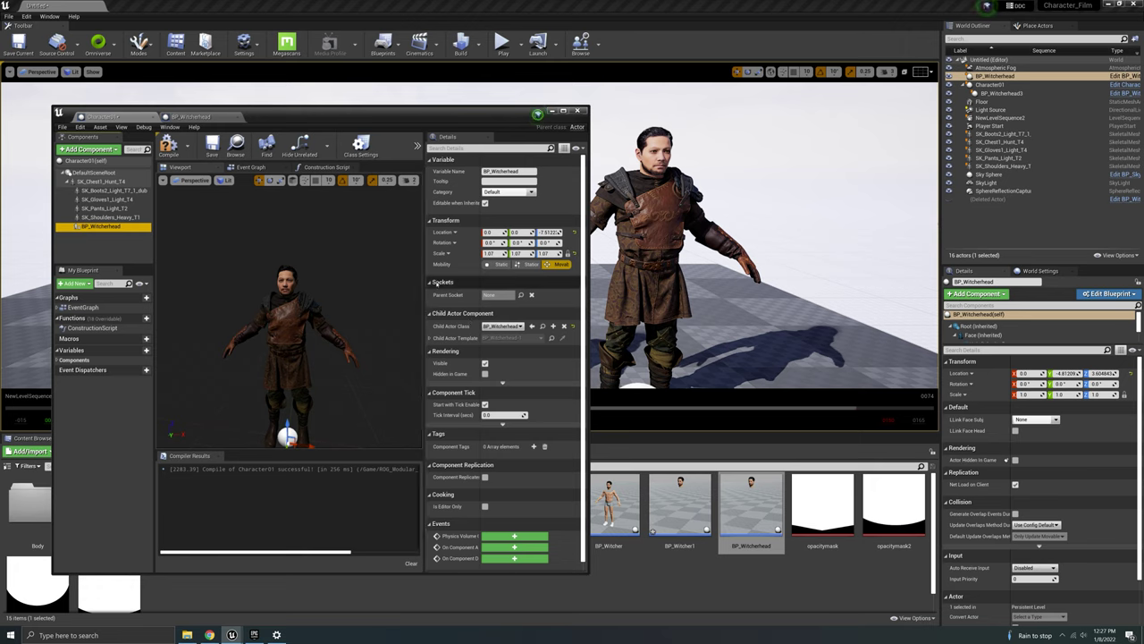
click(520, 294)
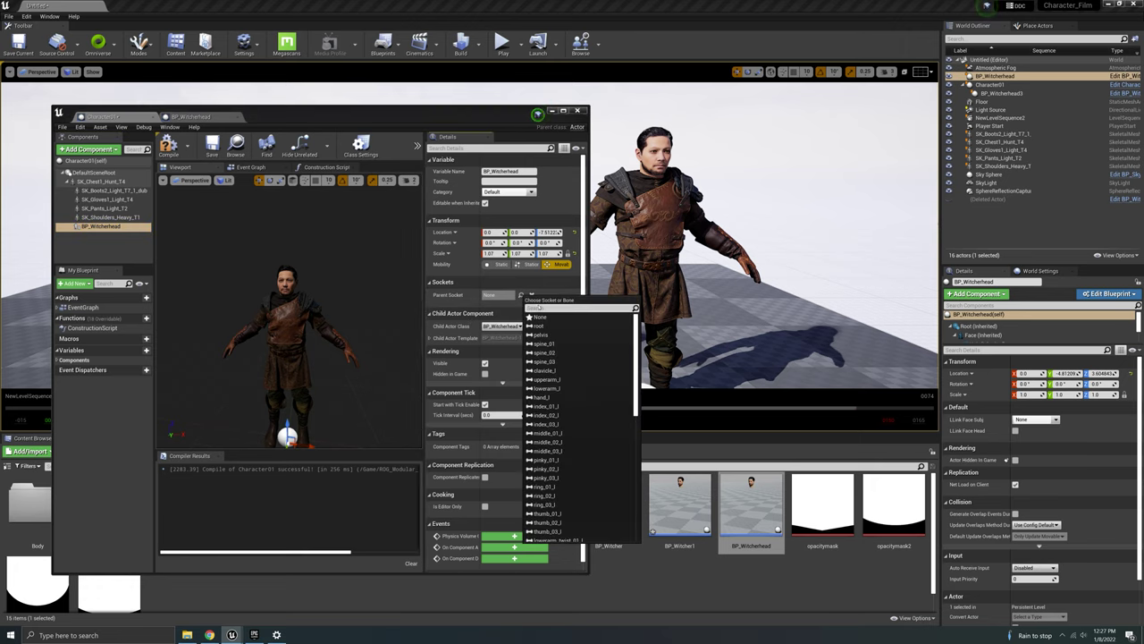
text(head)
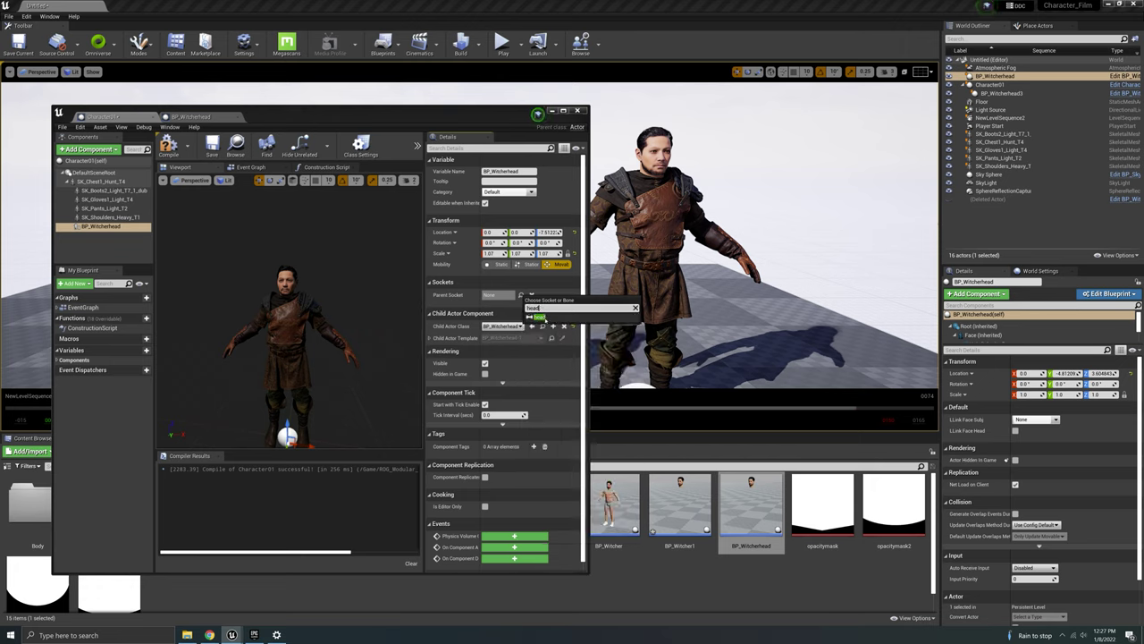
click(542, 316)
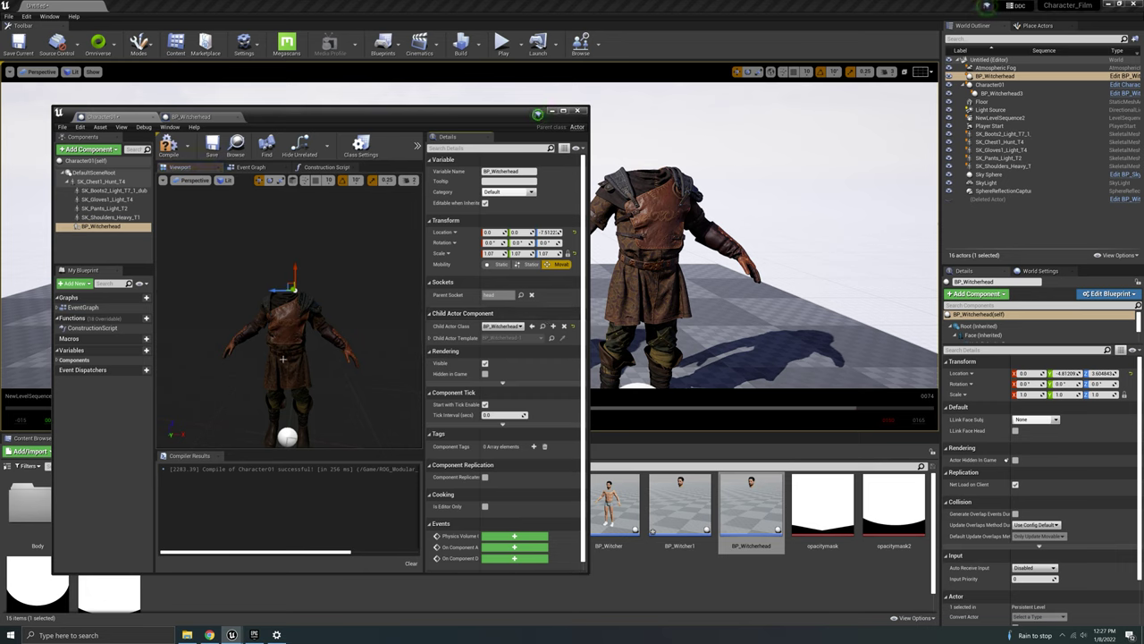
Rotate the BP_Witcherhead component upright so its face points the same way as the armor.
right_drag(282, 359, 242, 325)
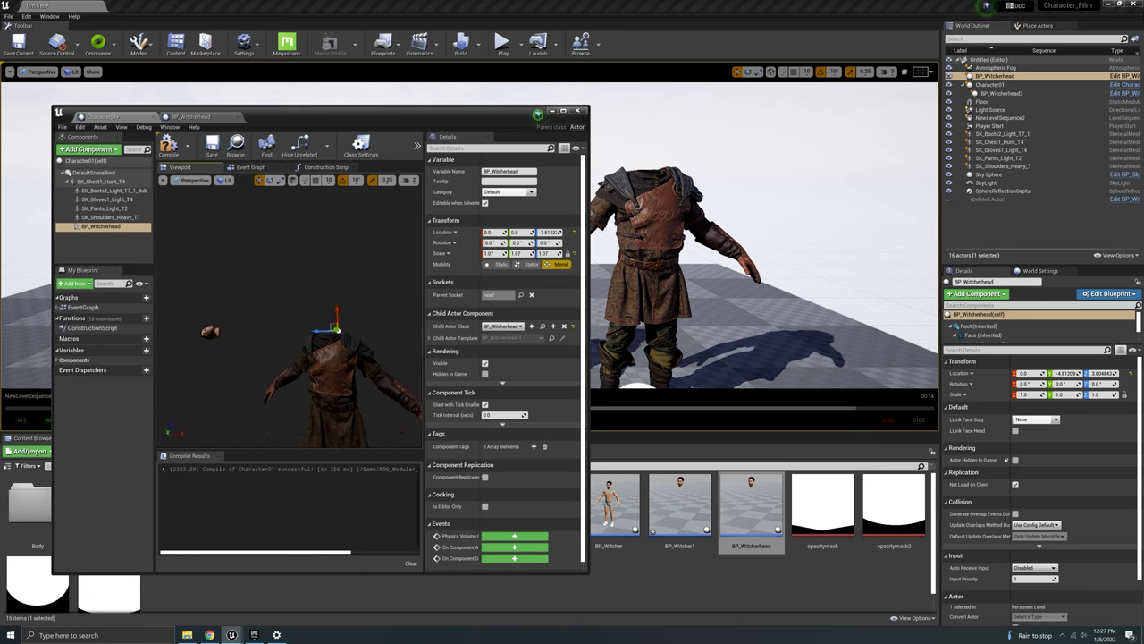
right_drag(311, 337, 317, 340)
key(e)
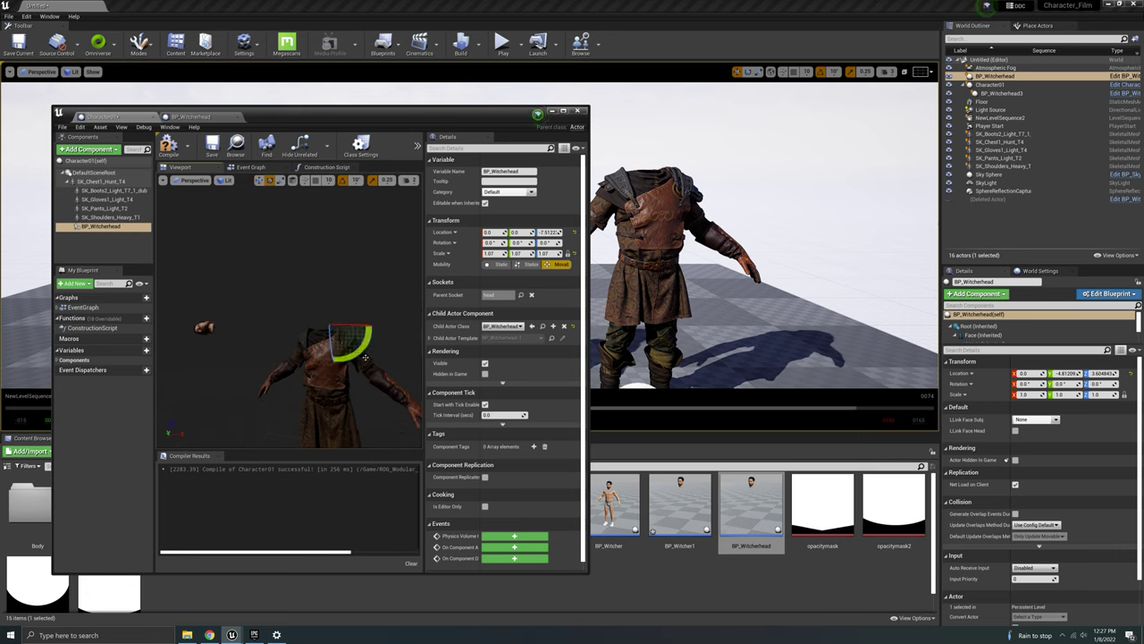
mouse_move(372, 353)
mouse_down()
mouse_move(367, 308)
mouse_move(387, 329)
mouse_move(371, 342)
mouse_move(374, 359)
mouse_up()
scroll(323, 288, down, 5)
key(w)
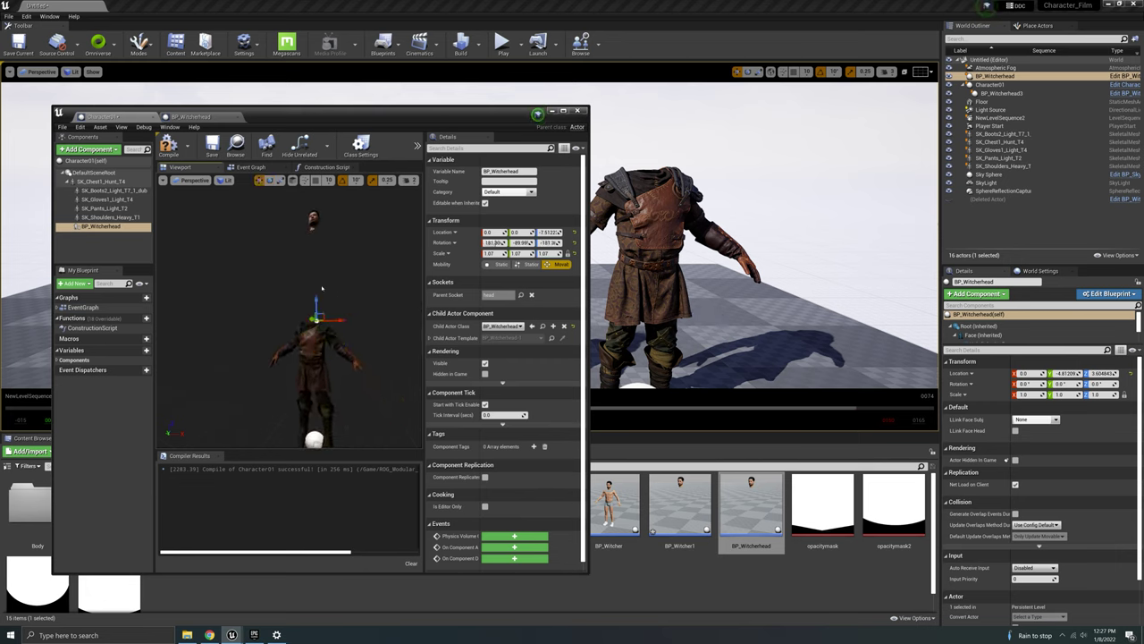
Move the BP_Witcherhead component down onto the armor's neck, to about X -171.4 and Z -0.8.
drag(318, 304, 321, 419)
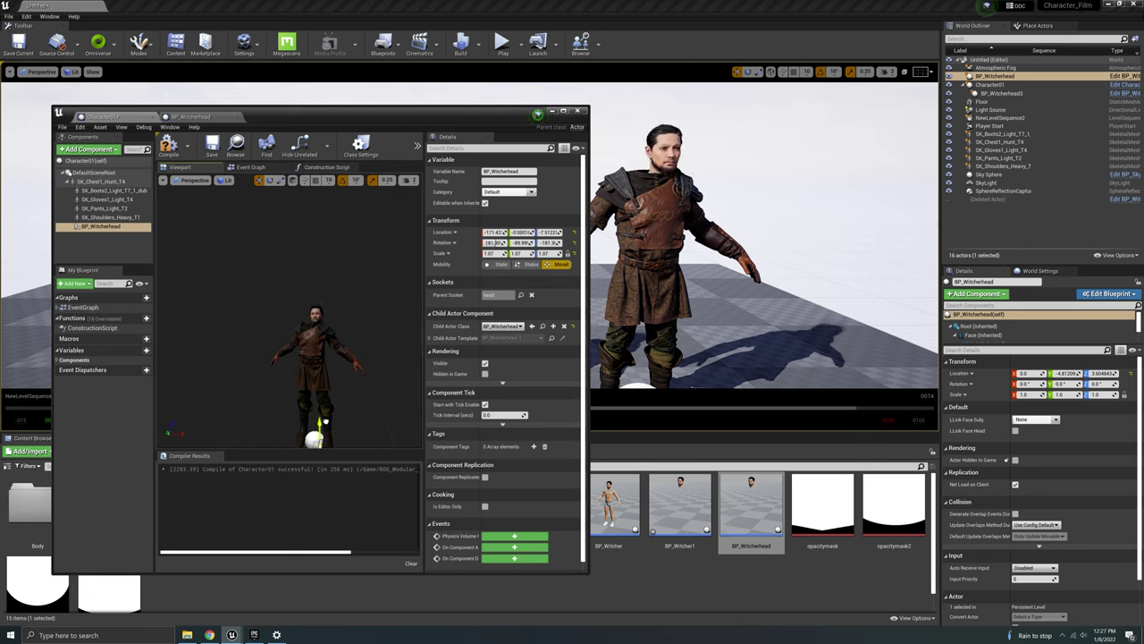
right_drag(336, 418, 344, 429)
drag(328, 429, 322, 425)
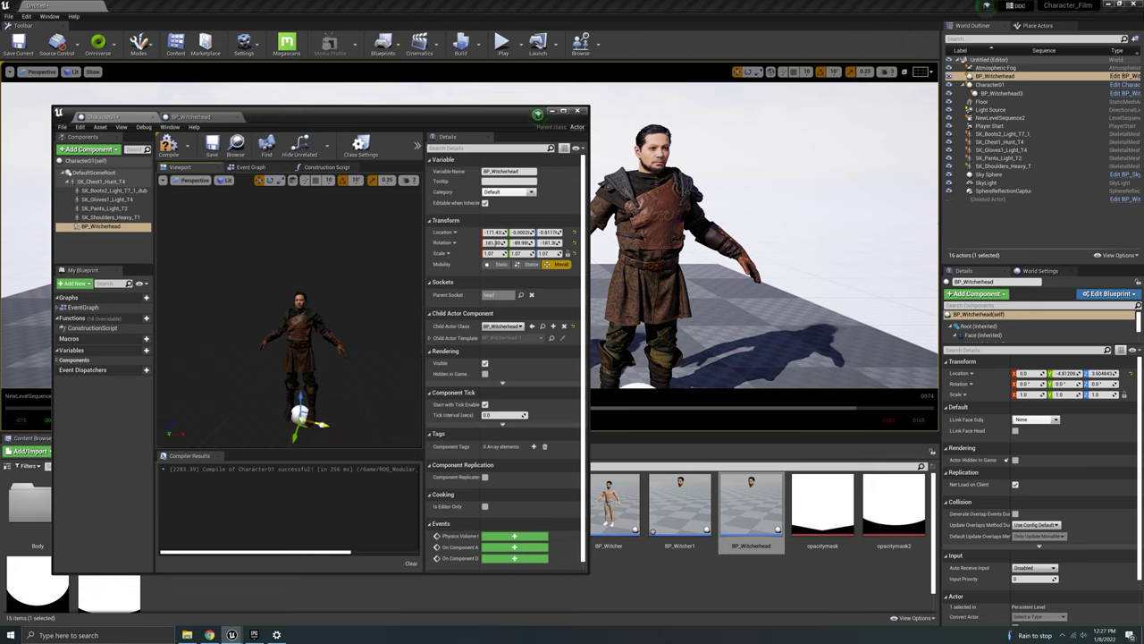
key(w)
right_drag(342, 359, 309, 354)
right_drag(790, 252, 812, 238)
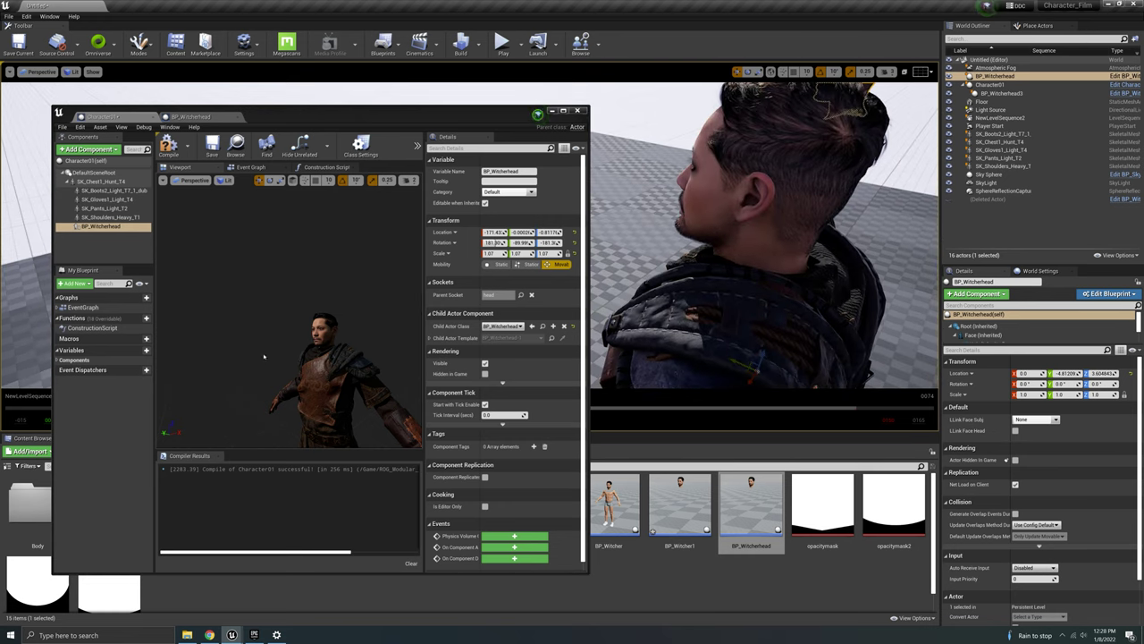
Fine-tune the BP_Witcherhead component's fit in the collar, to about X -170.4 and Y -0.8.
right_drag(262, 355, 277, 426)
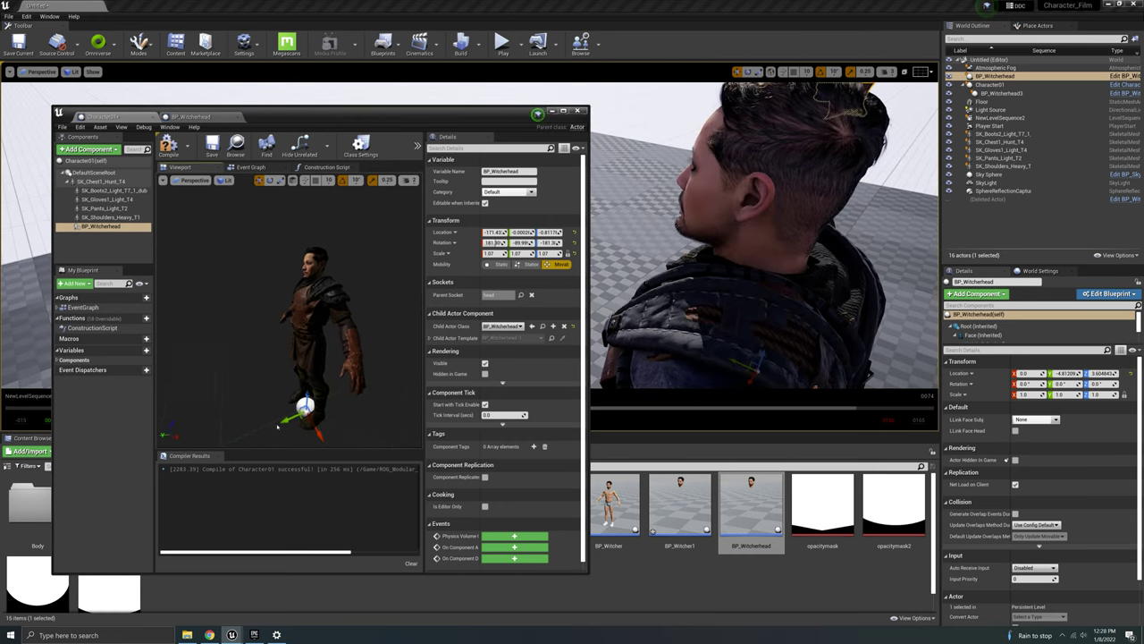
drag(520, 232, 521, 232)
drag(287, 418, 307, 396)
right_drag(751, 260, 787, 268)
right_drag(769, 286, 747, 268)
click(840, 299)
key(w)
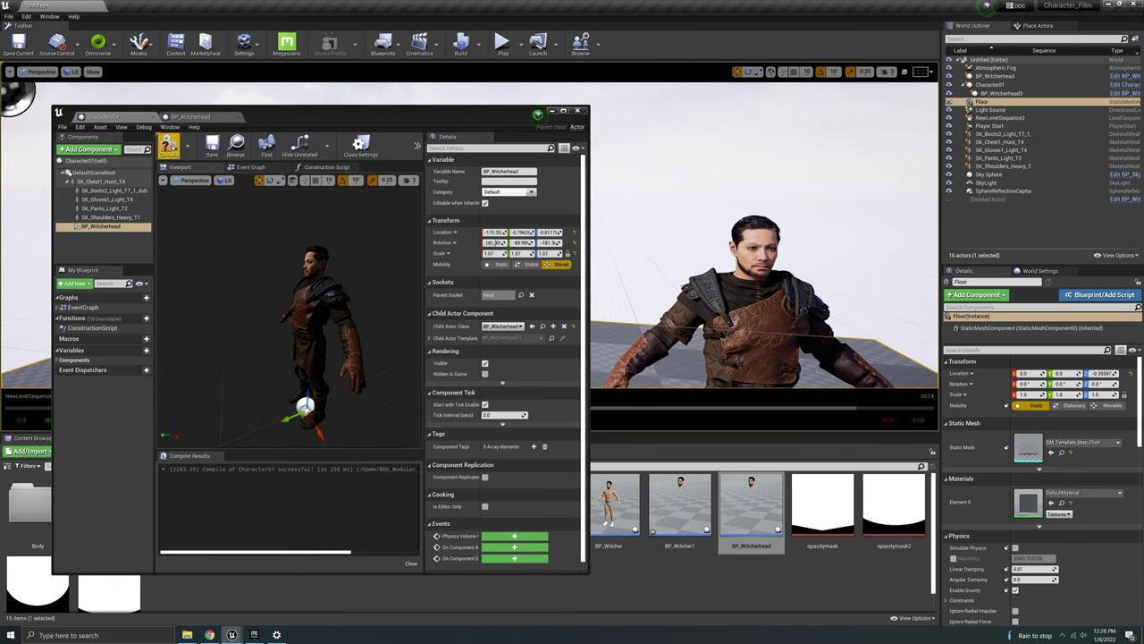
Compile the Character01 Blueprint and locate its asset in the ROG_Modular_Armor content folder.
click(169, 145)
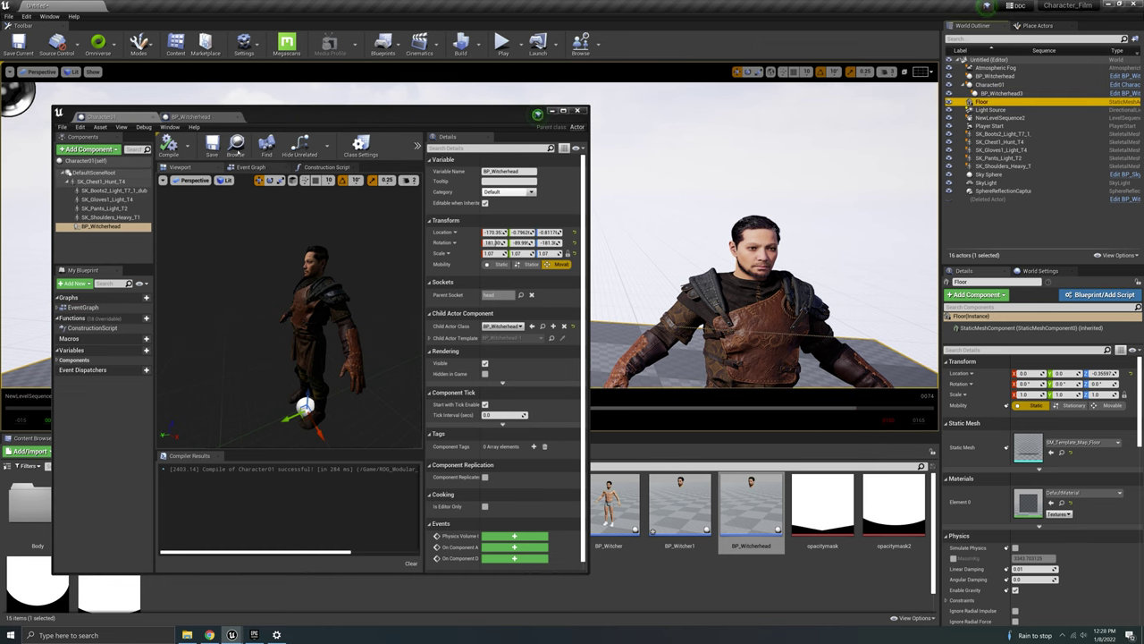
click(238, 149)
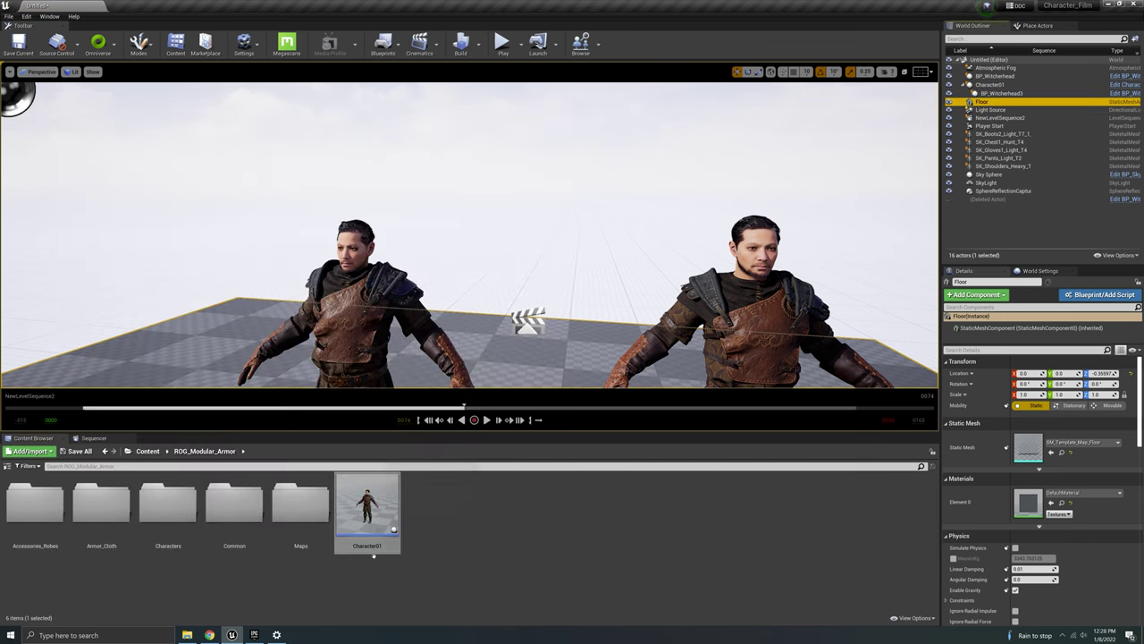
right_drag(498, 323, 572, 350)
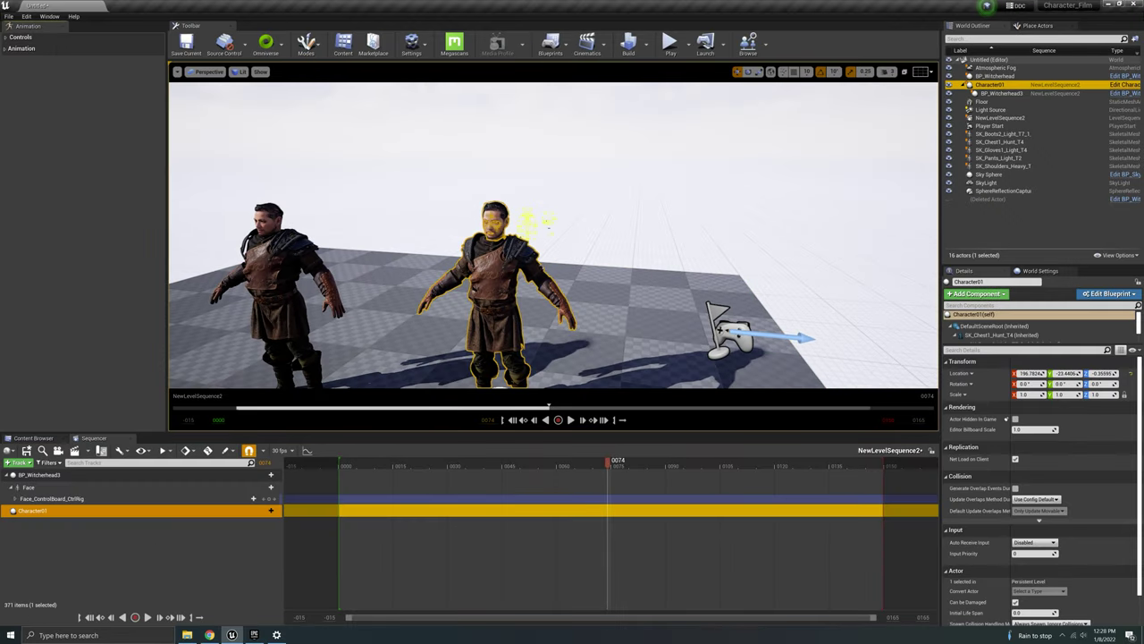
Test the attached head's face rig by moving the CTRL_C_jaw control on the face control board.
key(w)
right_drag(554, 236, 533, 218)
key(w)
scroll(545, 231, down, 3)
scroll(545, 230, up, 2)
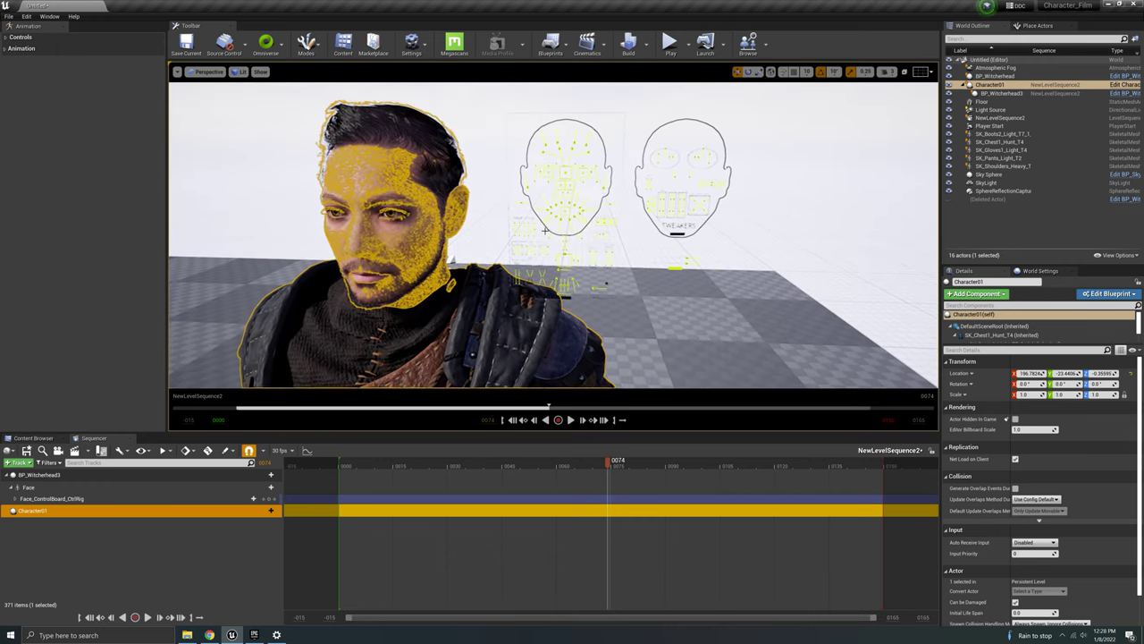
click(569, 260)
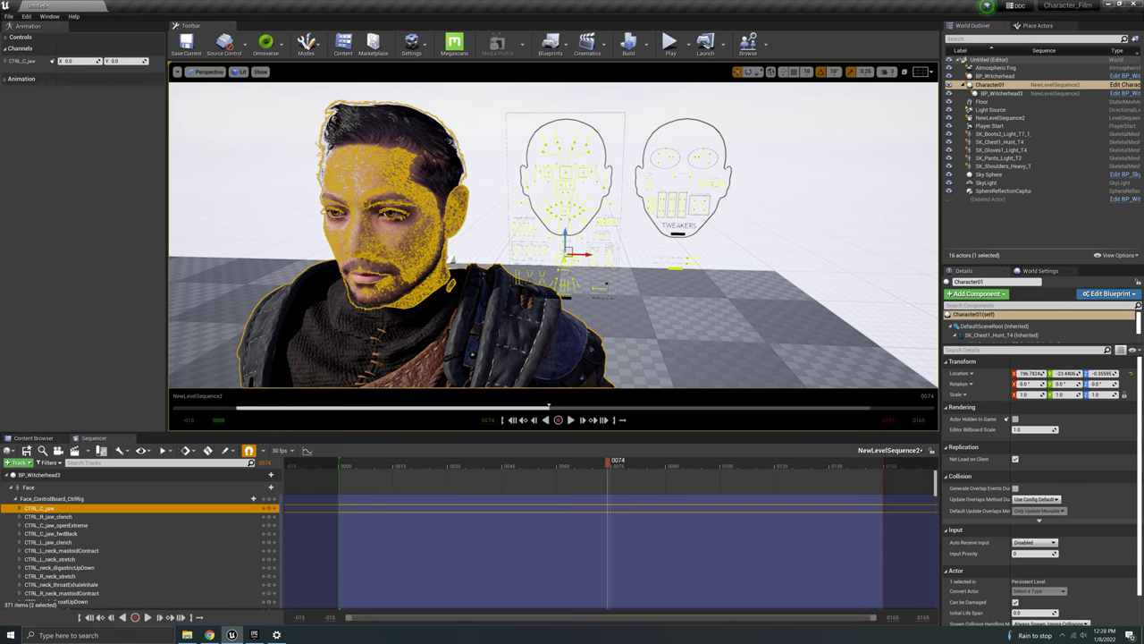
mouse_move(566, 240)
mouse_down()
mouse_move(572, 268)
mouse_move(565, 236)
mouse_up()
key(s)
right_drag(451, 260, 454, 237)
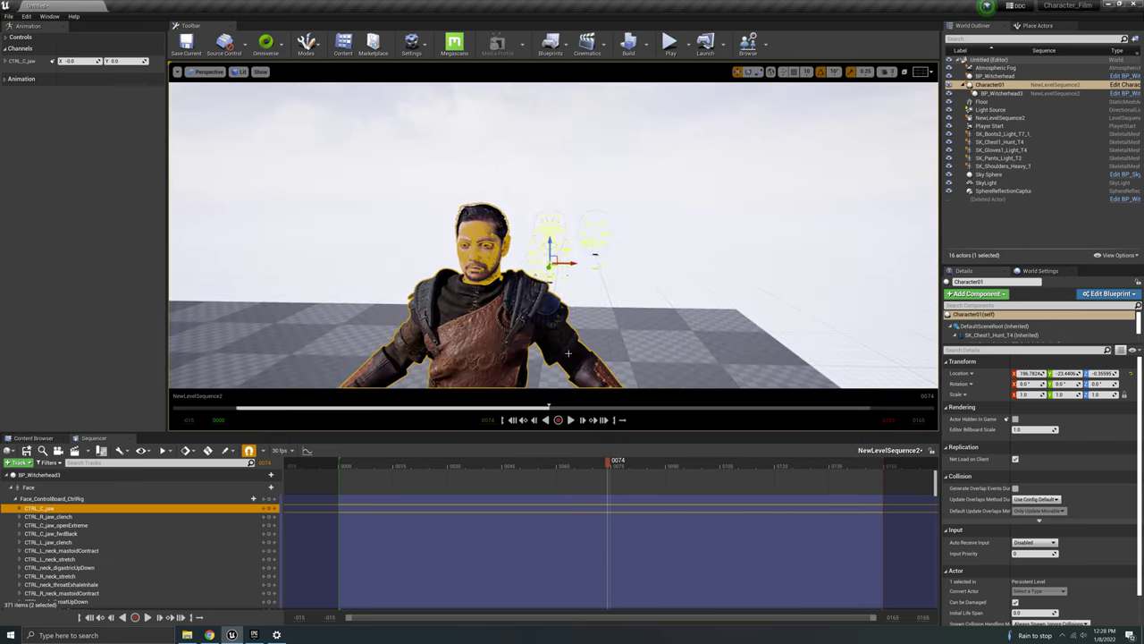
Delete the Face_ControlBoard_CtrlRig track from the Face component in the level sequence.
click(117, 490)
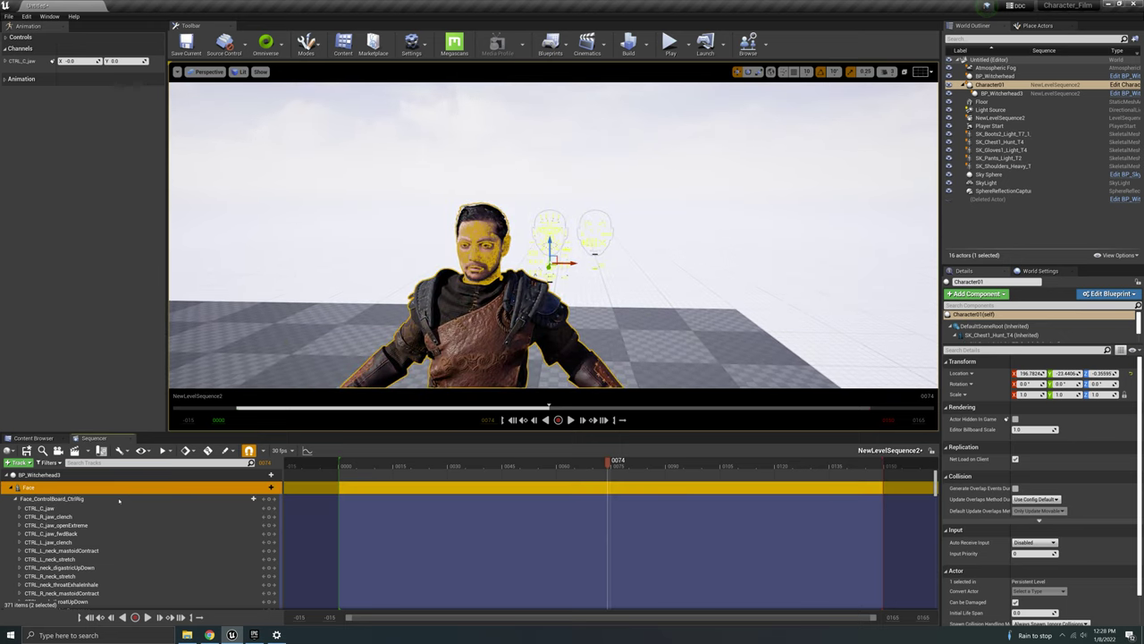
click(119, 499)
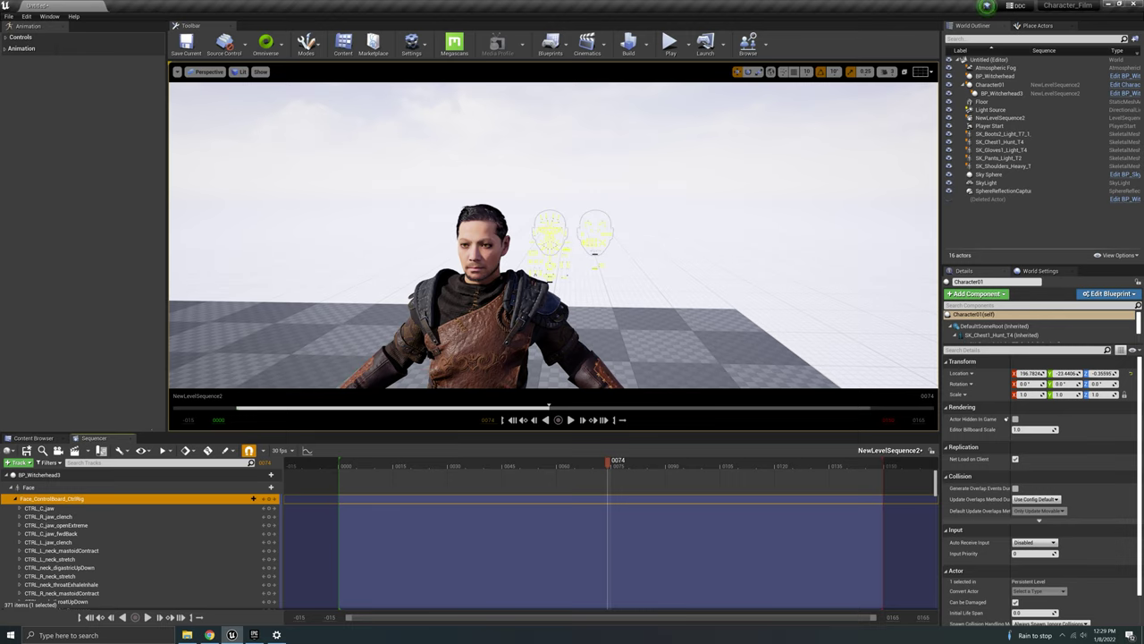
key(Delete)
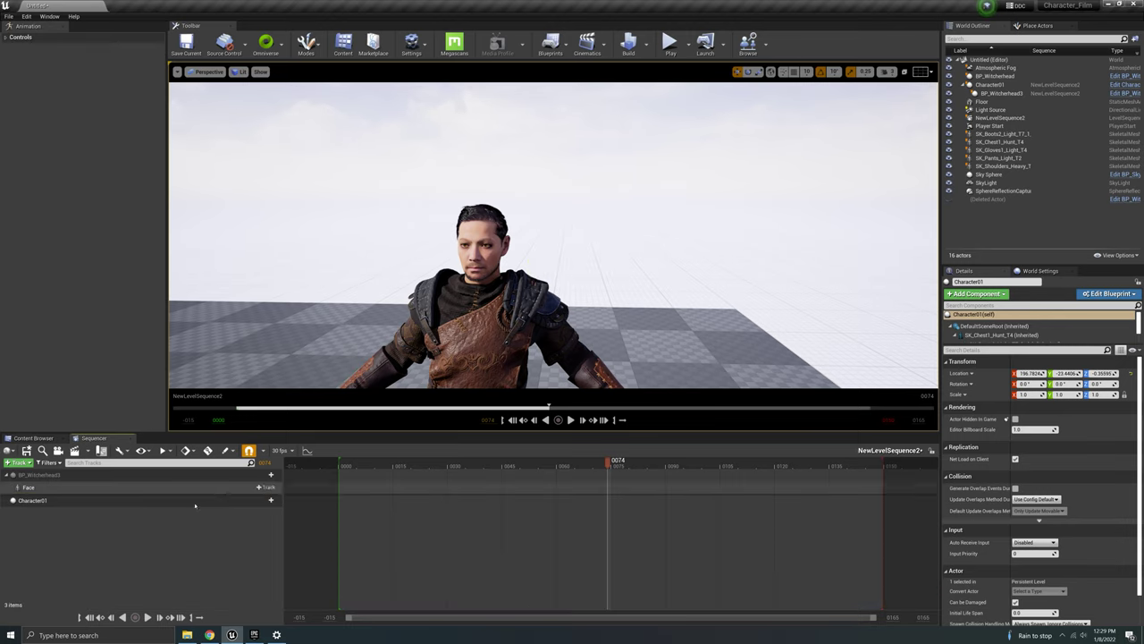
Add the SK_Chest1_Hunt_T4 component under Character01 in the sequence and browse the animations offered for it.
click(265, 500)
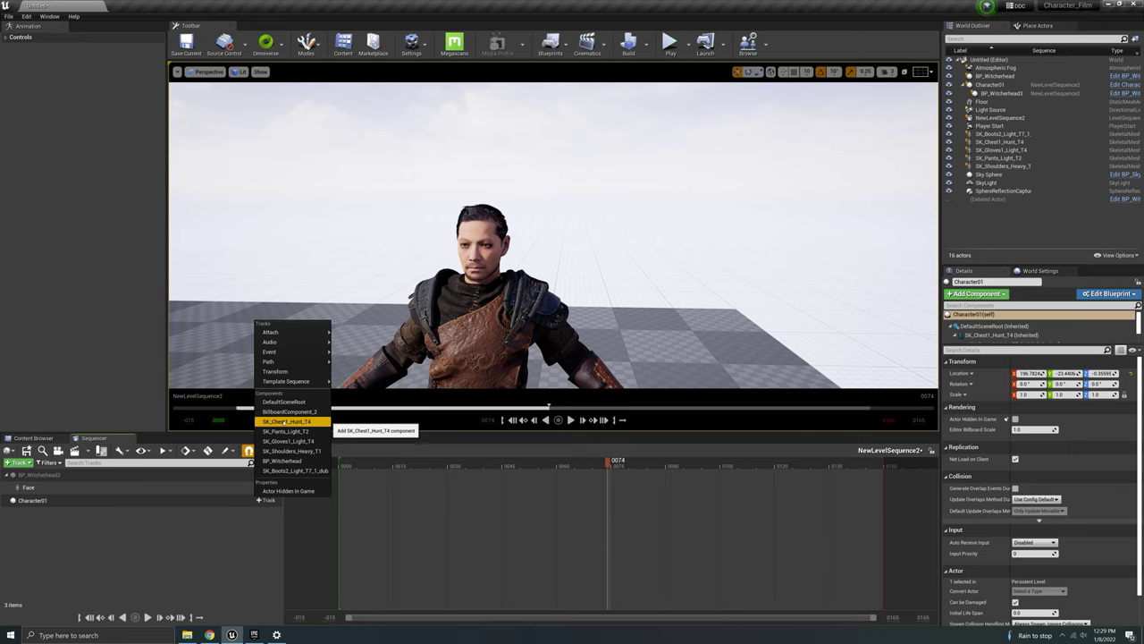
click(284, 421)
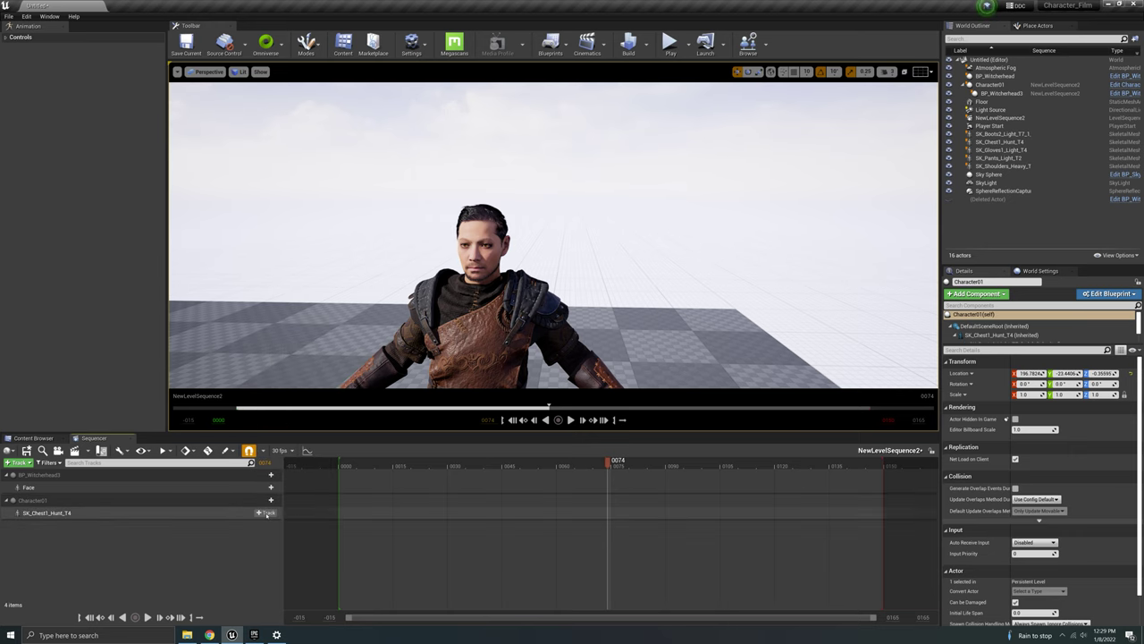
click(269, 512)
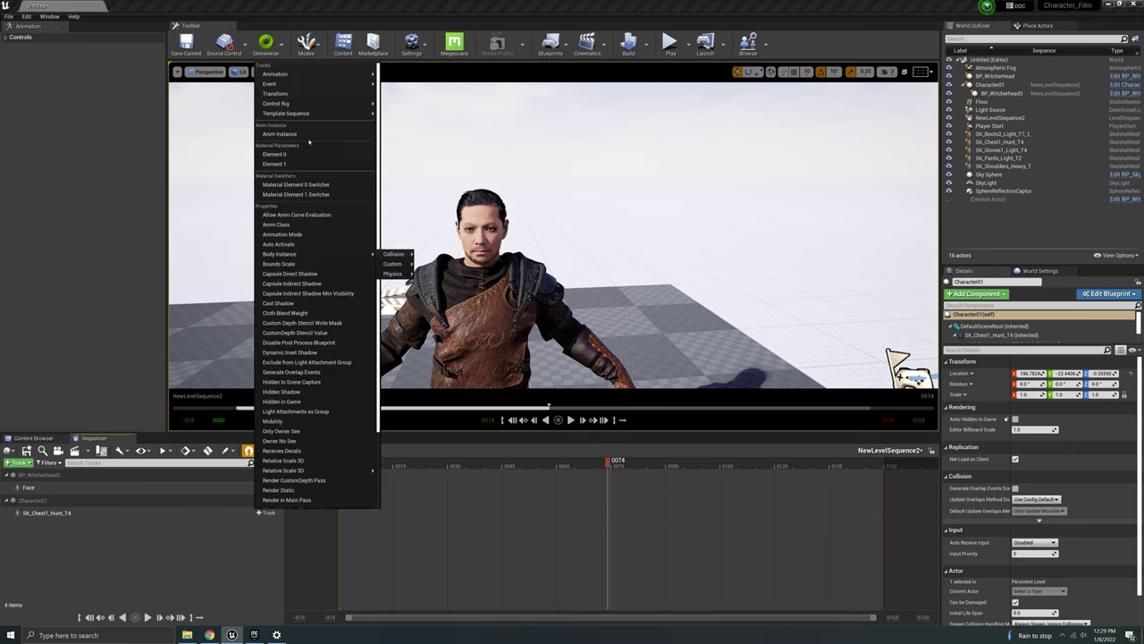
mouse_move(275, 73)
scroll(422, 105, down, 5)
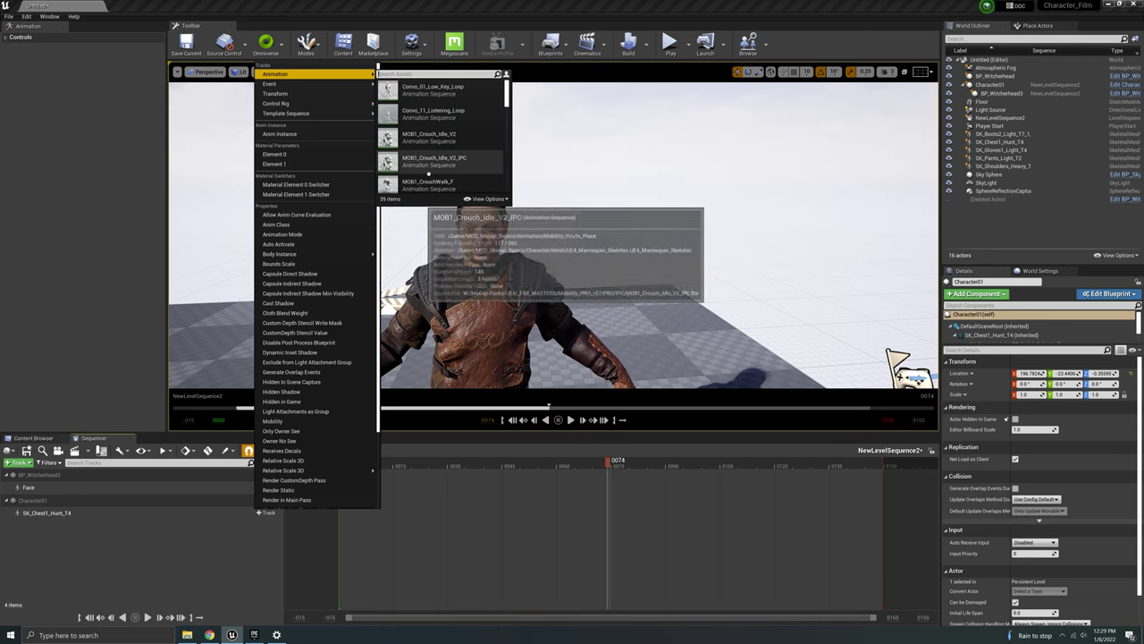
scroll(451, 157, down, 3)
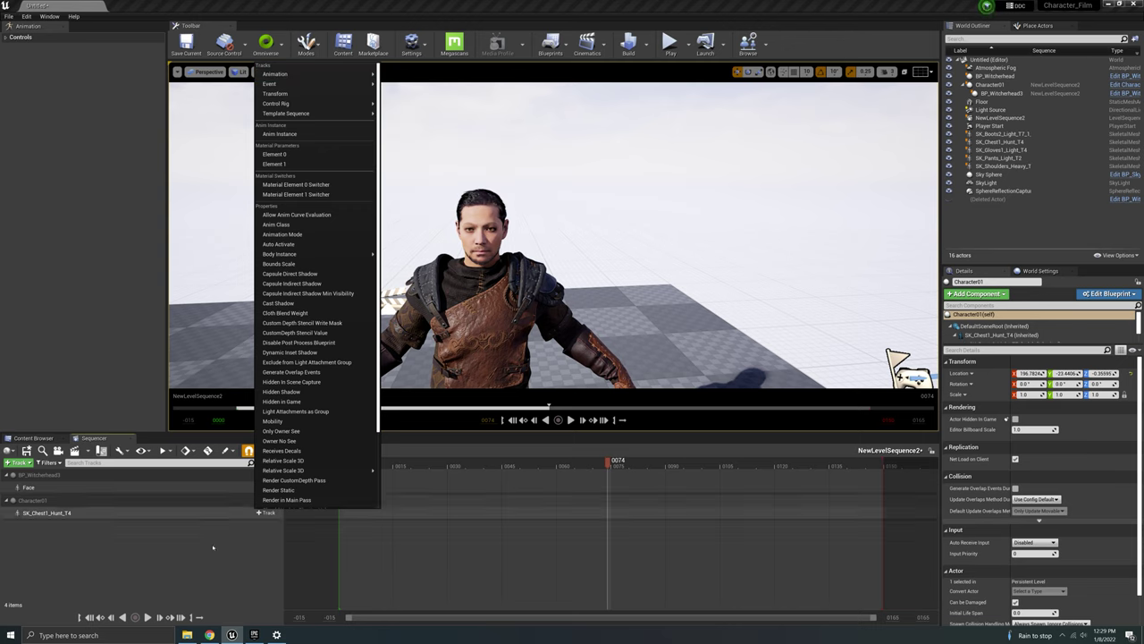
click(223, 578)
Open the SkeletalMeshes folder under Armor_Cloth, Mannequin_version, Chests in the project content.
click(50, 439)
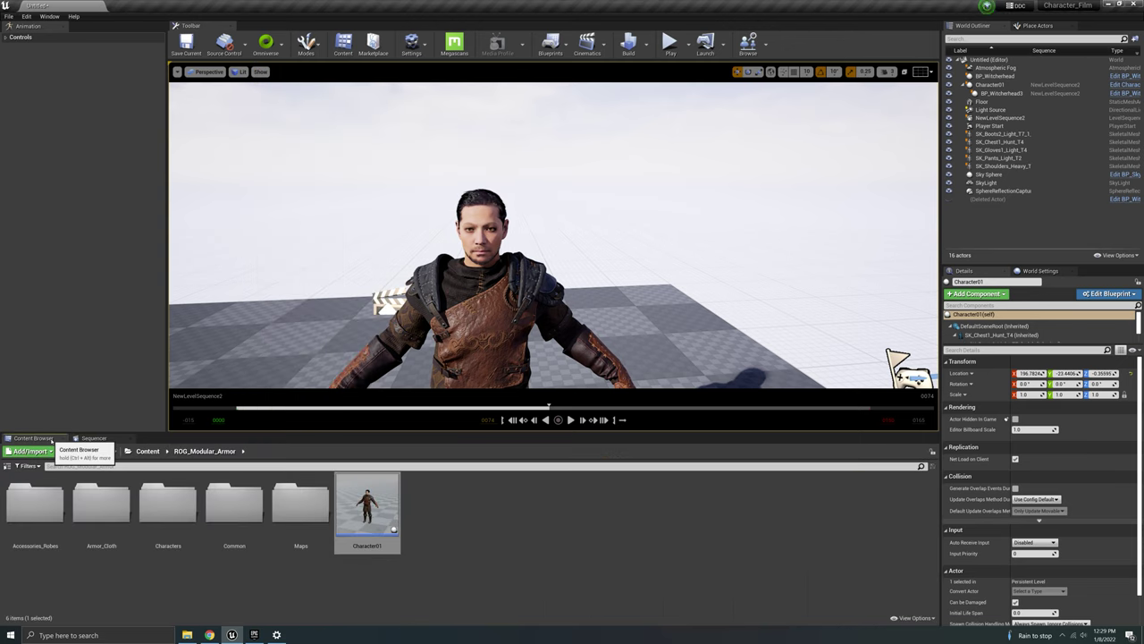
double_click(101, 508)
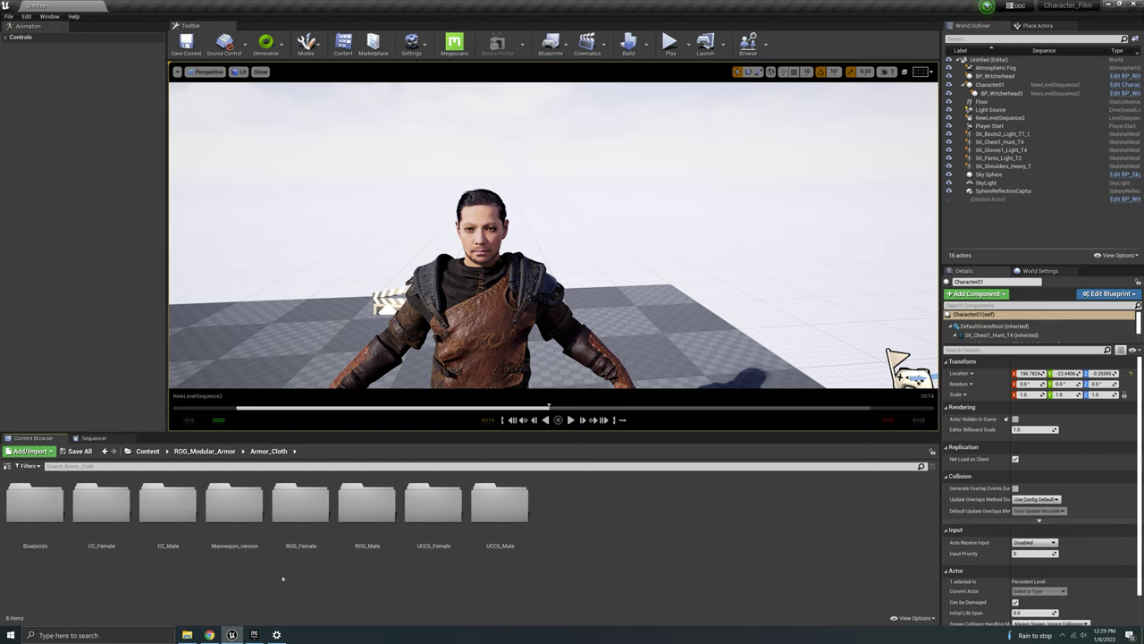
double_click(234, 505)
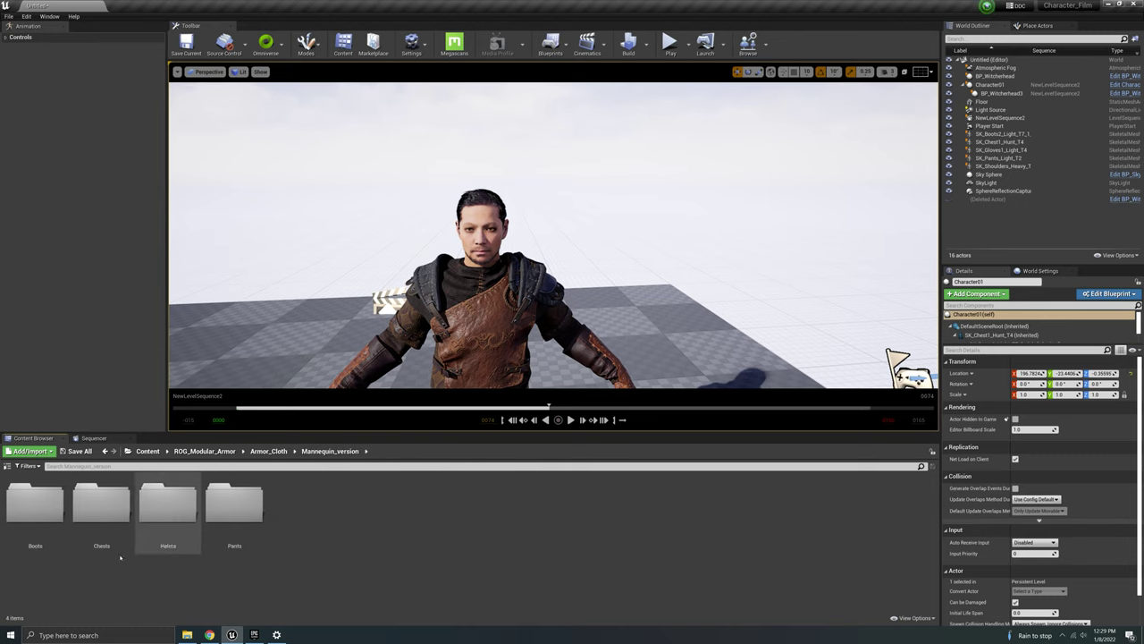
double_click(101, 505)
double_click(45, 509)
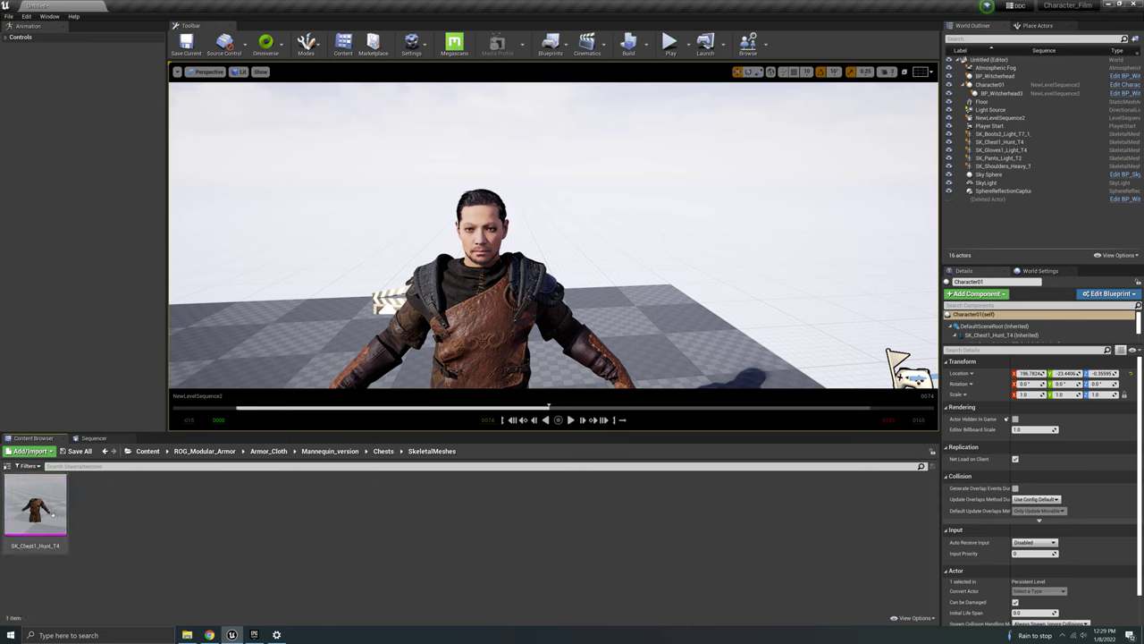
Assign the UE4_Mannequin_Skeleton from the SwordAnimsetPro folder to the SK_Chest1_Hunt_T4 skeletal mesh.
right_click(51, 511)
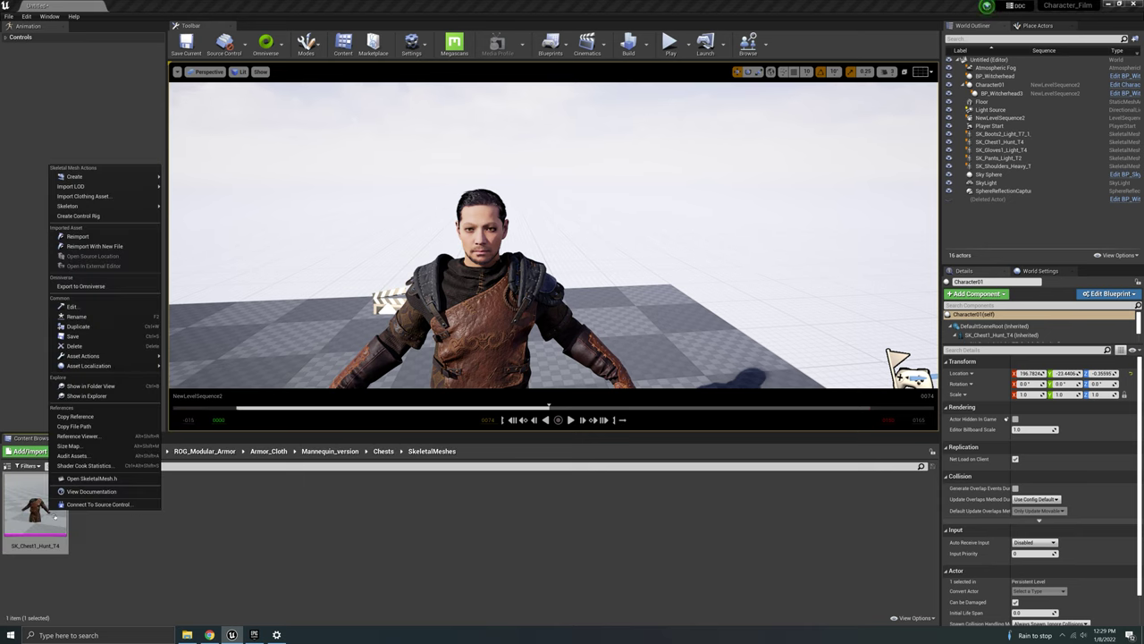
mouse_move(105, 208)
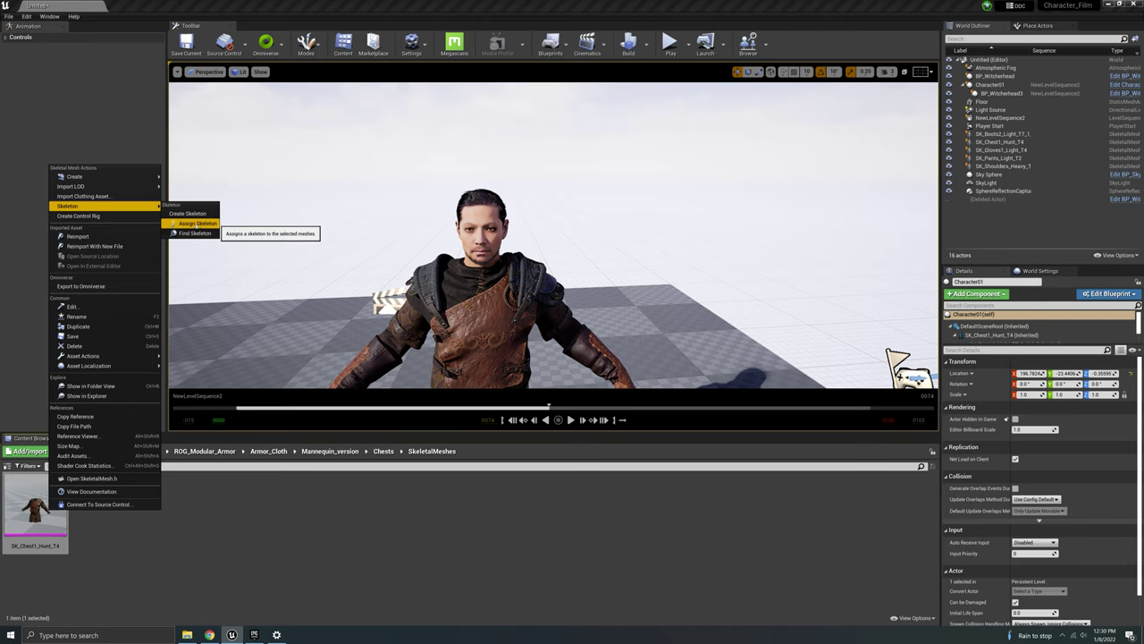
click(198, 223)
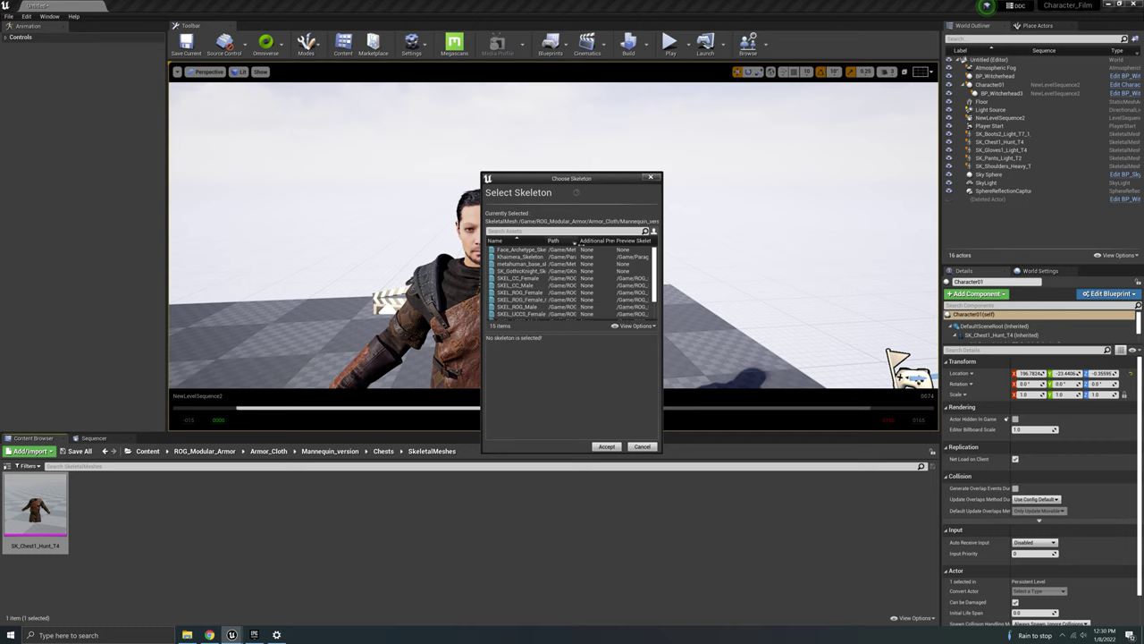
drag(548, 241, 573, 242)
drag(655, 278, 655, 305)
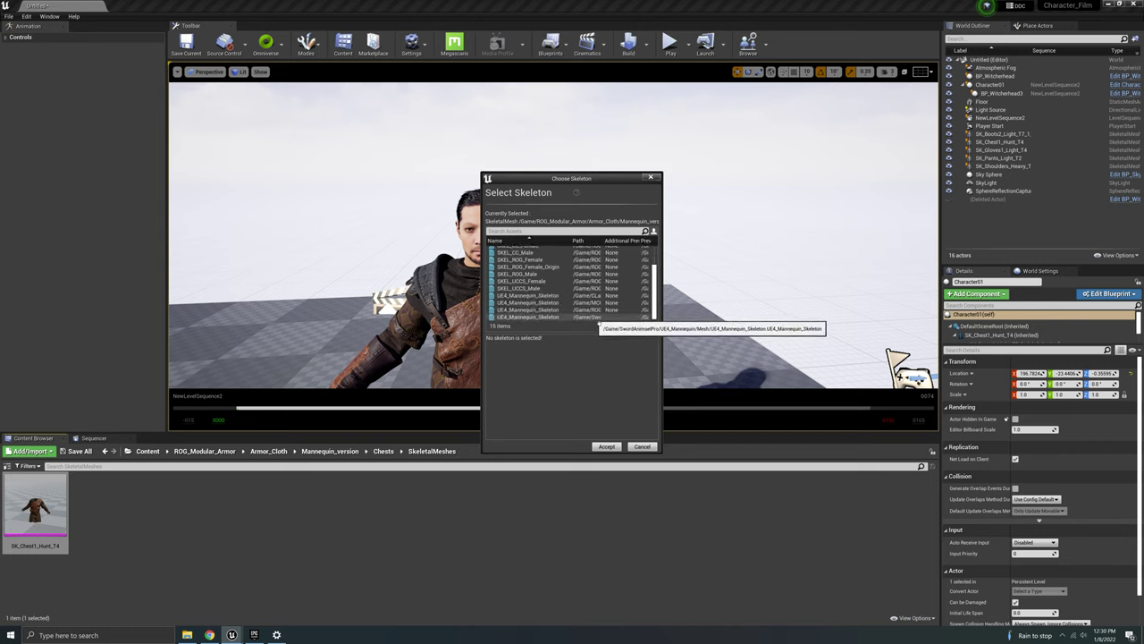
click(598, 318)
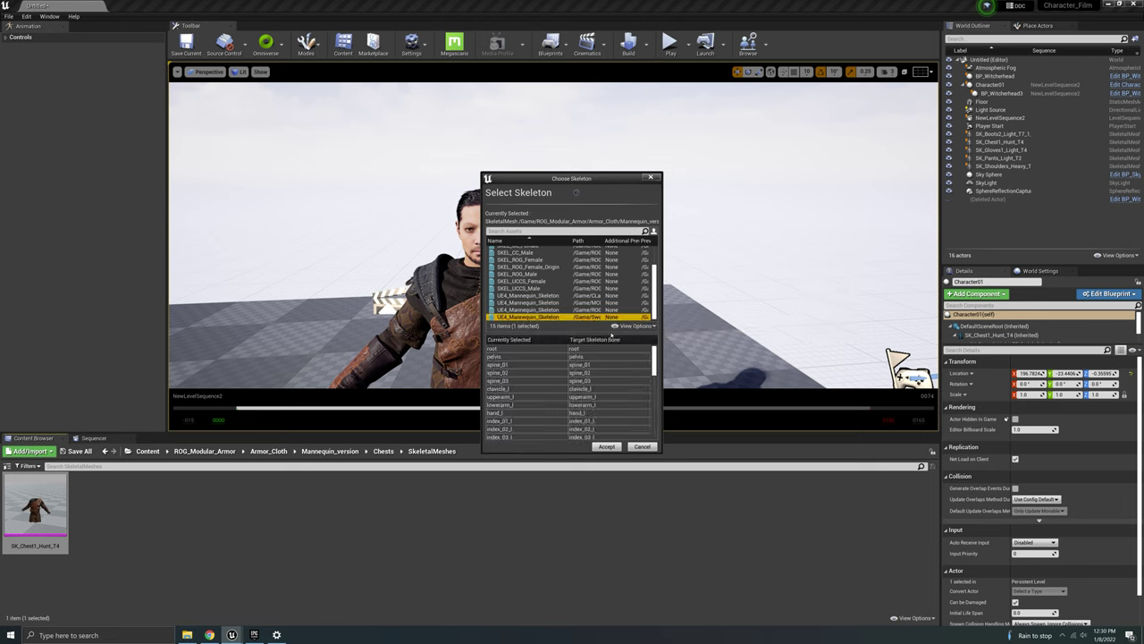
click(607, 447)
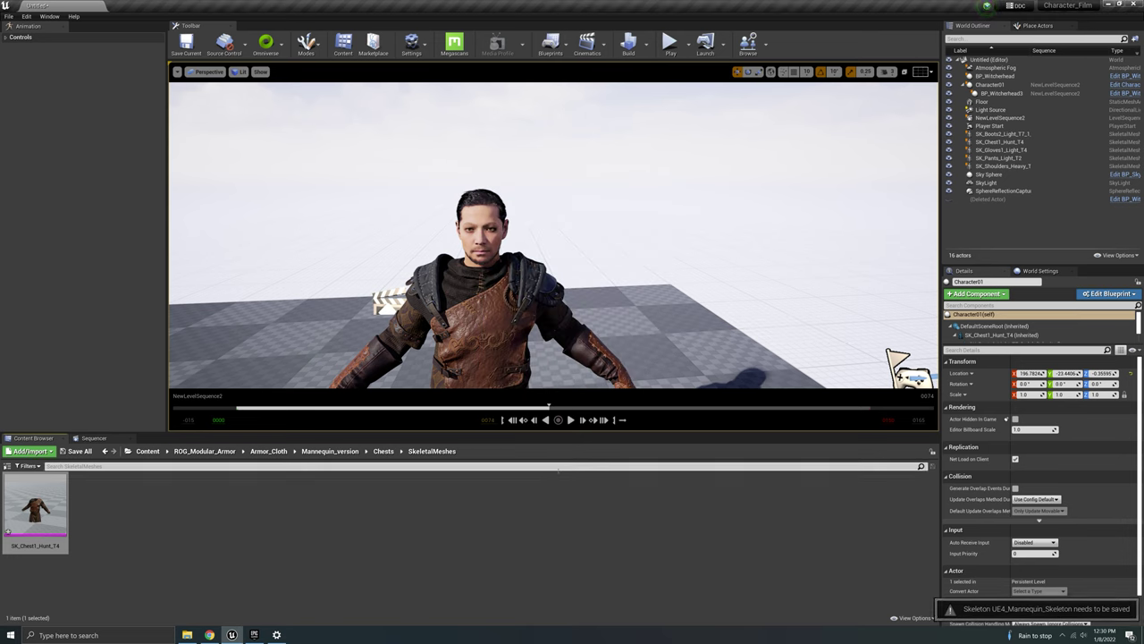
Add the Attack_Move_med_Rhigh_1 animation to the SK_Chest1_Hunt_T4 component in the level sequence.
click(94, 438)
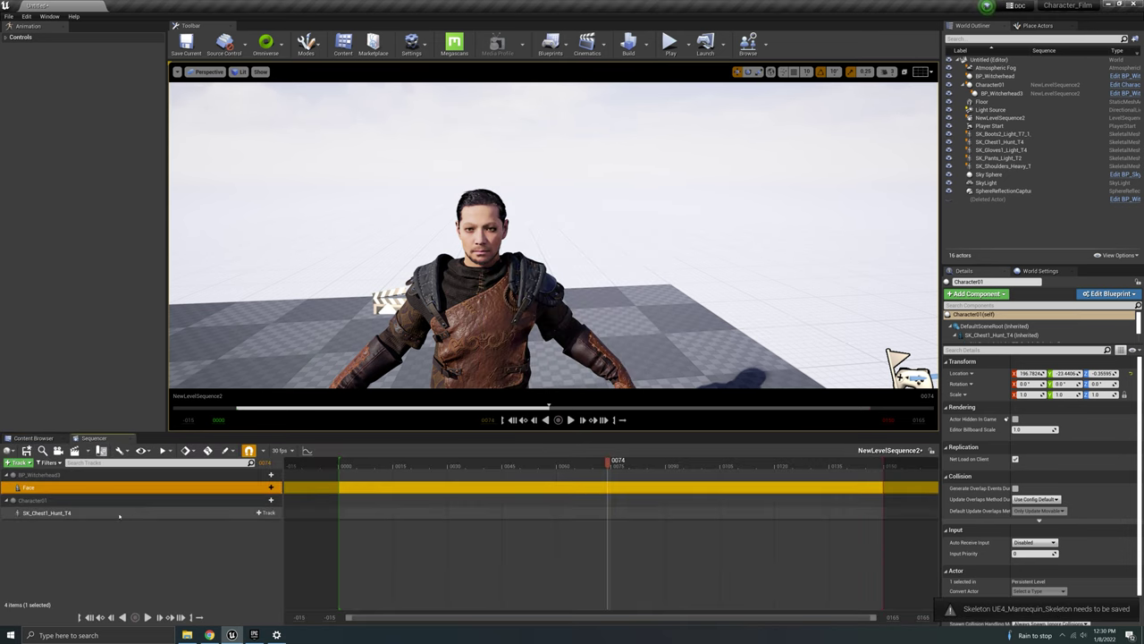
click(259, 512)
mouse_move(355, 75)
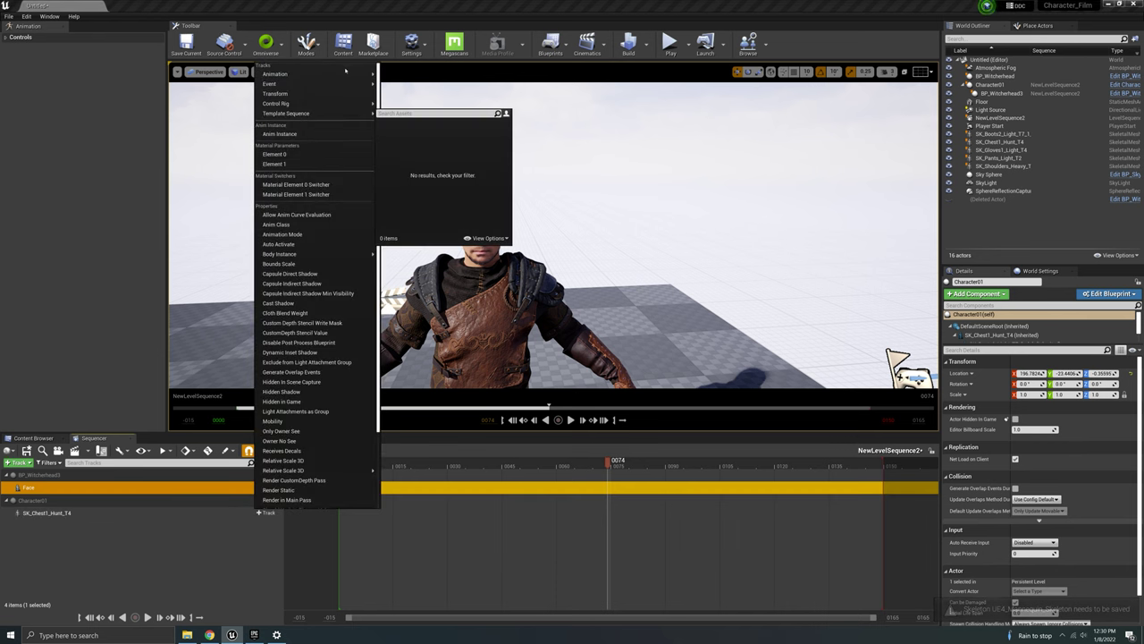
scroll(447, 134, down, 8)
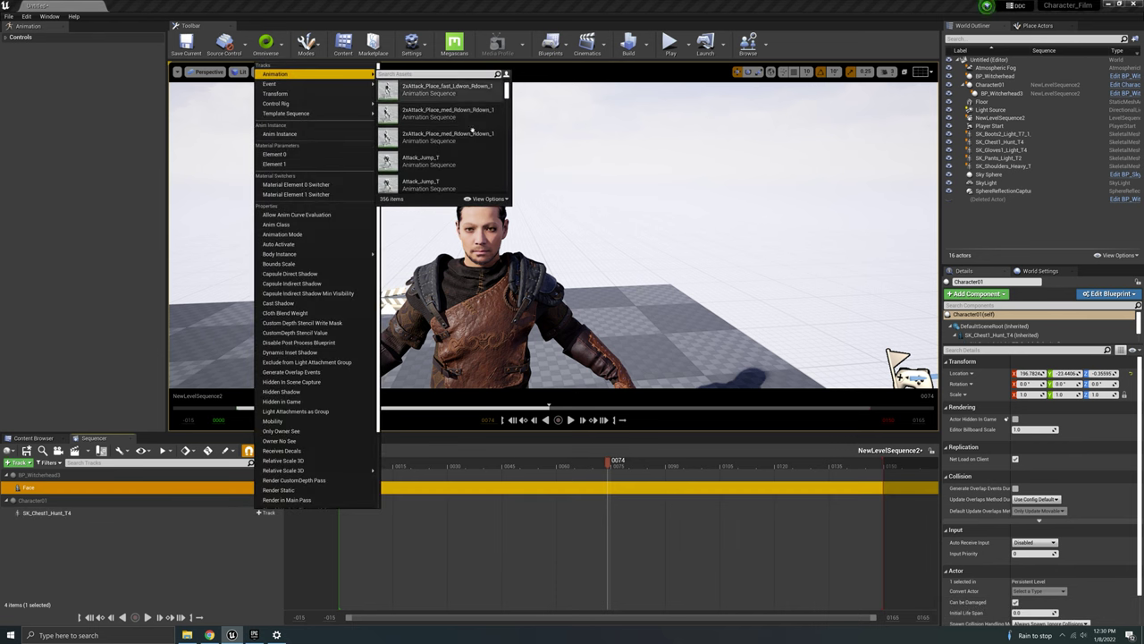
scroll(465, 132, down, 6)
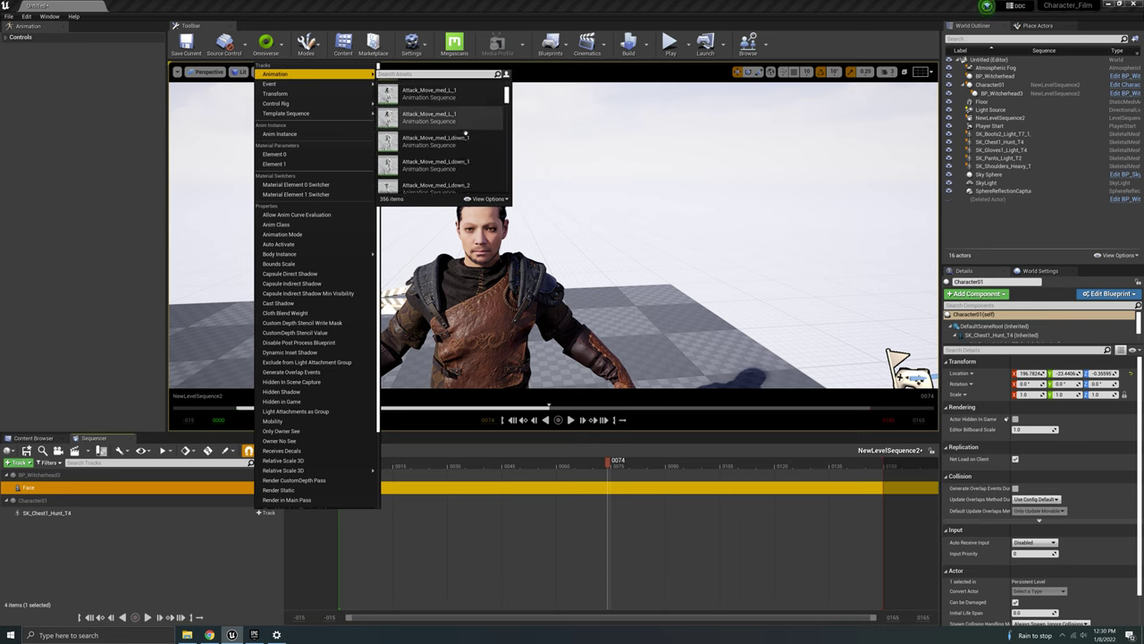
scroll(465, 132, down, 5)
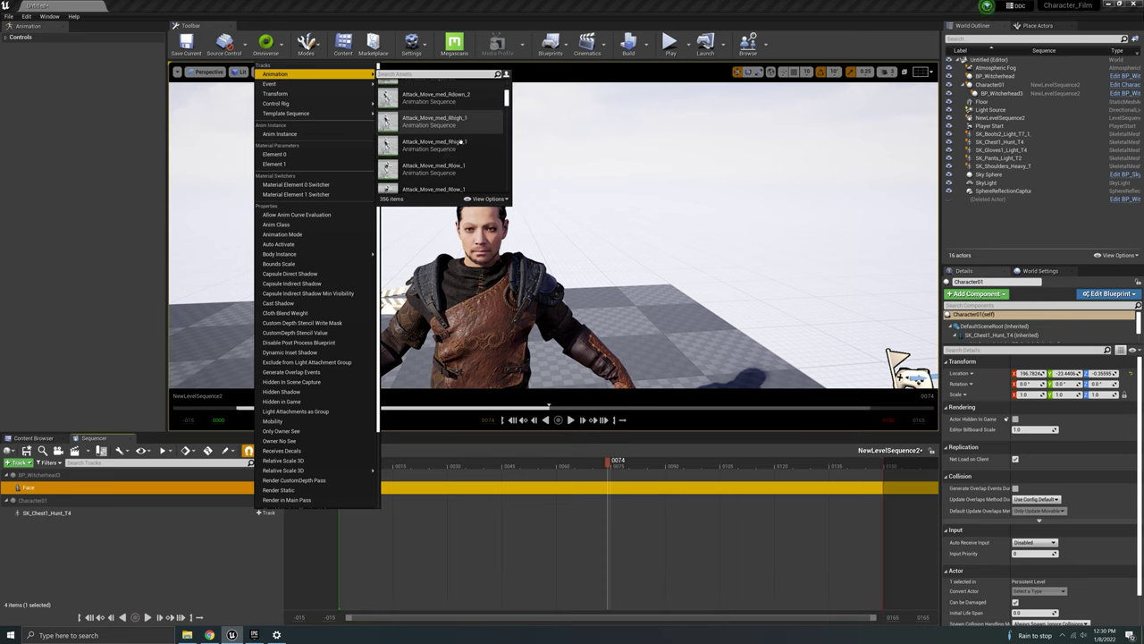
scroll(463, 160, up, 1)
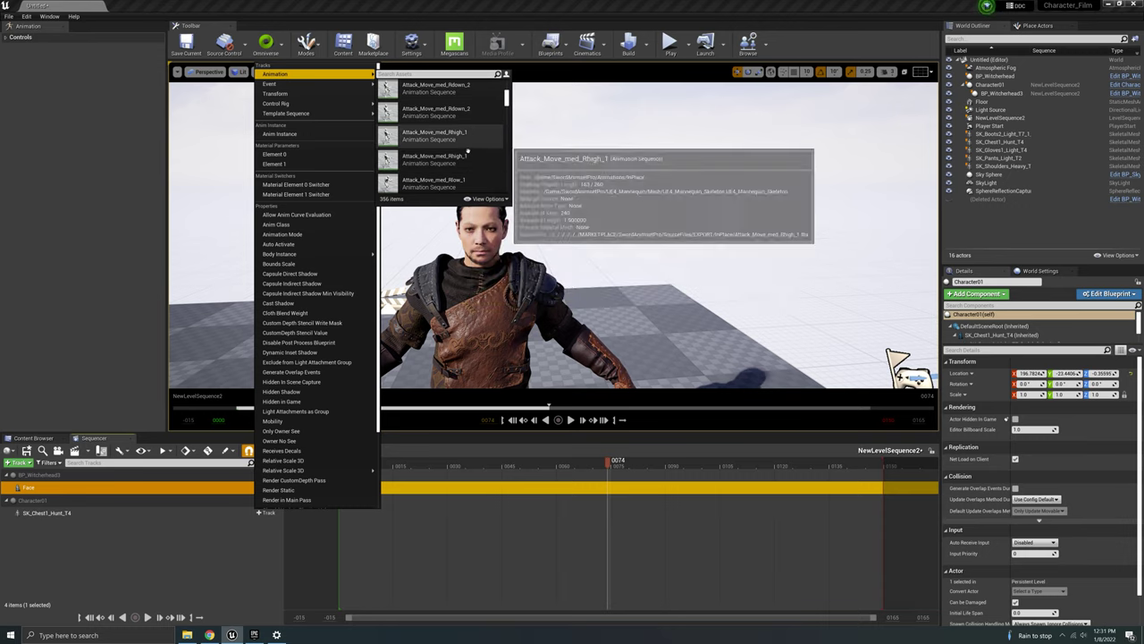
click(468, 167)
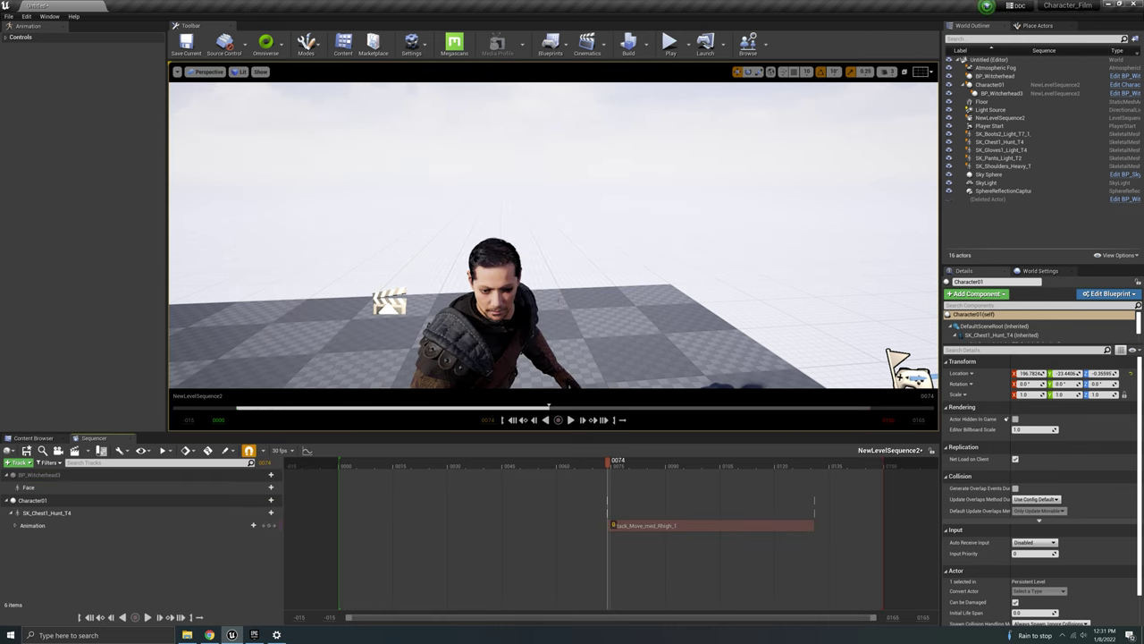
Move the Attack_Move_med_Rhigh_1 section to the start of the sequence and play it from there.
right_drag(554, 234, 531, 295)
mouse_move(610, 463)
mouse_down()
mouse_move(715, 465)
mouse_move(625, 471)
mouse_up()
drag(675, 523, 412, 517)
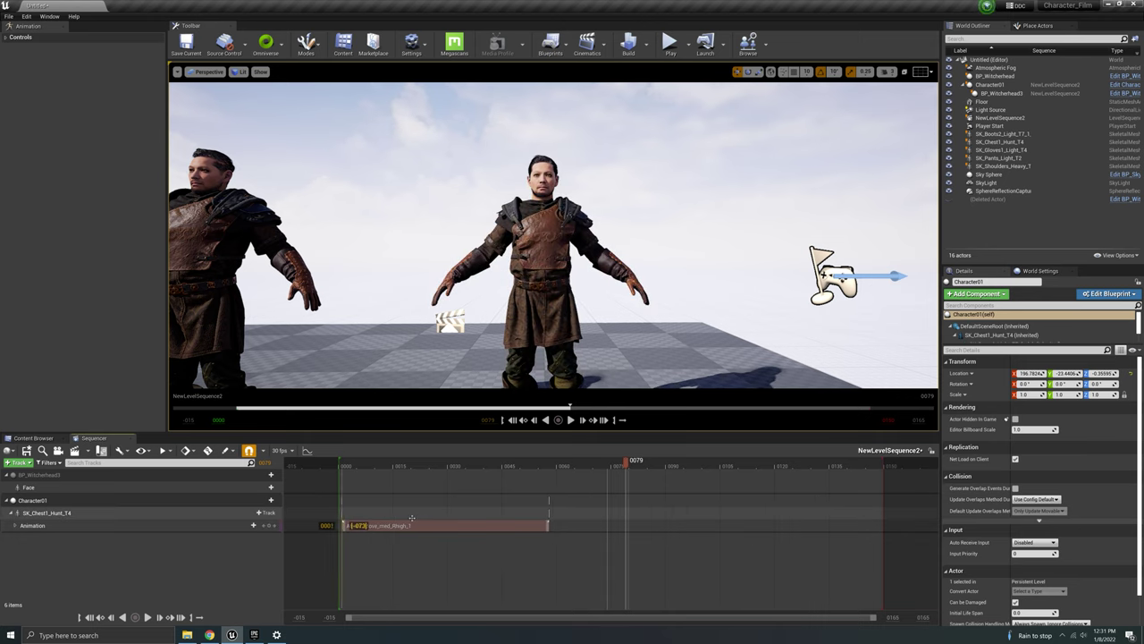
click(349, 463)
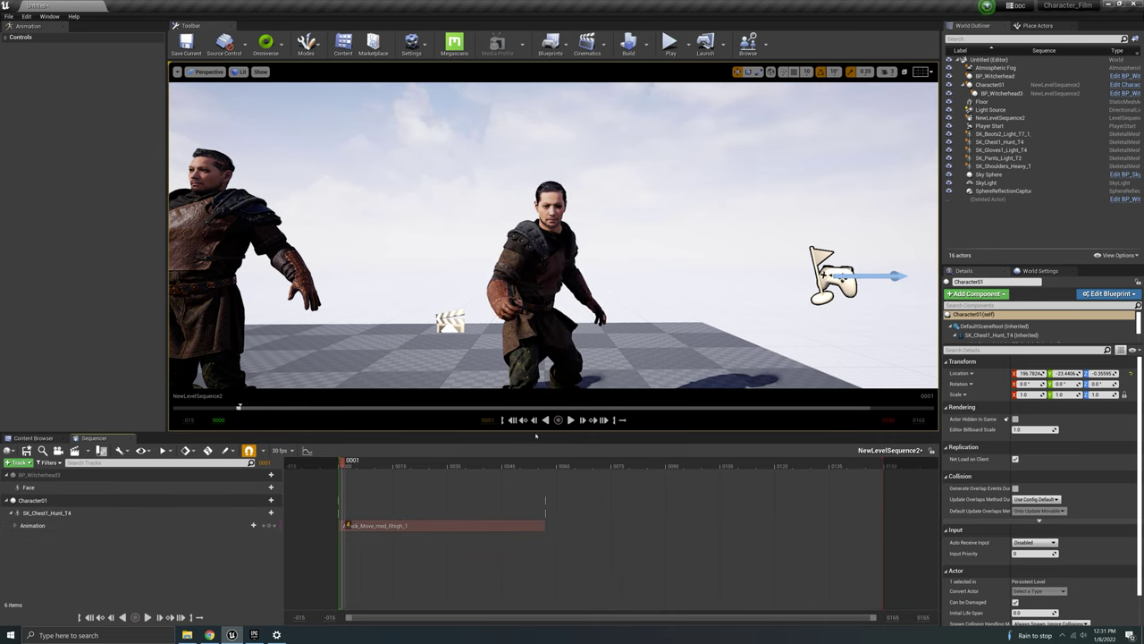
click(571, 419)
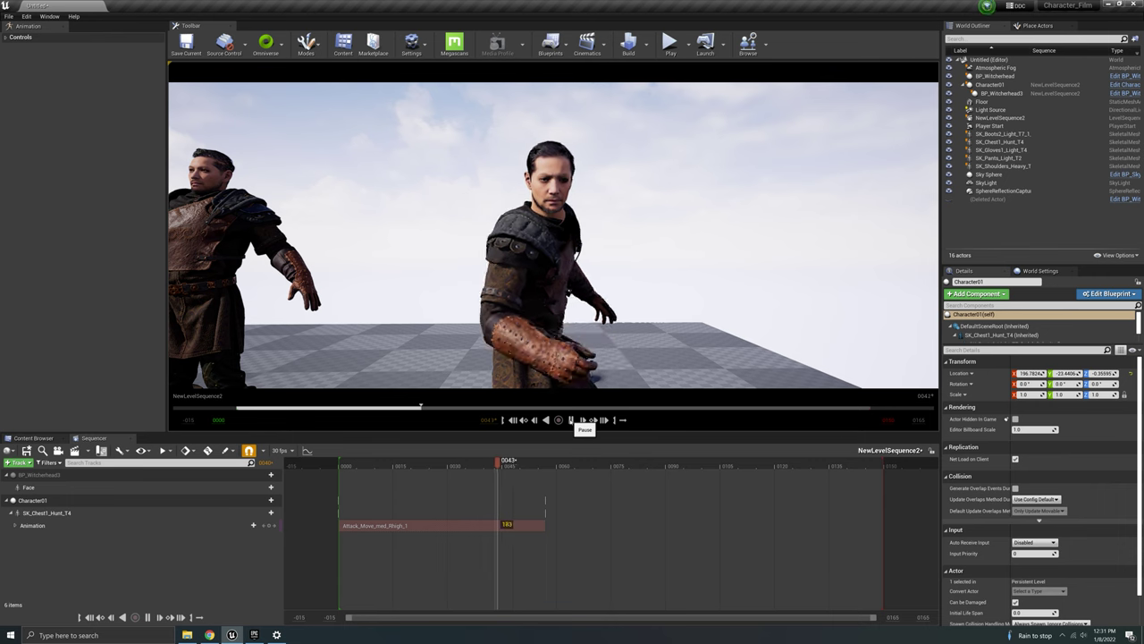
Extend the Attack_Move_med_Rhigh_1 section to the end of the sequence's playback range and replay it from the start.
drag(539, 524, 890, 530)
drag(541, 464, 347, 484)
click(570, 419)
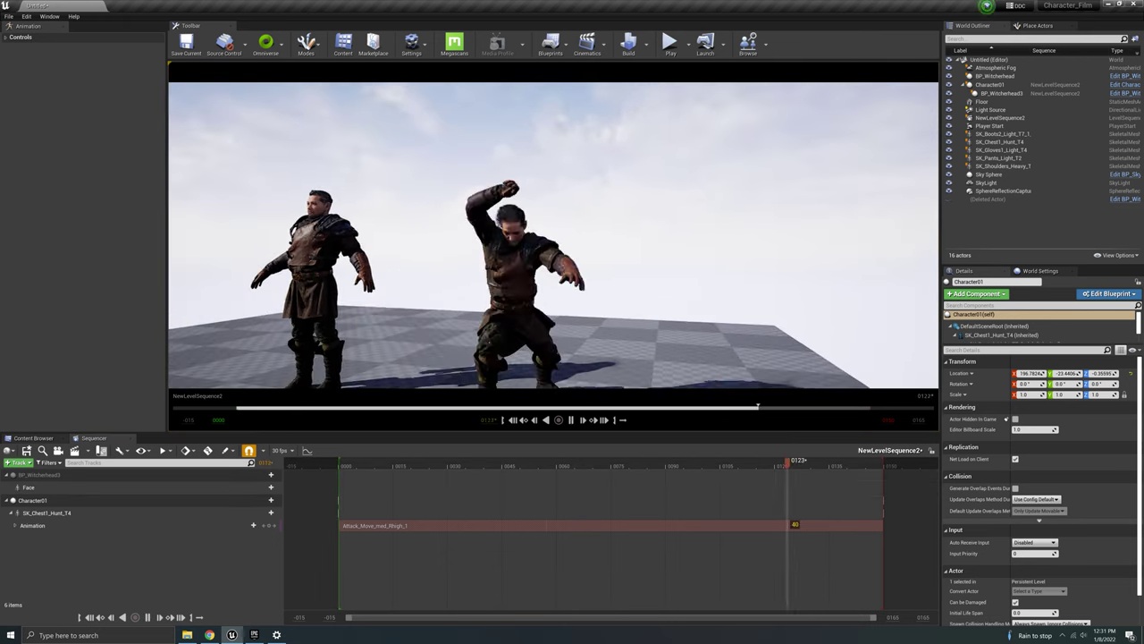
Examine the animated Character01 up close and from a distance while scrubbing the sequence back from its end to the first frames.
key(f)
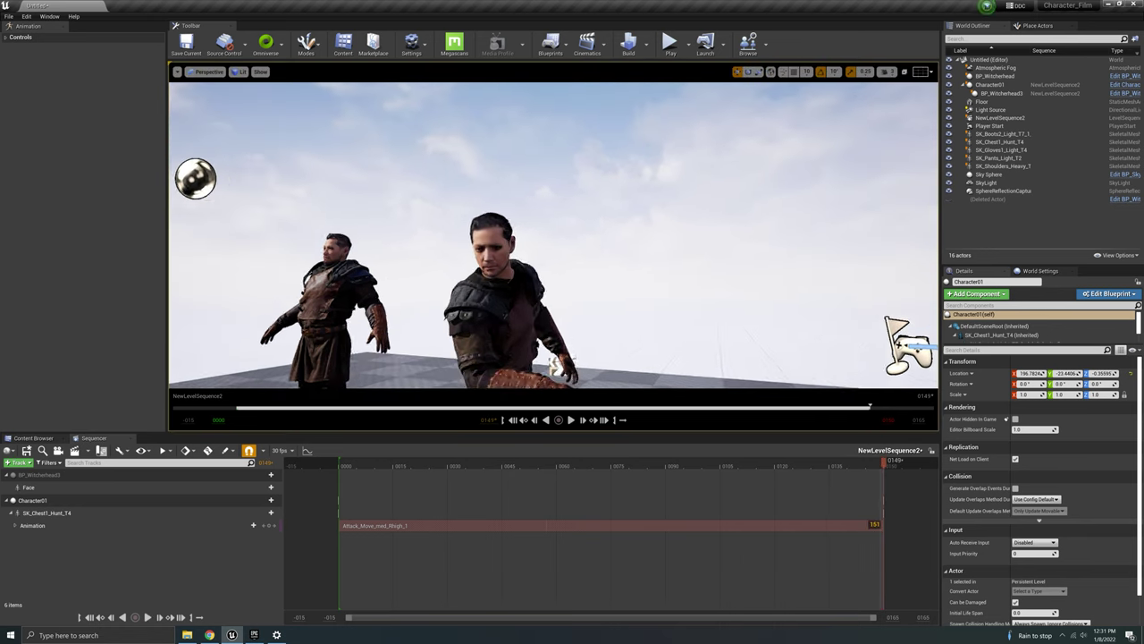
alt+drag(489, 232, 586, 234)
click(540, 265)
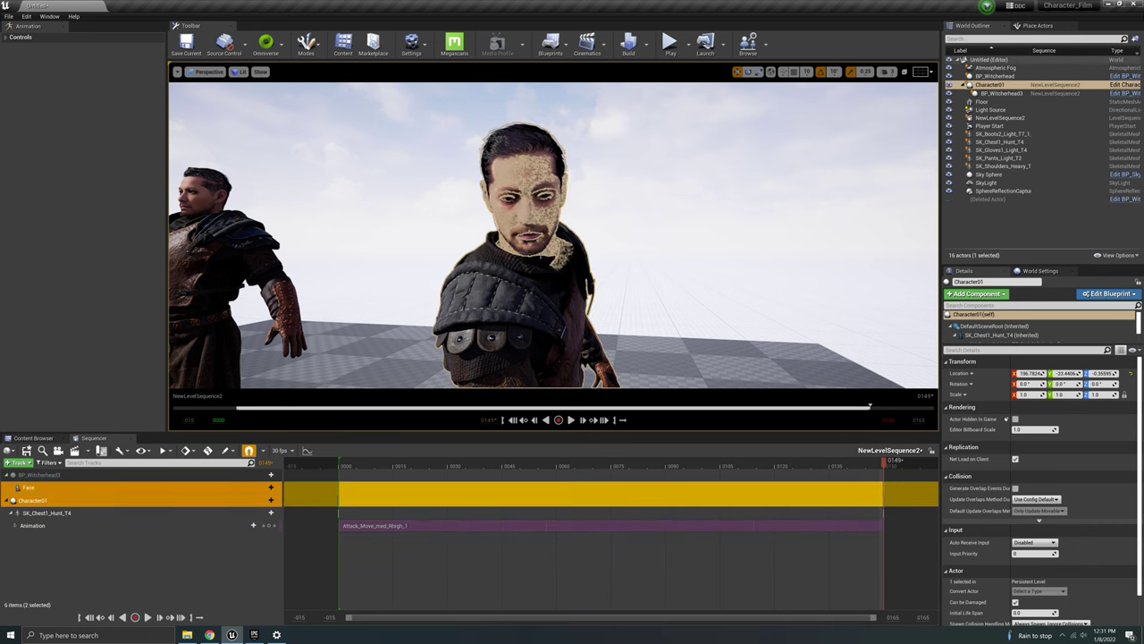
scroll(539, 259, down, 4)
alt+drag(540, 260, 482, 277)
click(482, 309)
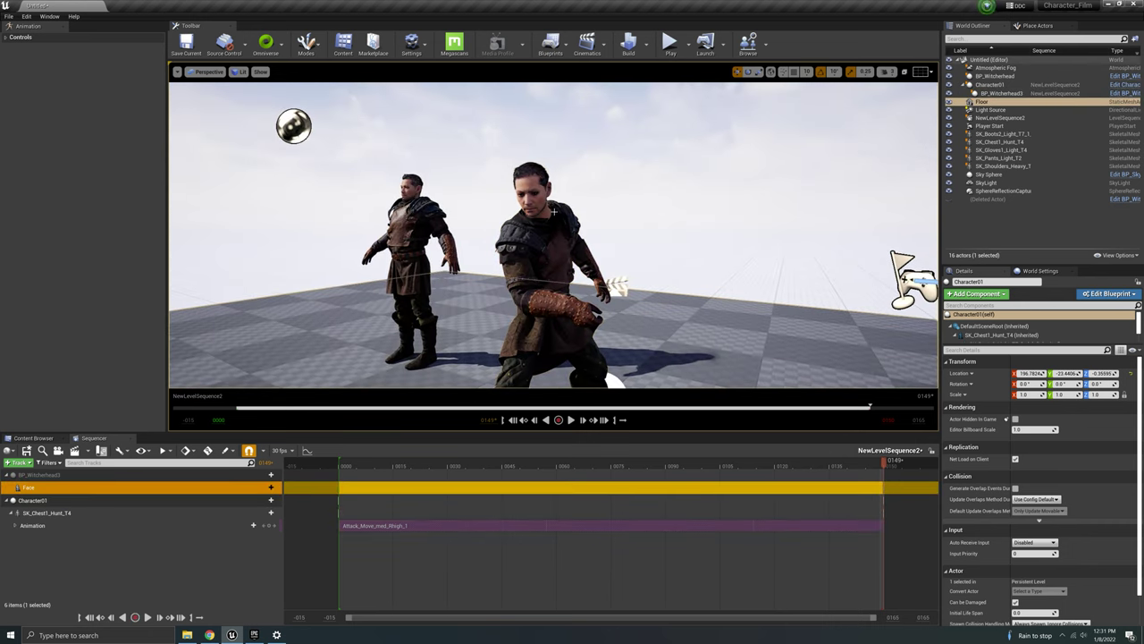
right_drag(544, 240, 590, 248)
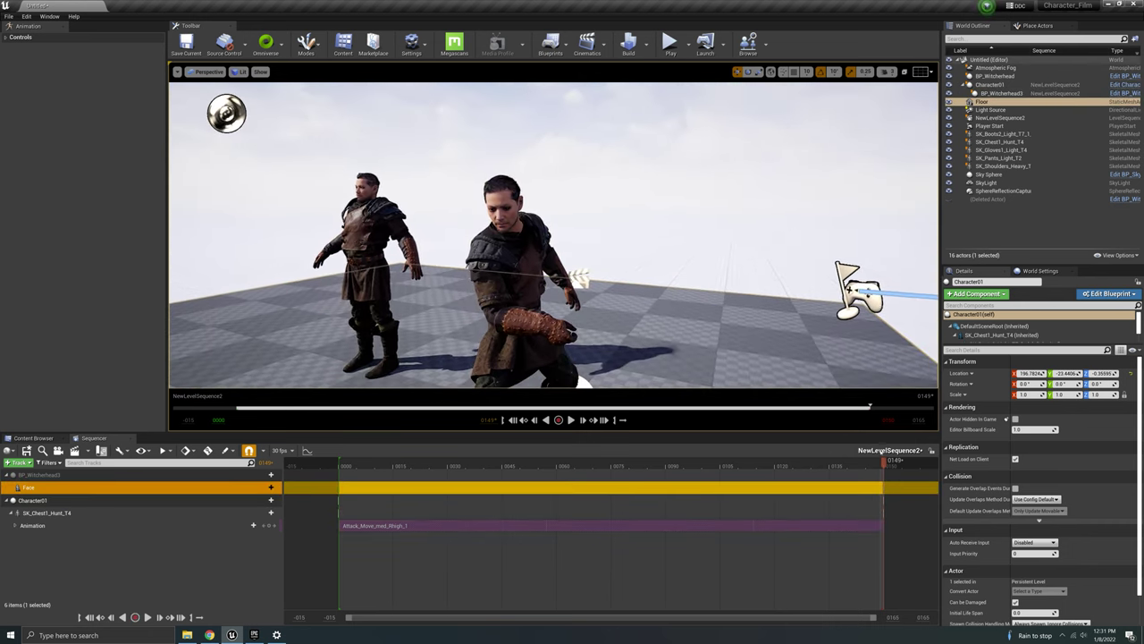
drag(884, 463, 434, 521)
right_drag(536, 277, 514, 295)
drag(429, 465, 381, 538)
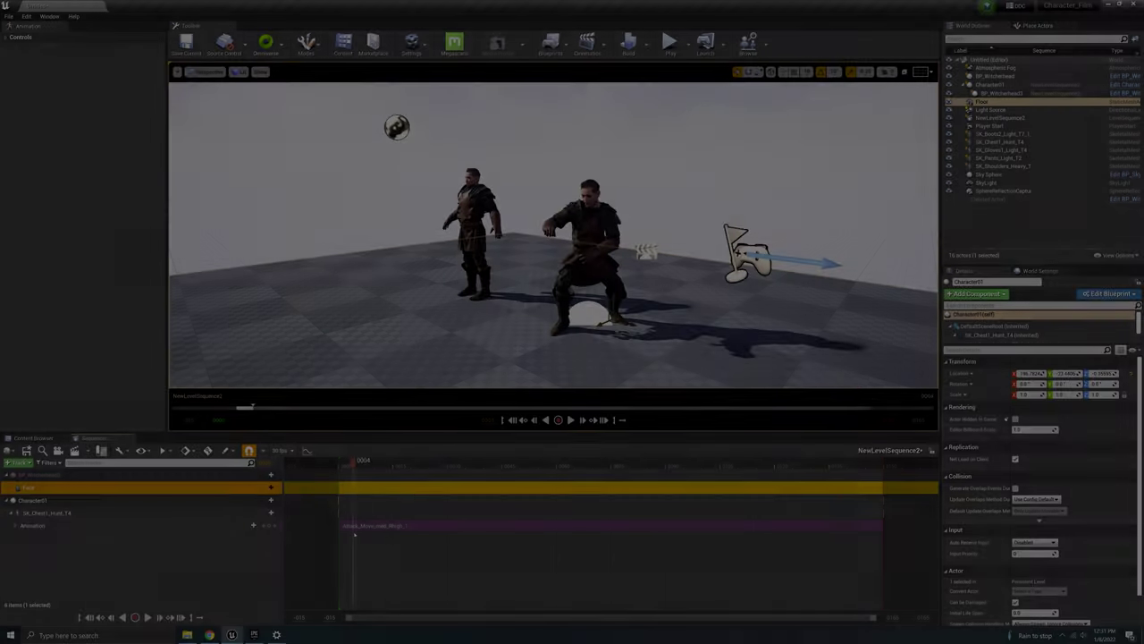